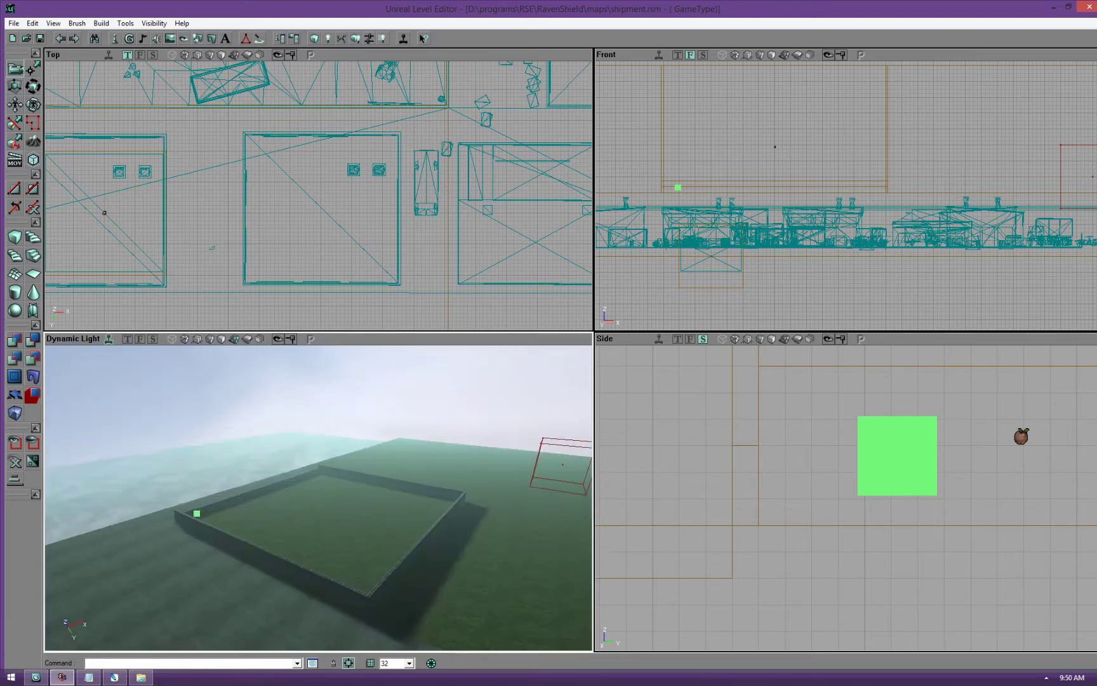
right_click_drag(327, 540, 318, 505)
left_click_drag(317, 504, 367, 531)
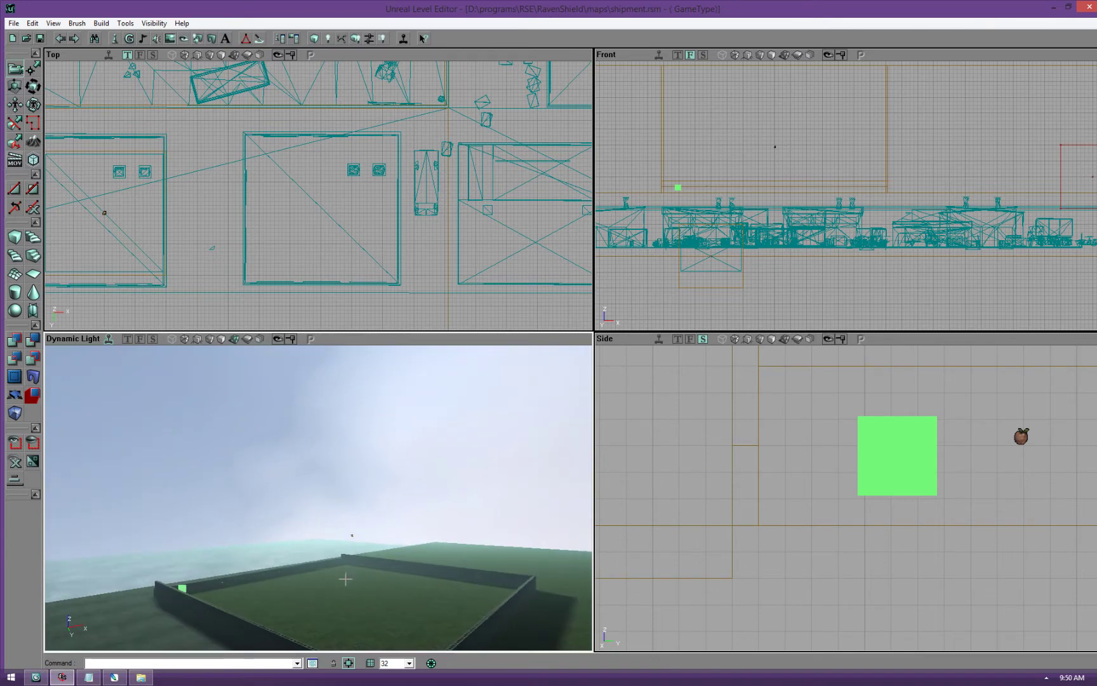
mouse_move(365, 566)
right_mouse_down()
mouse_move(372, 607)
mouse_move(426, 608)
mouse_move(286, 607)
mouse_move(370, 608)
mouse_move(357, 561)
right_mouse_up()
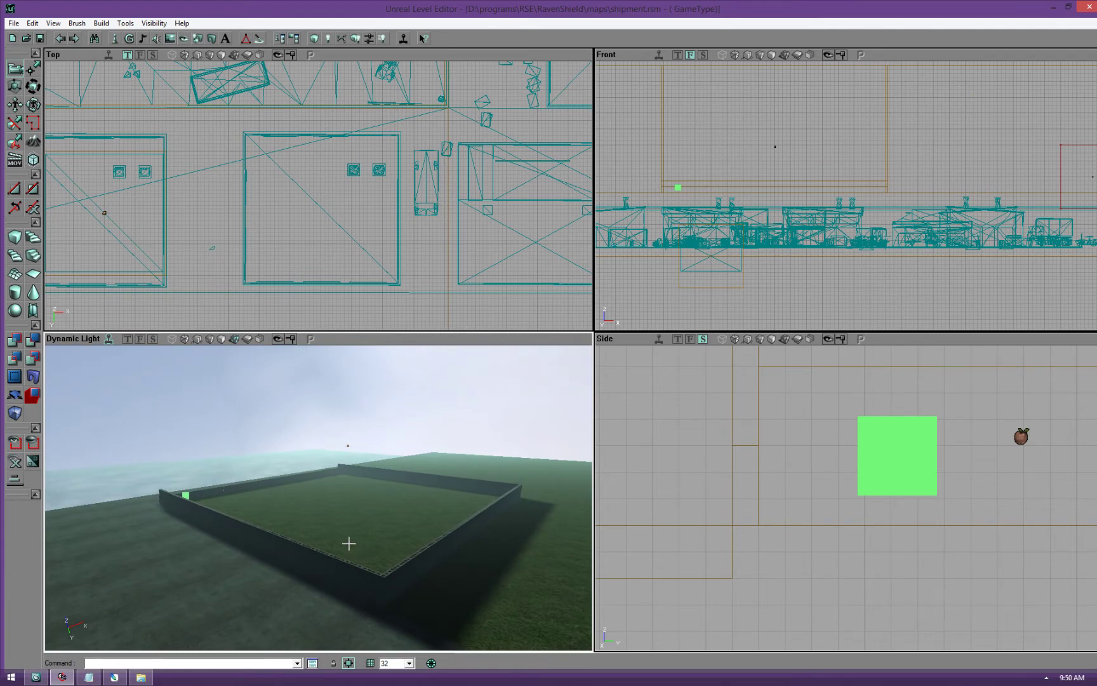
Switch to 3ds Max and delete every object in the scene except the grass mesh DrawCall_0342
key("alt+Tab")
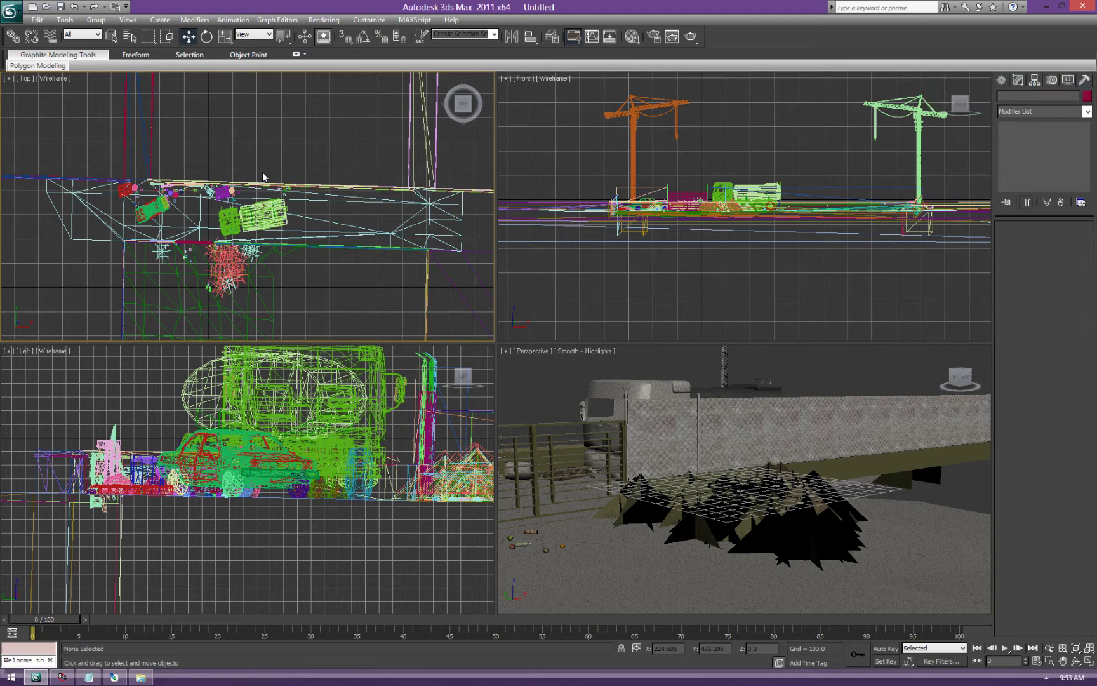
left_click(229, 270)
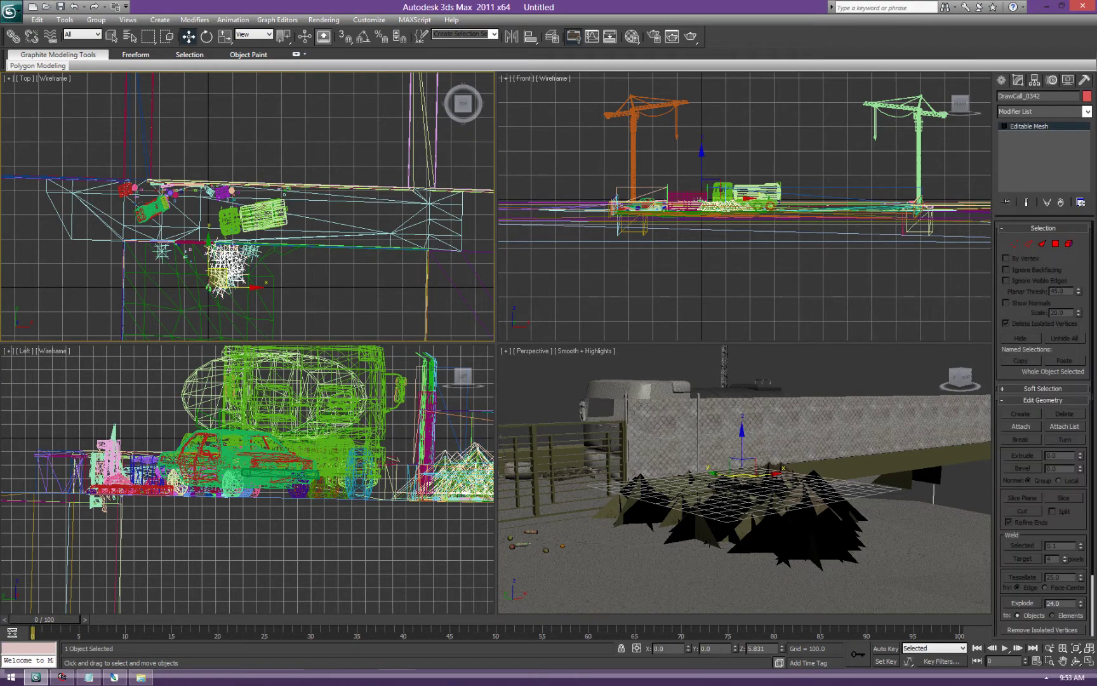
mouse_move(742, 445)
left_mouse_down()
mouse_move(741, 381)
mouse_move(741, 462)
left_mouse_up()
left_click(37, 19)
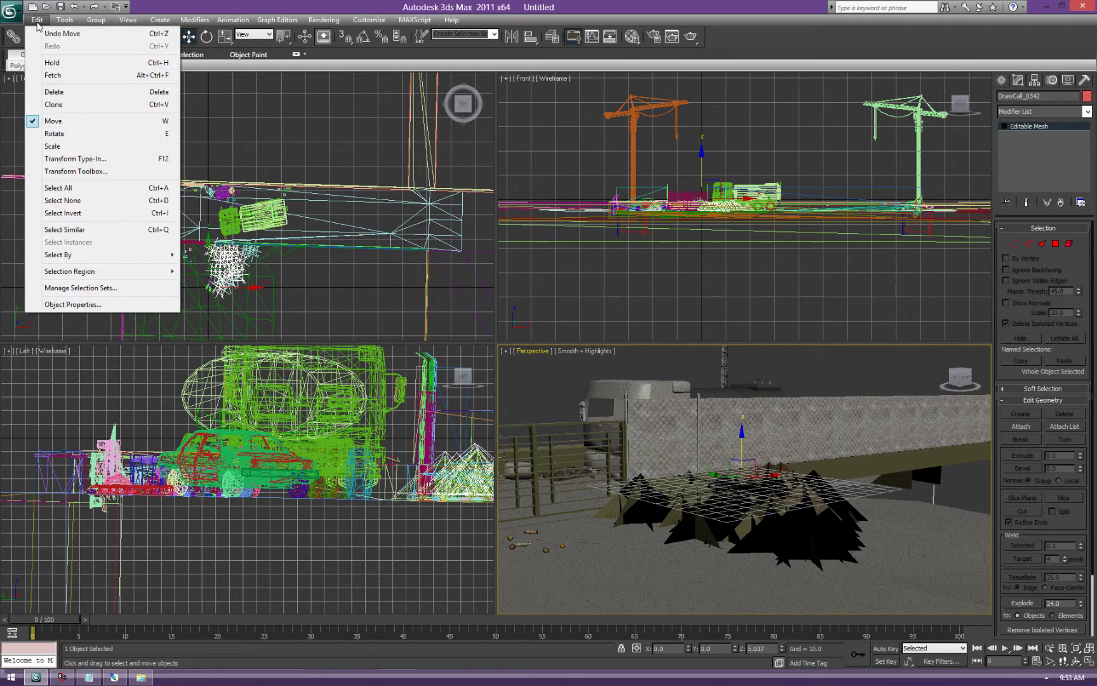
left_click(83, 213)
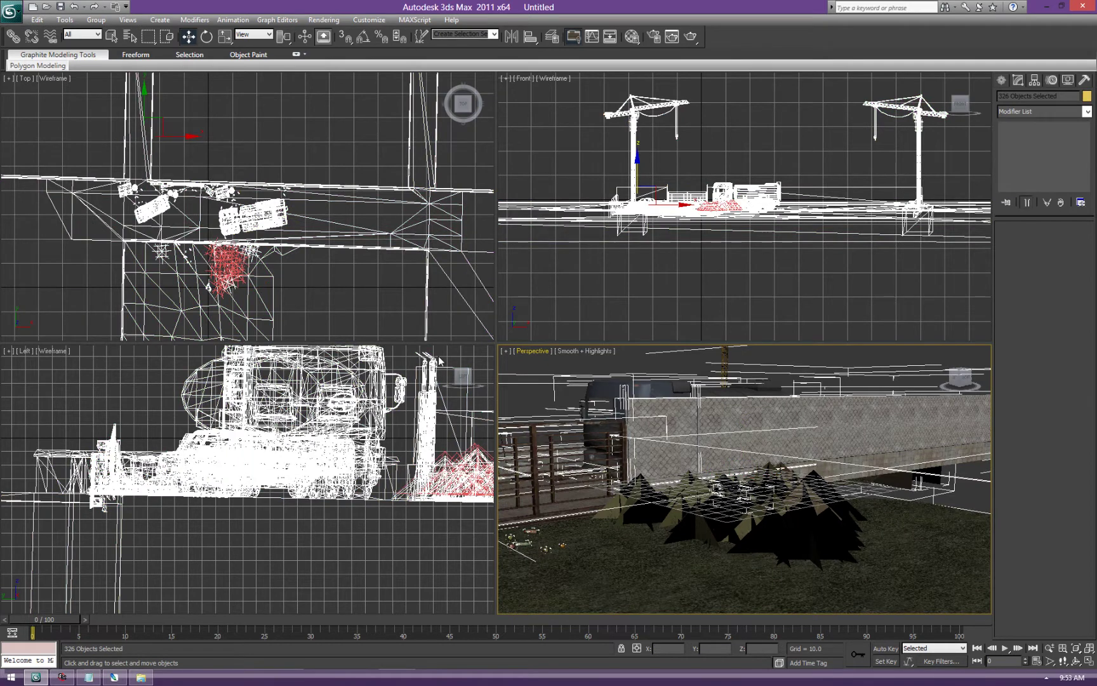
key("Delete")
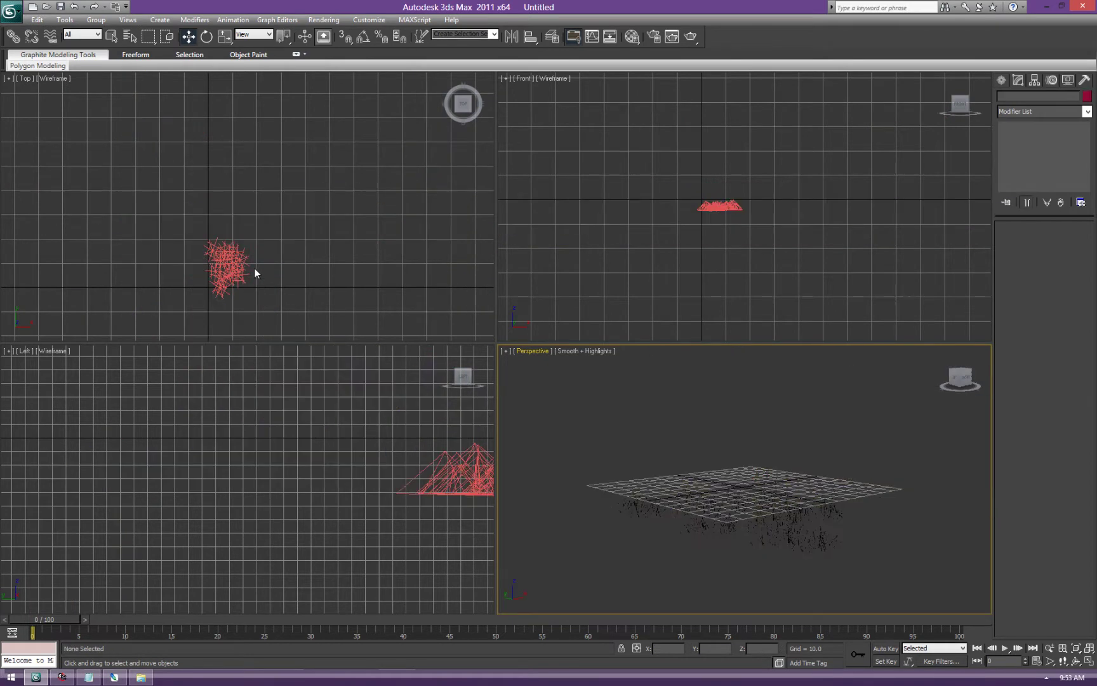
Delete all vertices of DrawCall_0342 that lie outside the visible grass clump by inverting a selection of the clump's vertices
left_click(244, 270)
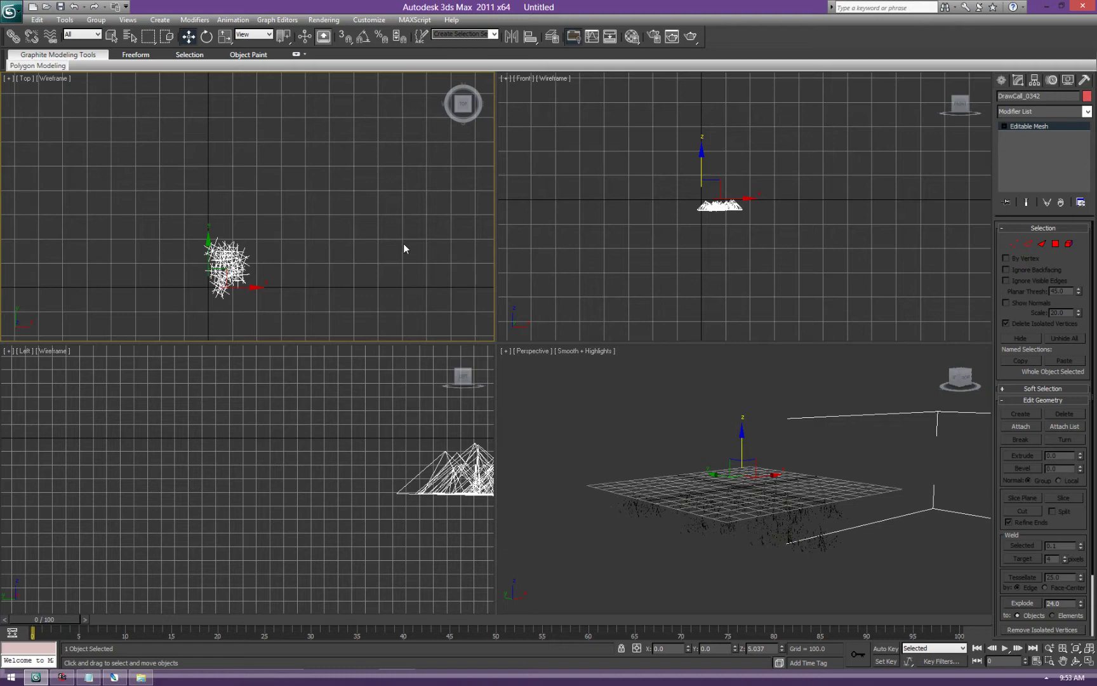
left_click(1016, 245)
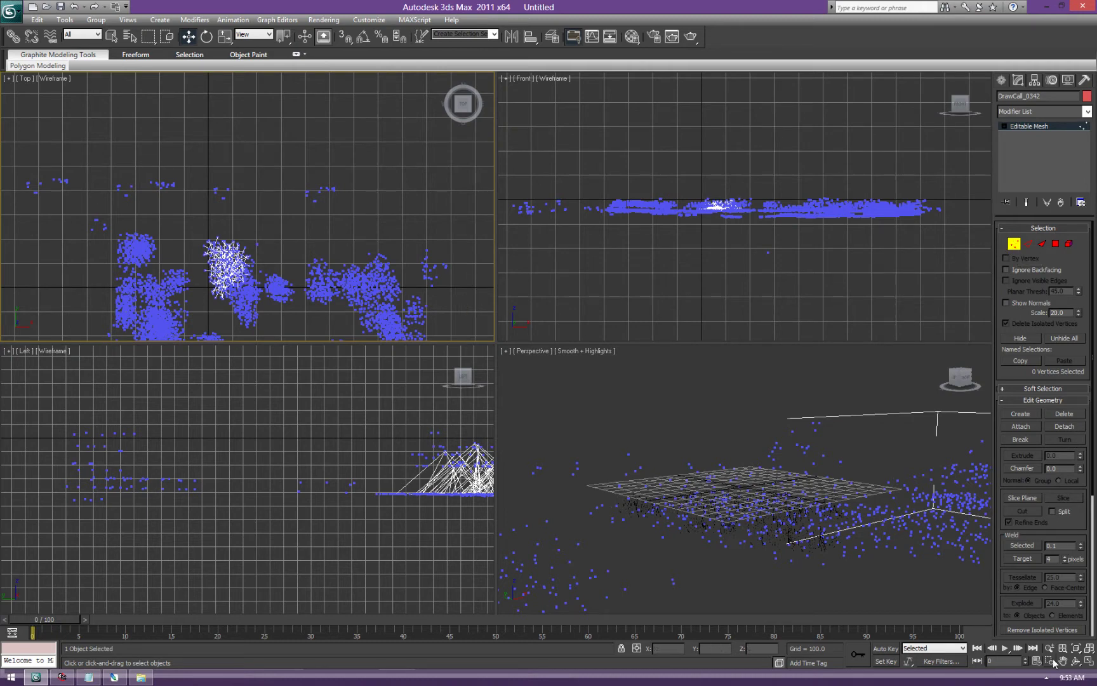
middle_click_drag(261, 311, 319, 278)
scroll(319, 277, "up", 6)
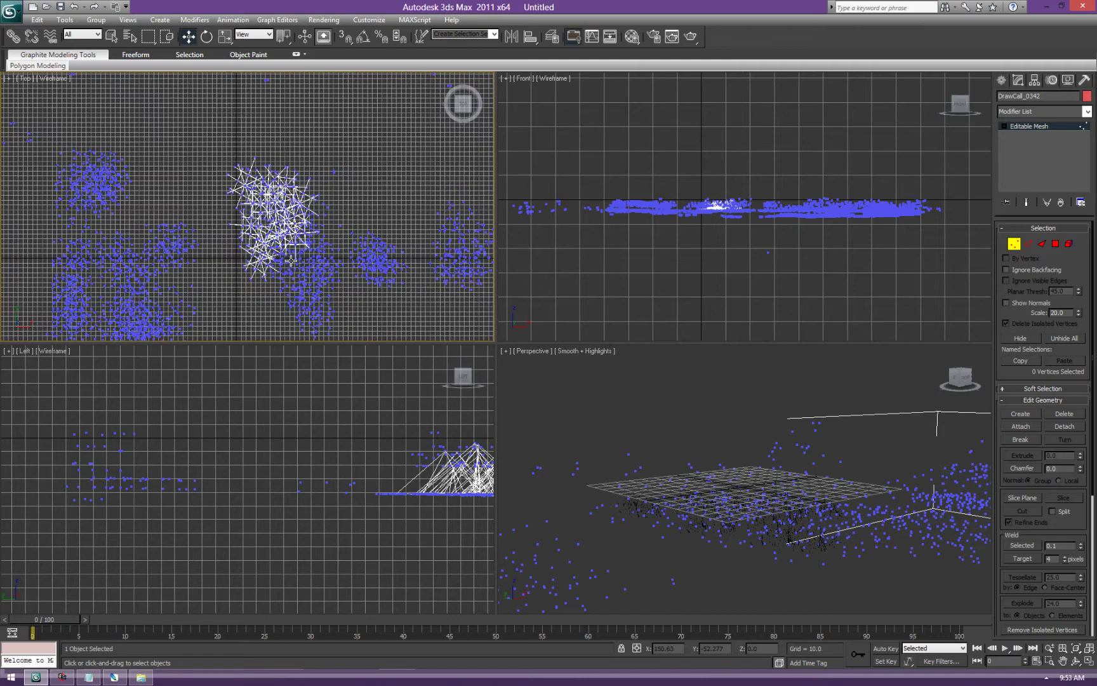
middle_click_drag(335, 272, 315, 266)
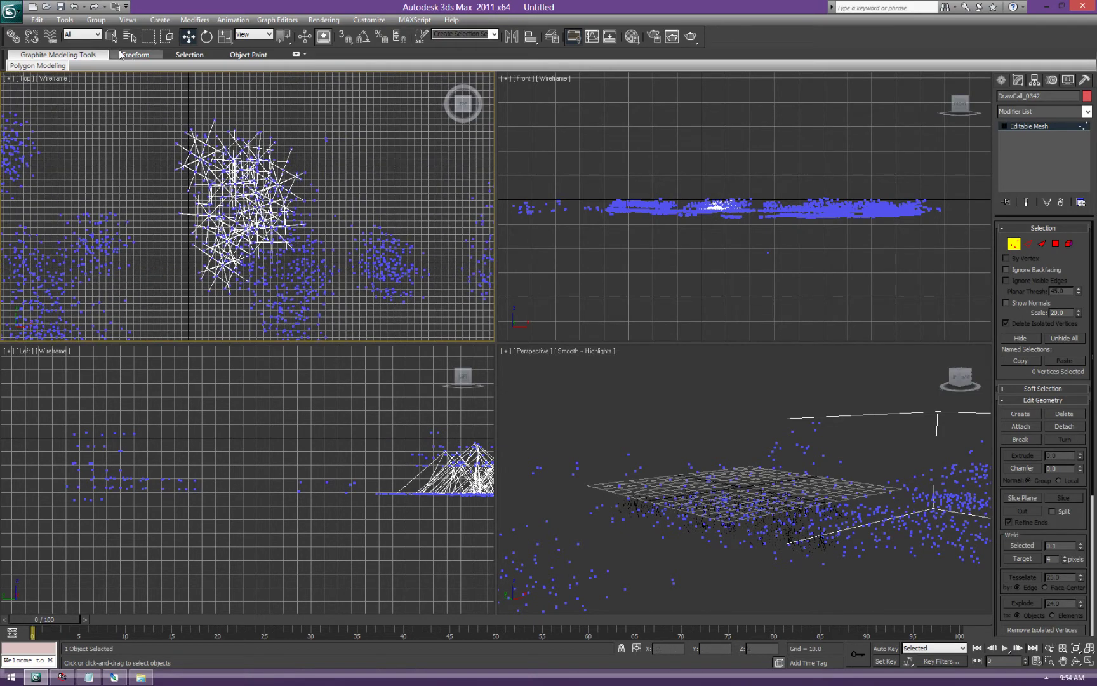
left_click_drag(155, 105, 310, 208)
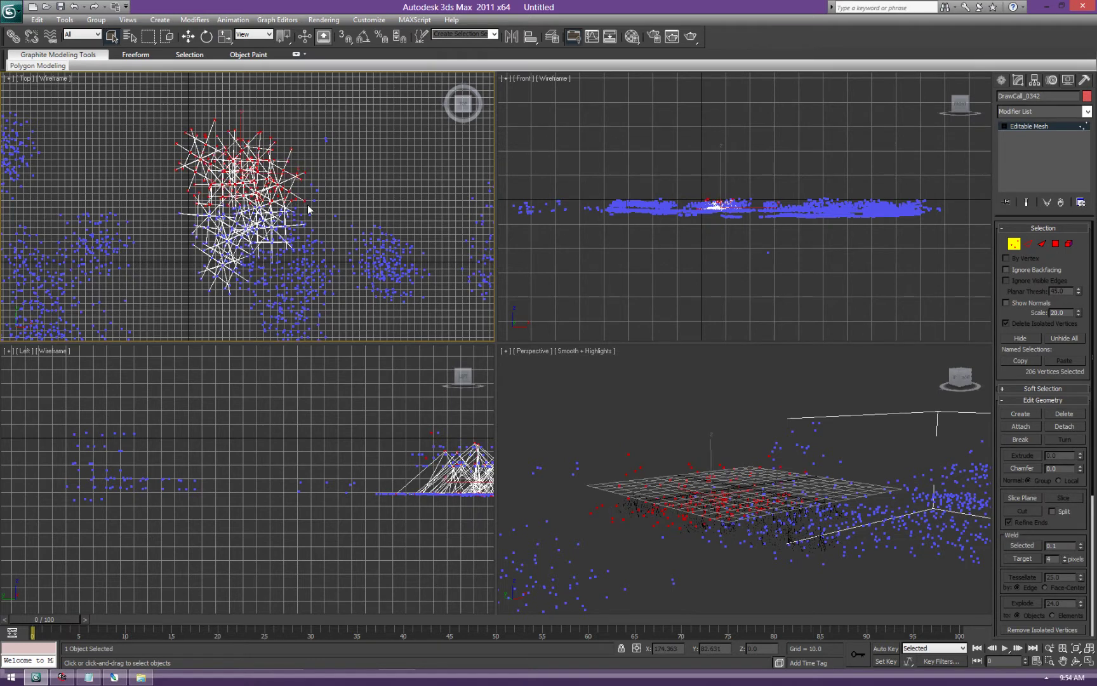
left_click_drag(179, 239, 244, 285, "ctrl")
left_click_drag(224, 244, 278, 269, "ctrl")
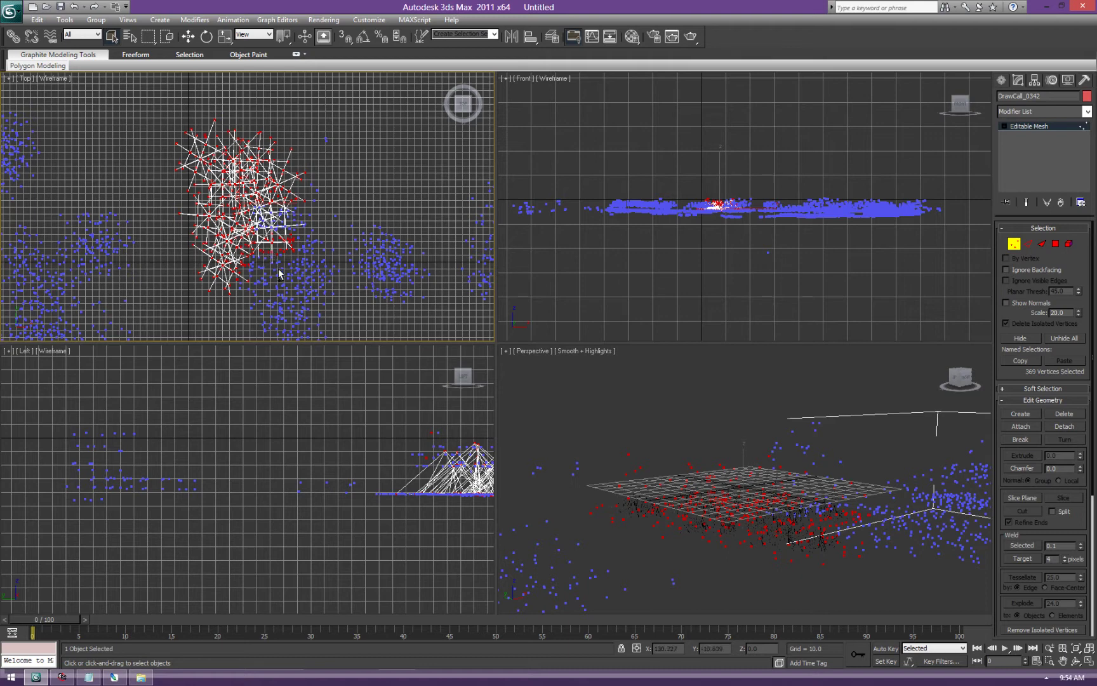
mouse_move(308, 235)
left_mouse_down("ctrl")
mouse_move(260, 216)
mouse_move(304, 216)
left_mouse_up("ctrl")
left_click(37, 19)
left_click(63, 213)
key("Delete")
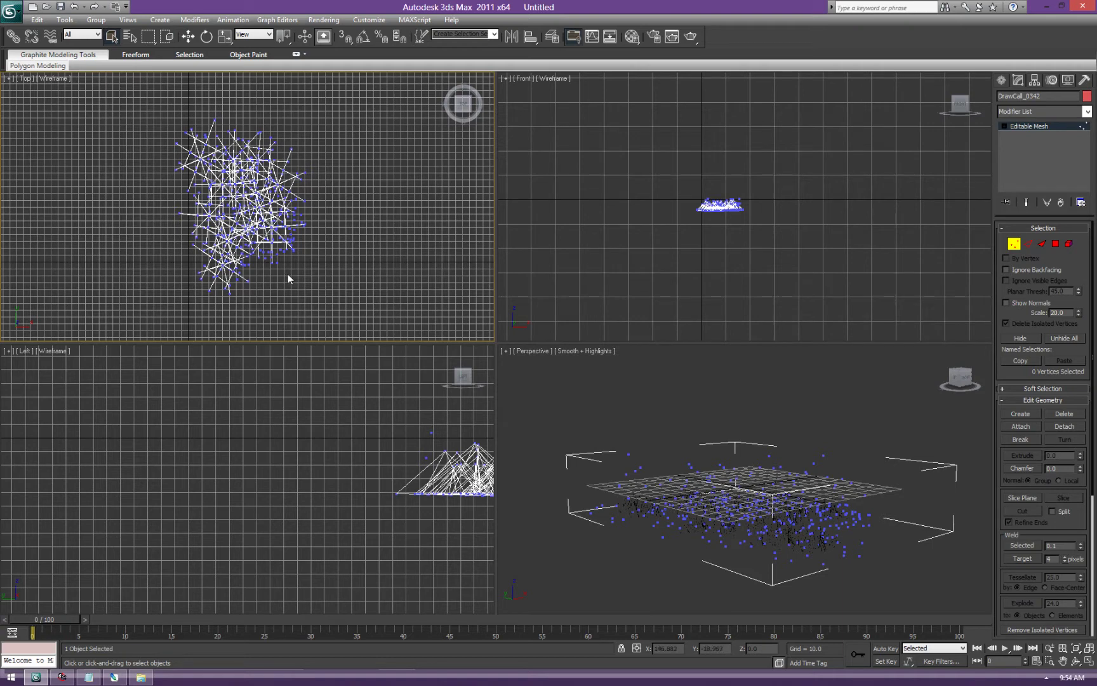
Delete the stray vertex near the clump's lower edge and leave vertex editing
left_click(279, 261)
key("Delete")
left_click(283, 252)
left_click(304, 280)
left_click(245, 266)
left_click(1014, 244)
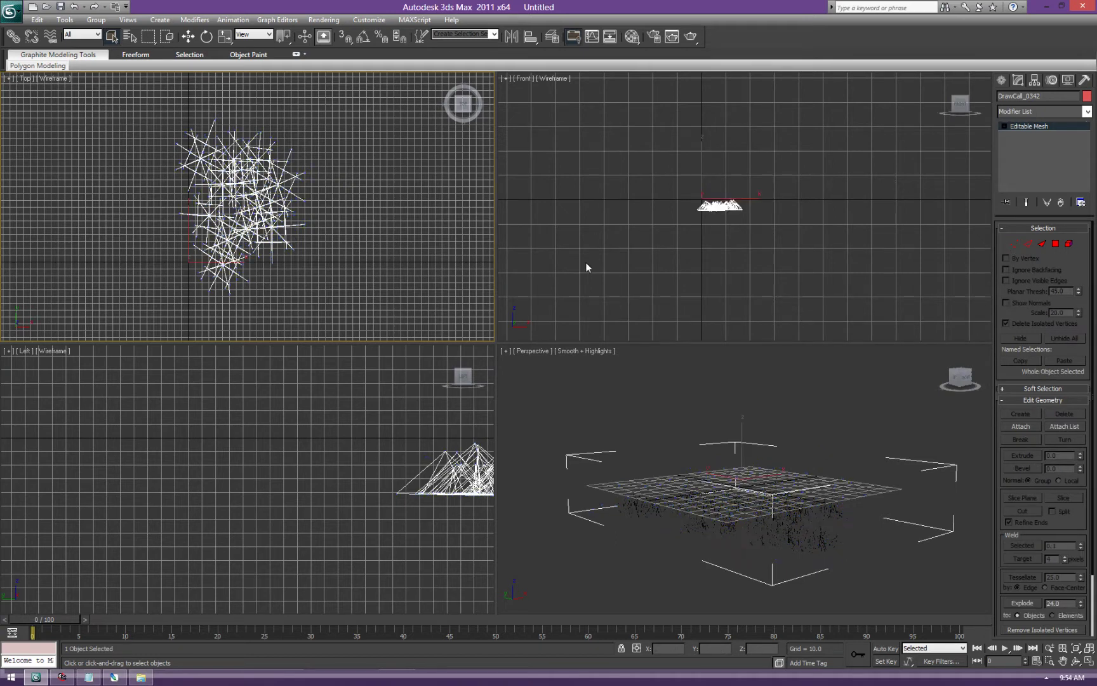
Move the grass mesh over the world origin and raise it to about X -76.5, Y -74.8, Z 37.9
right_click(753, 518)
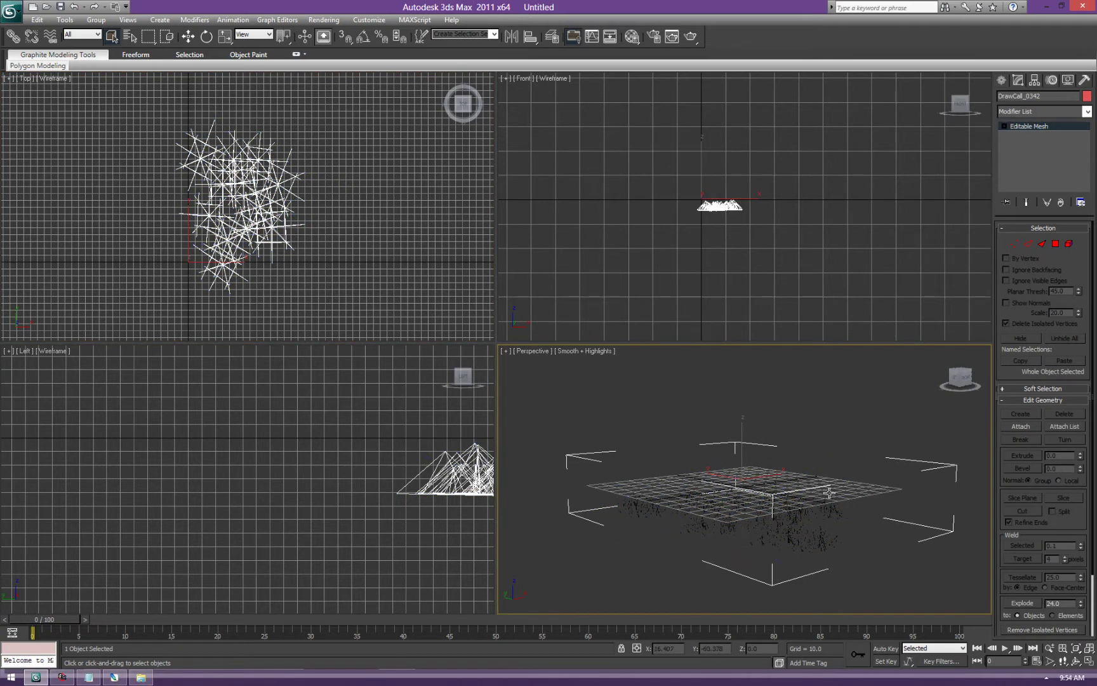
left_click(188, 36)
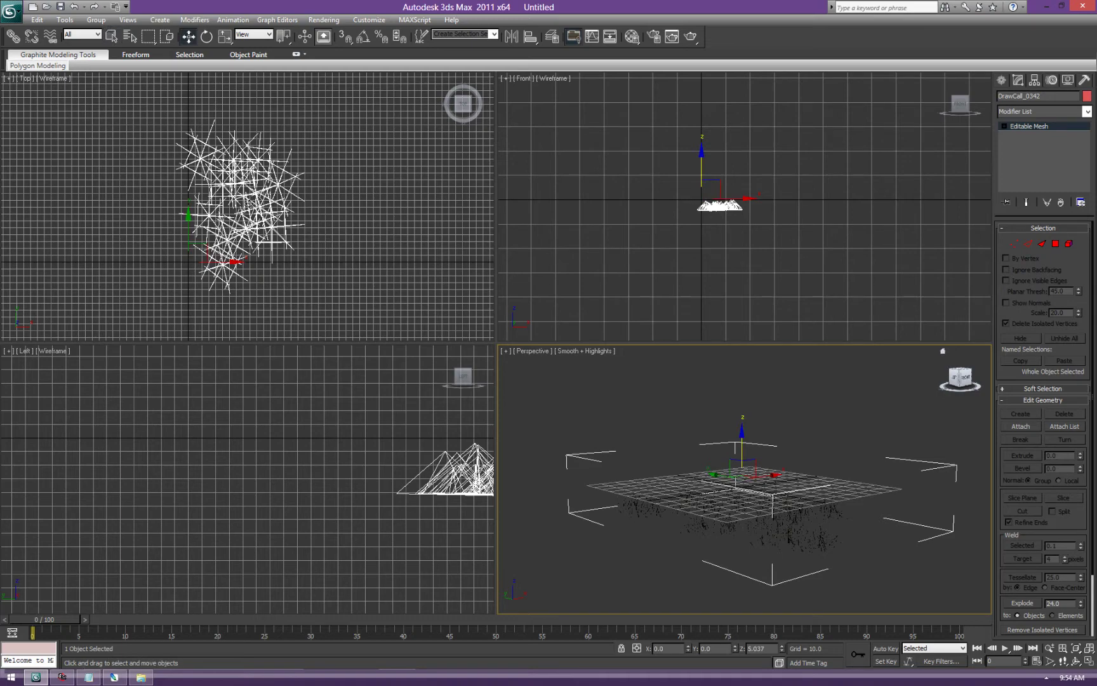
right_click(249, 204)
left_click_drag(204, 243, 151, 298)
right_click(680, 173)
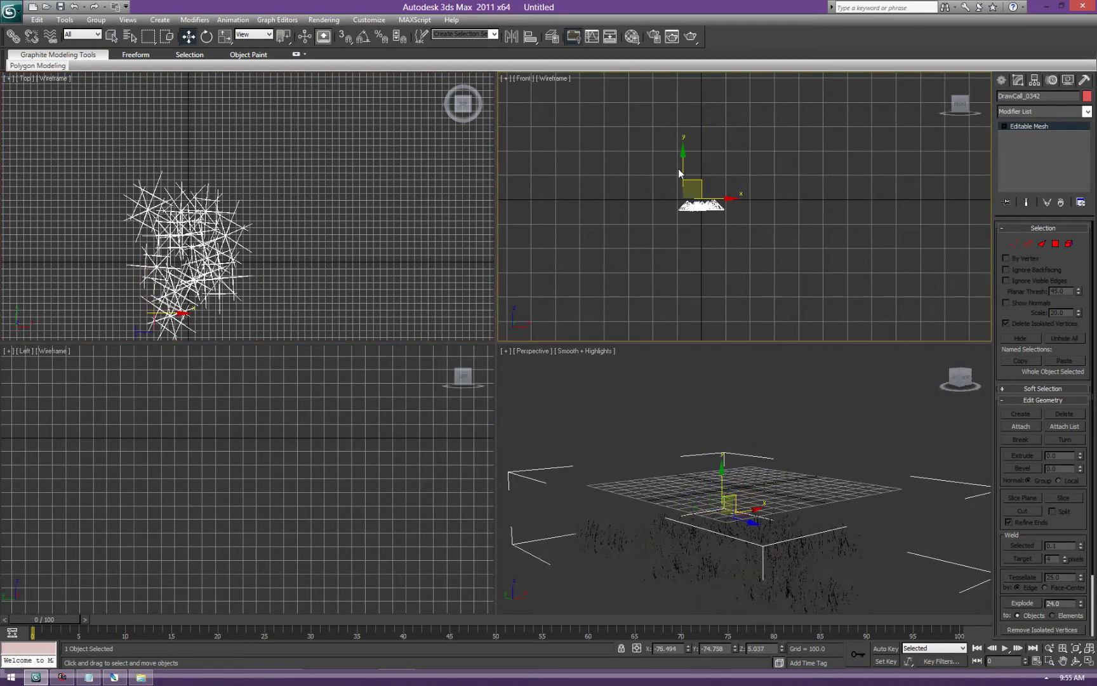
left_click_drag(679, 173, 682, 161)
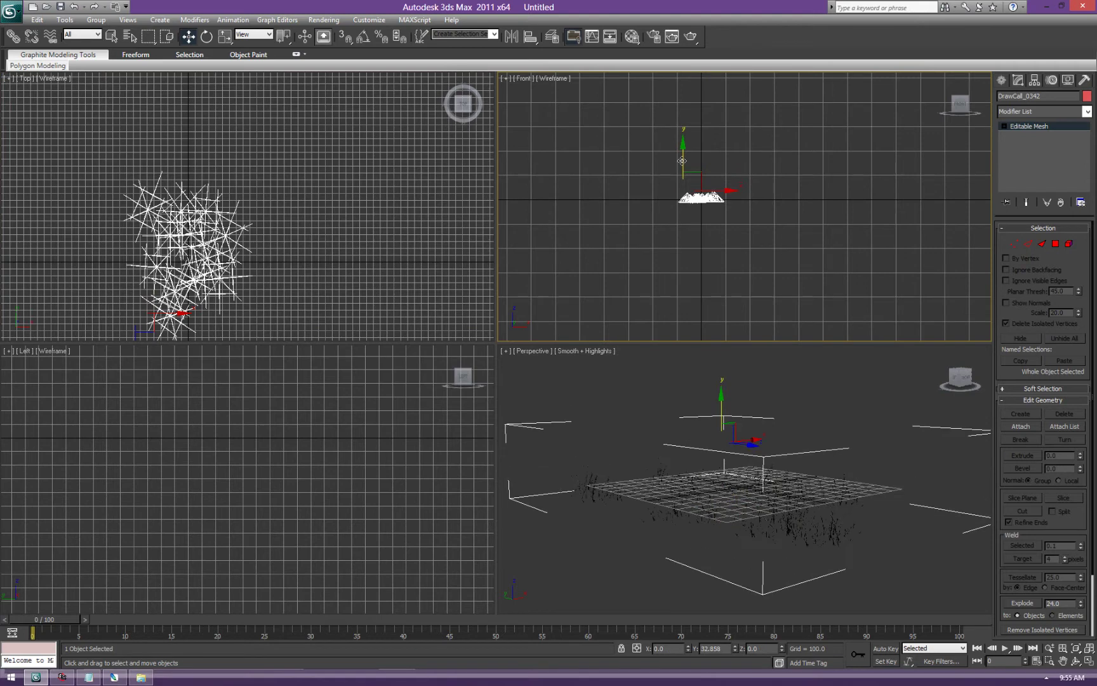
Center the grass mesh's pivot point on the object
left_click(1002, 80)
left_click(1036, 80)
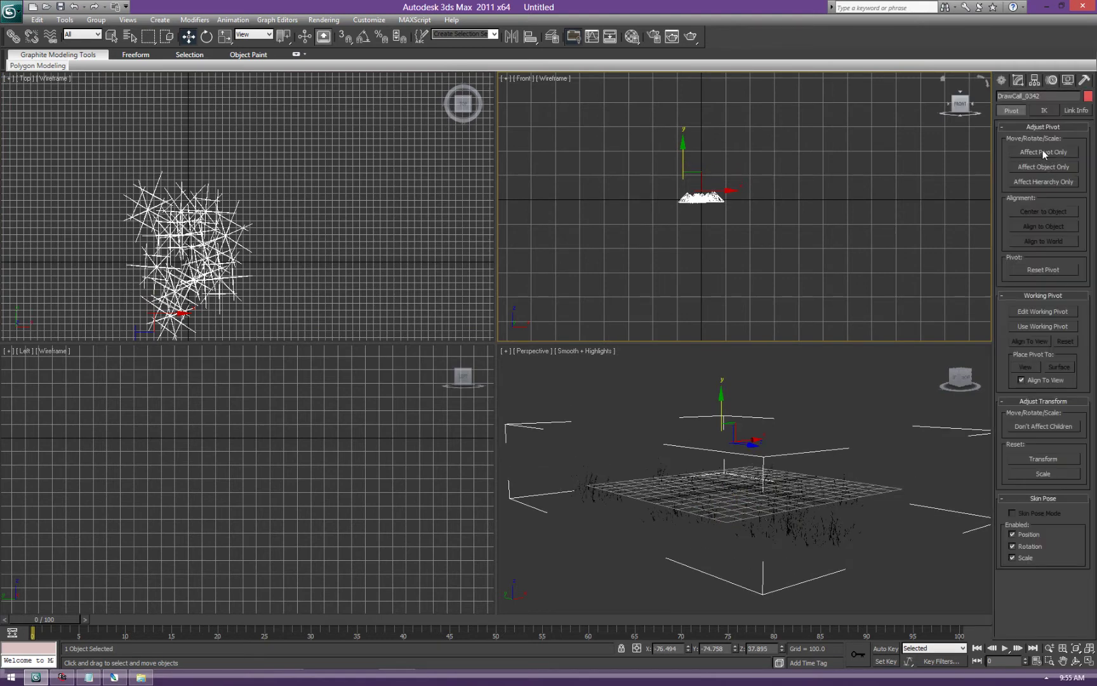
left_click(1043, 151)
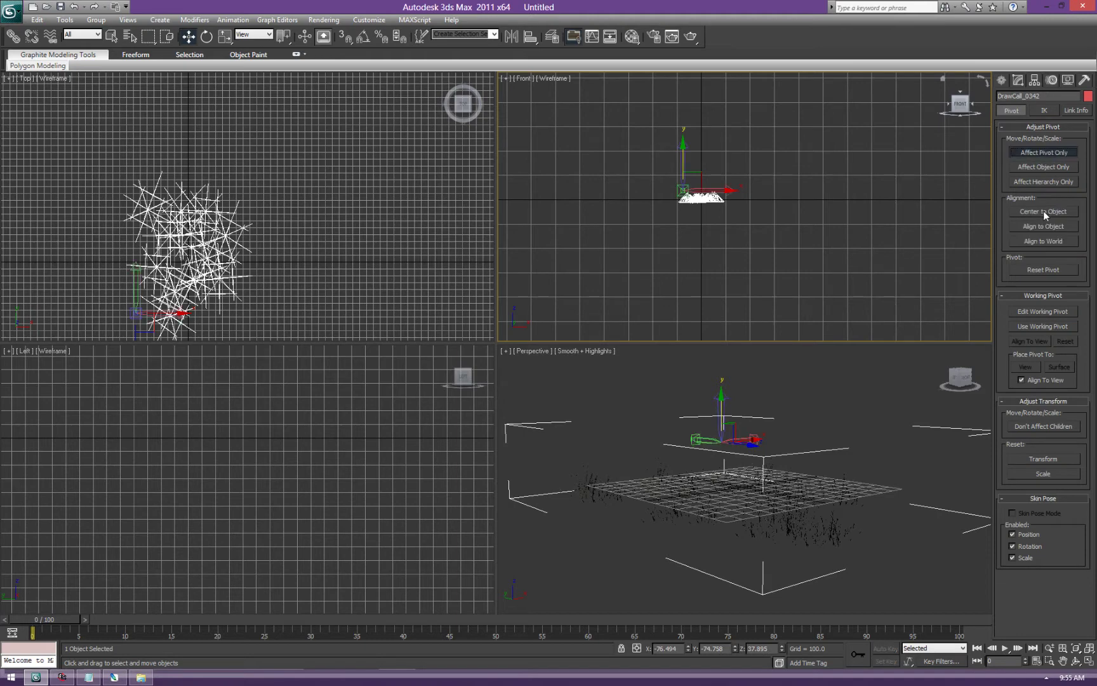
left_click(1043, 211)
left_click(1025, 152)
Rotate the grass mesh slightly in the side and front views so its base lies level, about -1.15° around X
left_click(972, 385)
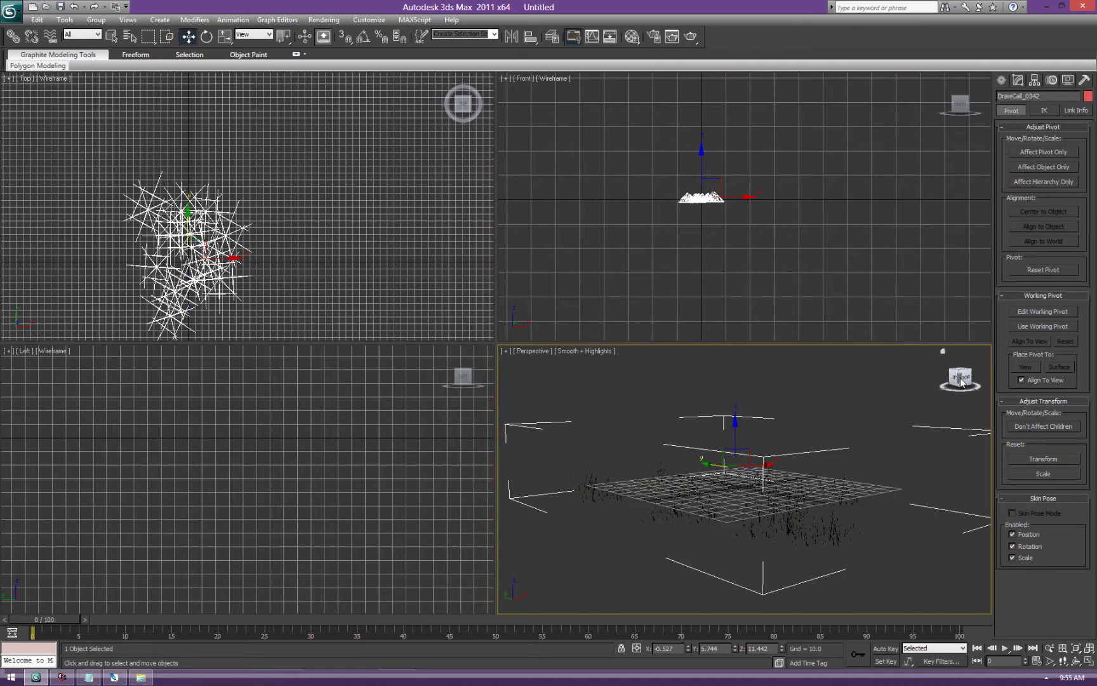
left_click(961, 379)
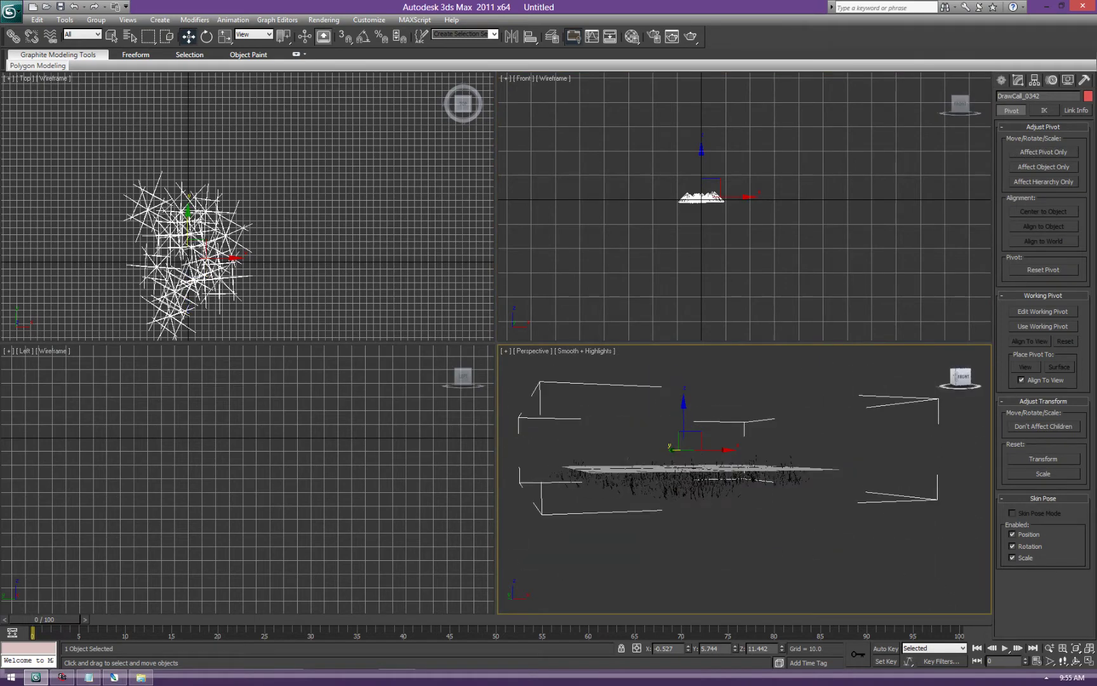
key("z")
mouse_move(967, 379)
left_mouse_down()
mouse_move(981, 398)
mouse_move(972, 381)
left_mouse_up()
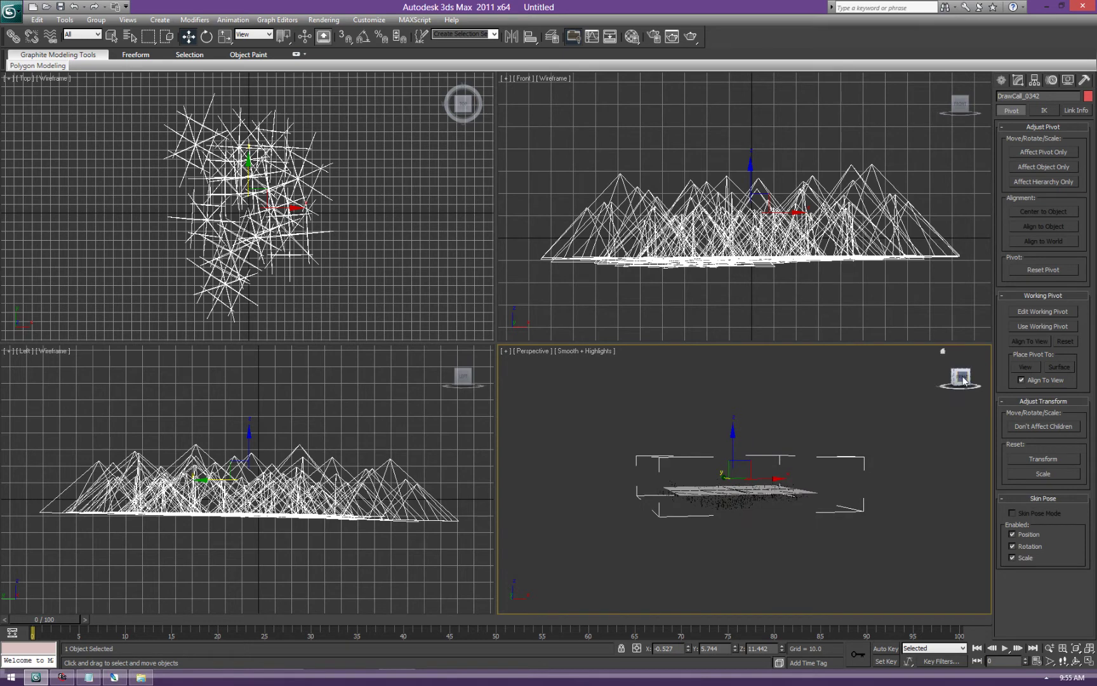
left_click(206, 36)
right_click(302, 427)
left_click_drag(282, 455, 283, 454)
right_click(739, 280)
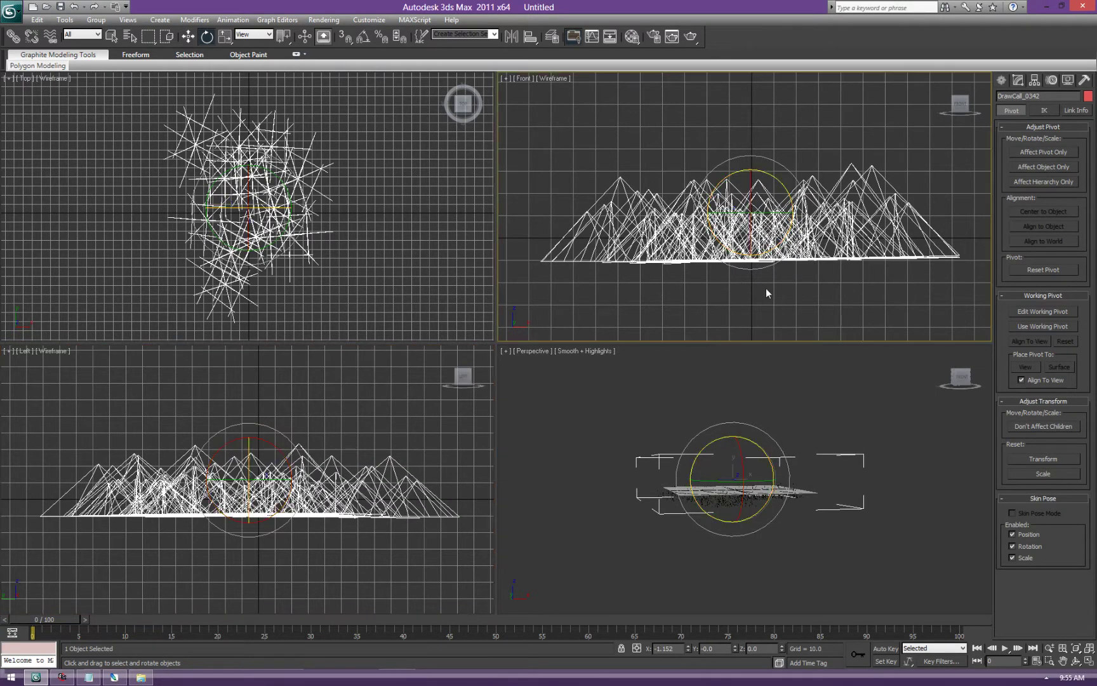
left_click_drag(759, 257, 759, 258)
Raise the grass mesh about 8.6 units so its base sits on the ground grid
left_click(188, 37)
right_click(267, 452)
mouse_move(249, 443)
left_mouse_down()
mouse_move(251, 417)
mouse_move(256, 431)
left_mouse_up()
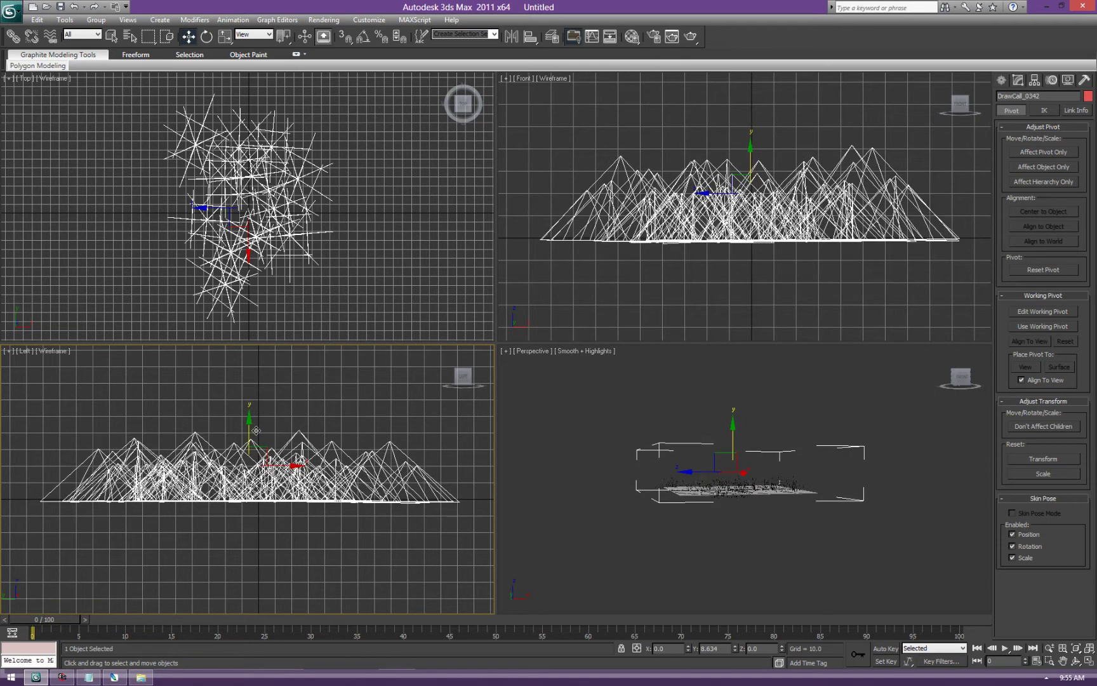
key("z")
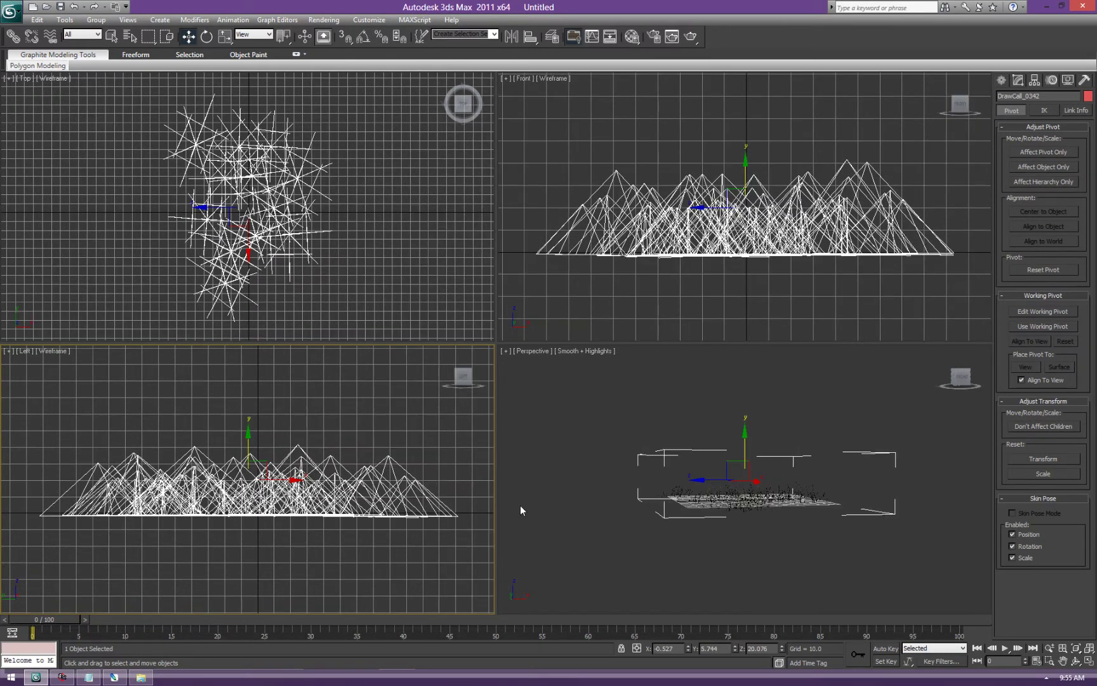
left_click(961, 380)
mouse_move(961, 379)
left_mouse_down()
mouse_move(956, 405)
mouse_move(936, 386)
mouse_move(951, 393)
left_mouse_up()
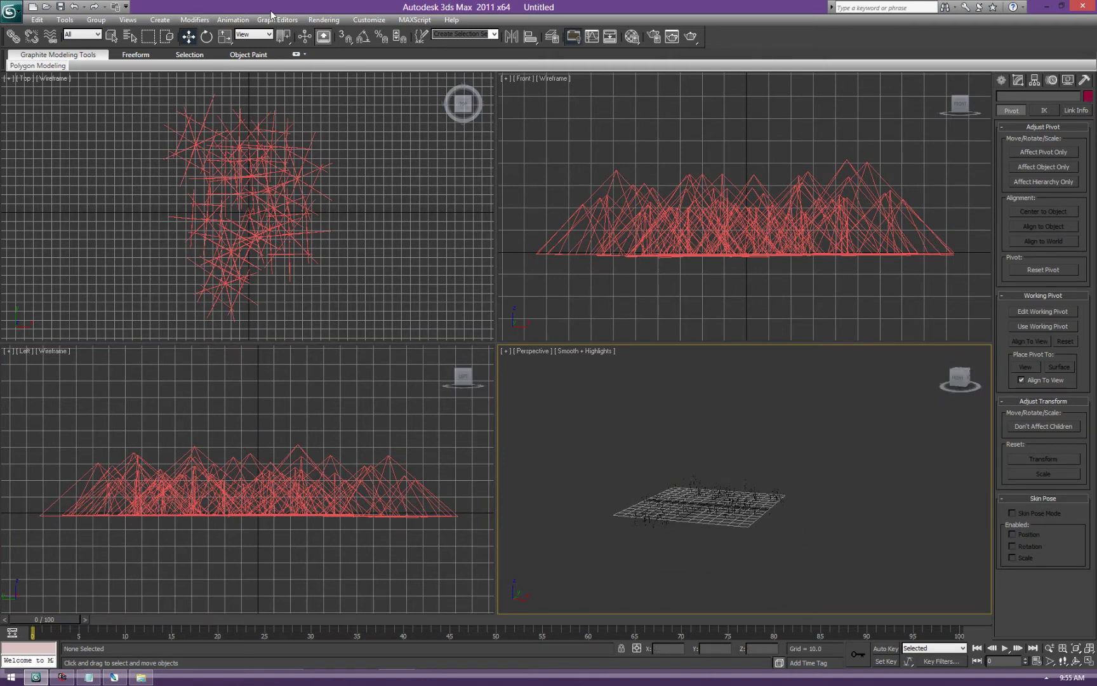
Copy the texture name 6b26bc9c.dds from the grass mesh's material in the Material Explorer
left_click(287, 183)
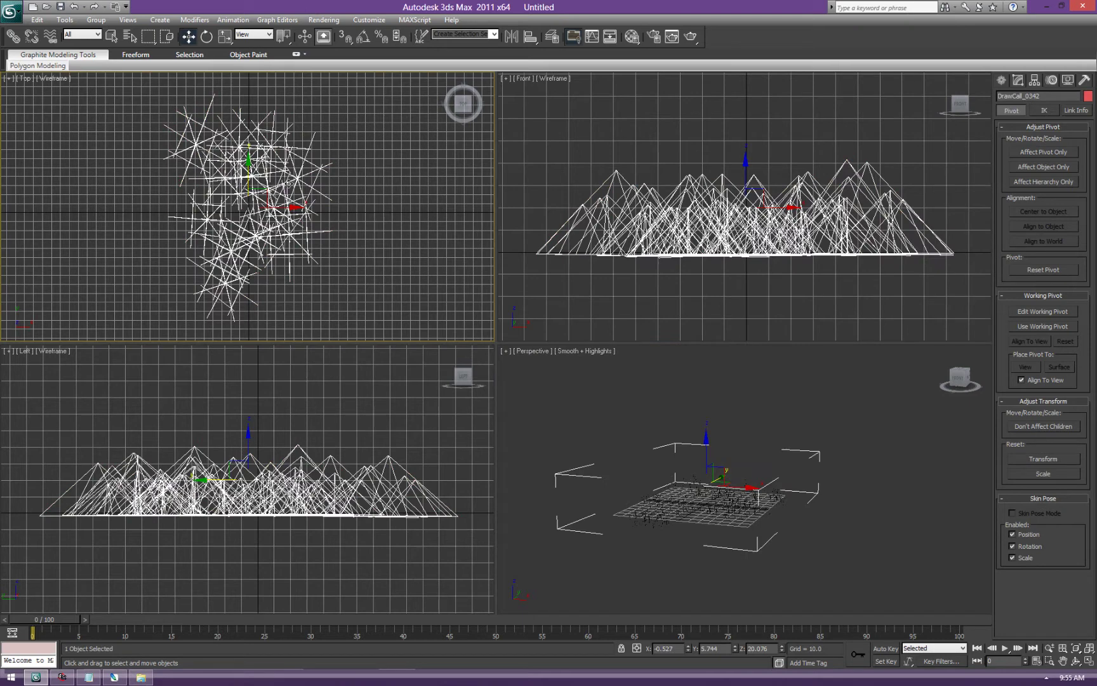
left_click(334, 23)
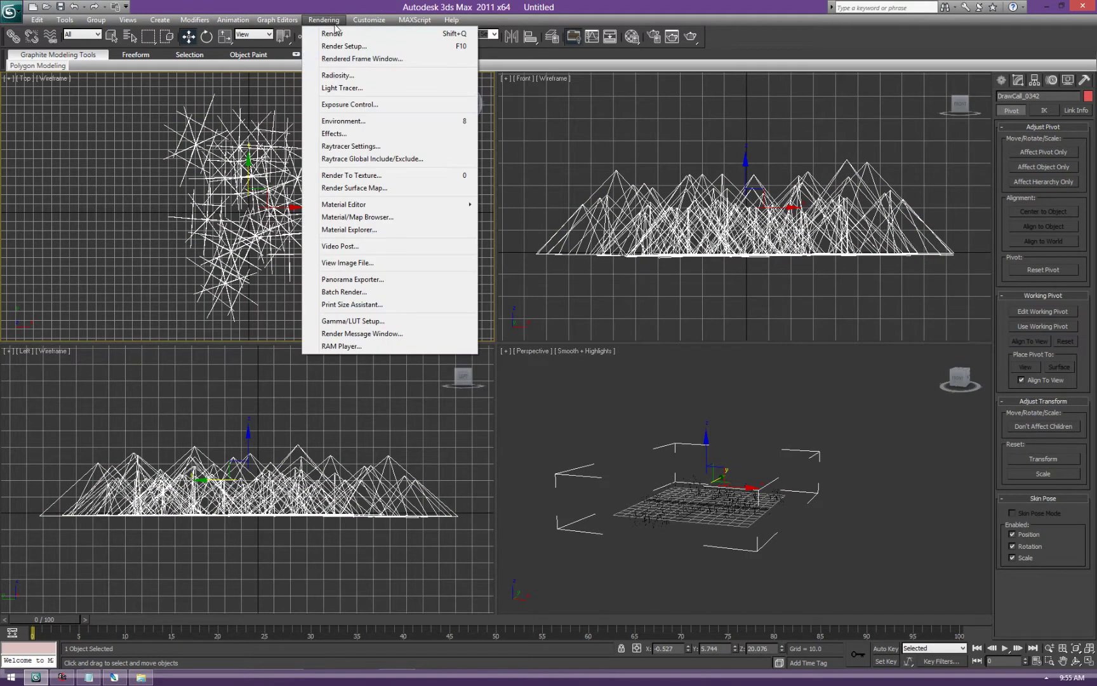
left_click(361, 230)
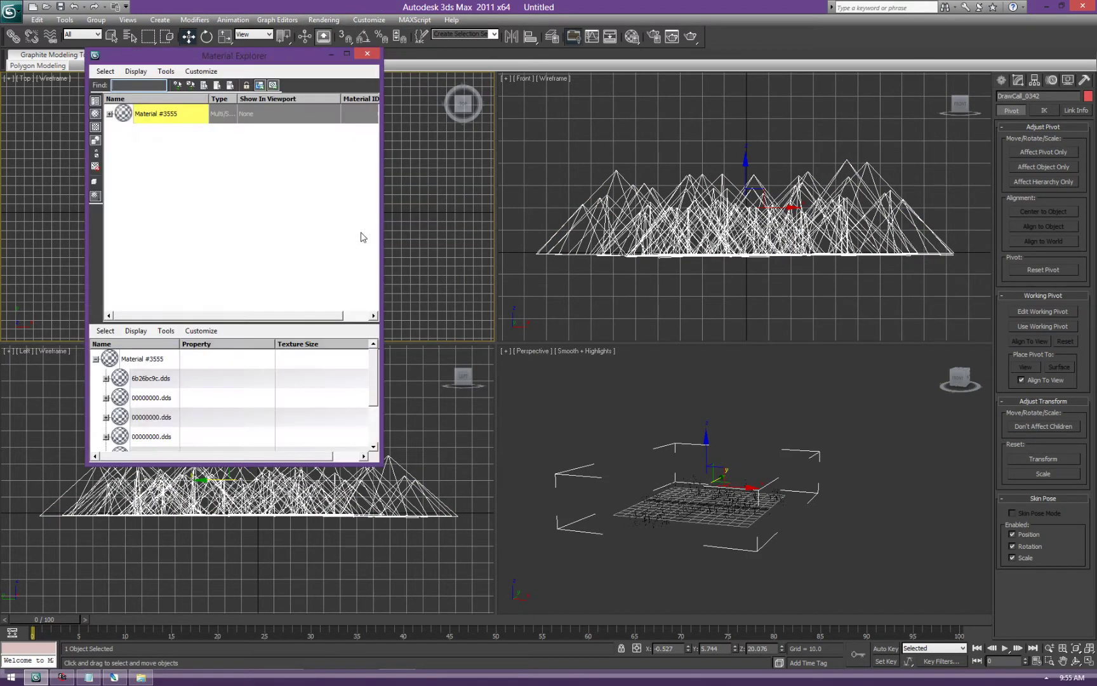
left_click(142, 379)
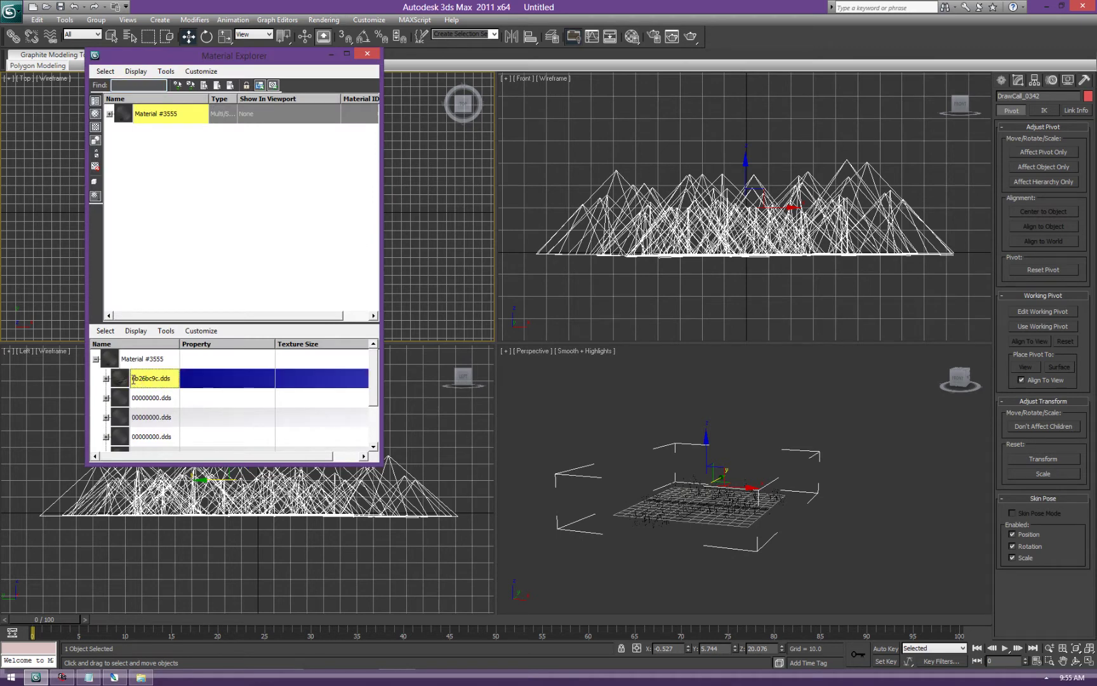
left_click_drag(144, 378, 152, 378)
left_click(146, 381)
left_click_drag(134, 379, 168, 376)
right_click(164, 381)
left_click(191, 410)
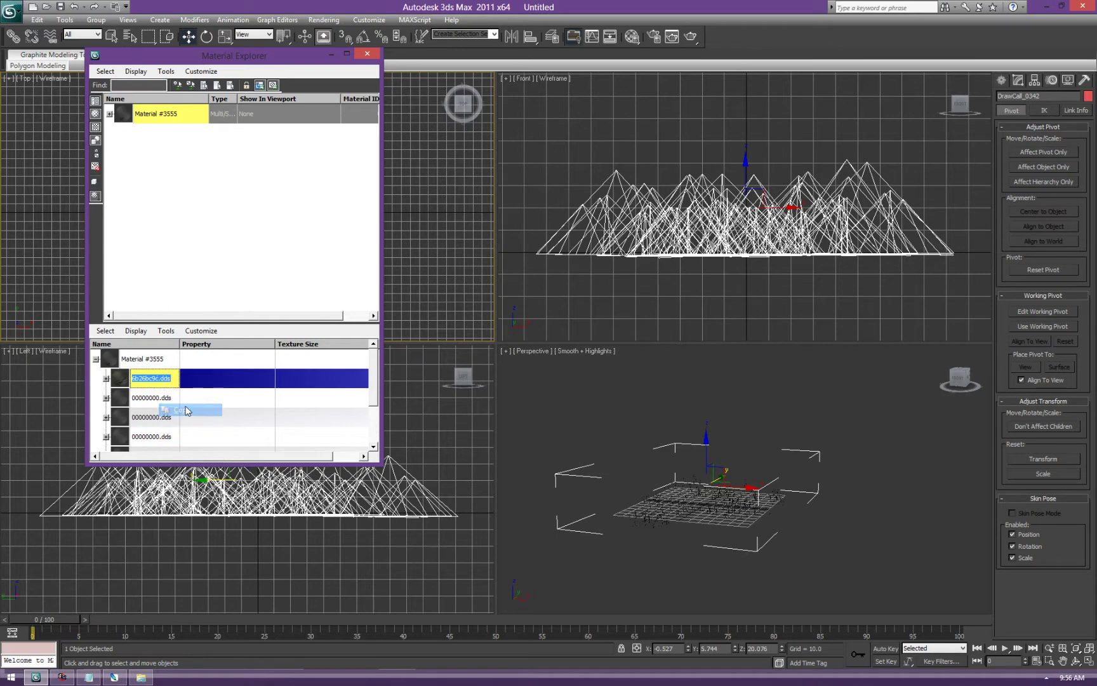
Switch to File Explorer and search the RSE capture Textures folder for 6b26bc9c.dds
left_click(141, 677)
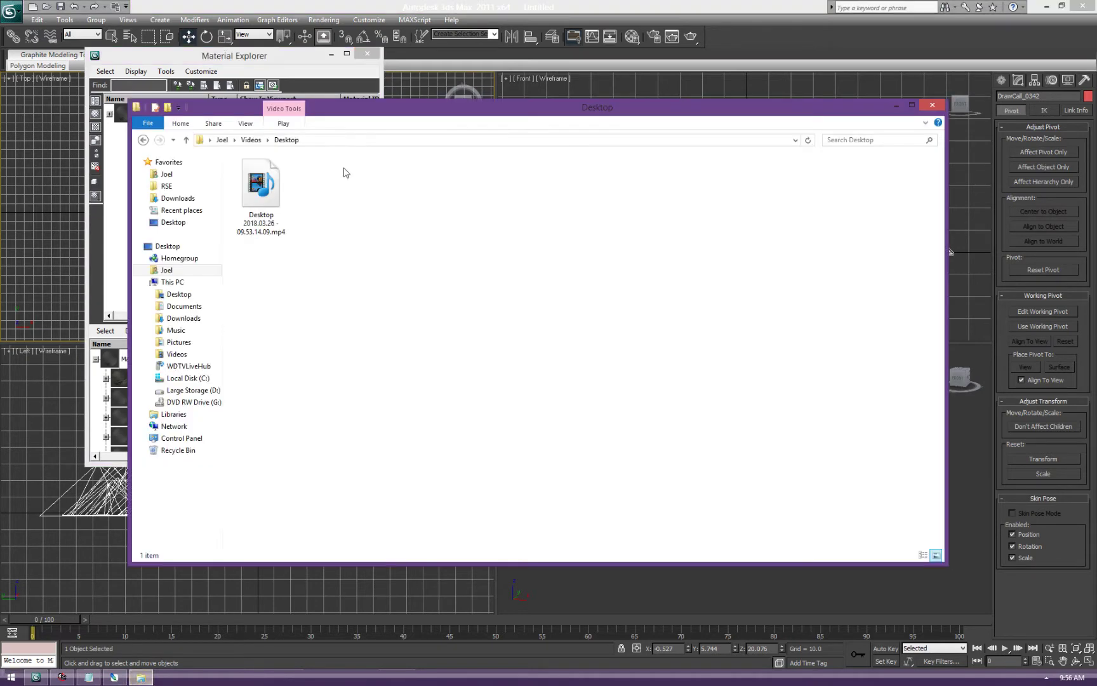
left_click(167, 186)
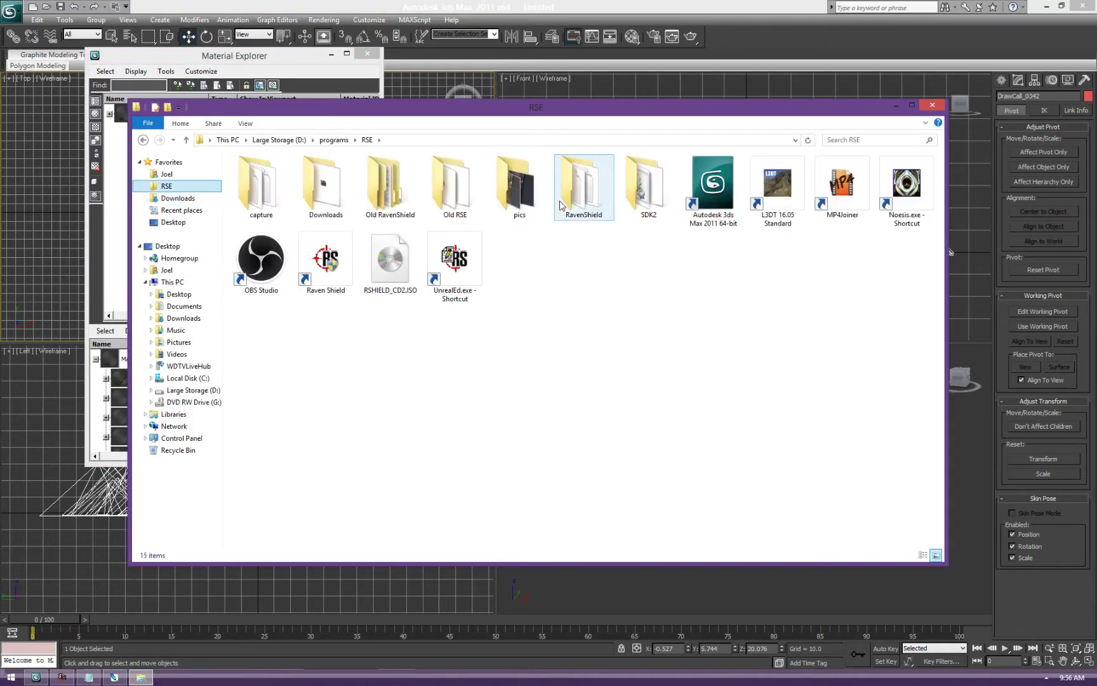
double_click(262, 179)
double_click(257, 186)
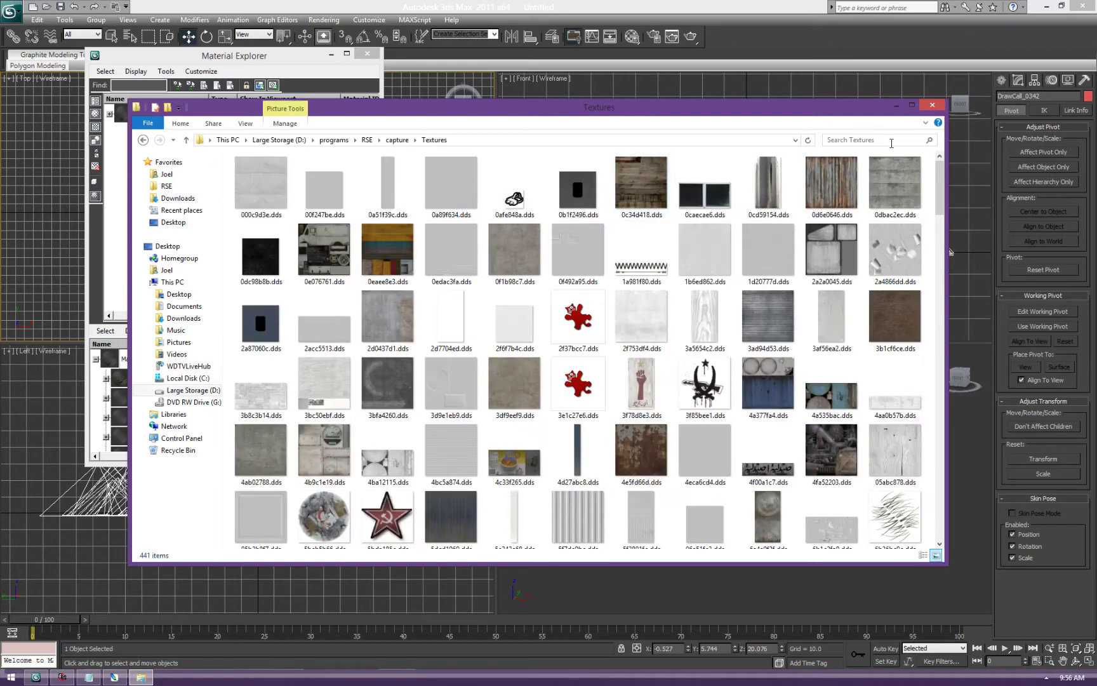
left_click(865, 139)
key("ctrl+v")
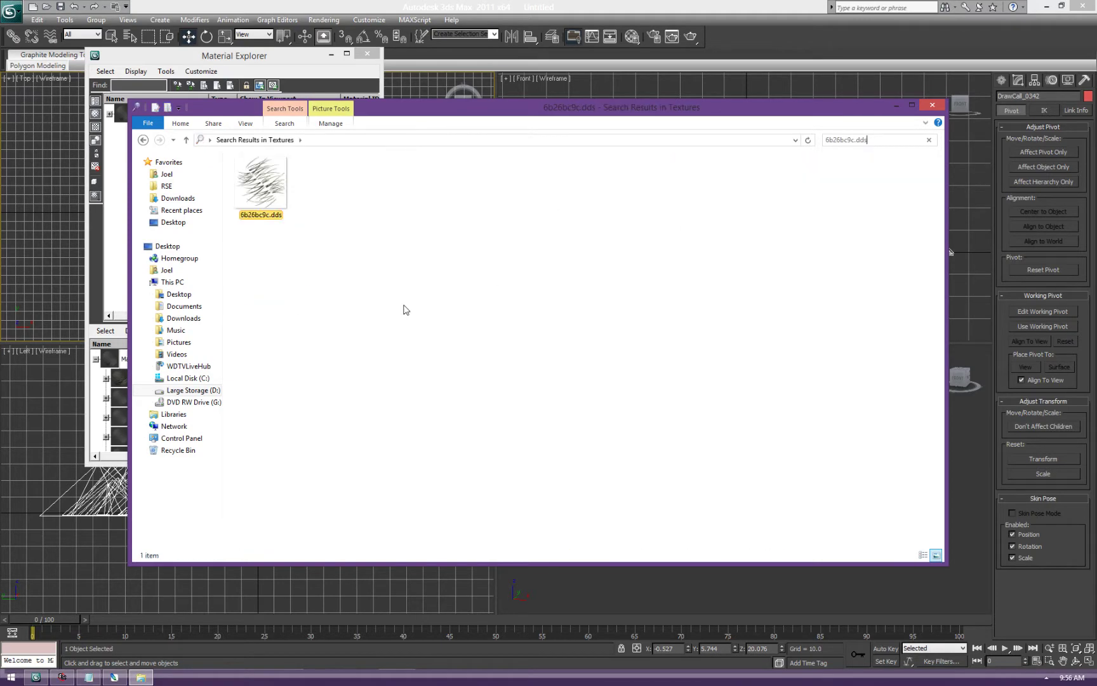
Open the 6b26bc9c.dds texture in Photoshop and allow the program to run
left_click(280, 194)
right_click(268, 183)
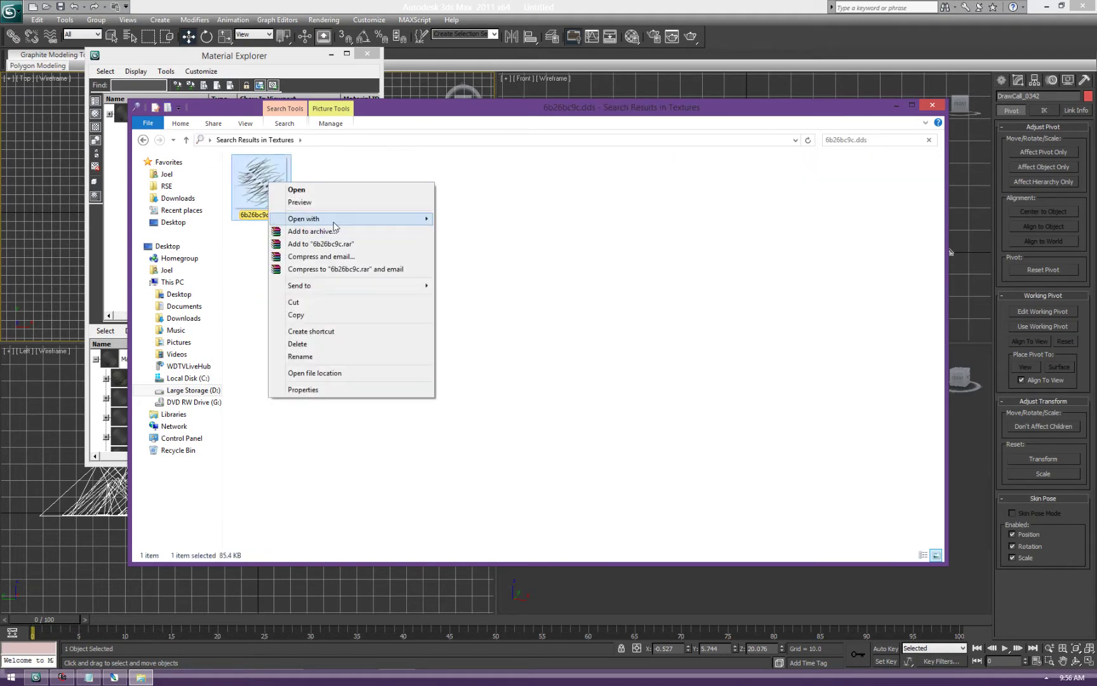
mouse_move(335, 222)
left_click(489, 218)
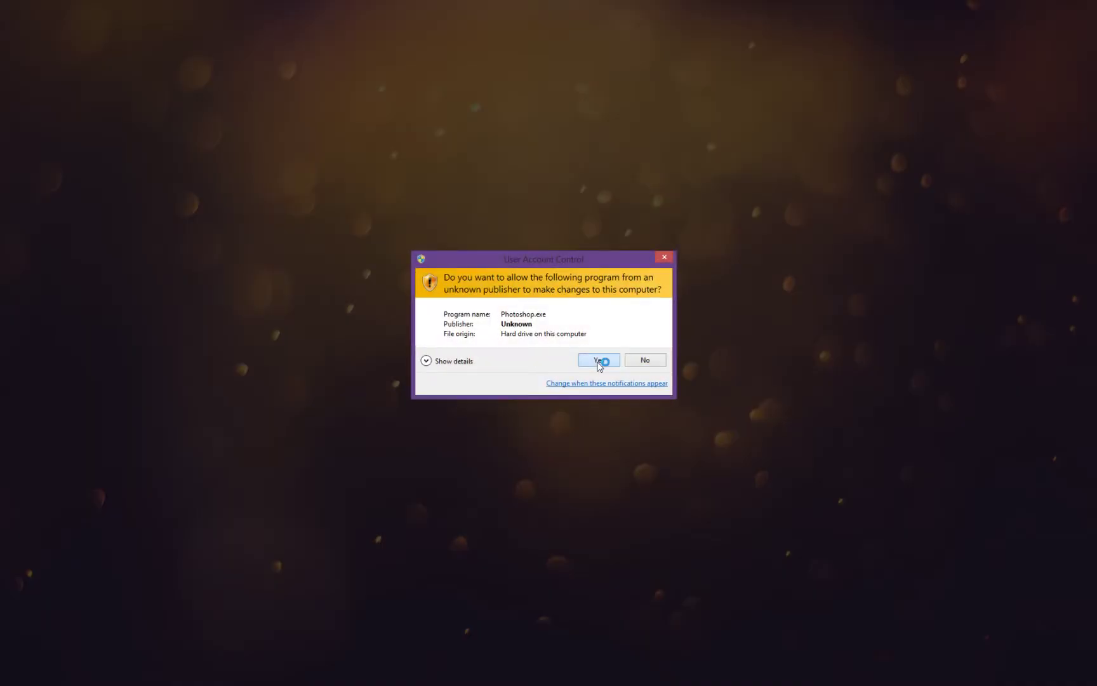
left_click(599, 361)
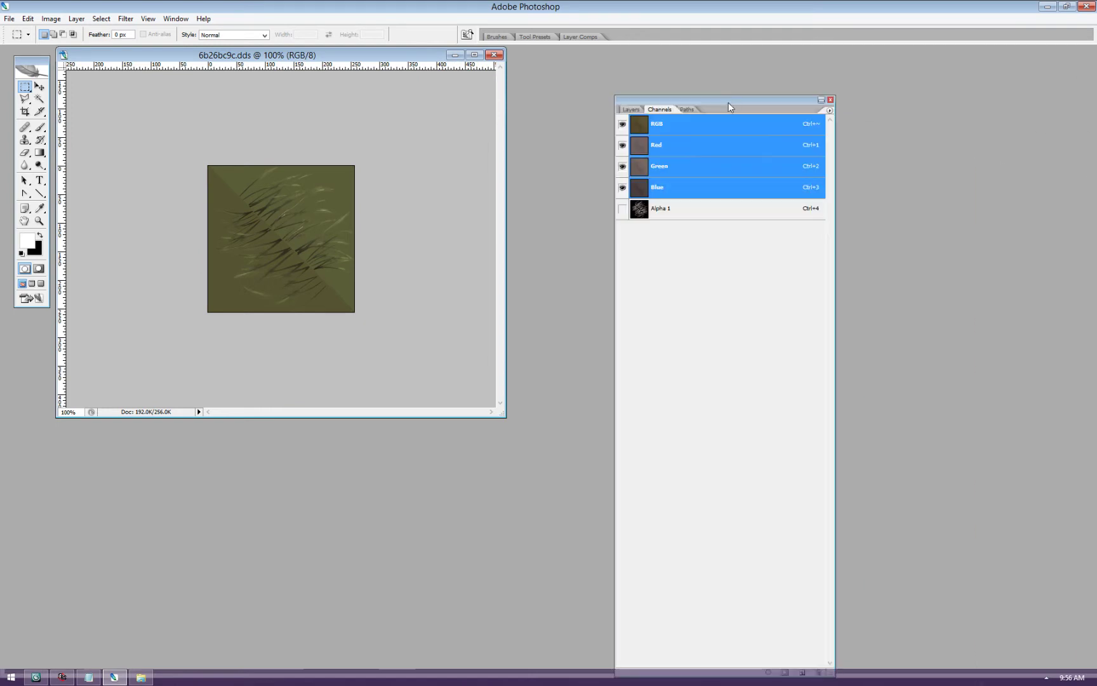
Display the texture's Alpha 1 channel together with the RGB channels to check its transparency mask
left_click(622, 208)
left_click(669, 215)
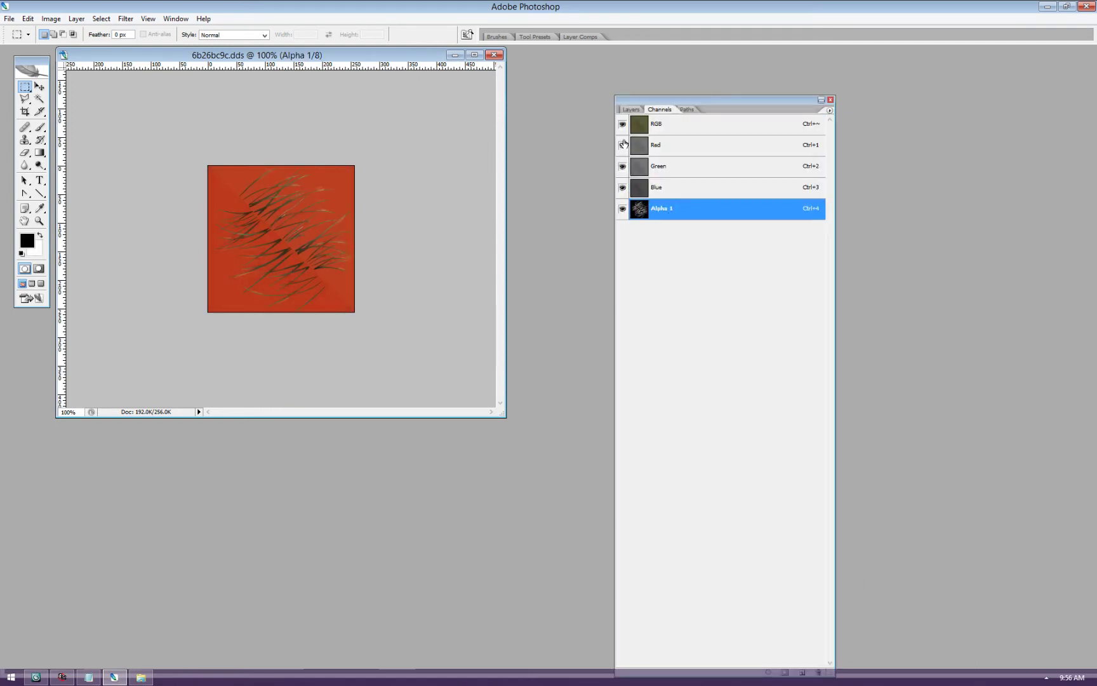
left_click(623, 125)
left_click(623, 126)
Start saving the texture under a new location and browse to the RSE Downloads, COD4 shipment map, textures folder
left_click(9, 19)
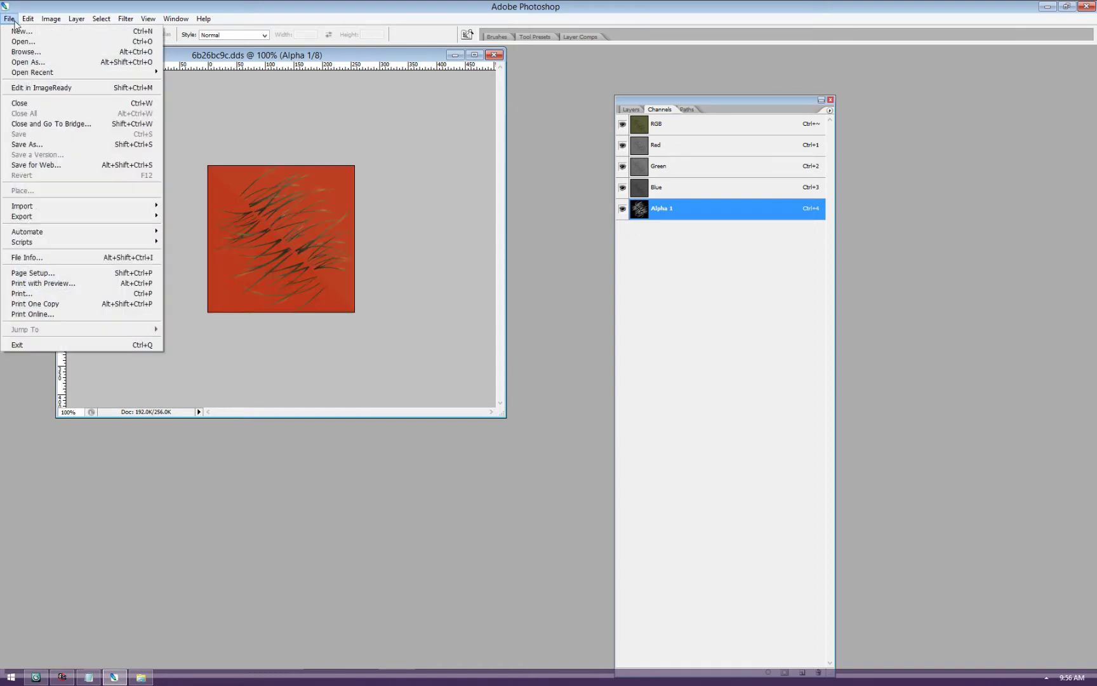
mouse_move(48, 224)
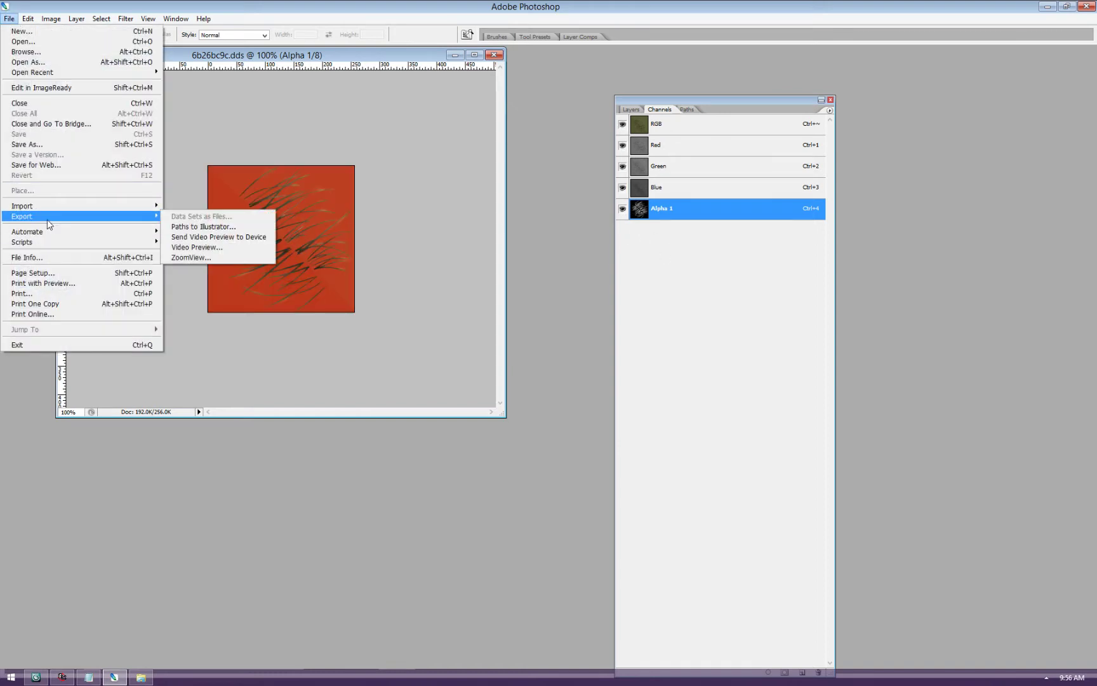
left_click(44, 144)
left_click(401, 94)
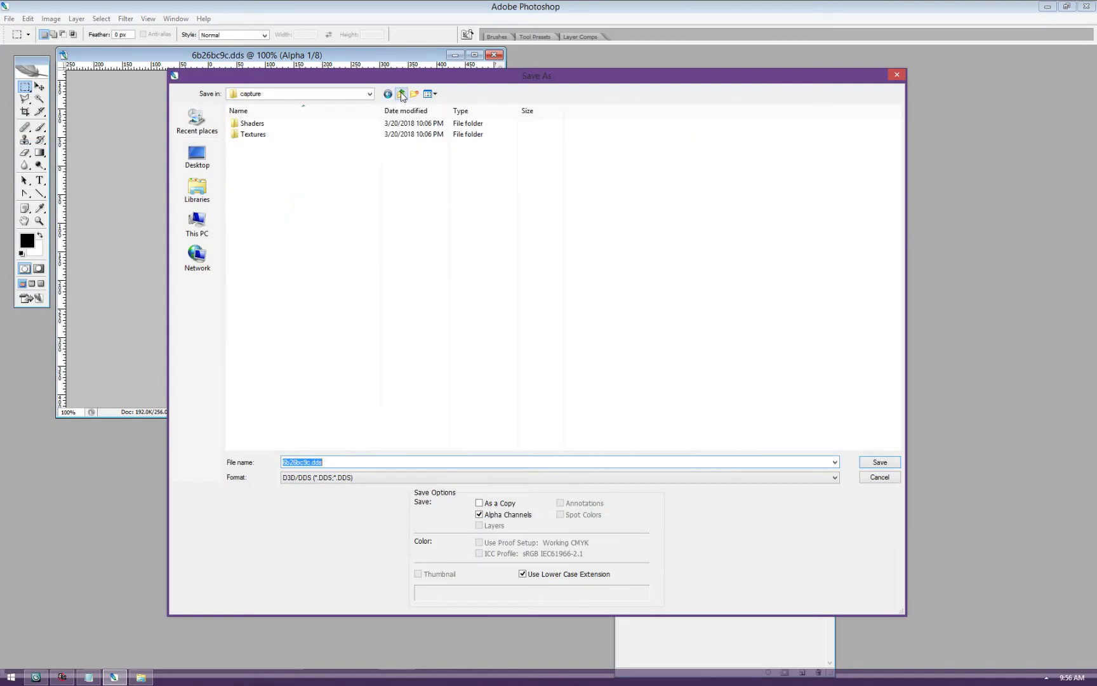
left_click(401, 94)
double_click(256, 144)
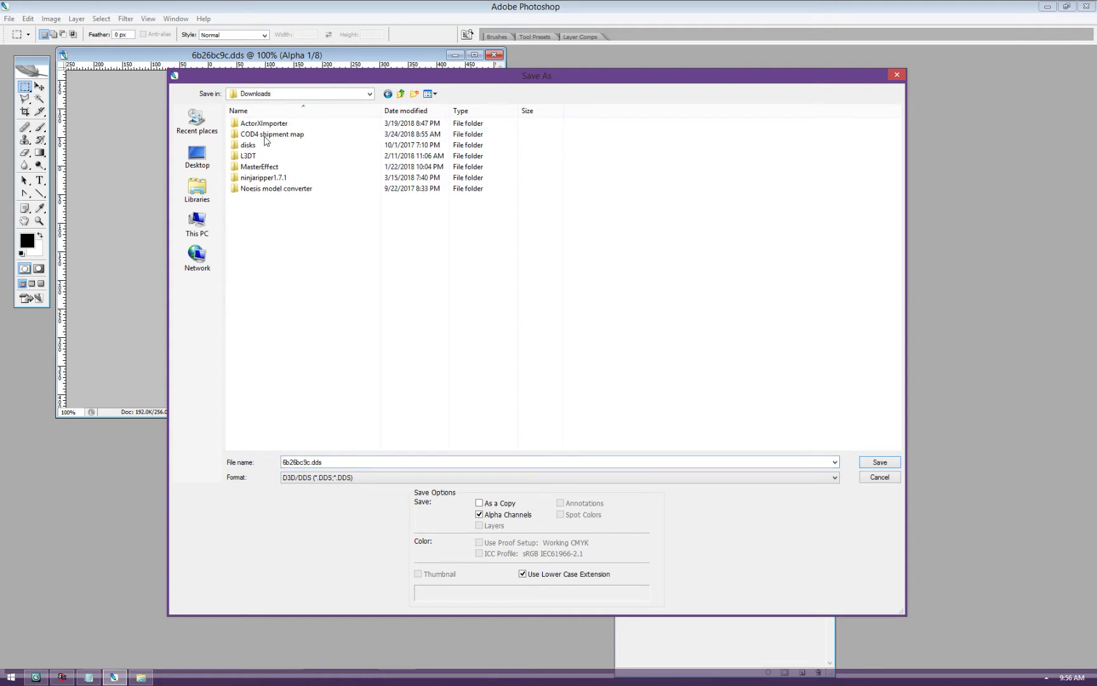
double_click(260, 134)
double_click(263, 141)
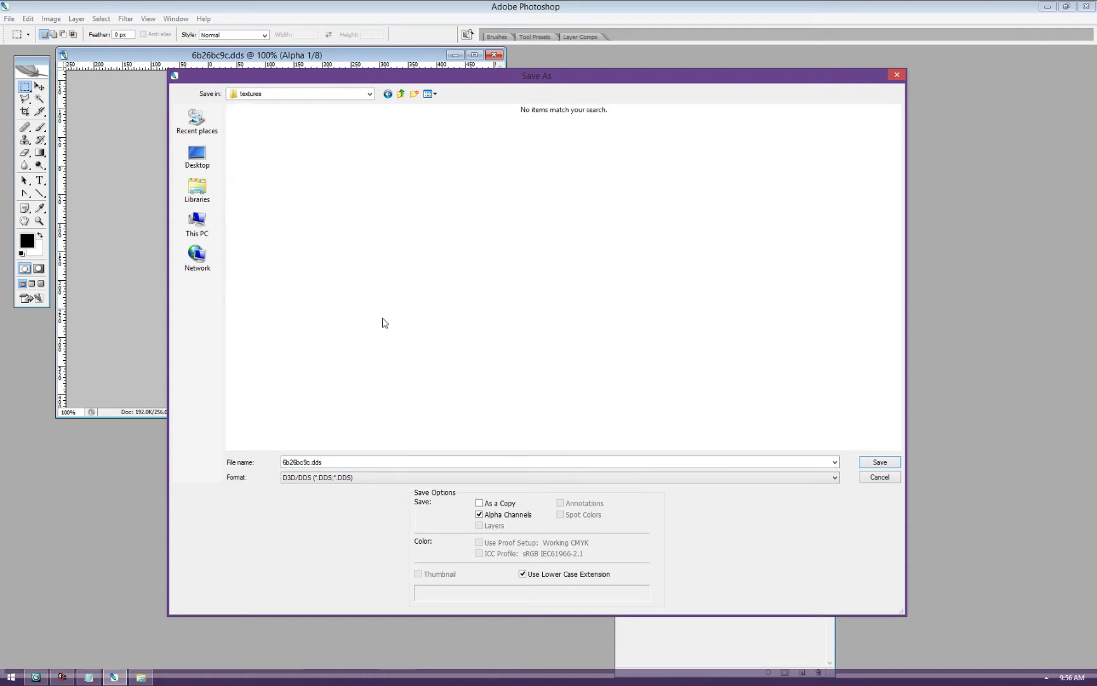
Save the texture in Targa format as 6b26bc9c.tga at 32 bits/pixel, replacing the existing file
left_click(360, 477)
left_click(359, 478)
key("t")
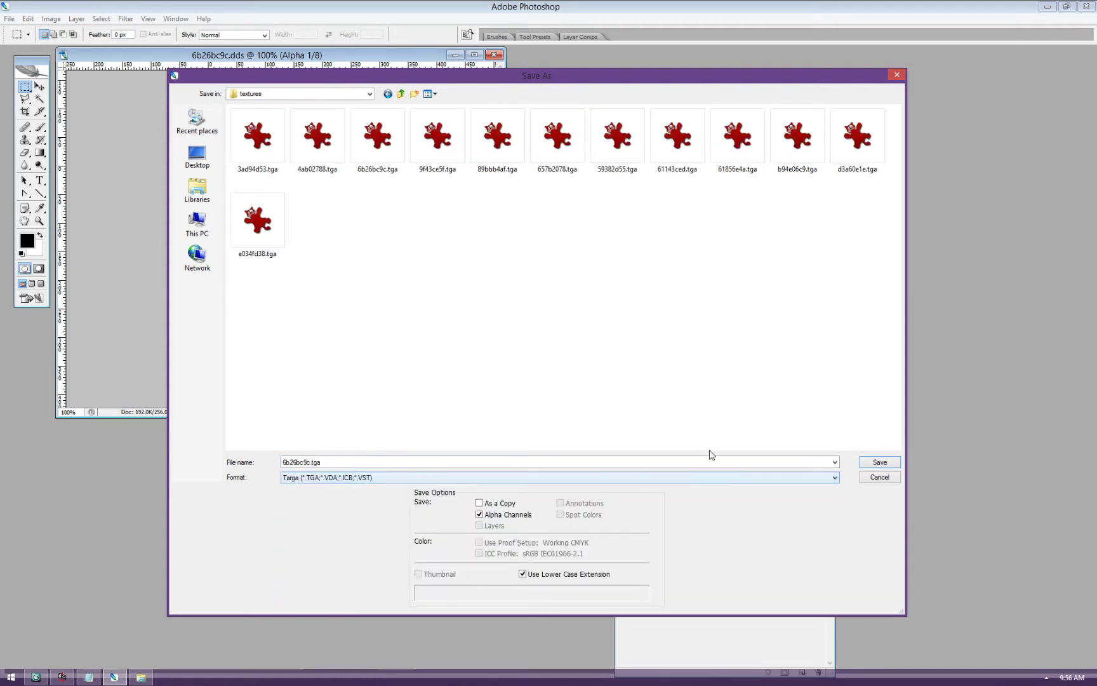
left_click(880, 463)
left_click(528, 259)
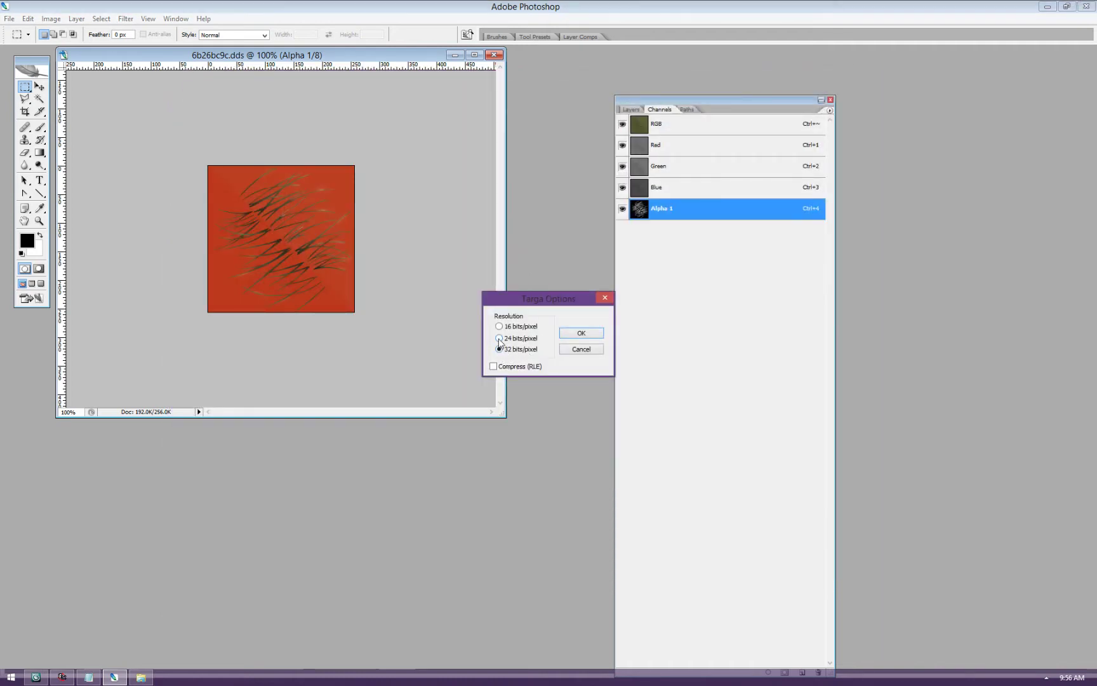
left_click(582, 334)
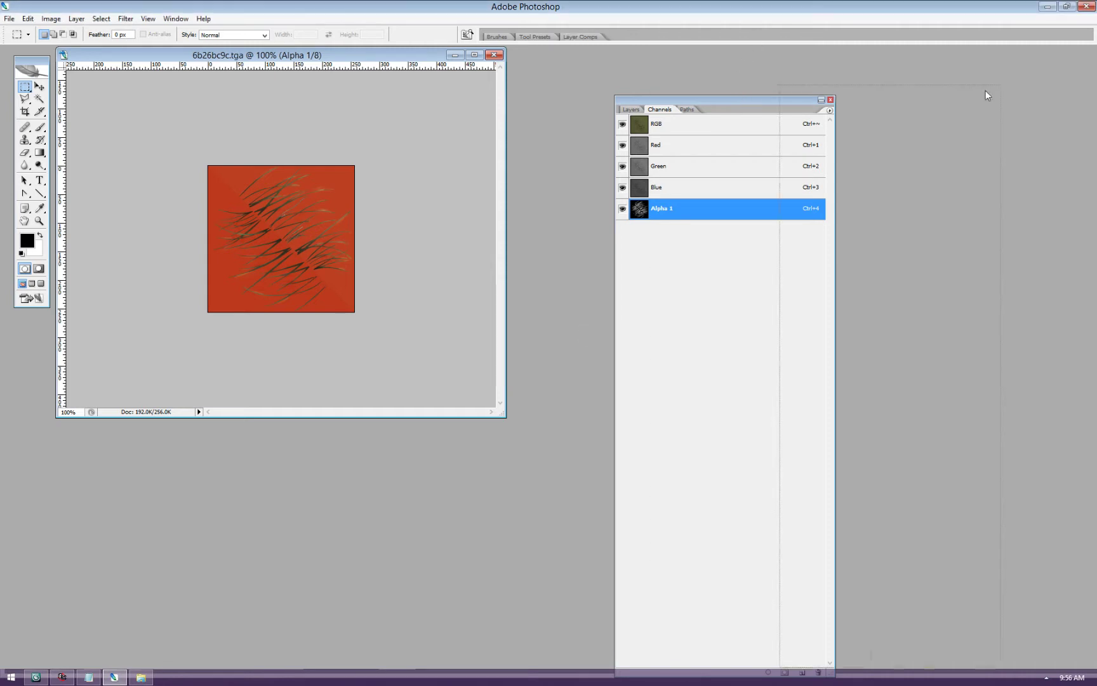
Hide the Channels palette, switch back to 3ds Max and close the Material Explorer
key("F7")
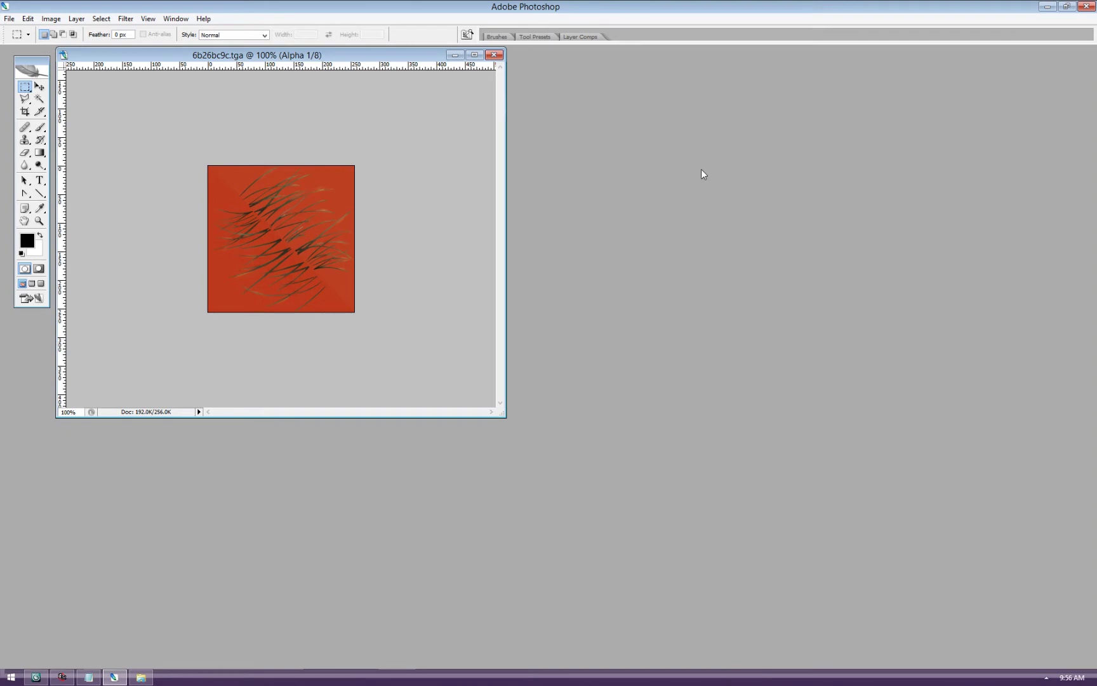
left_click(1047, 6)
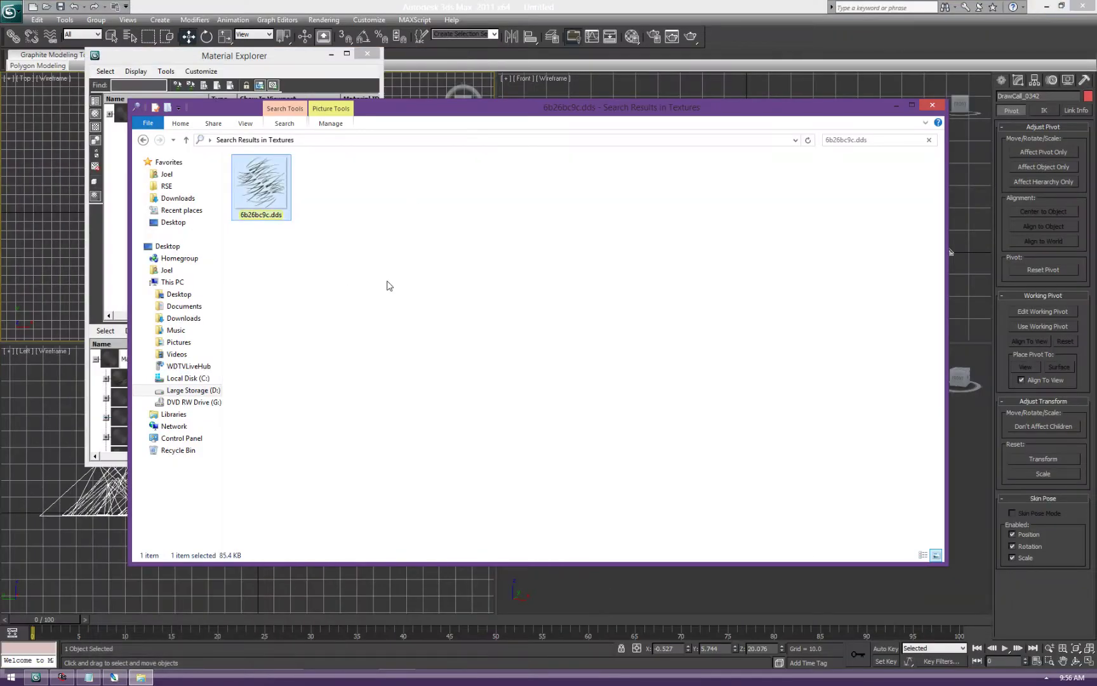
left_click(143, 140)
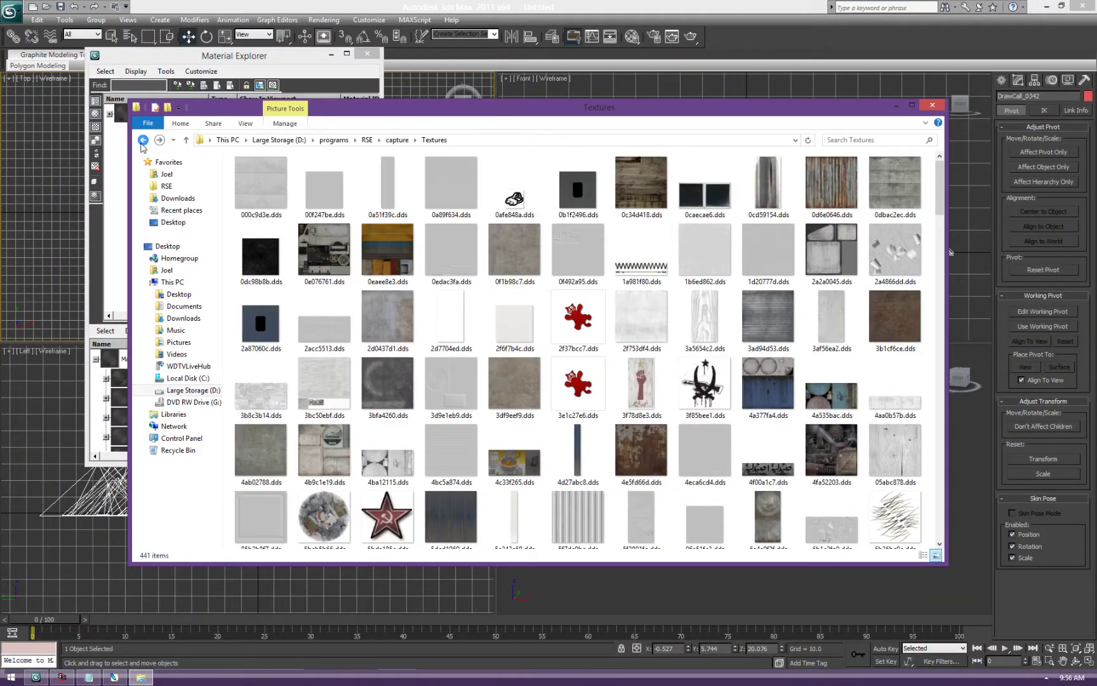
left_click(394, 6)
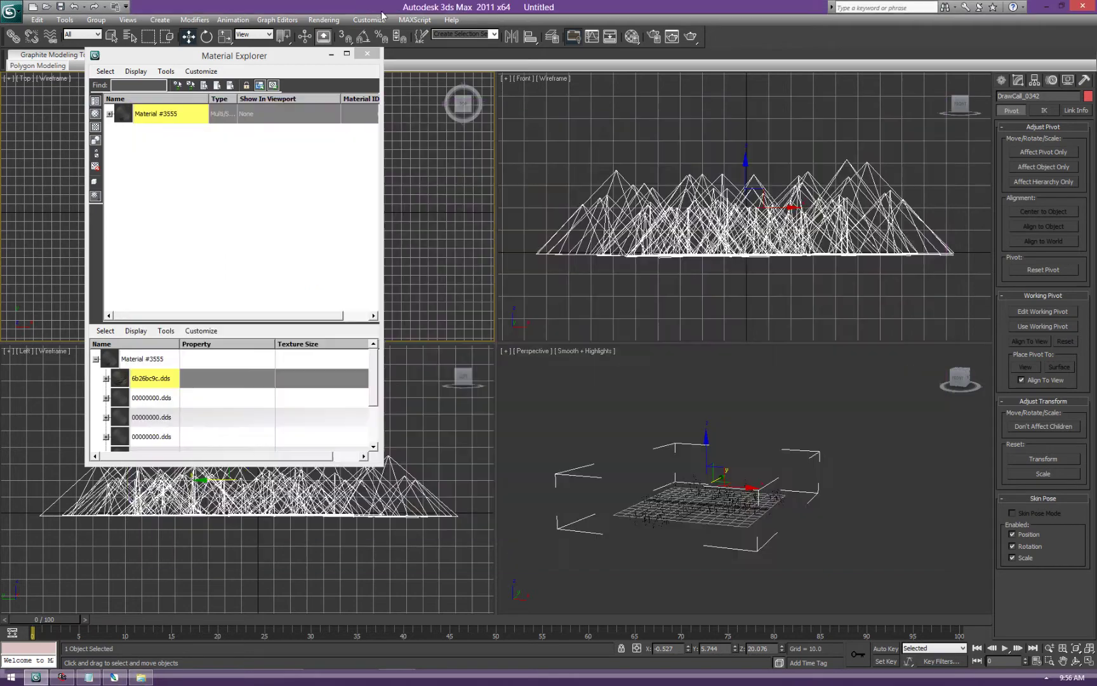
left_click(368, 55)
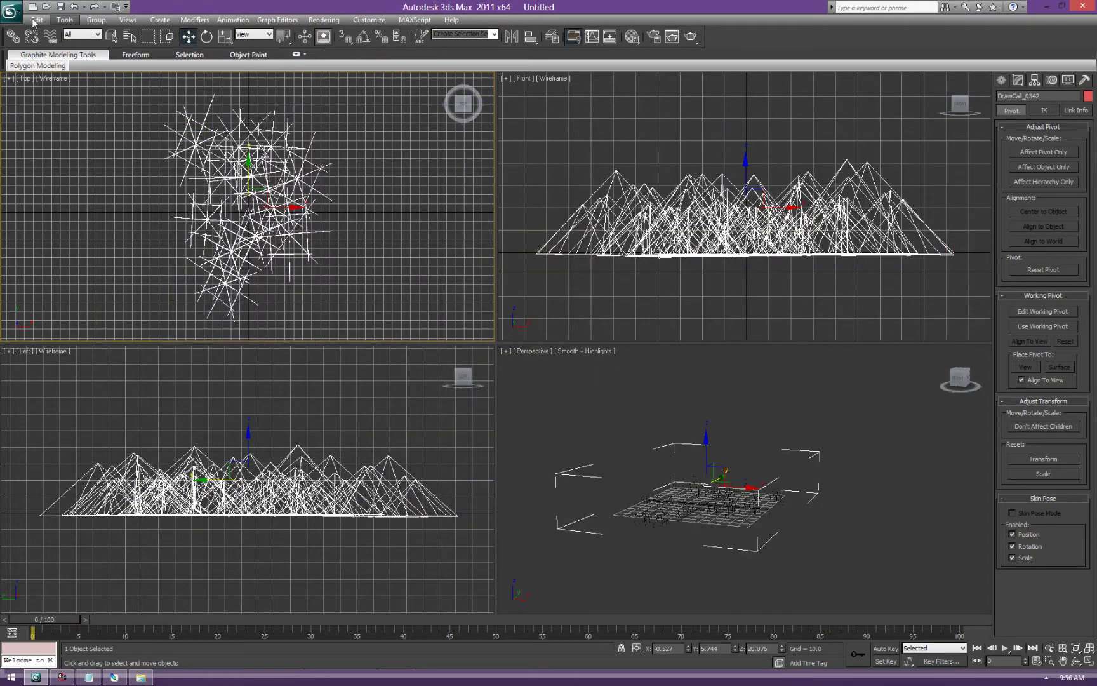
Export the grass mesh in ASCII Scene Export format as grass_sm.ASE in the COD4 shipment map folder, replacing the existing file
left_click(10, 11)
left_click(25, 186)
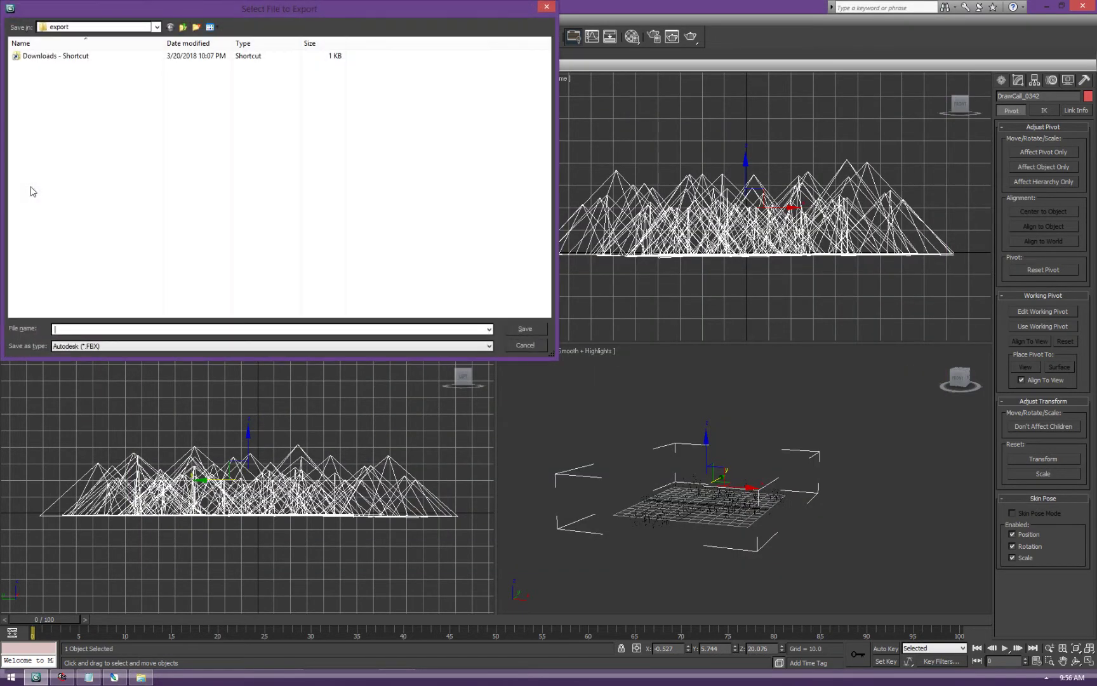
double_click(47, 67)
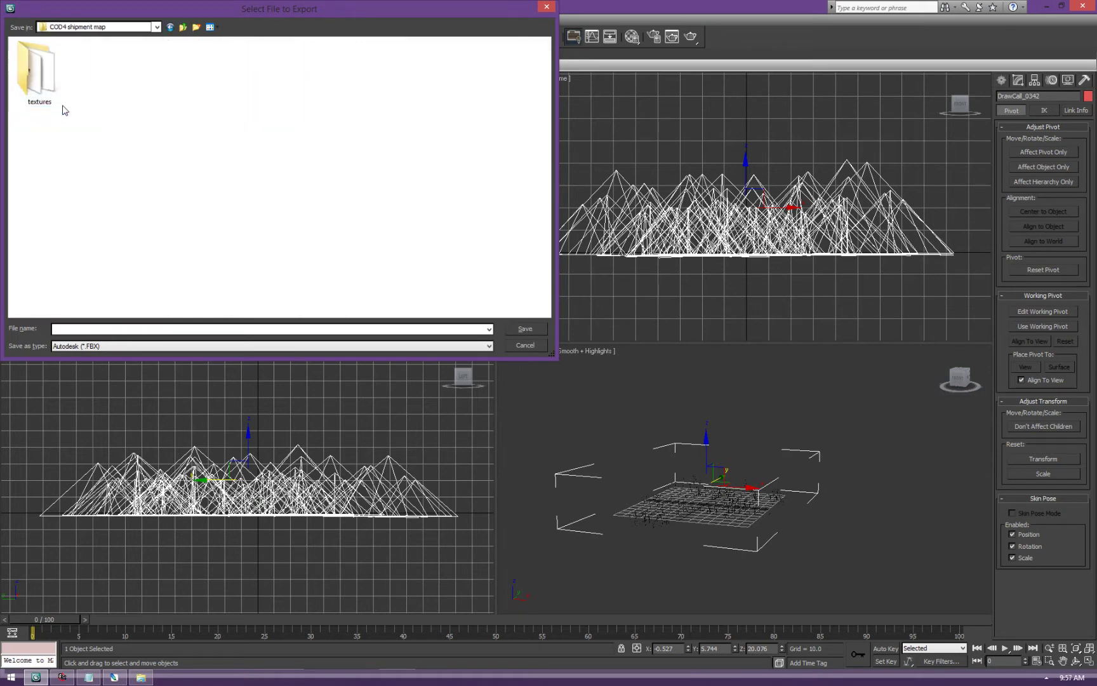
left_click(106, 347)
left_click(142, 382)
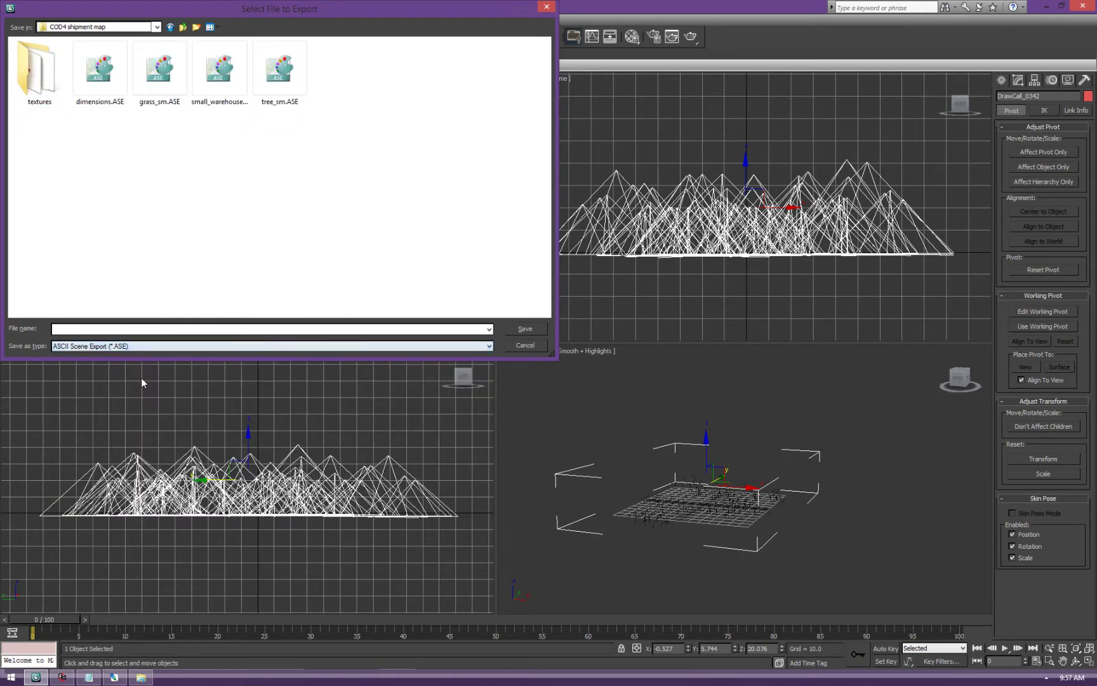
double_click(160, 67)
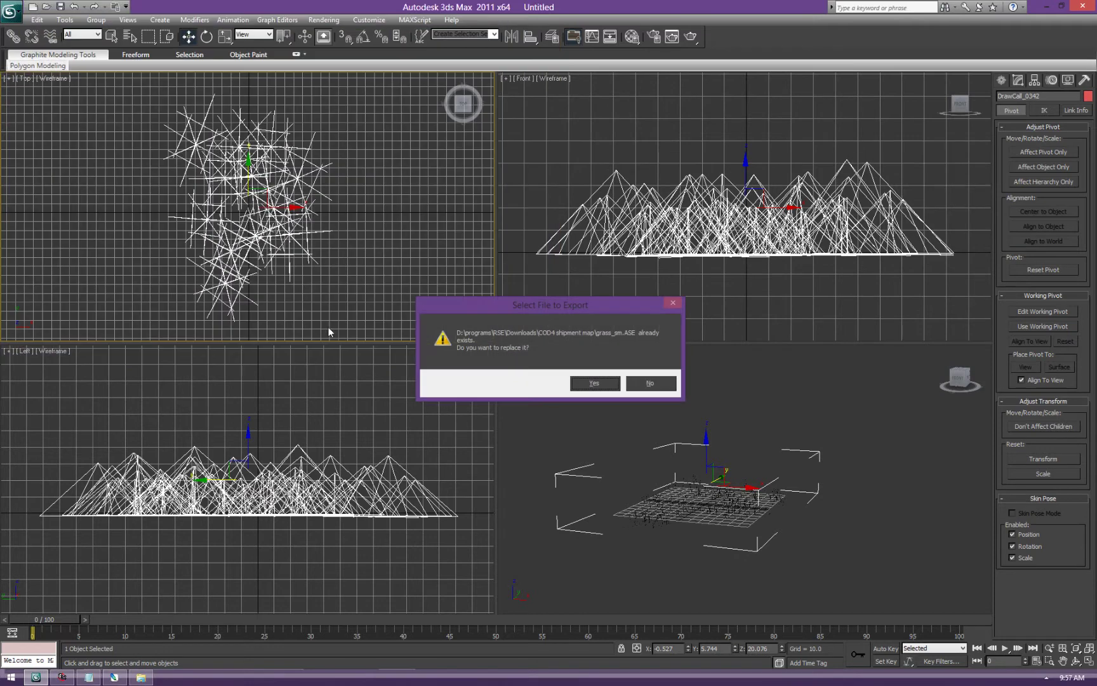
left_click(583, 386)
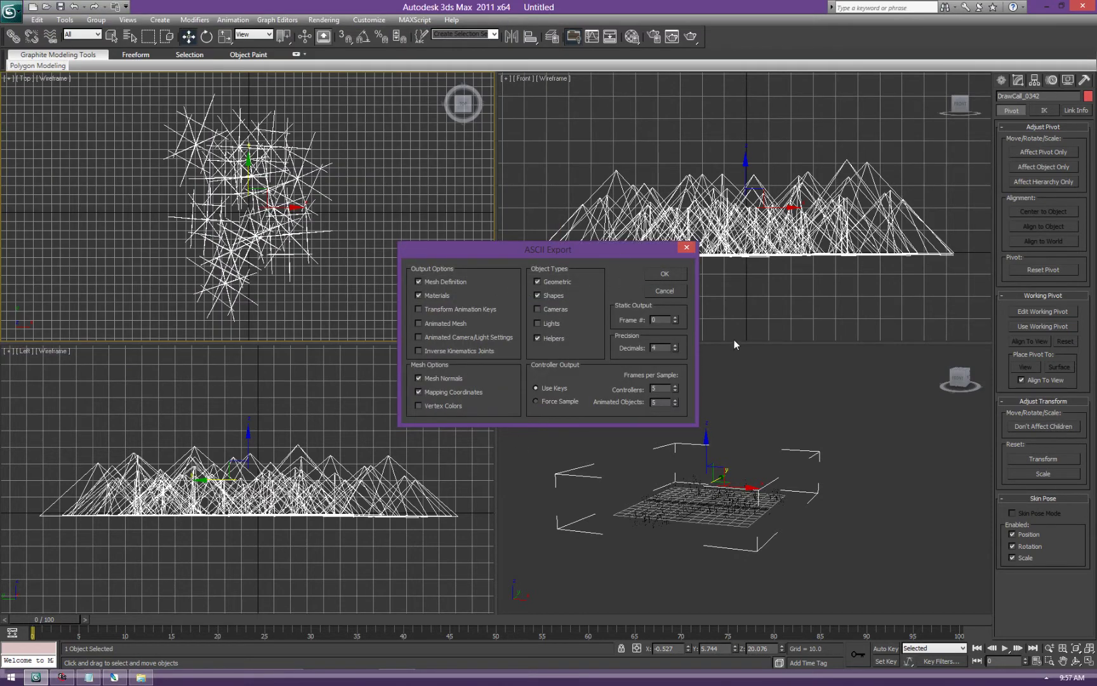
left_click(665, 274)
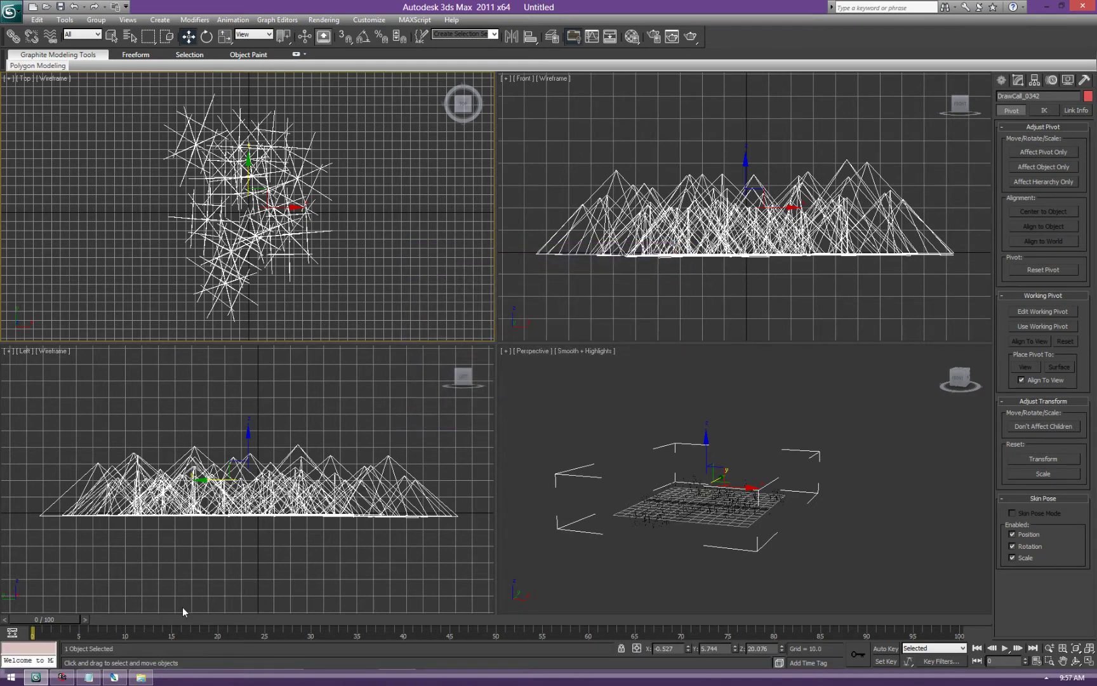
Switch to Unreal Level Editor and open the texture browser for the shipment map
left_click(64, 678)
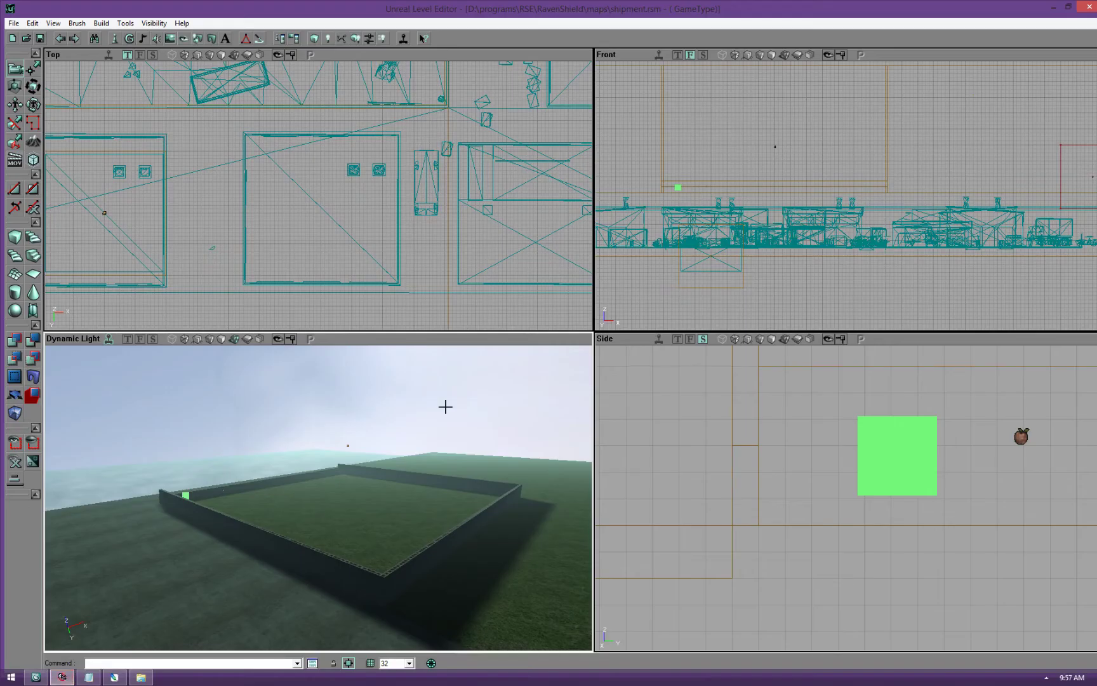
left_click_drag(387, 536, 382, 543)
left_click(170, 40)
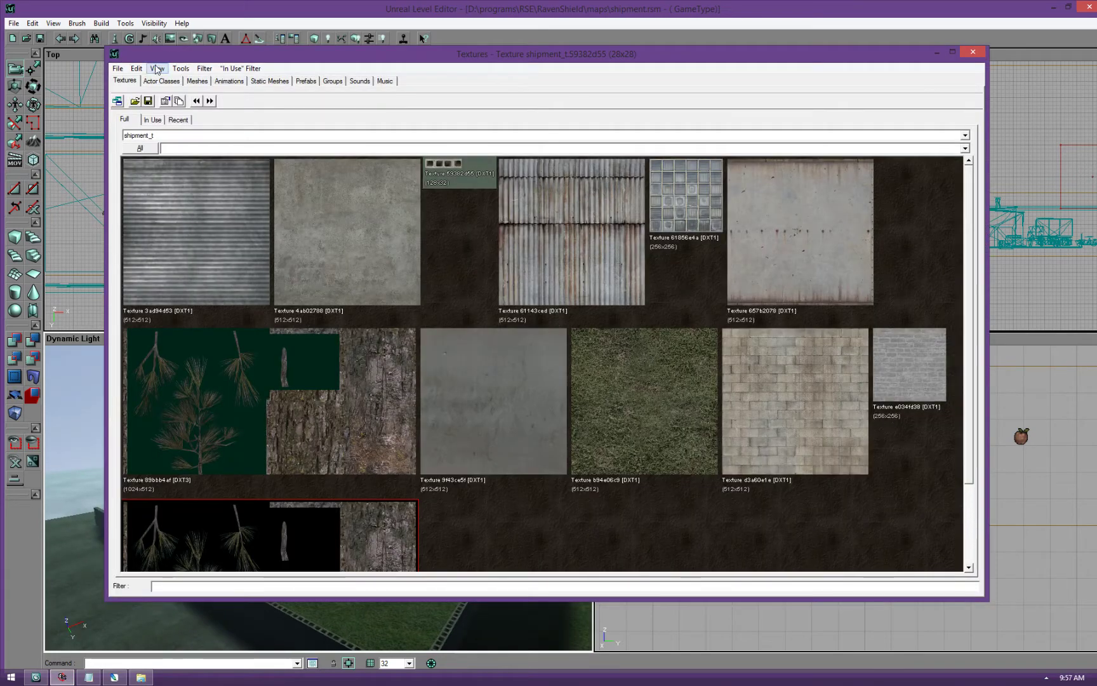
Import 6b26bc9c.tga into the shipment_t texture package with DXT3 compression
left_click(117, 68)
left_click(140, 123)
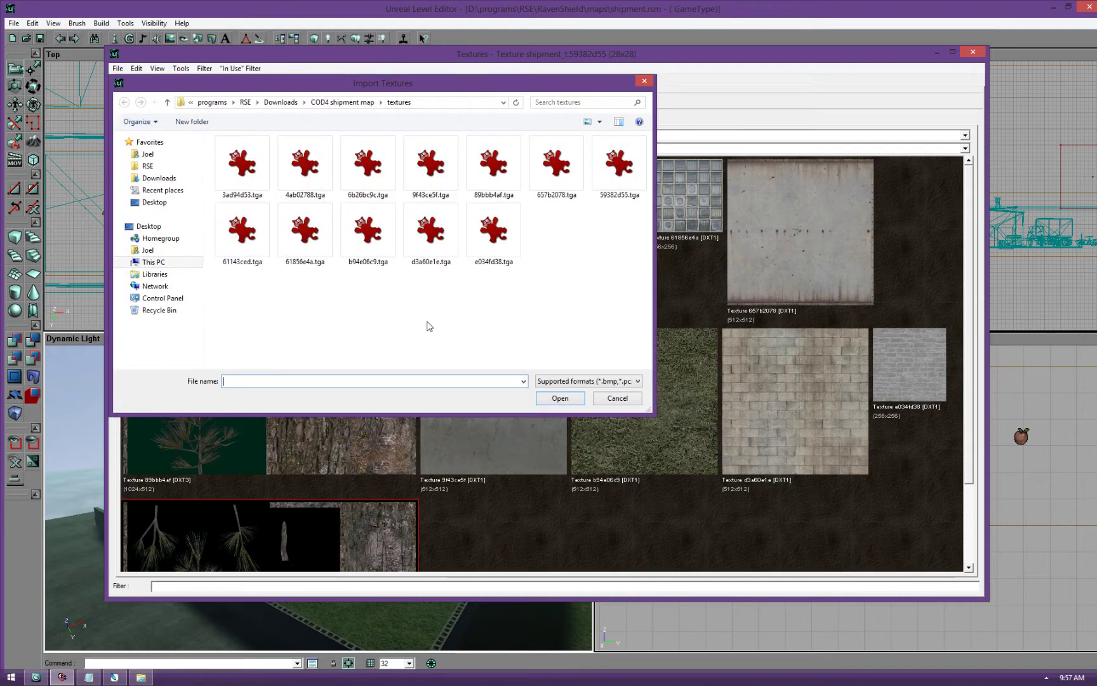
double_click(358, 194)
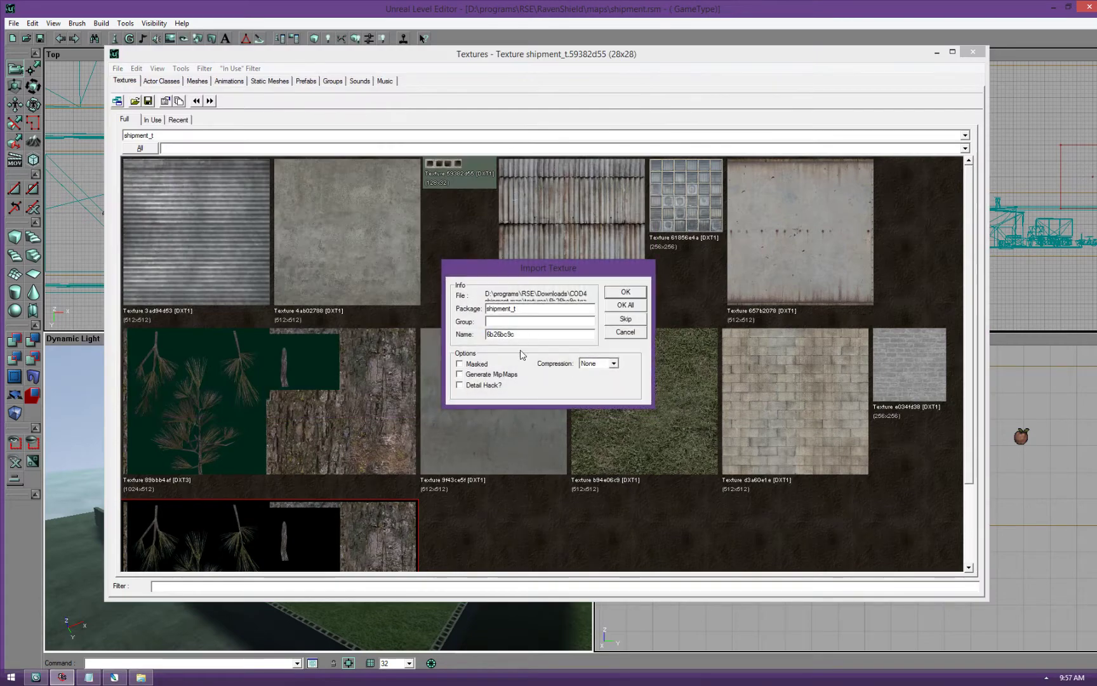
left_click(597, 365)
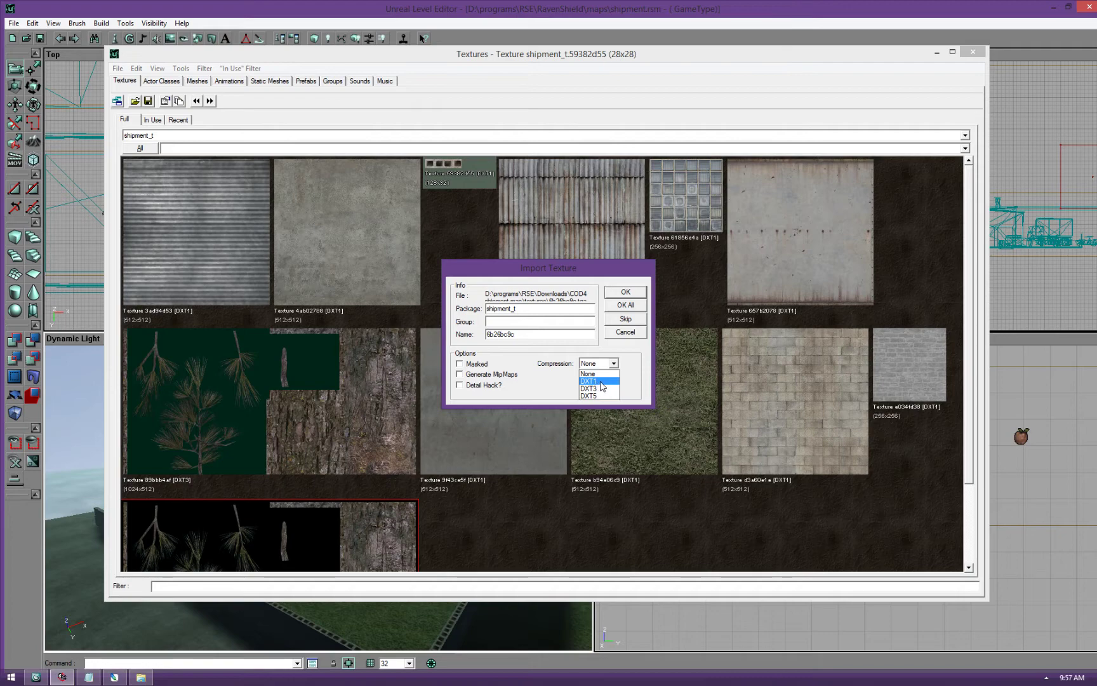
left_click(599, 389)
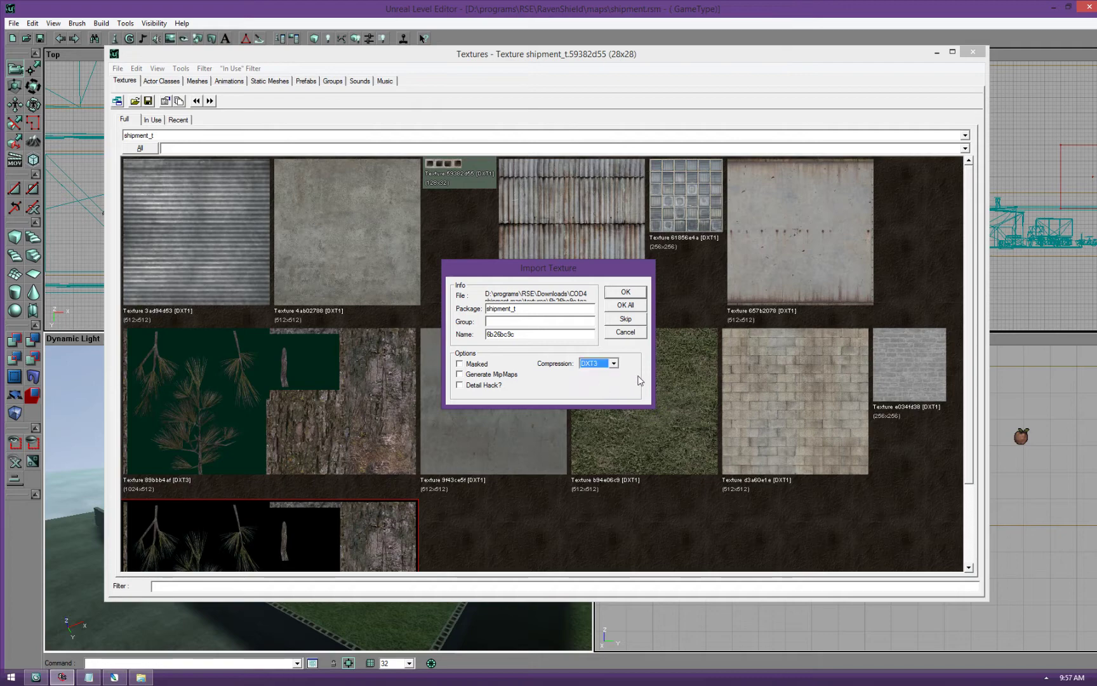
left_click(622, 293)
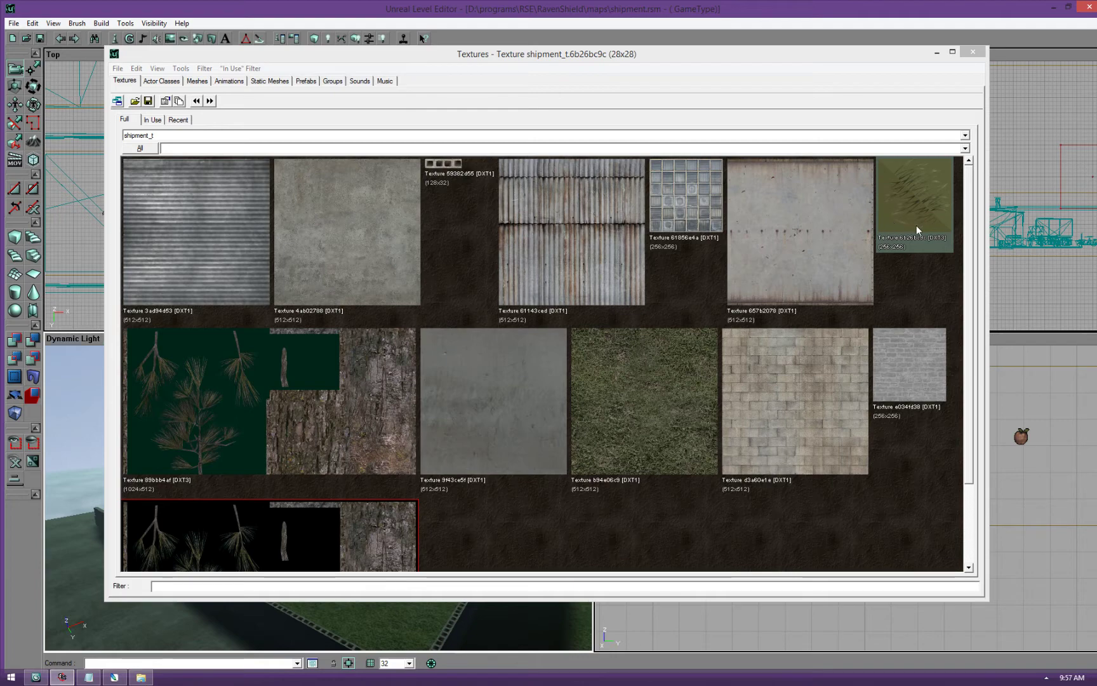
Create a new raw material of class Shader named shader_grass in the shipment_t package
left_click(118, 68)
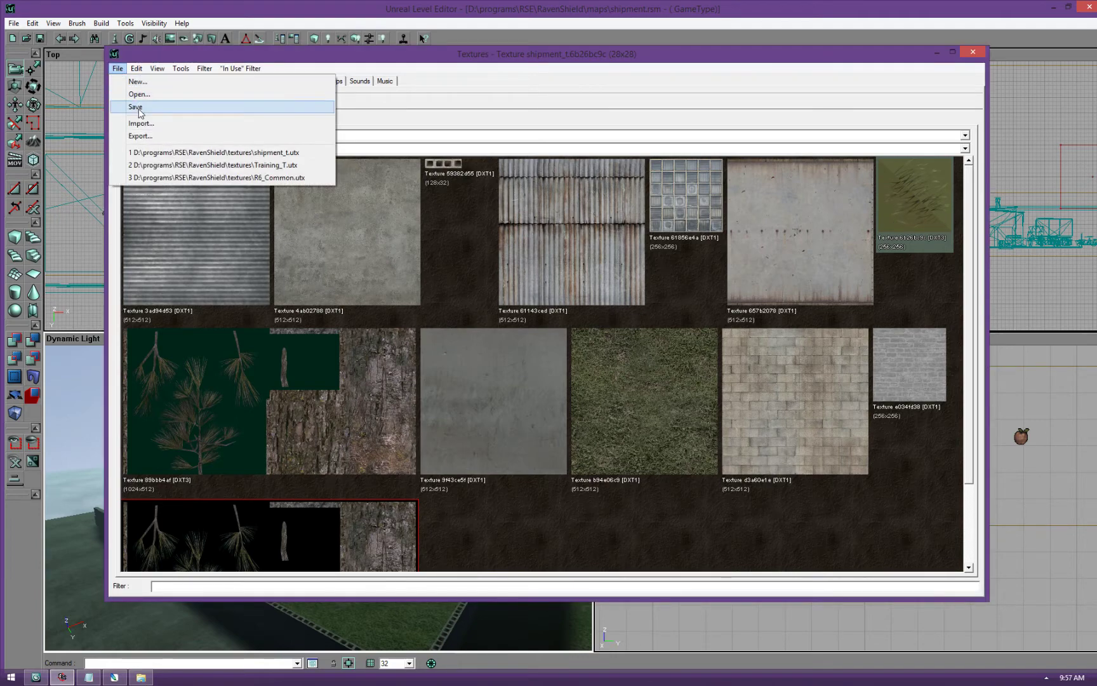
left_click(140, 82)
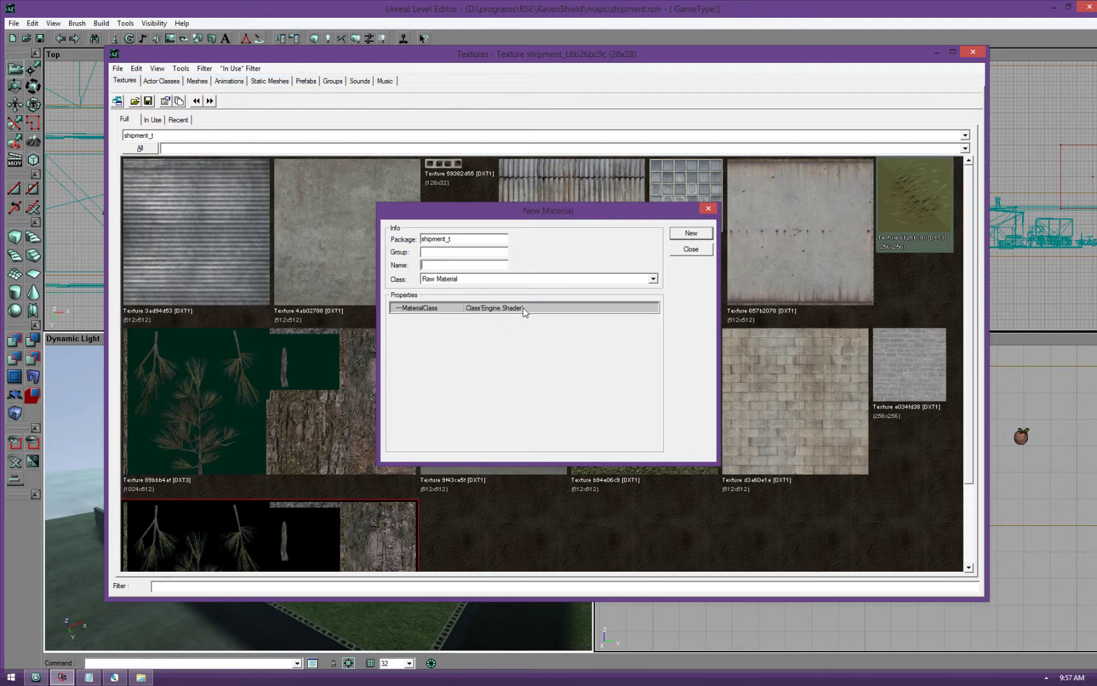
left_click(523, 309)
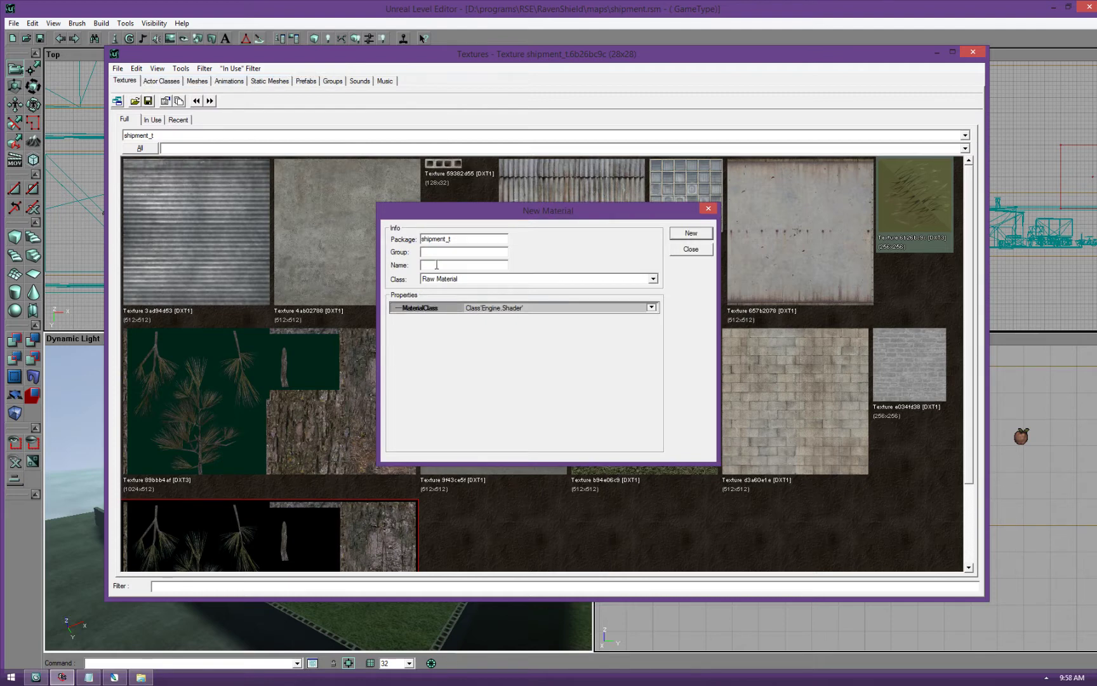
type("s")
left_click(690, 234)
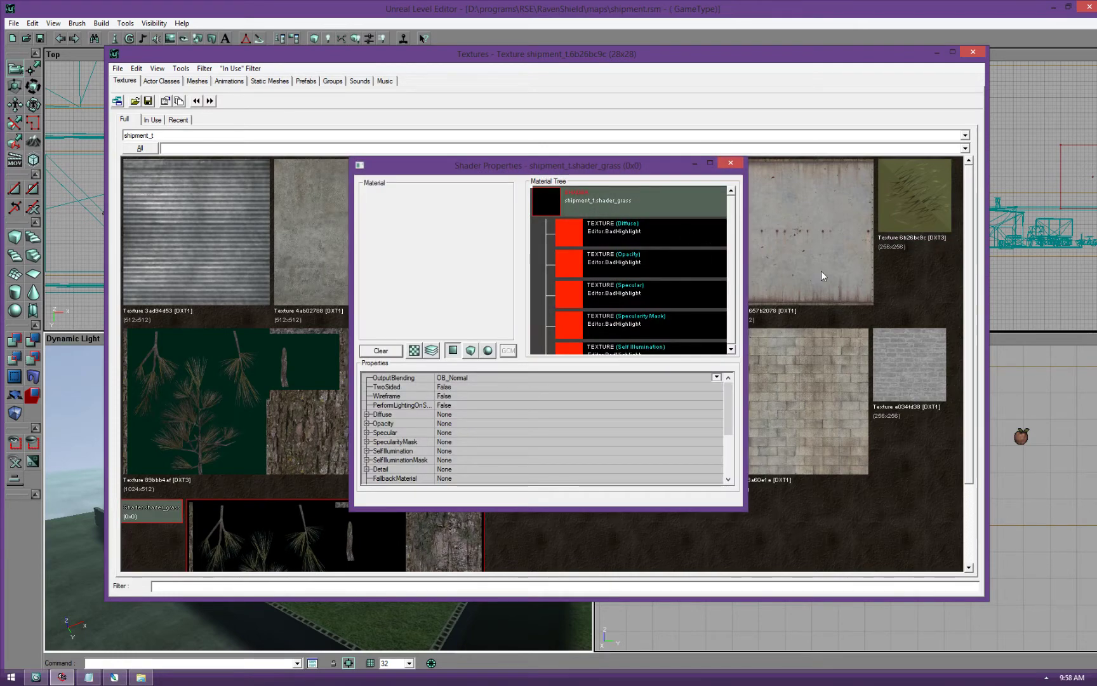
Assign texture 6b26bc9c to the grass shader's Diffuse and Opacity, and preview it on a cube over the checkered backdrop
left_click(897, 209)
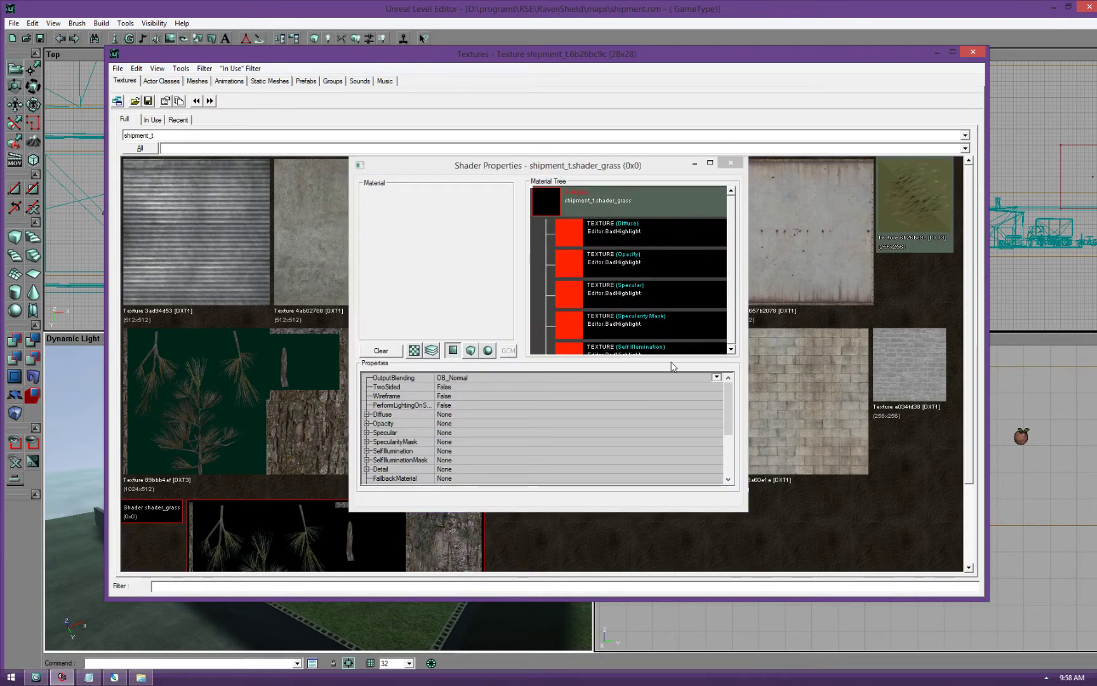
left_click(455, 414)
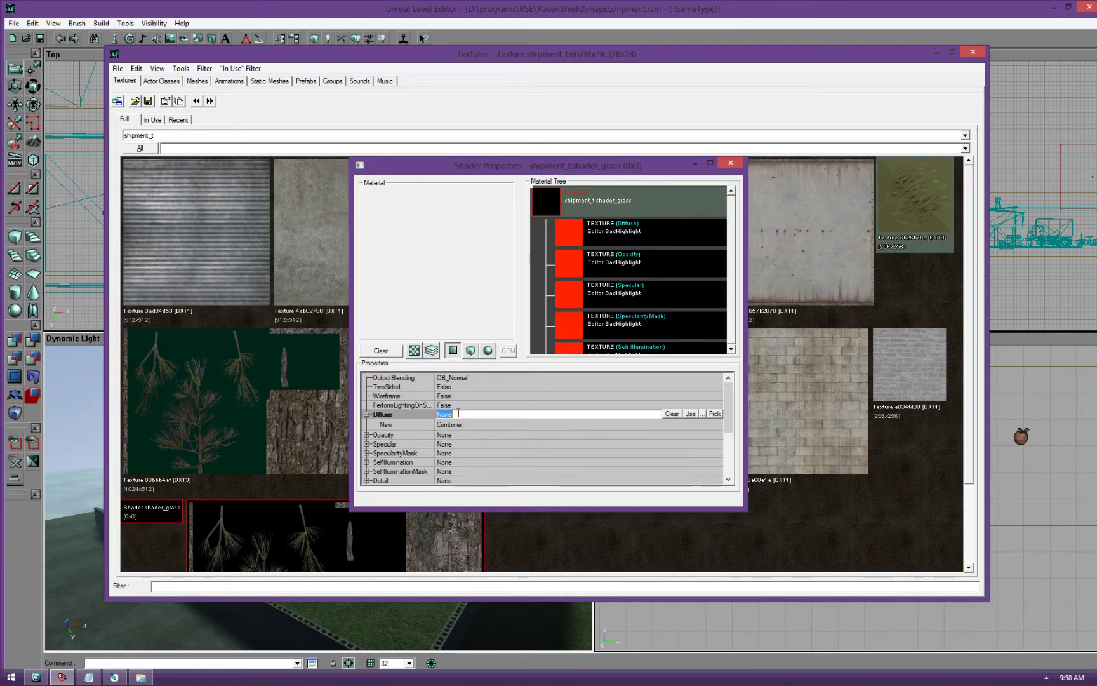
left_click(690, 414)
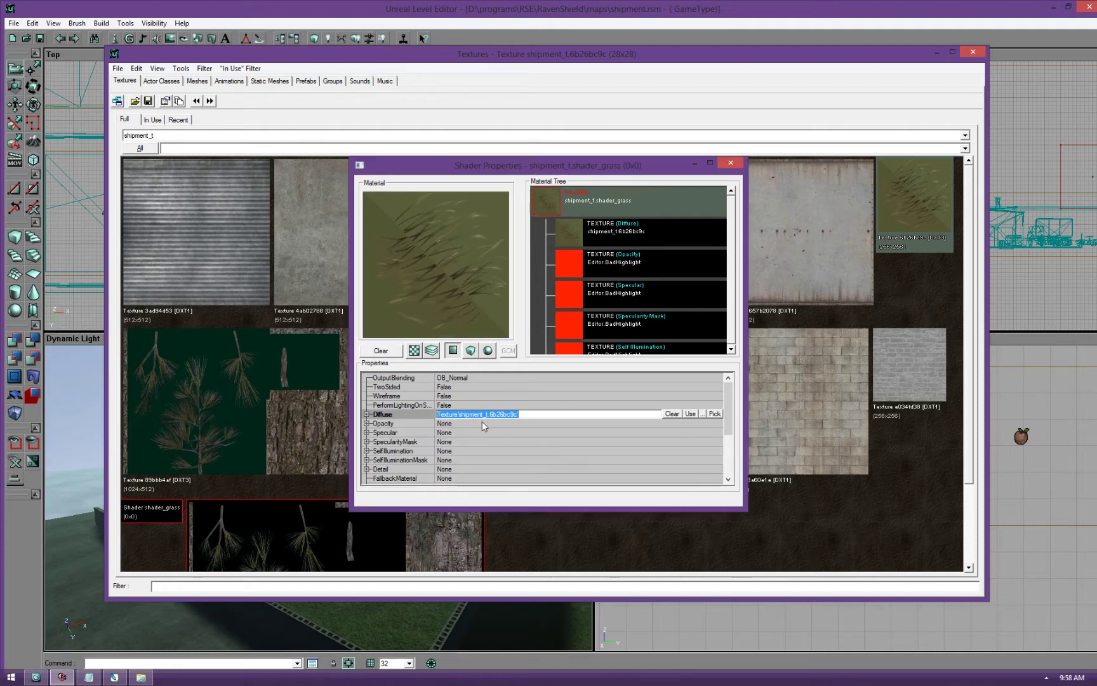
left_click(485, 423)
left_click(690, 423)
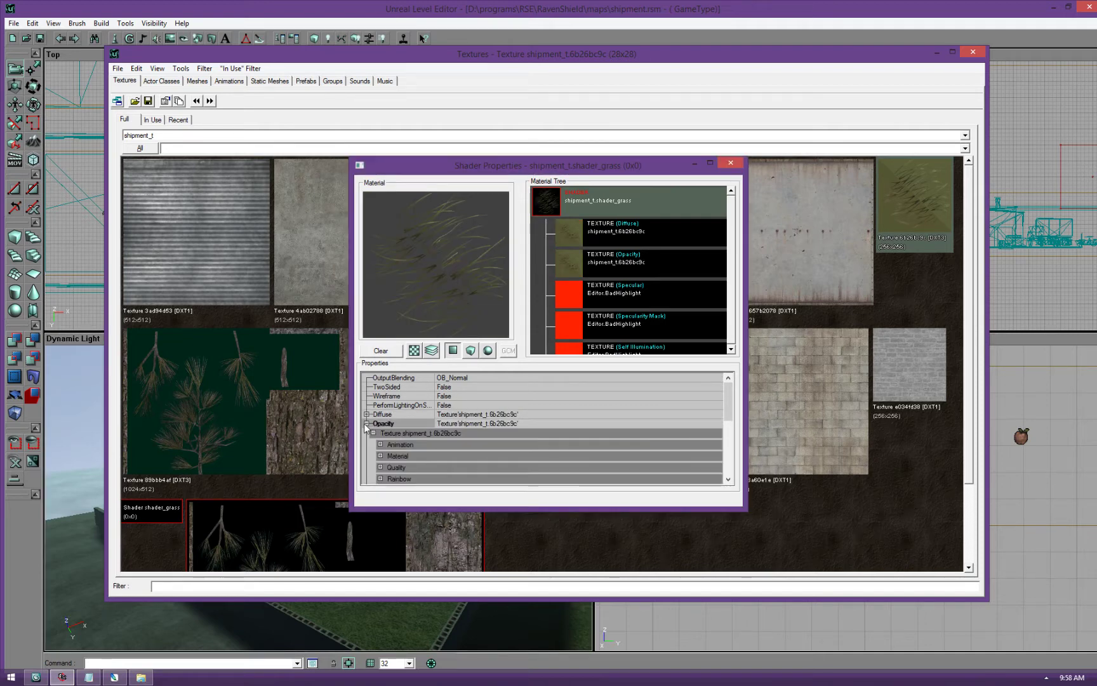
left_click(470, 351)
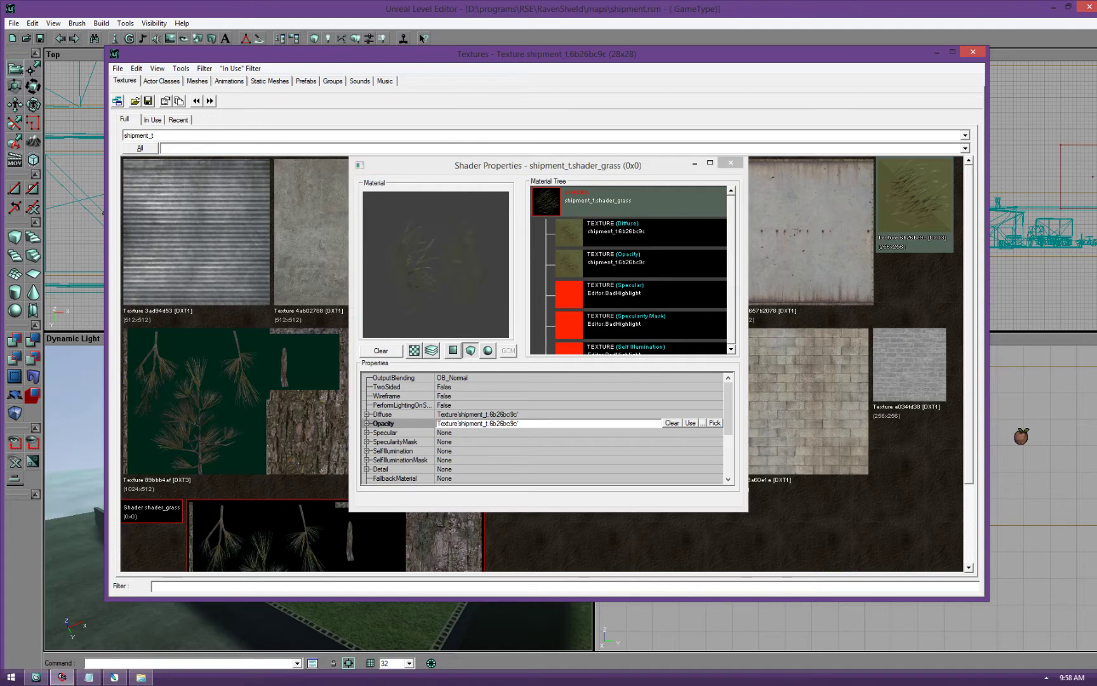
left_click(414, 351)
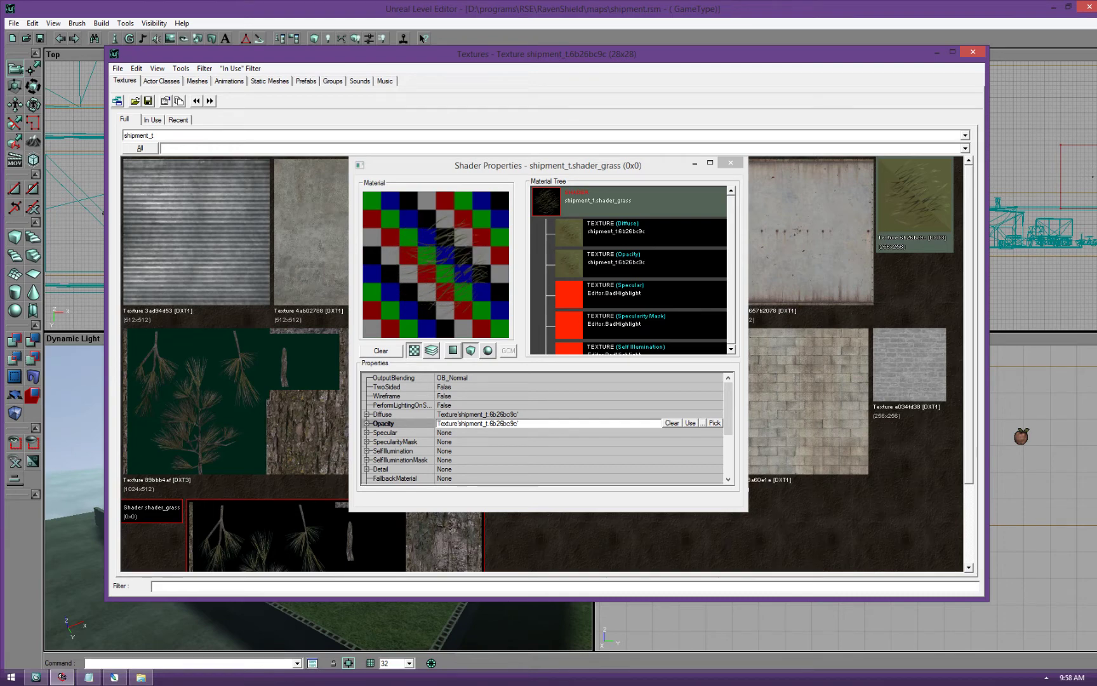
left_click(734, 164)
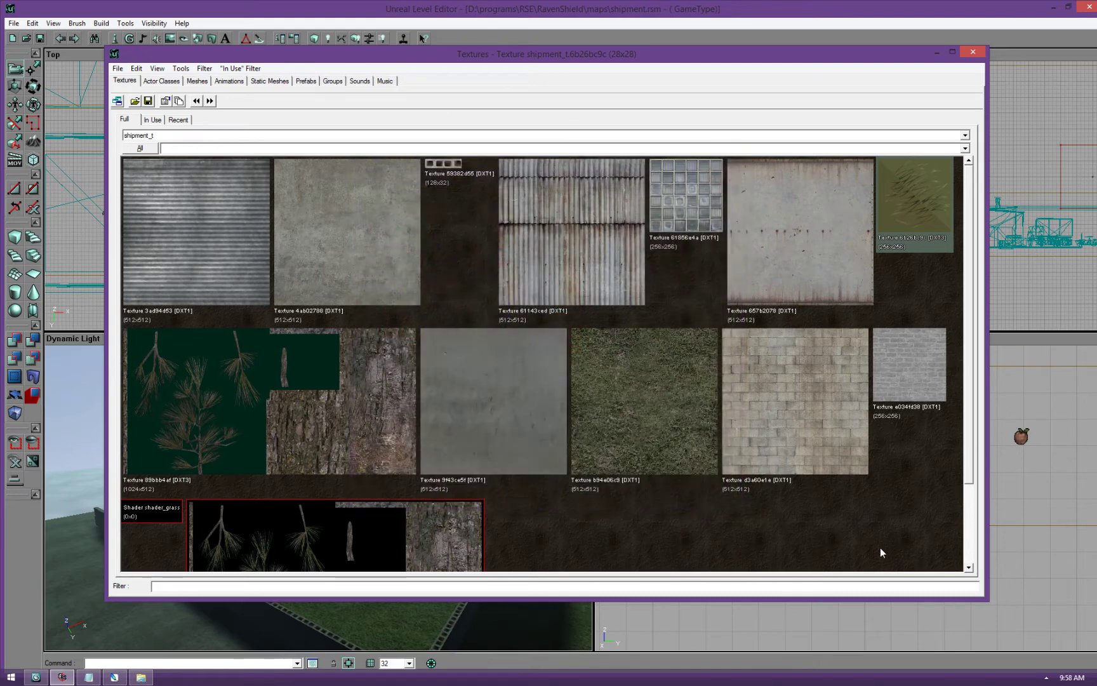
Select the grass shader and import grass_sm.ASE into the shipment_t static mesh package with no collision
left_click(152, 514)
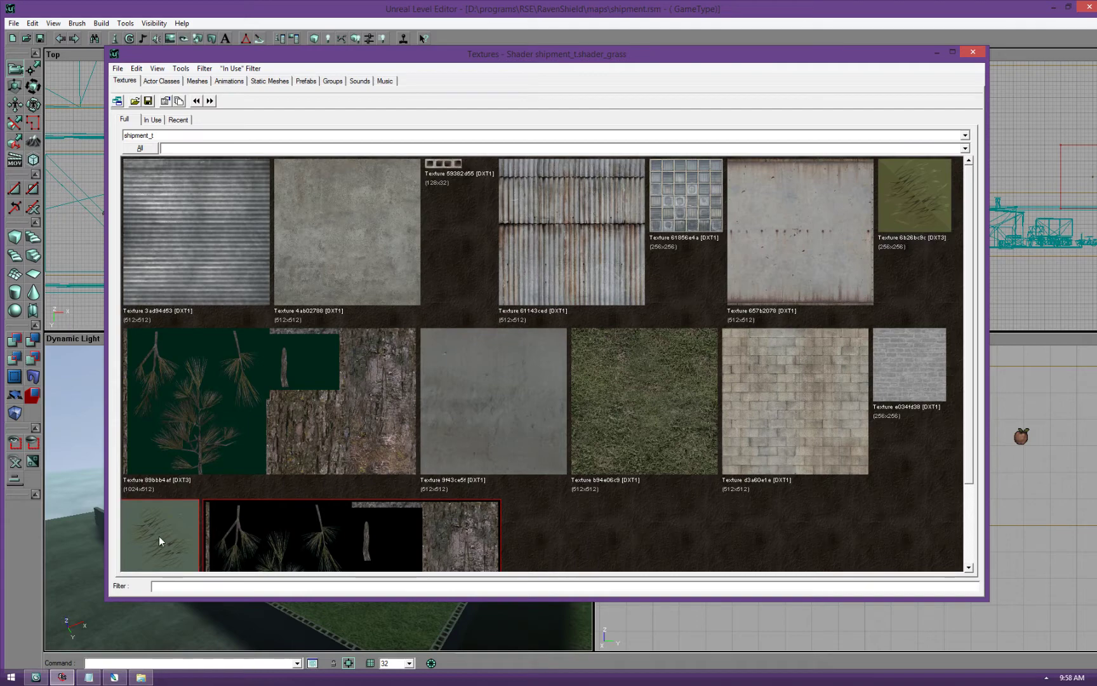
left_click(270, 80)
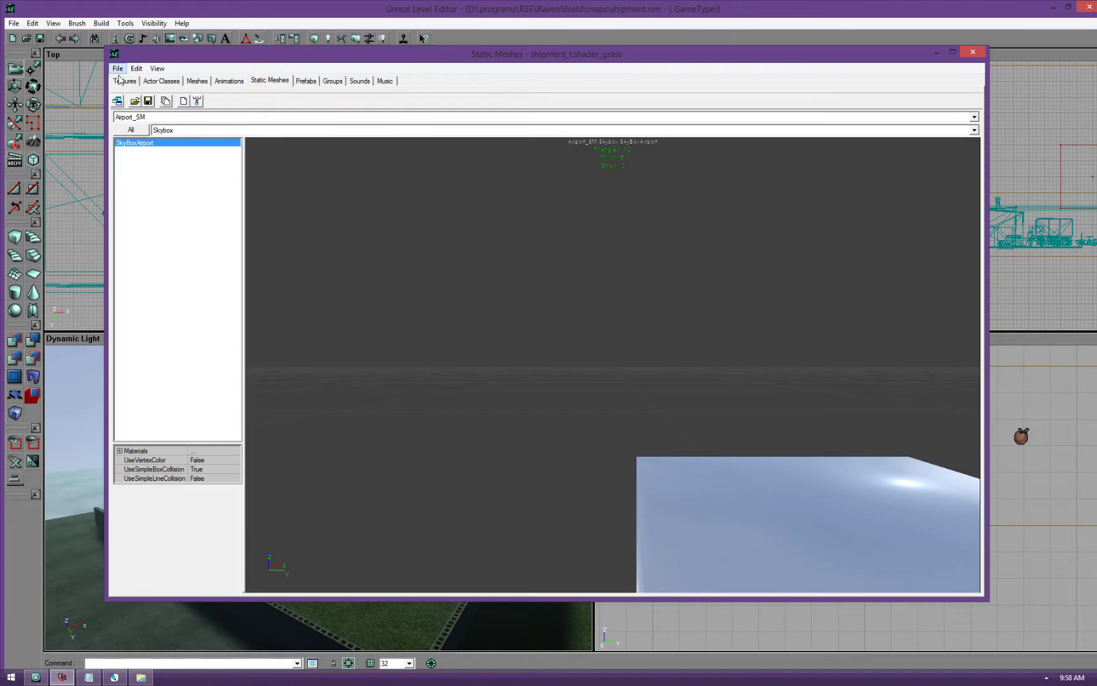
left_click(126, 116)
left_click(138, 202)
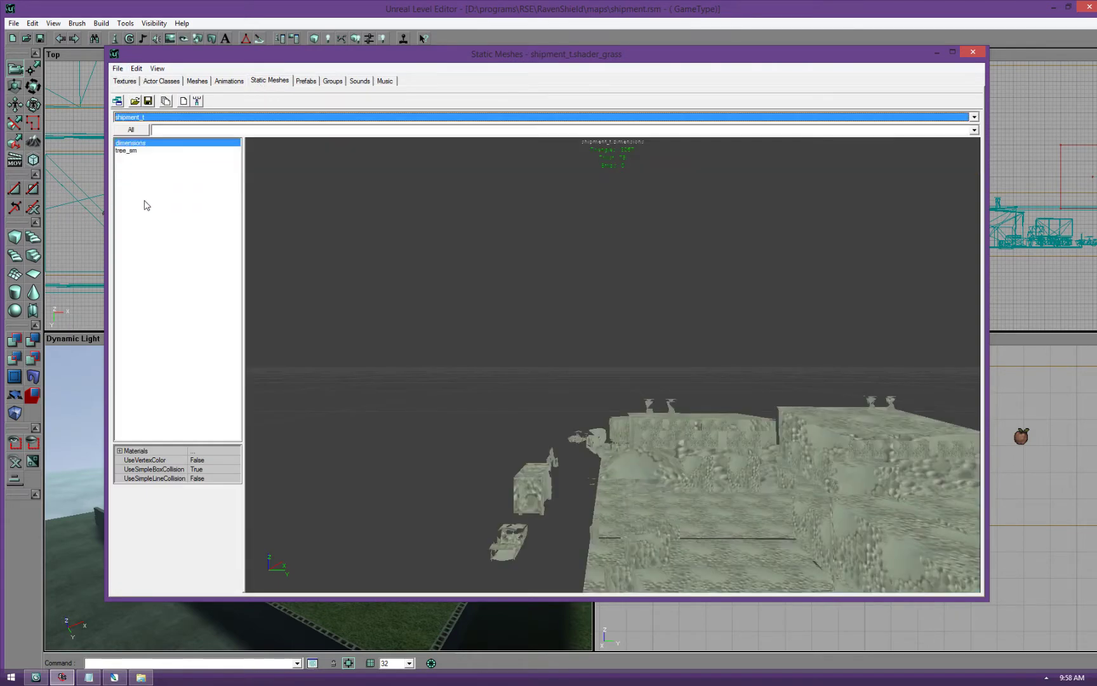
left_click(118, 69)
left_click(141, 111)
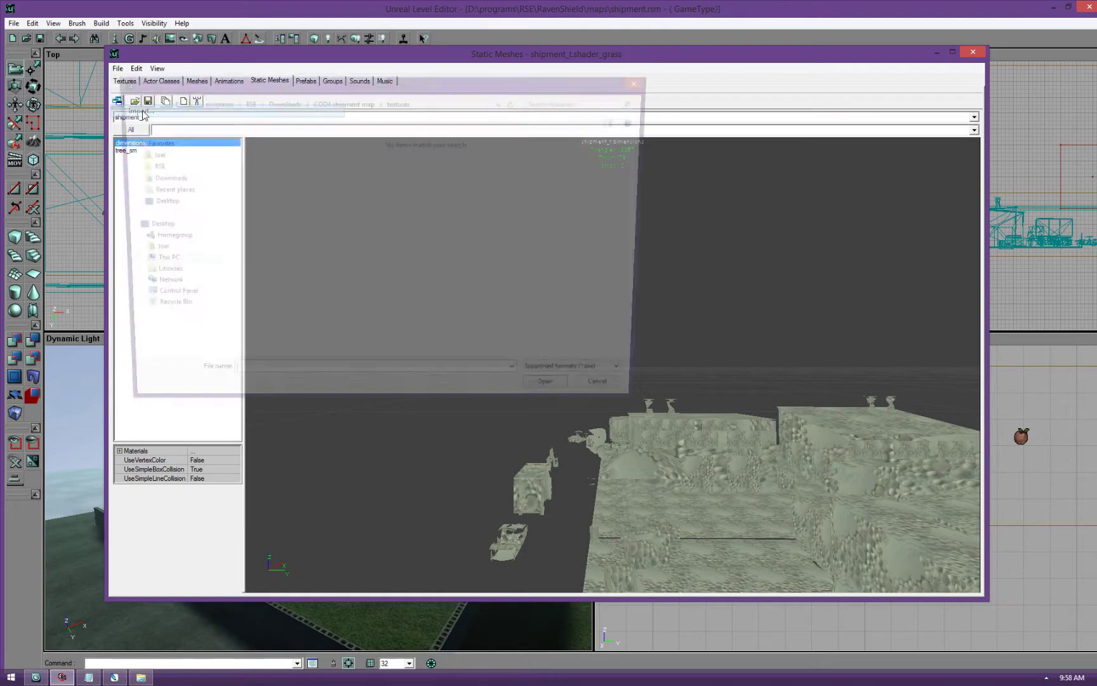
left_click(337, 103)
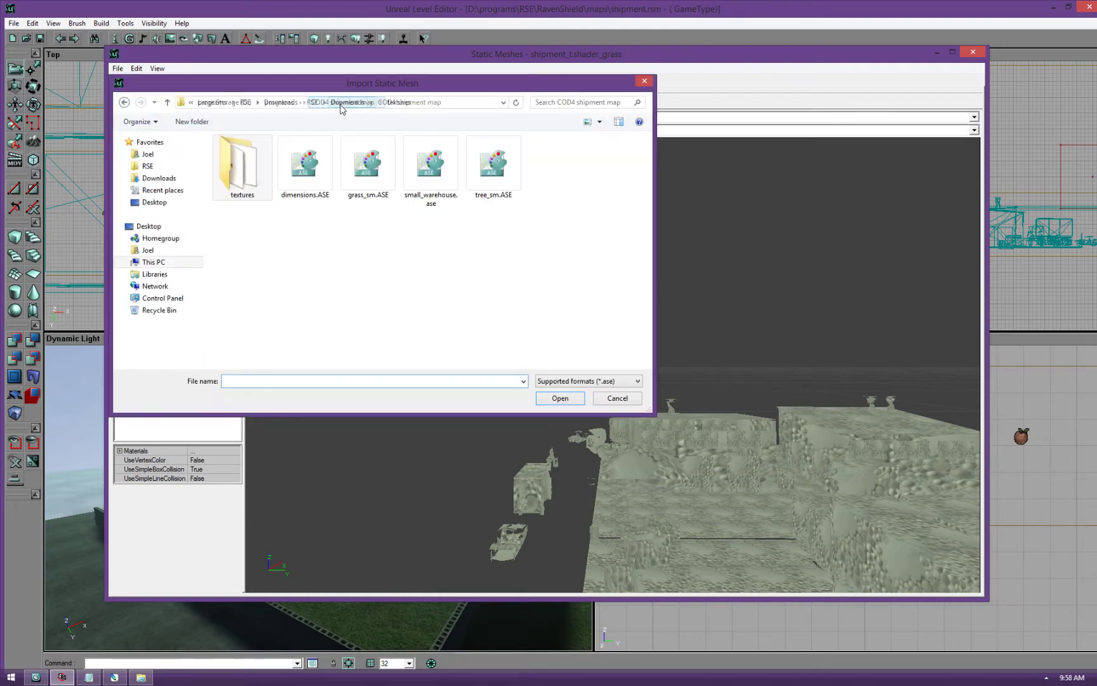
left_click(370, 168)
double_click(371, 168)
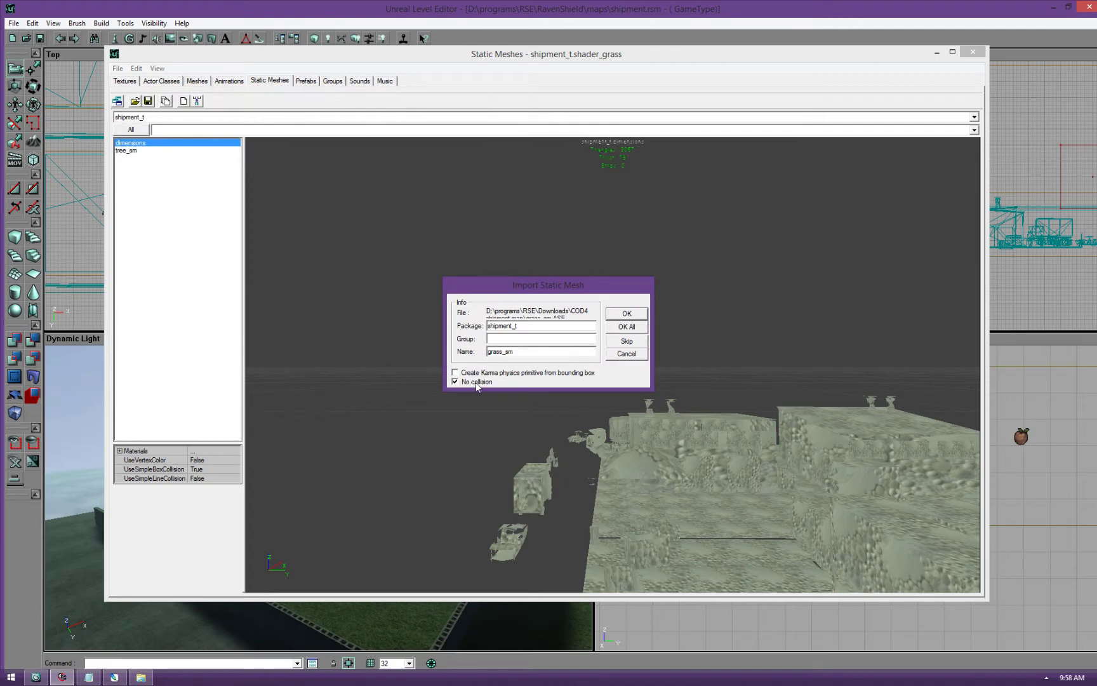
left_click(627, 315)
left_click_drag(627, 313, 654, 293)
Assign shader_grass as the first material of the grass_sm static mesh
left_click(130, 151)
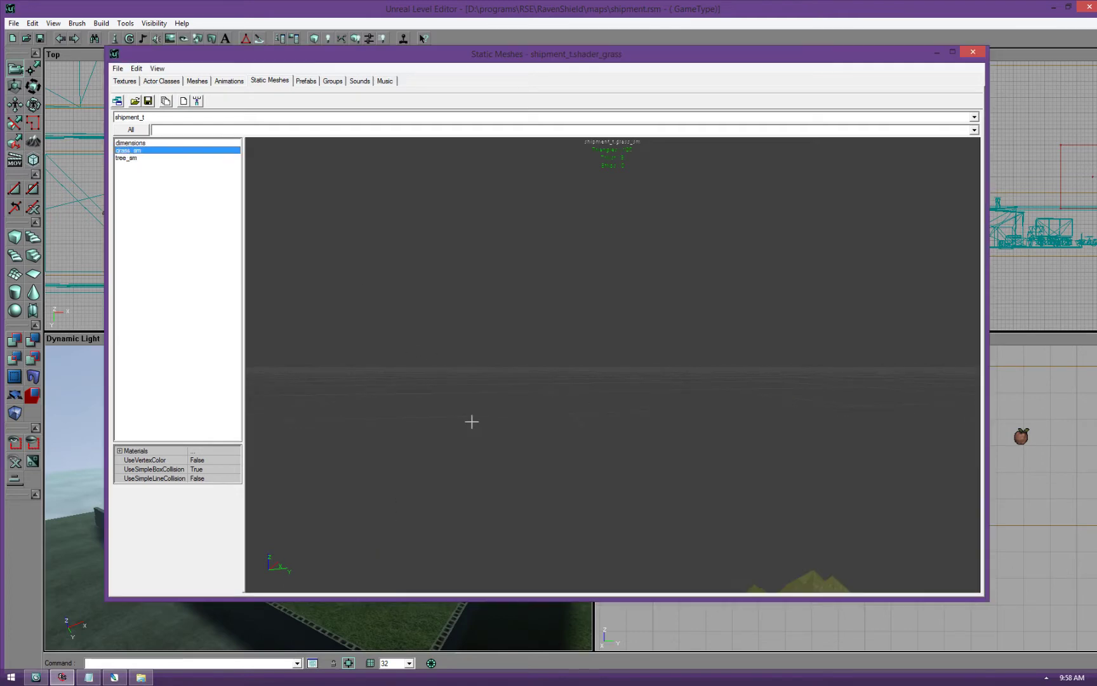
left_click_drag(613, 365, 616, 289)
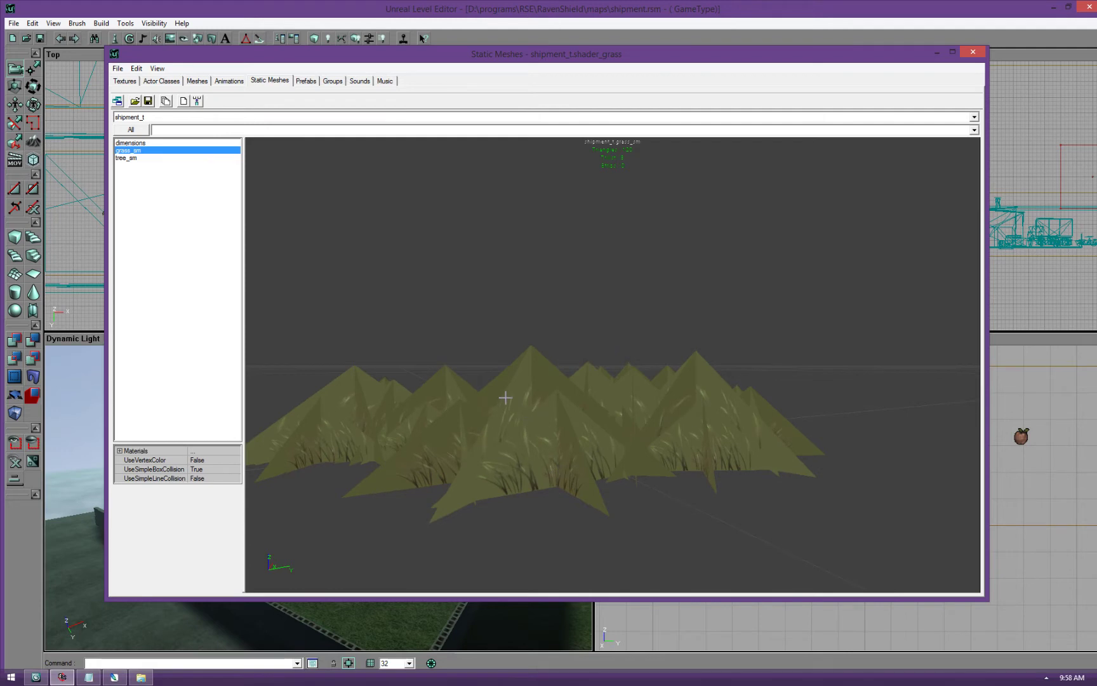
left_click_drag(243, 343, 391, 338)
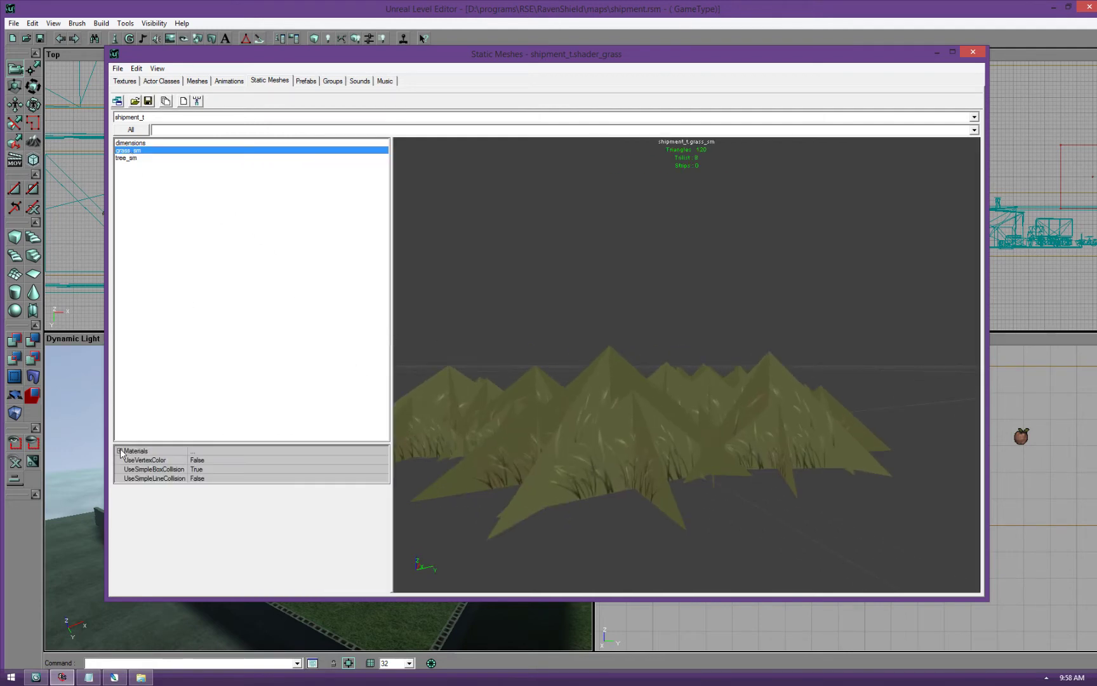
left_click(120, 451)
double_click(329, 462)
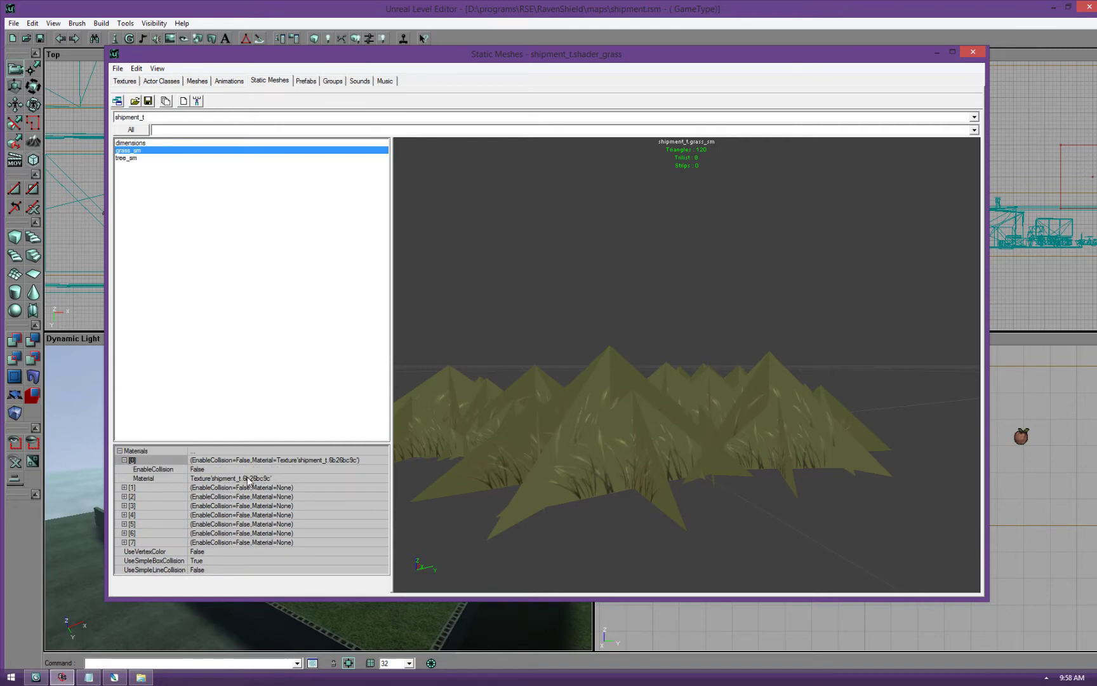
left_click(247, 482)
left_click(125, 80)
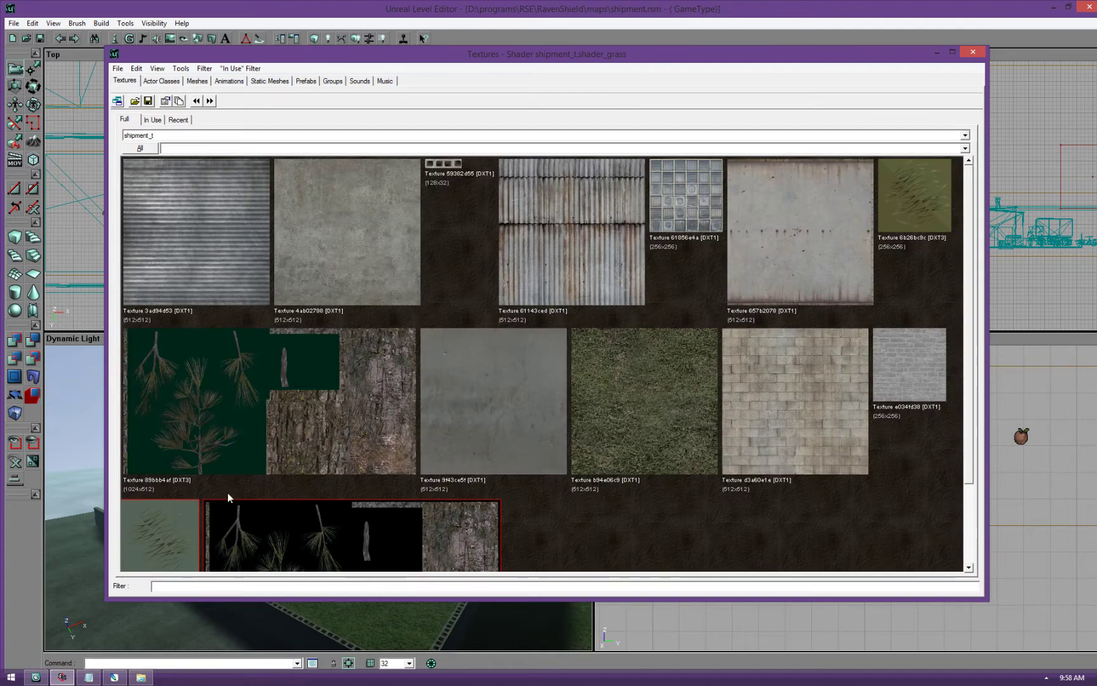
scroll(166, 539, "down", 2)
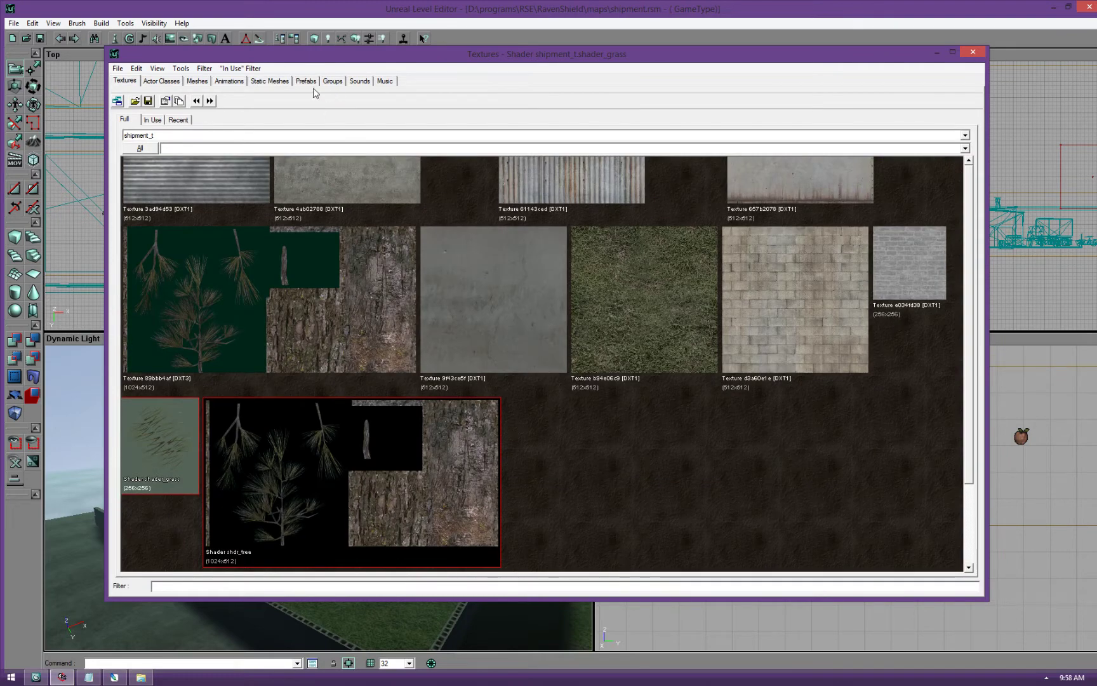
left_click(269, 81)
left_click(357, 478)
mouse_move(549, 501)
left_mouse_down()
mouse_move(550, 445)
mouse_move(550, 483)
left_mouse_up()
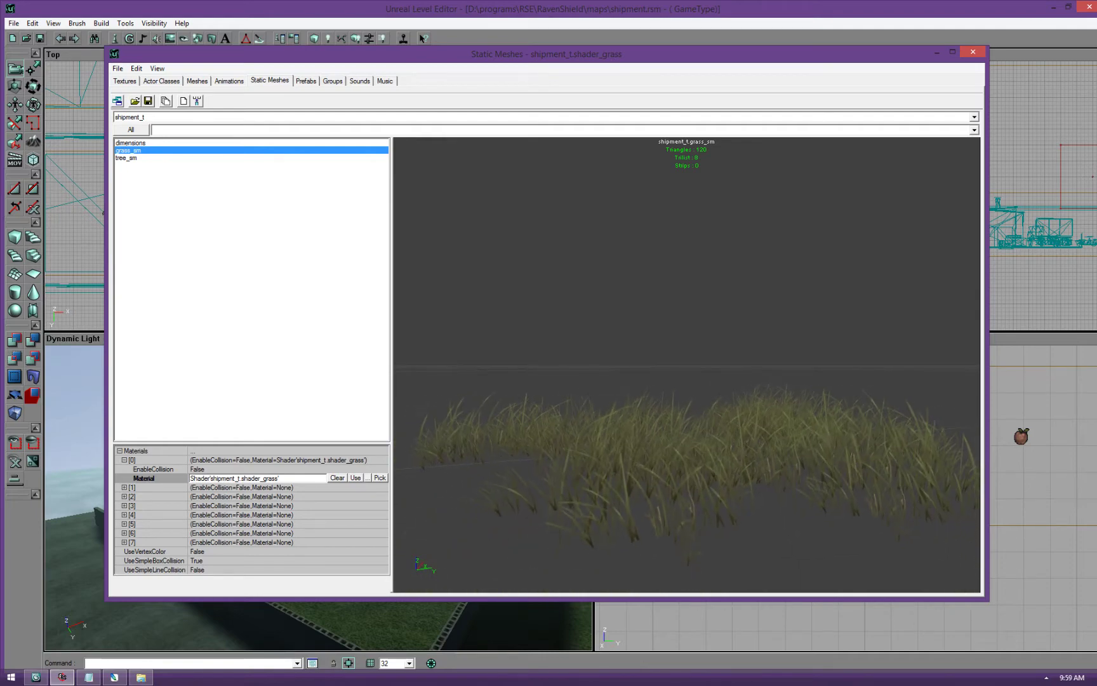
Close the static mesh browser and place grass_sm on the grassy area of the map in the top view
left_click(972, 52)
left_click_drag(353, 462, 304, 557)
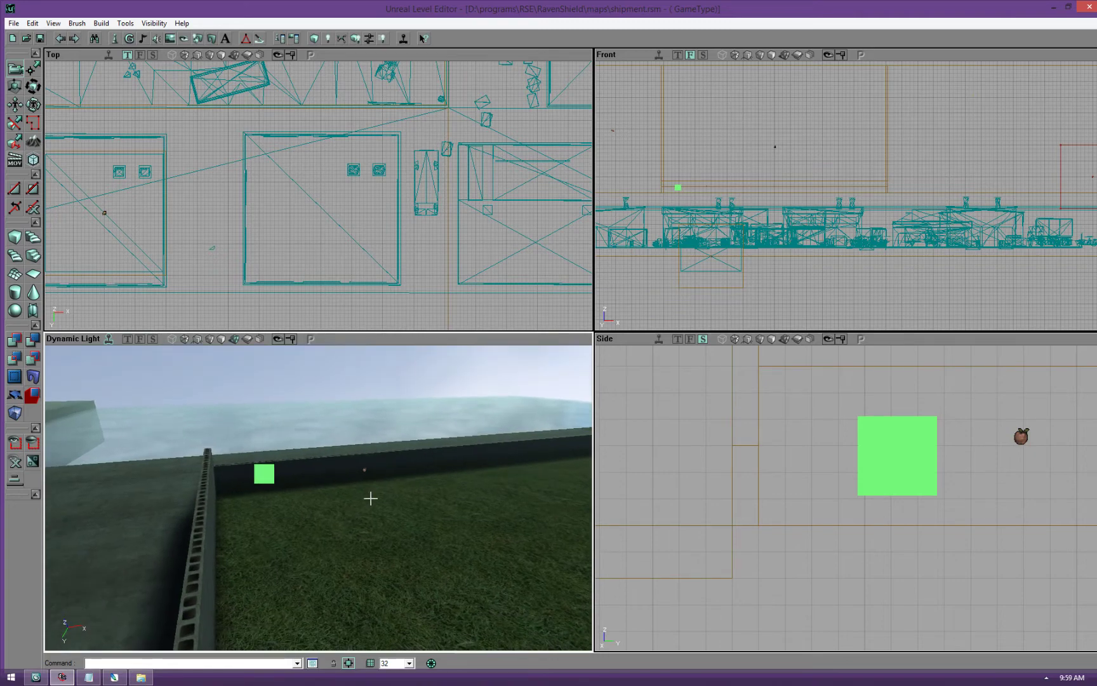
left_click_drag(343, 274, 487, 612)
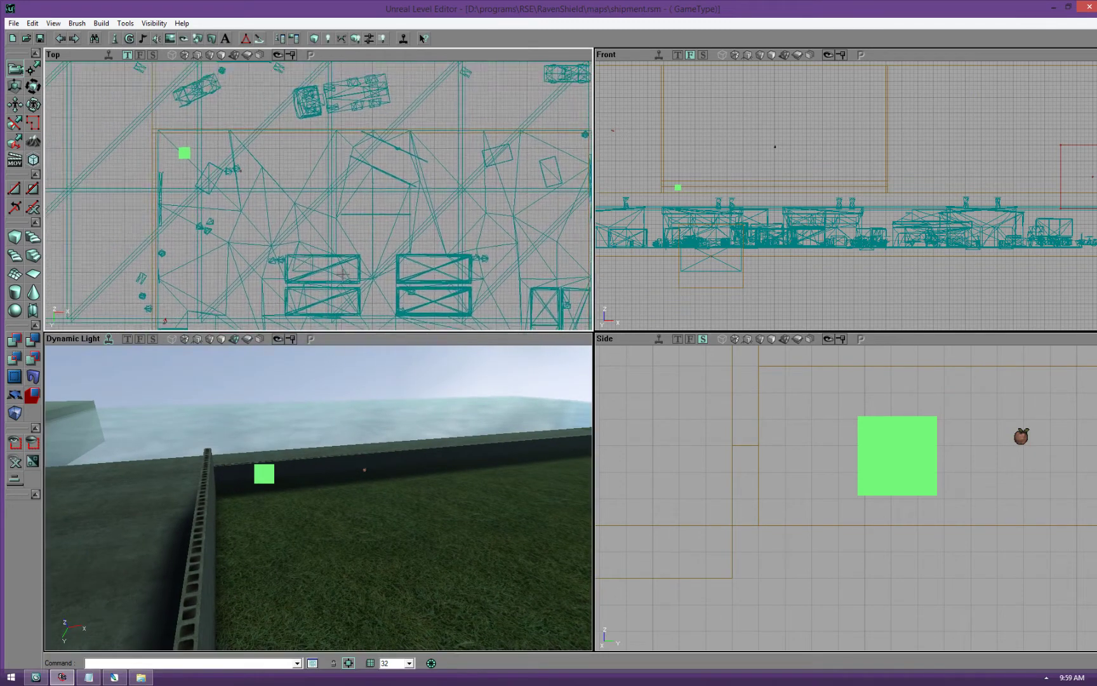
right_click(300, 166)
left_click(317, 192)
left_click_drag(317, 192, 325, 177)
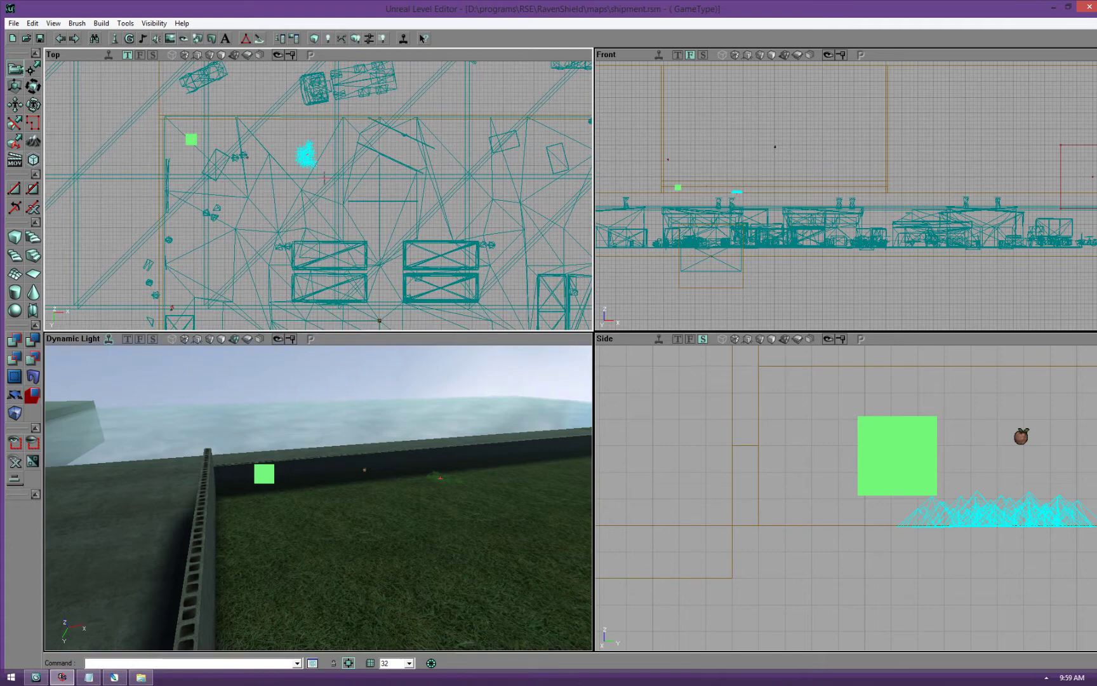
Set the placed grass mesh's DrawScale to 2.5 in its display properties
key("F4")
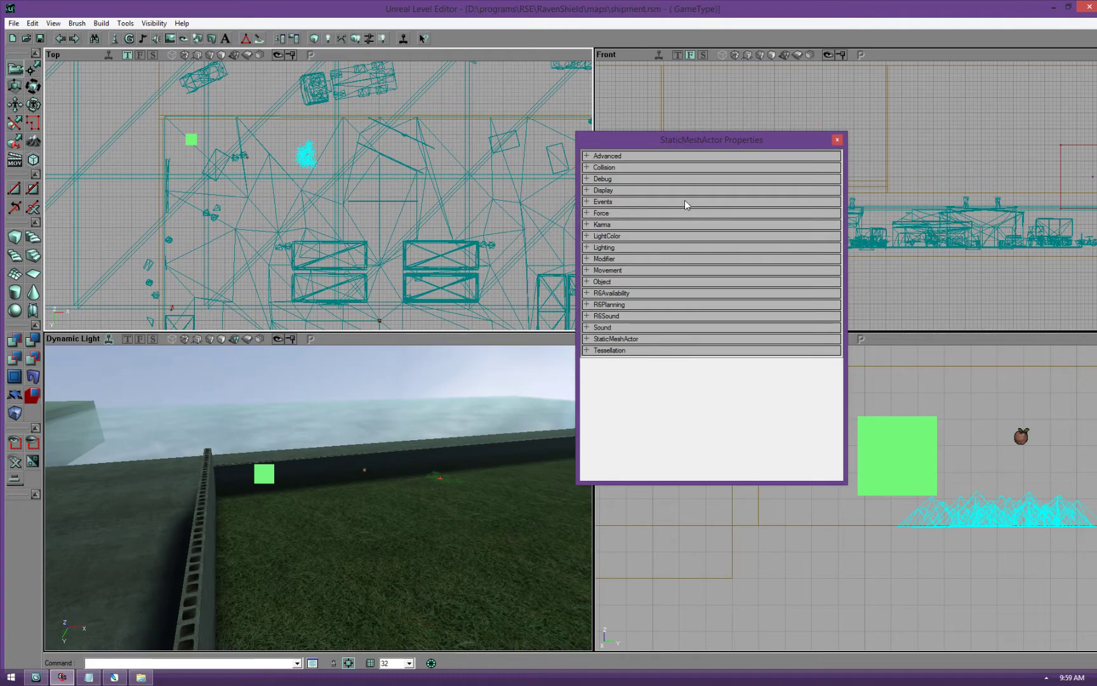
left_click(616, 190)
left_click(673, 276)
type("2.5")
key("Return")
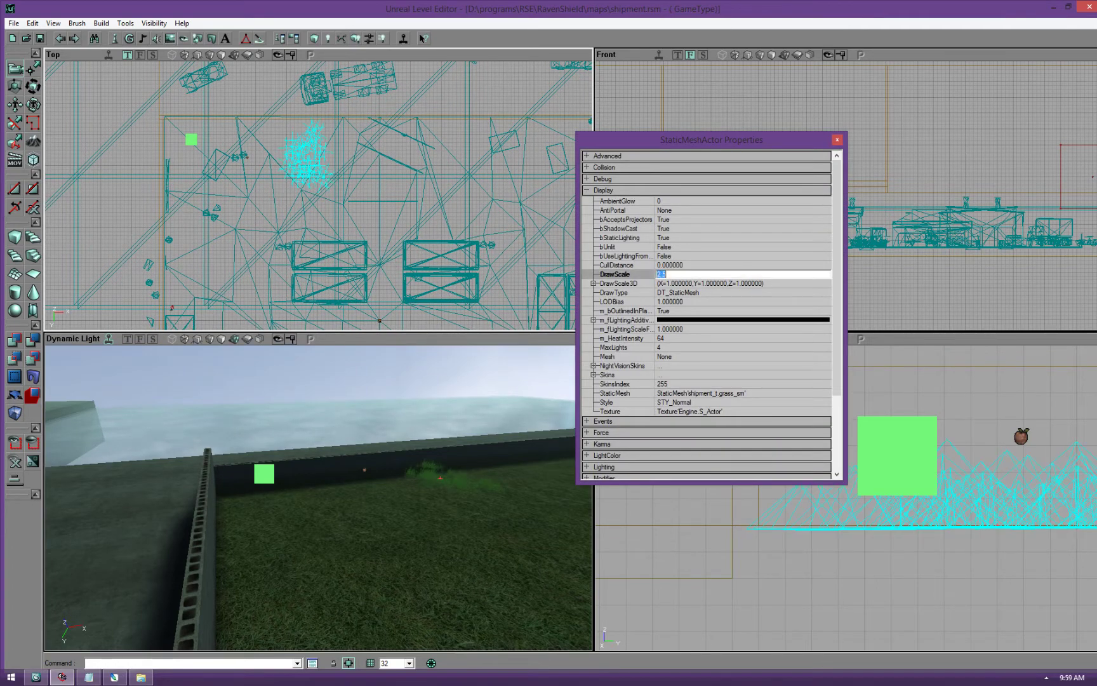
left_click(837, 140)
Move the grass mesh closer to the wall, deselect it and inspect it at ground level
left_click_drag(837, 140, 971, 153, "ctrl+shift")
scroll(810, 150, "up", 3)
left_click_drag(970, 153, 952, 159, "ctrl+shift")
mouse_move(462, 478)
left_mouse_down()
mouse_move(470, 464)
mouse_move(447, 485)
left_mouse_up()
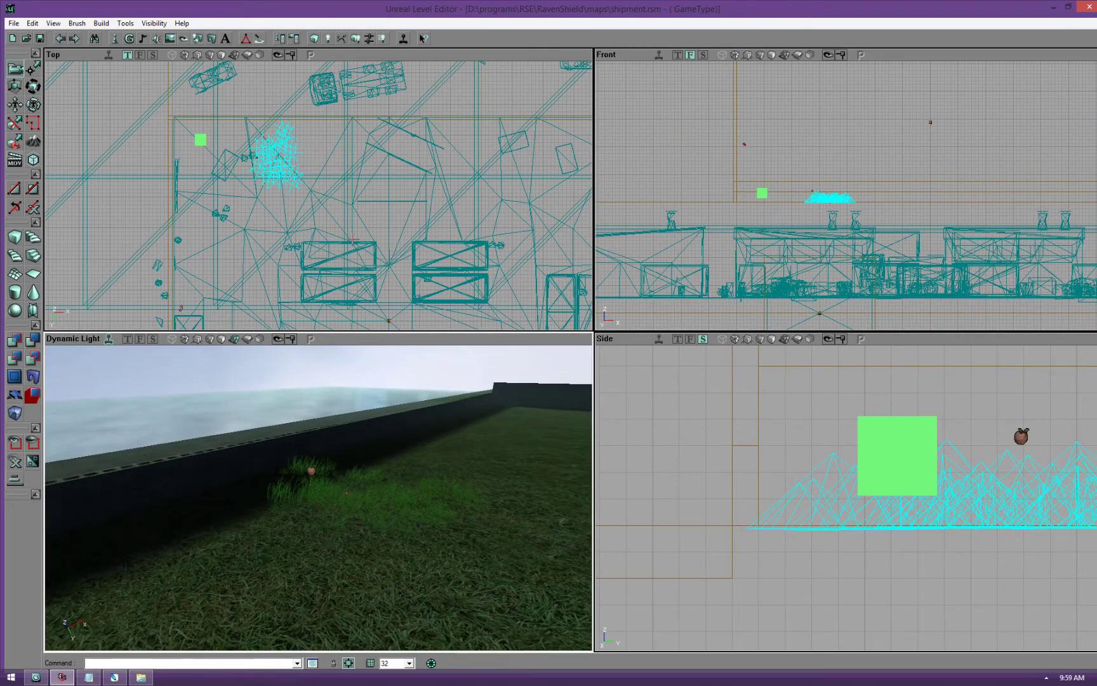
left_click(371, 180)
left_click_drag(377, 390, 376, 361)
right_click_drag(318, 499, 319, 458)
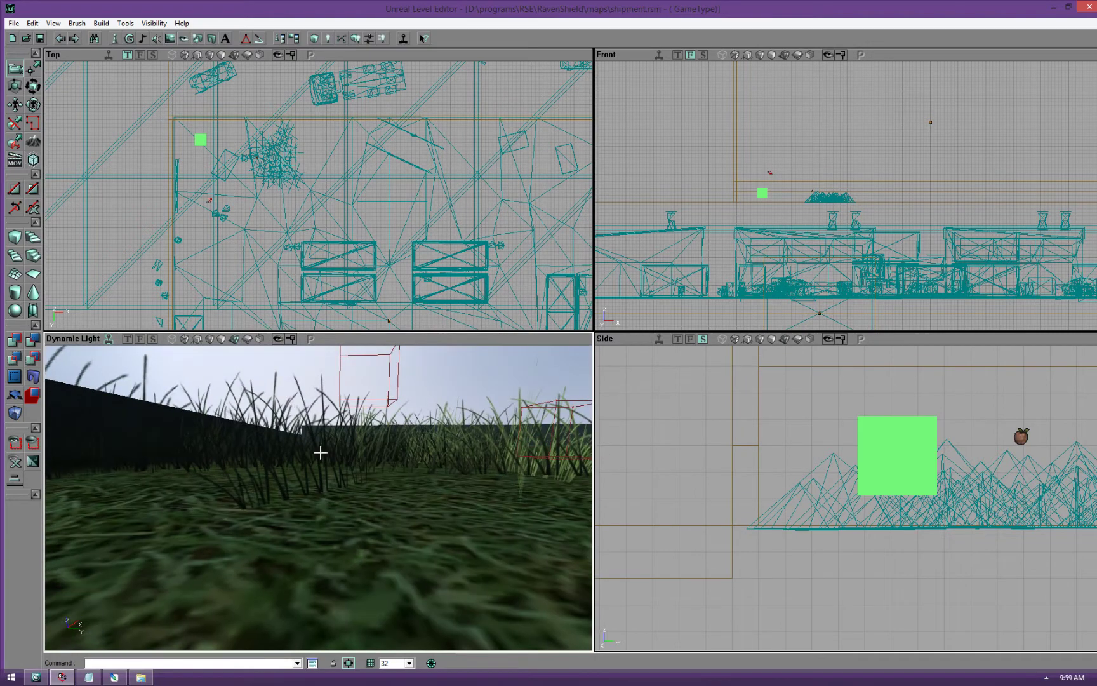
In the placed grass mesh's collision properties, set bBlockActors, bBlockPlayers and bCollideActors to False
left_click(318, 449)
key("F5")
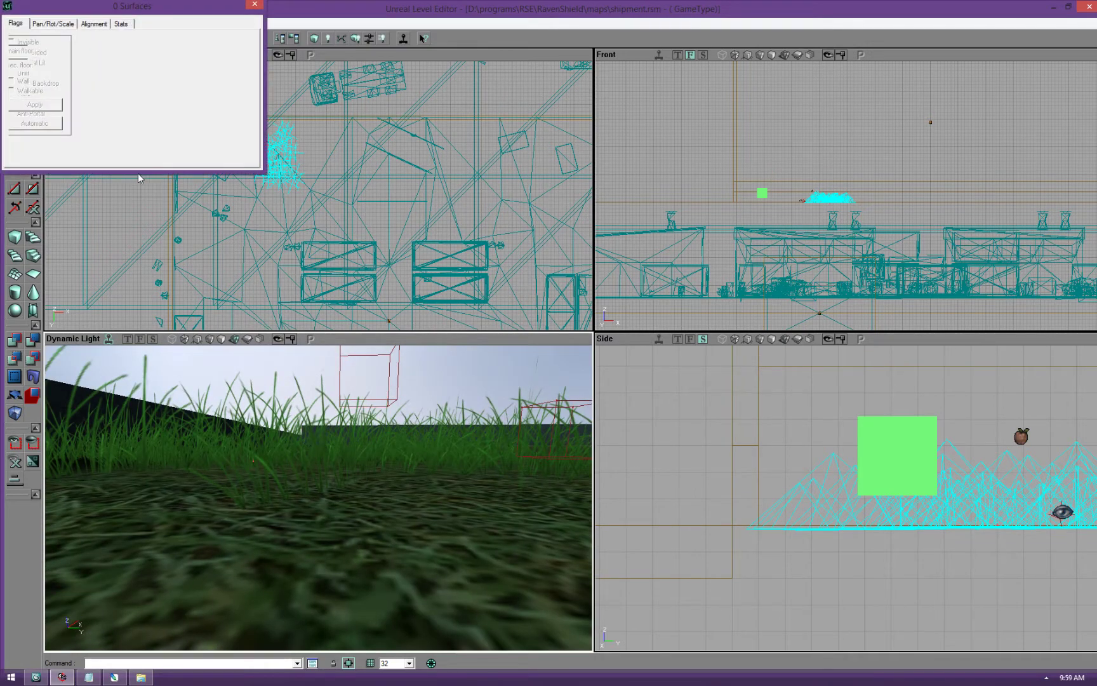
left_click(255, 5)
key("F4")
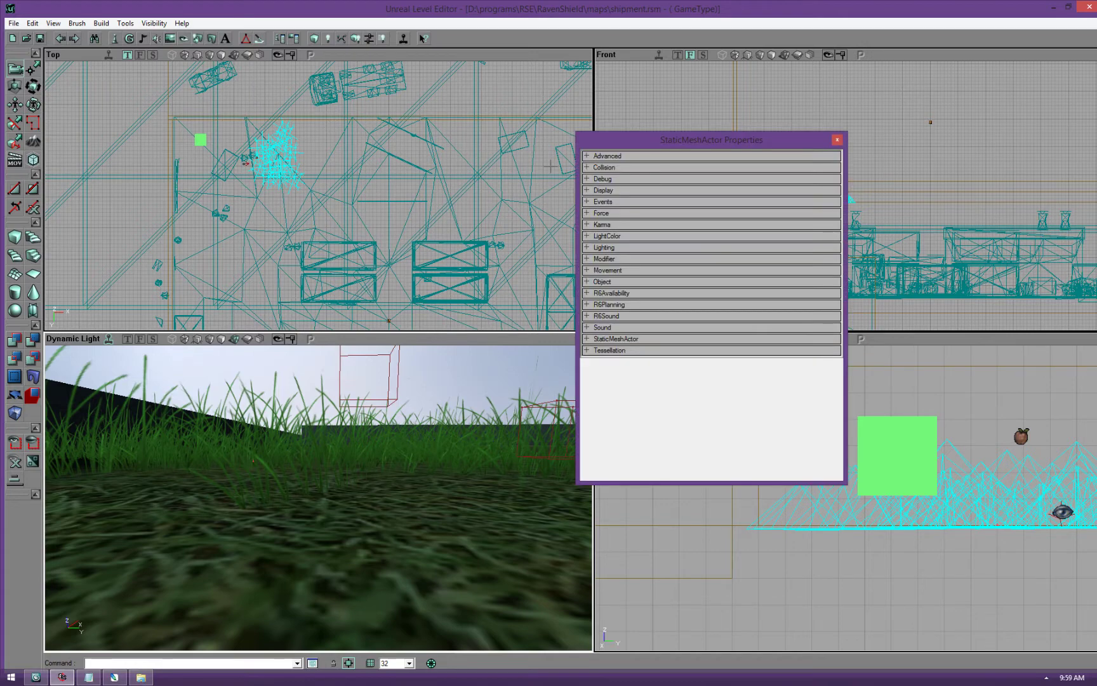
left_click(607, 168)
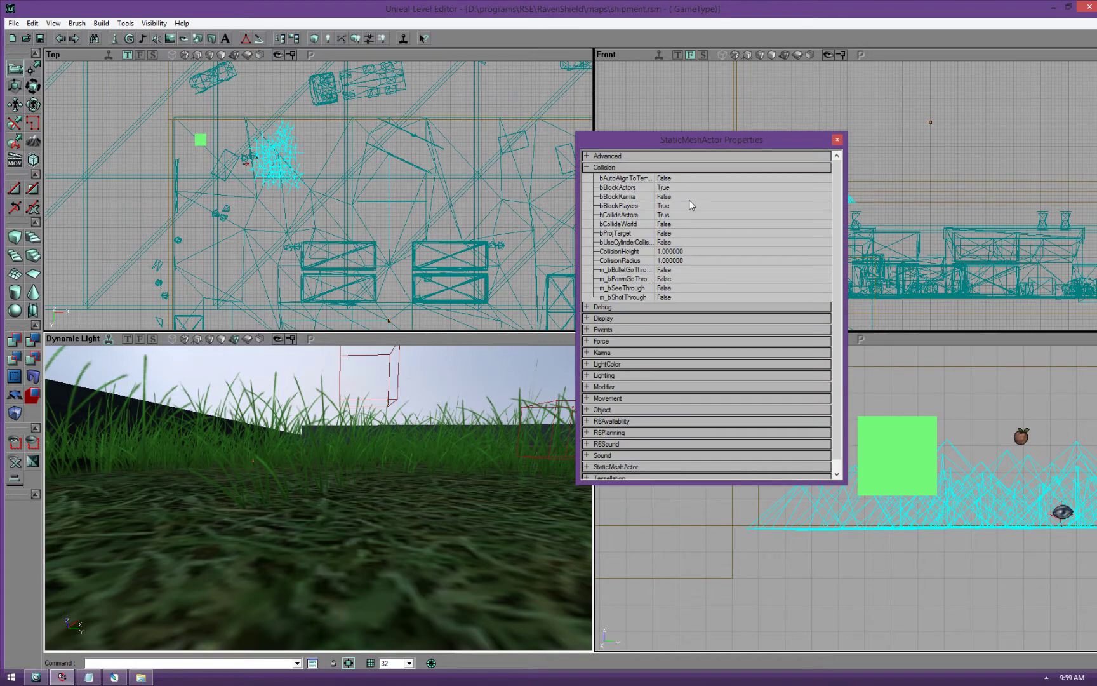
double_click(673, 187)
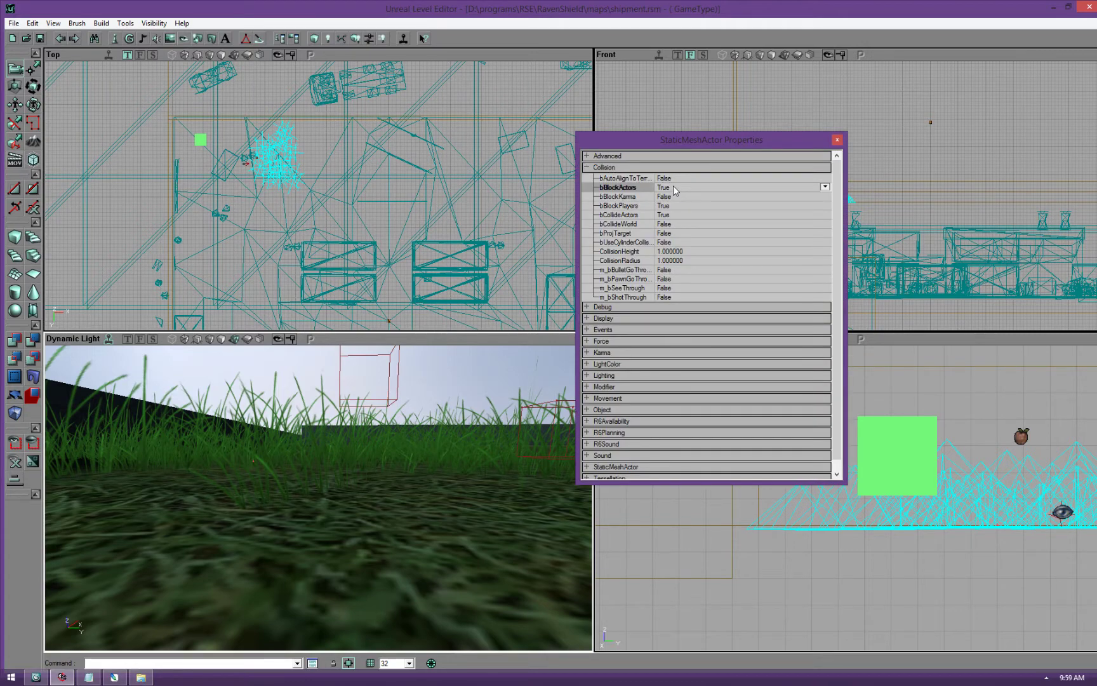
double_click(673, 205)
double_click(672, 215)
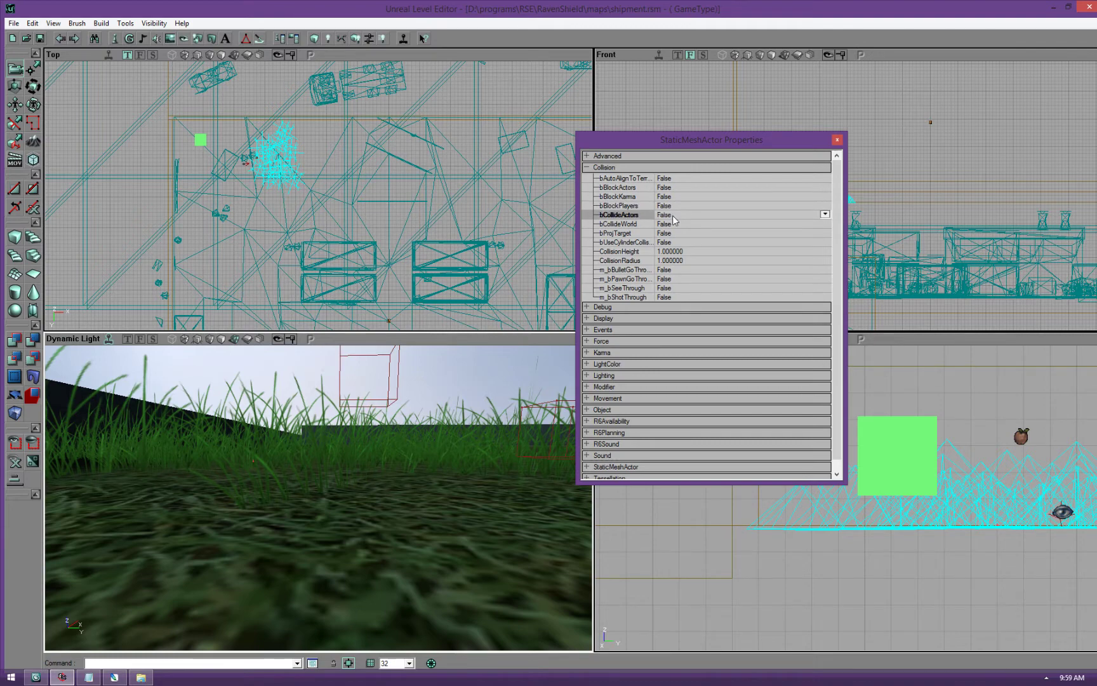
Set the grass mesh's bullet go-through, pawn go-through and m_bSeeThrough collision options to True, review its display properties and close them
double_click(673, 269)
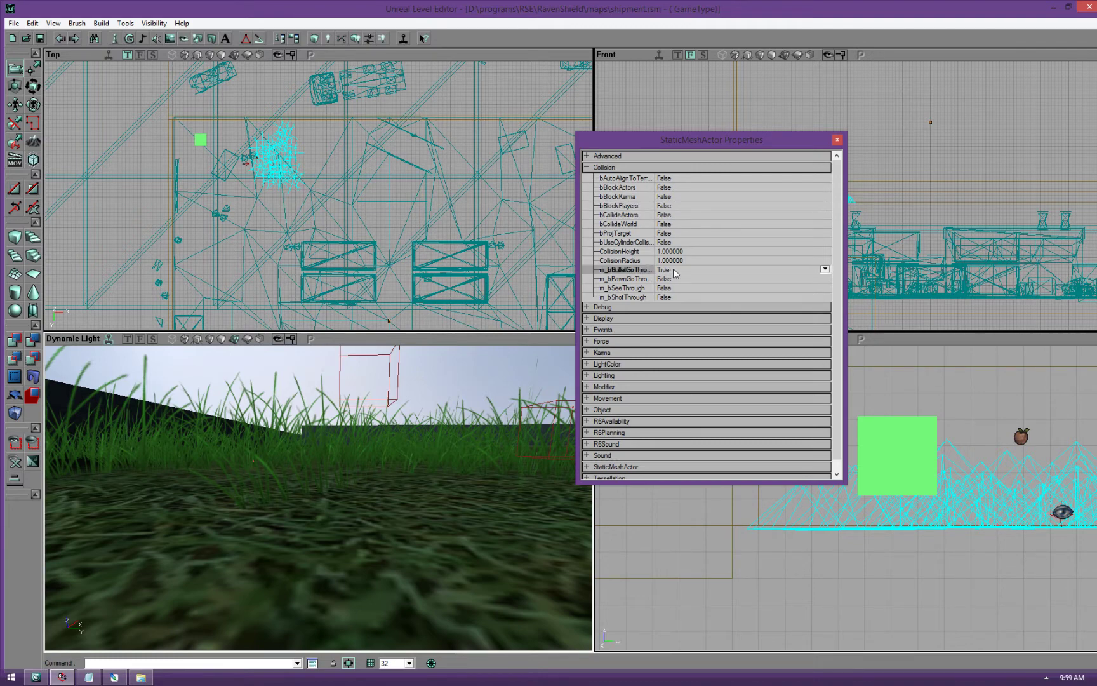
double_click(672, 278)
double_click(672, 289)
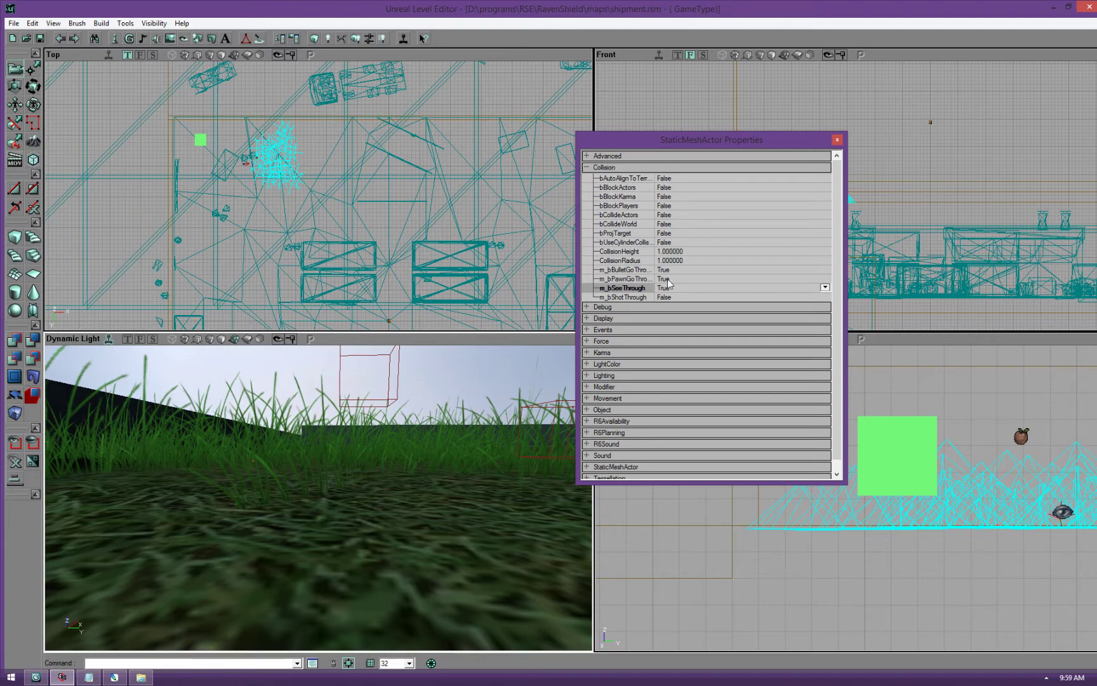
left_click(606, 168)
left_click(612, 191)
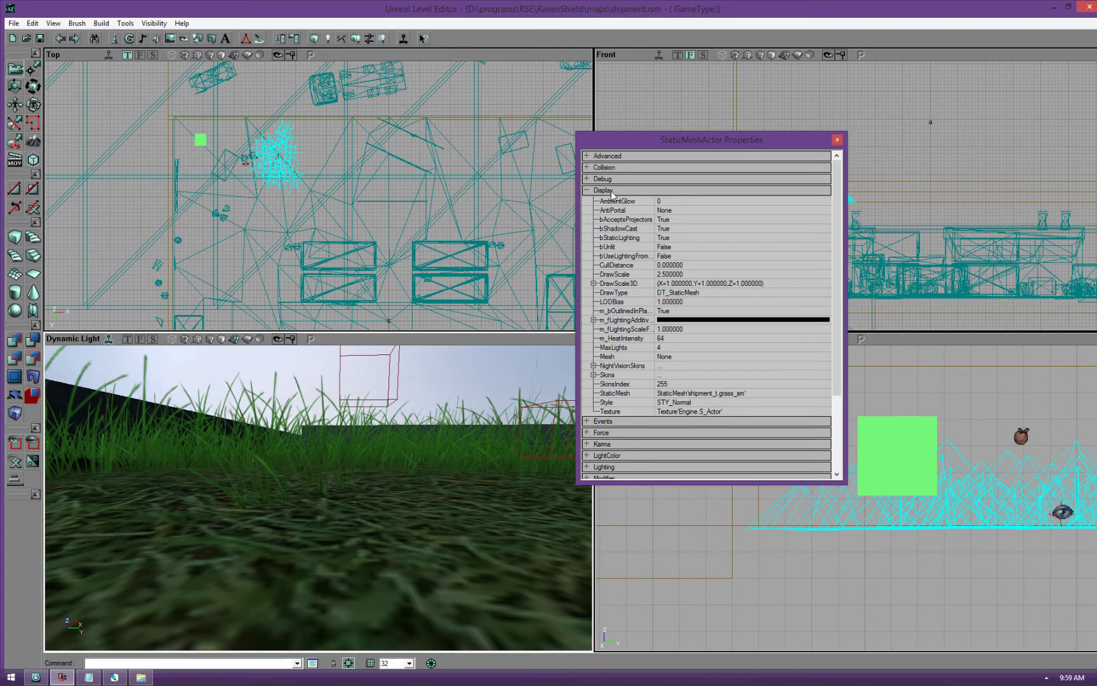
left_click(654, 230)
left_click(837, 140)
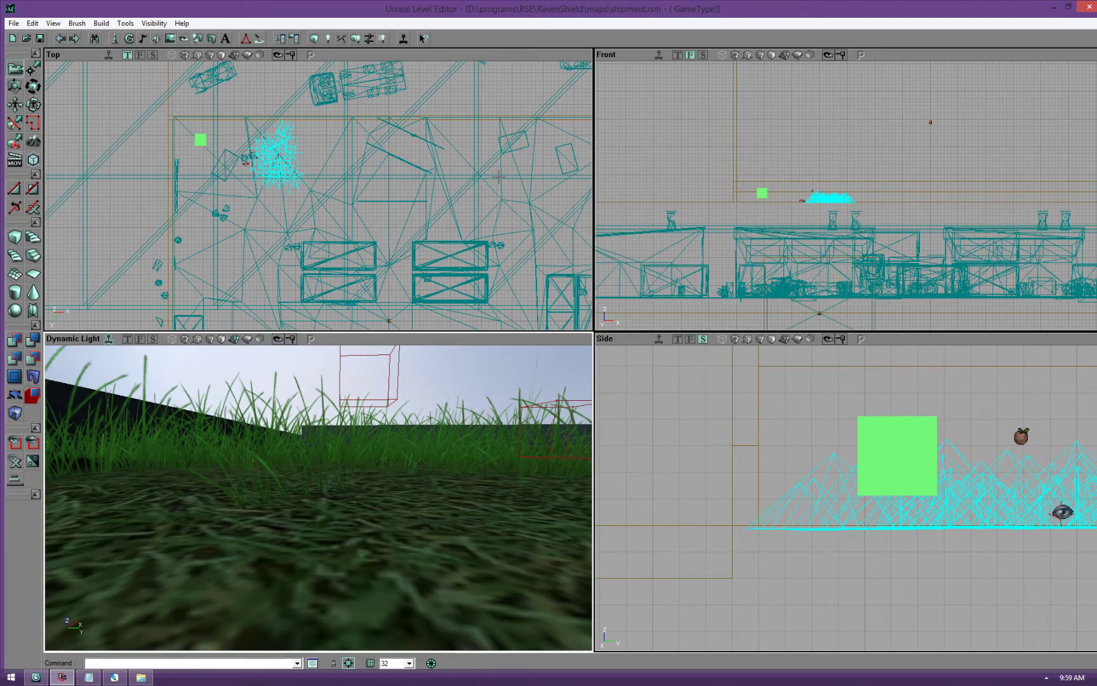
Deselect the grass mesh, rebuild the map lighting and view the relit grass from farther back
left_click(314, 142)
left_click(357, 41)
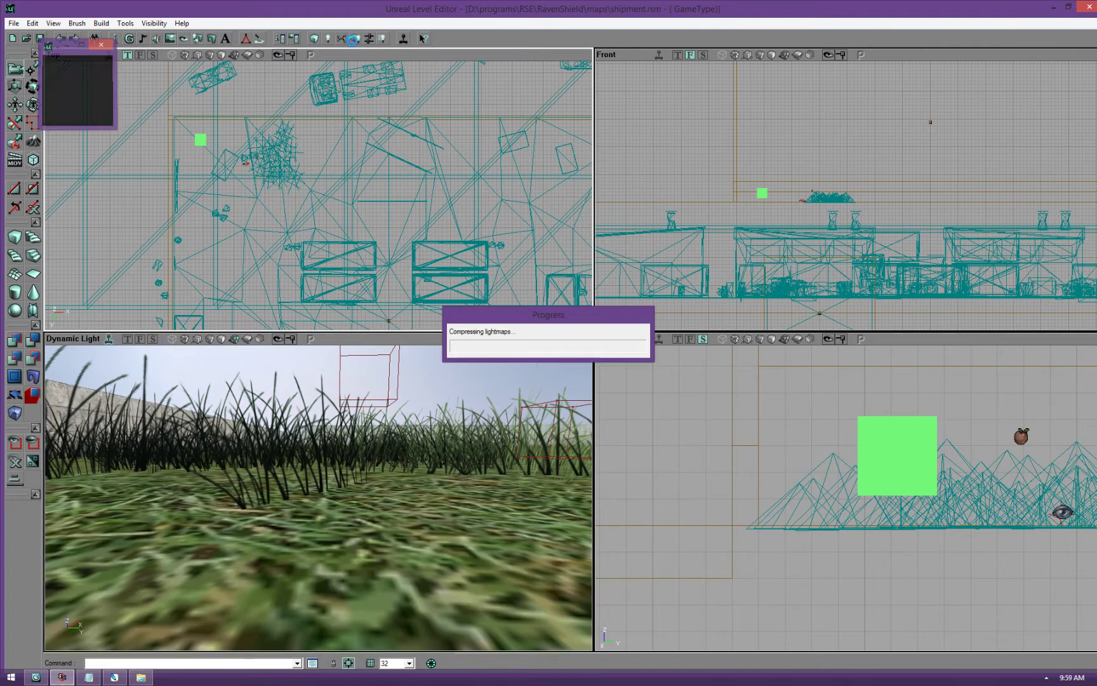
left_click_drag(414, 466, 414, 438)
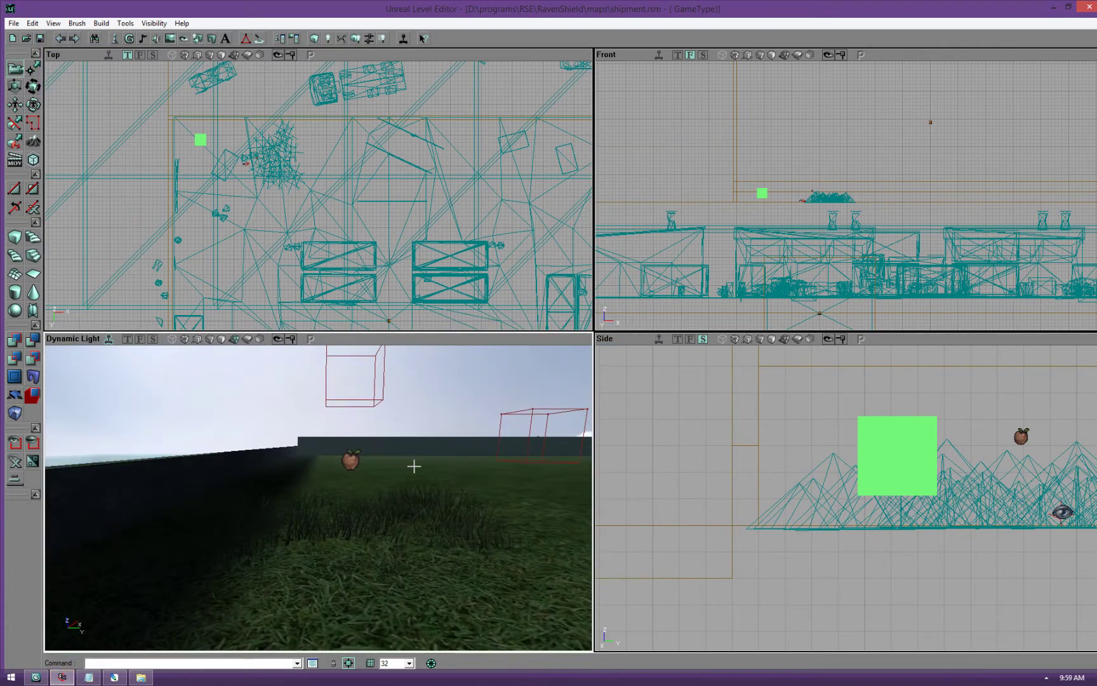
Duplicate the grass mesh twice and place the copies near the two upper container stacks in the top view, then deselect
left_click(406, 508)
left_click_drag(379, 267, 375, 334)
left_click(379, 267)
key("ctrl+w")
right_click_drag(360, 233, 416, 216, "ctrl")
key("ctrl+w")
left_click_drag(223, 227, 354, 223, "ctrl+shift")
left_click(396, 167)
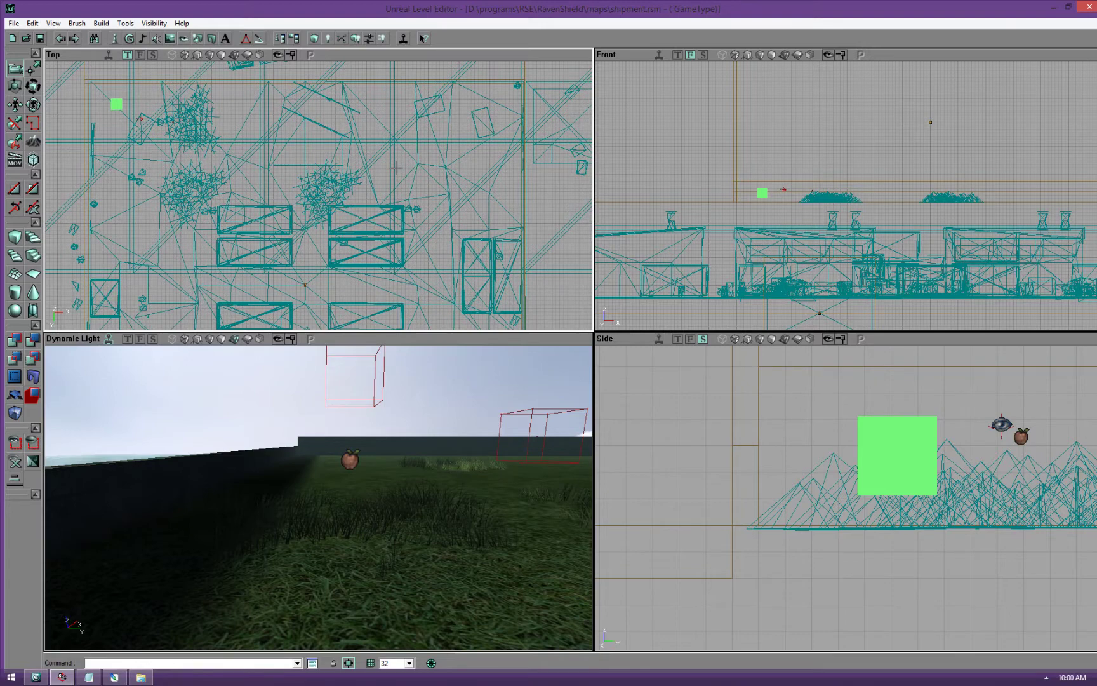
Rebuild the map lighting and inspect the grass patches in the 3D view using different render modes
left_click(354, 40)
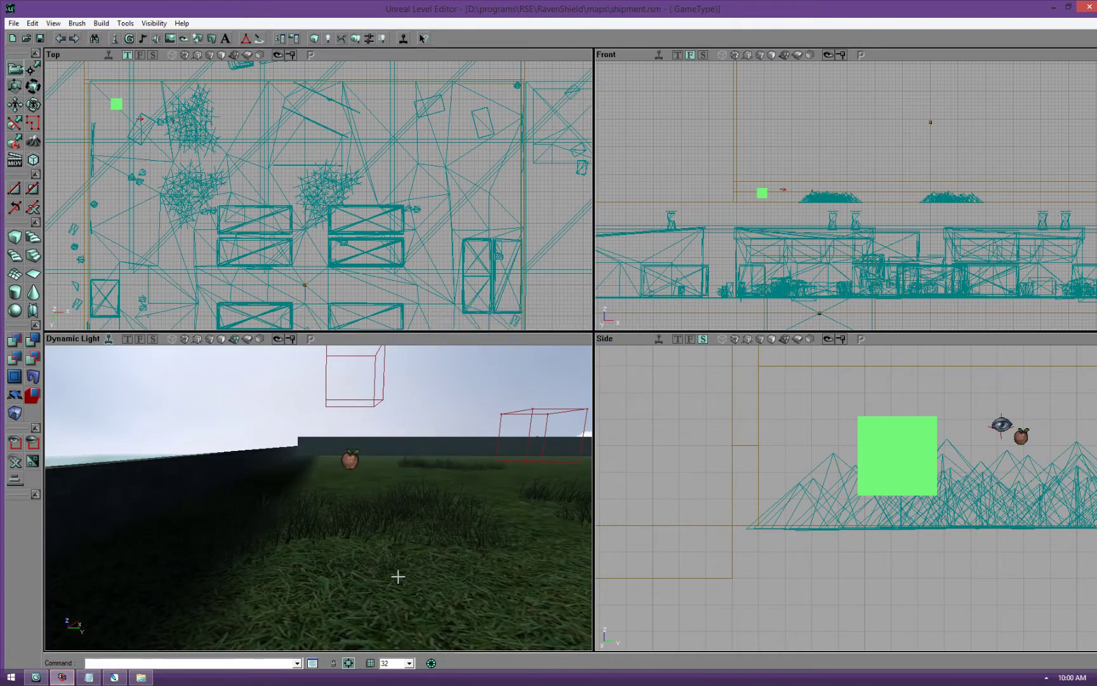
left_click_drag(252, 511, 261, 500)
left_click(210, 340)
mouse_move(336, 526)
right_mouse_down()
mouse_move(343, 509)
mouse_move(335, 526)
right_mouse_up()
left_click(235, 338)
right_click_drag(509, 635, 508, 533)
right_click_drag(329, 459, 329, 455)
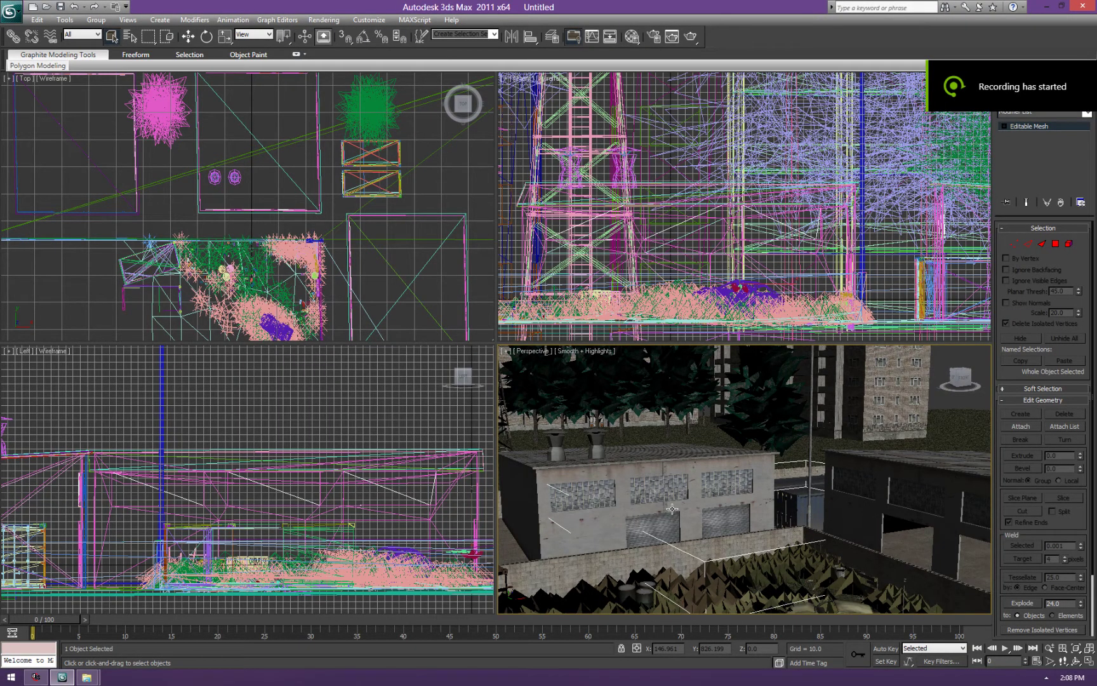
In 3ds Max, box-select the warehouse with the two roof vents in the top view and delete all other objects
middle_click_drag(632, 485, 681, 470)
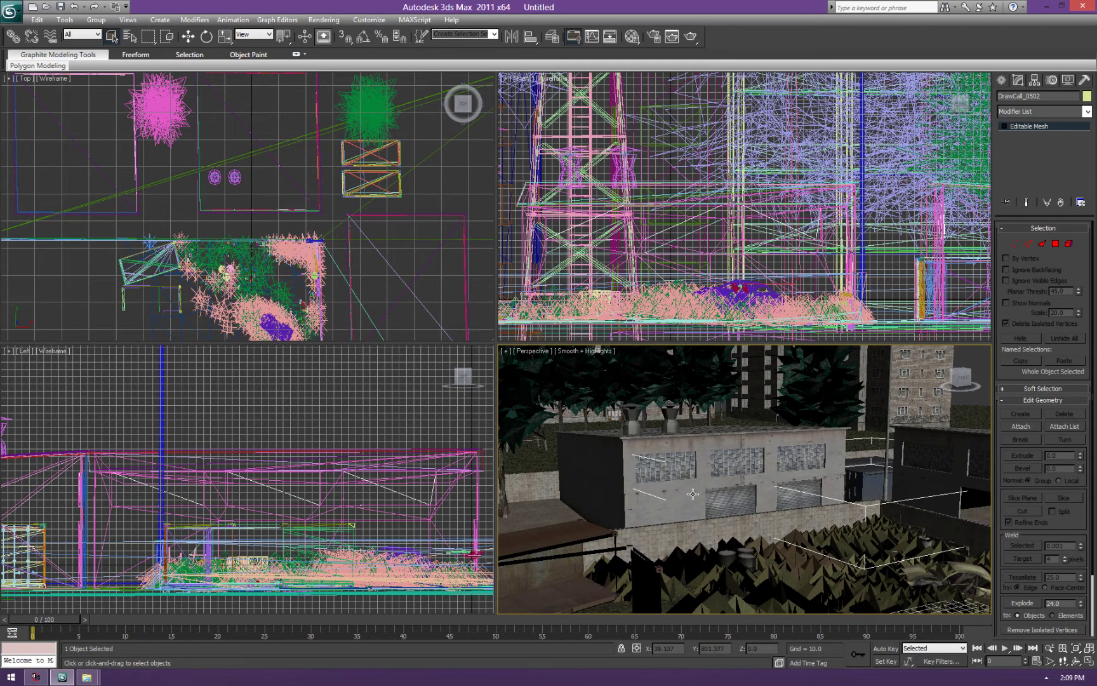
mouse_move(692, 493)
middle_mouse_down("alt")
mouse_move(682, 457)
mouse_move(692, 476)
mouse_move(682, 474)
middle_mouse_up("alt")
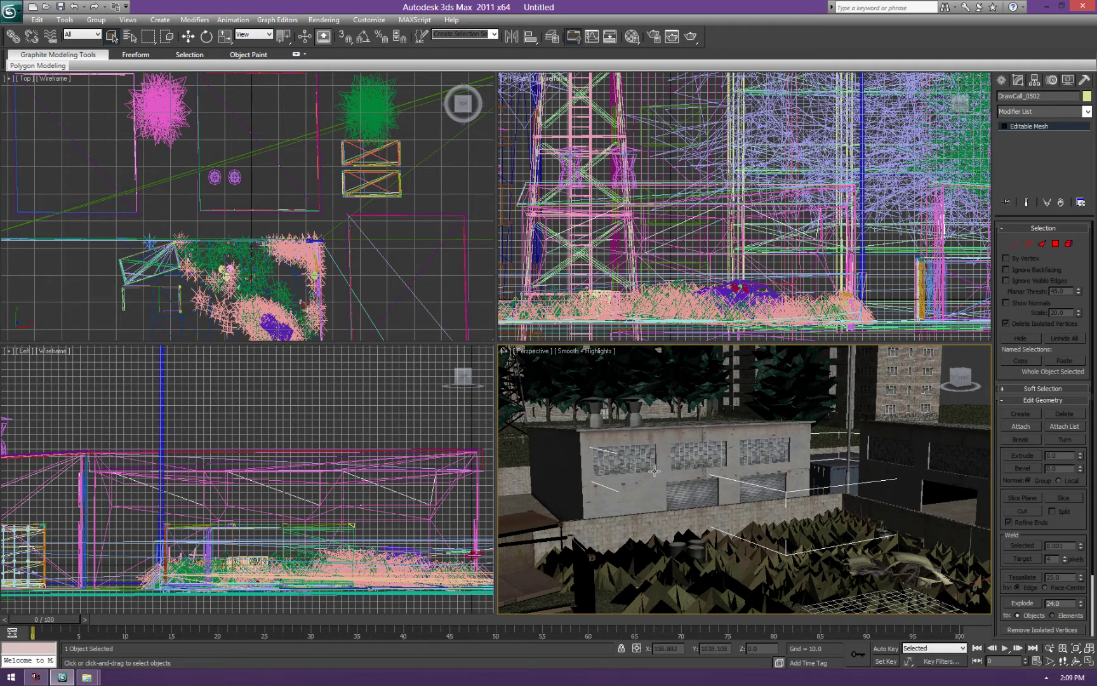
middle_click_drag(305, 186, 310, 225)
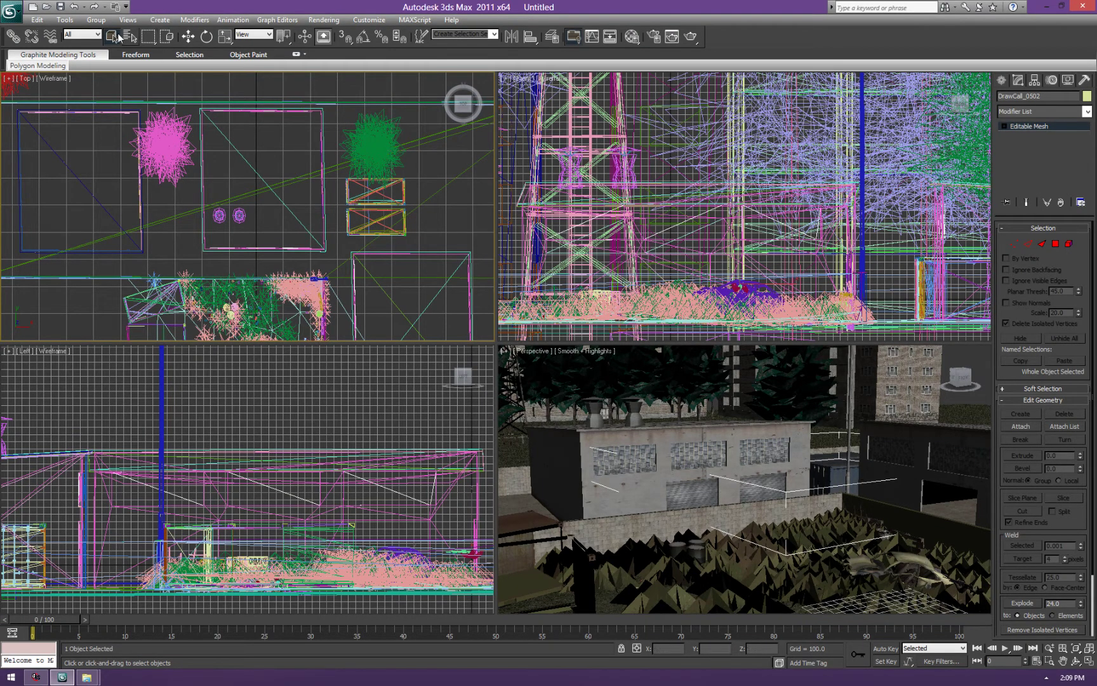
left_click_drag(195, 106, 334, 264)
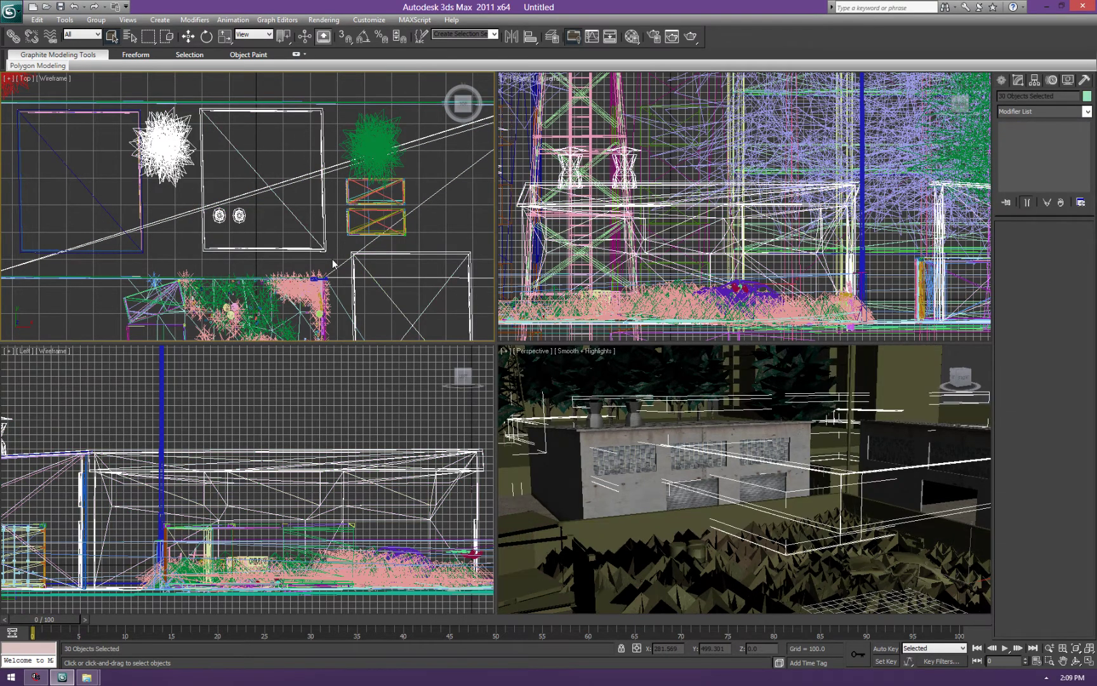
key("ctrl+i")
key("Delete")
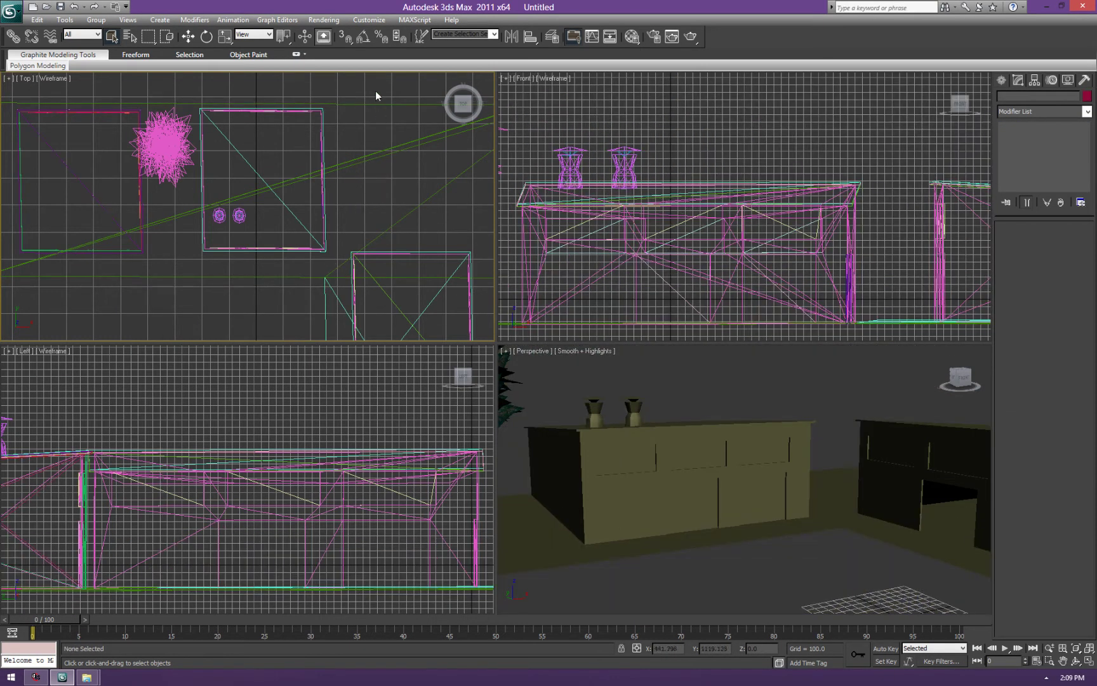
Delete the stray mesh running diagonally past the warehouse and the tree standing beside the building
left_click(397, 148)
key("Delete")
left_click(169, 137)
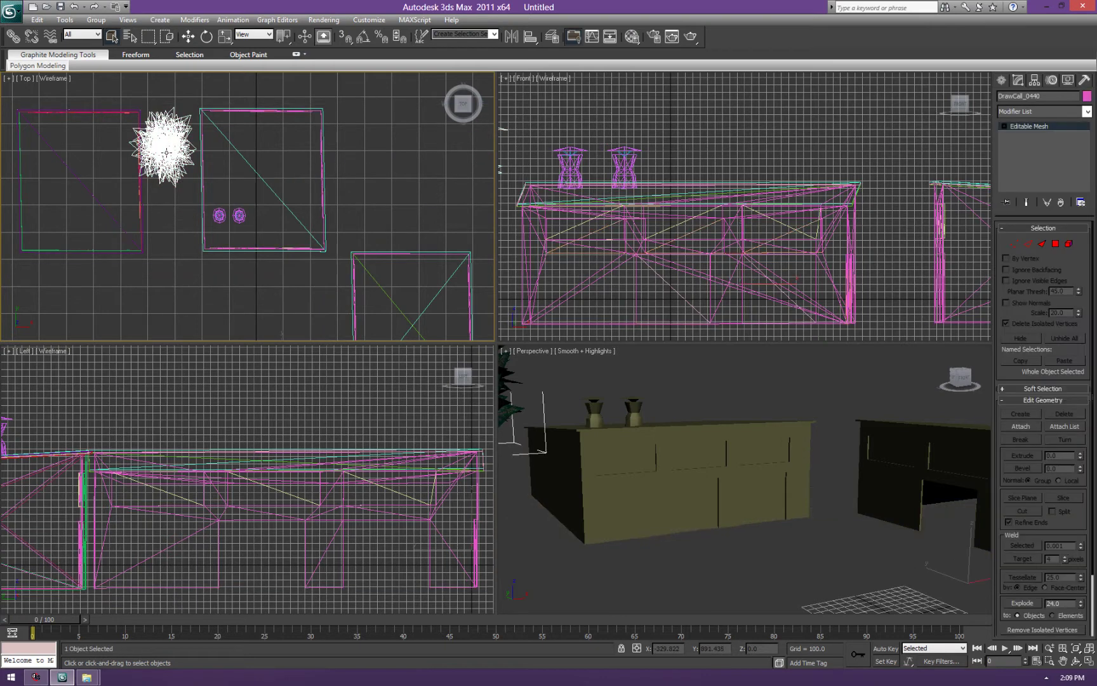
key("Delete")
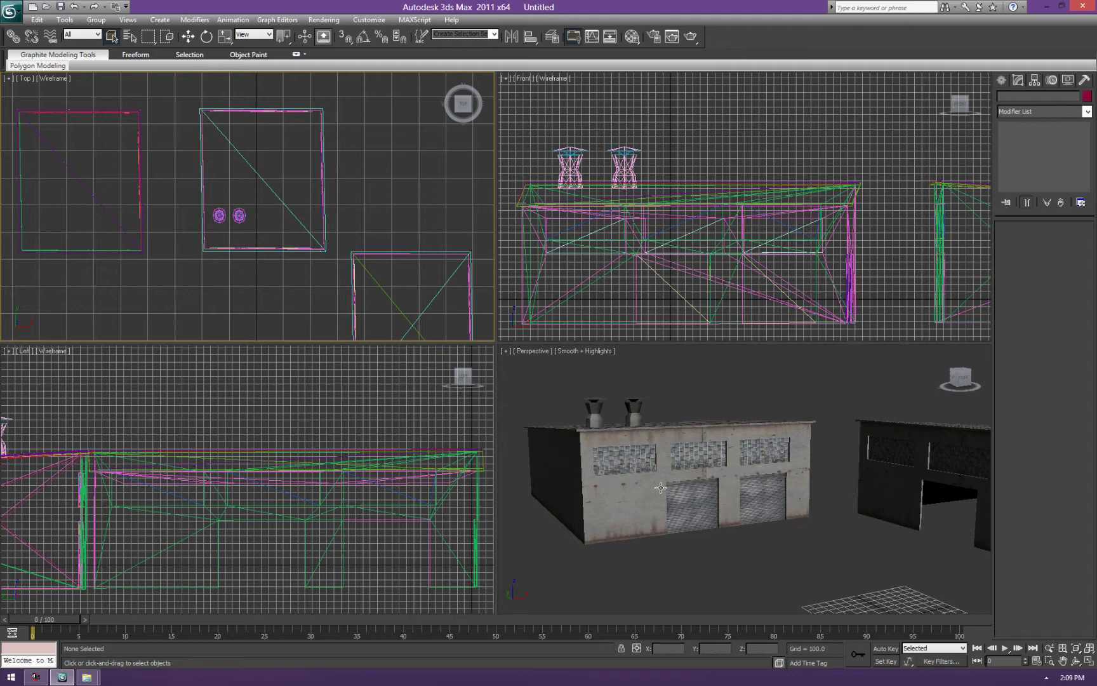
Delete the untextured duplicate wall mesh and the untextured duplicate window mesh of the warehouse
left_click(613, 500)
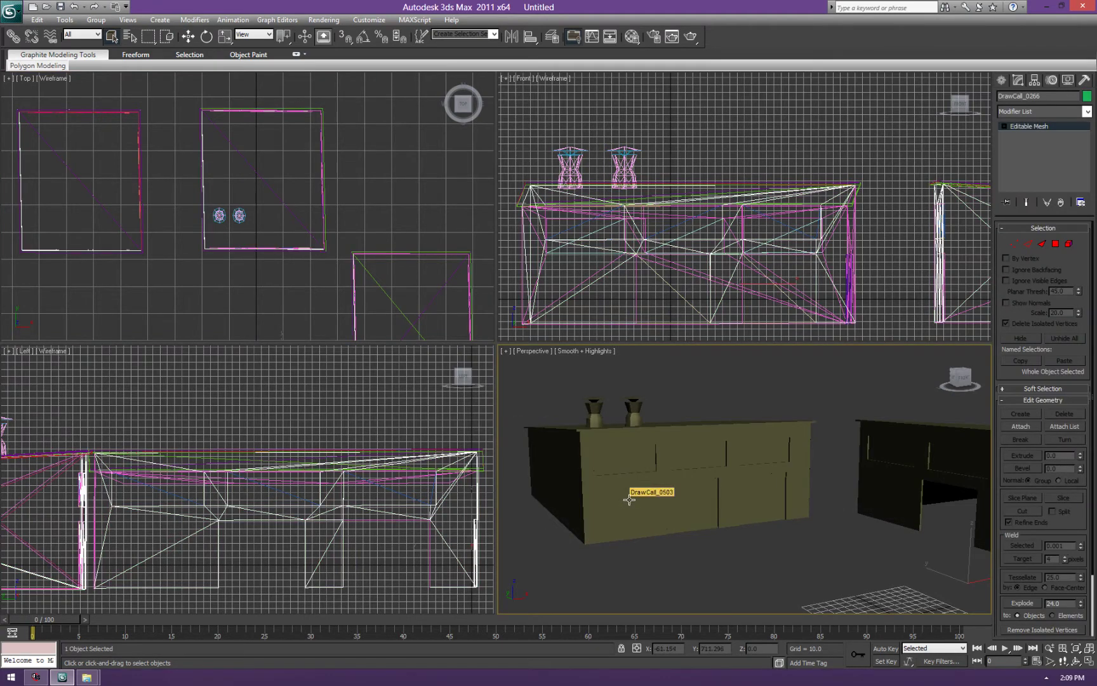
key("Delete")
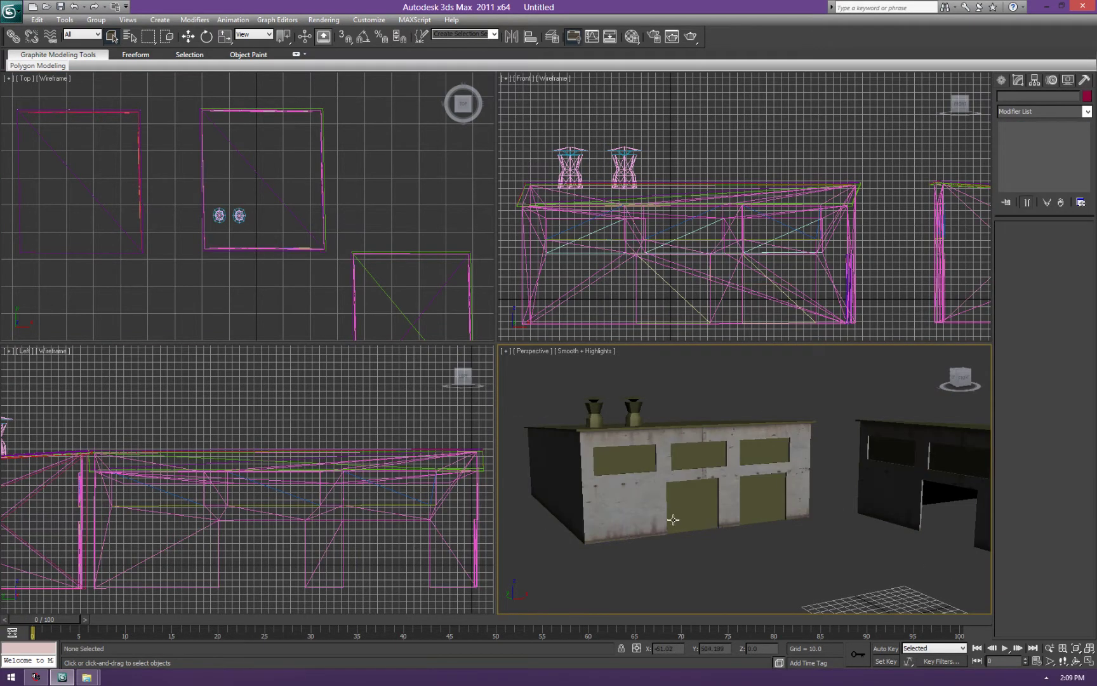
key("Up")
left_click_drag(664, 514, 647, 498)
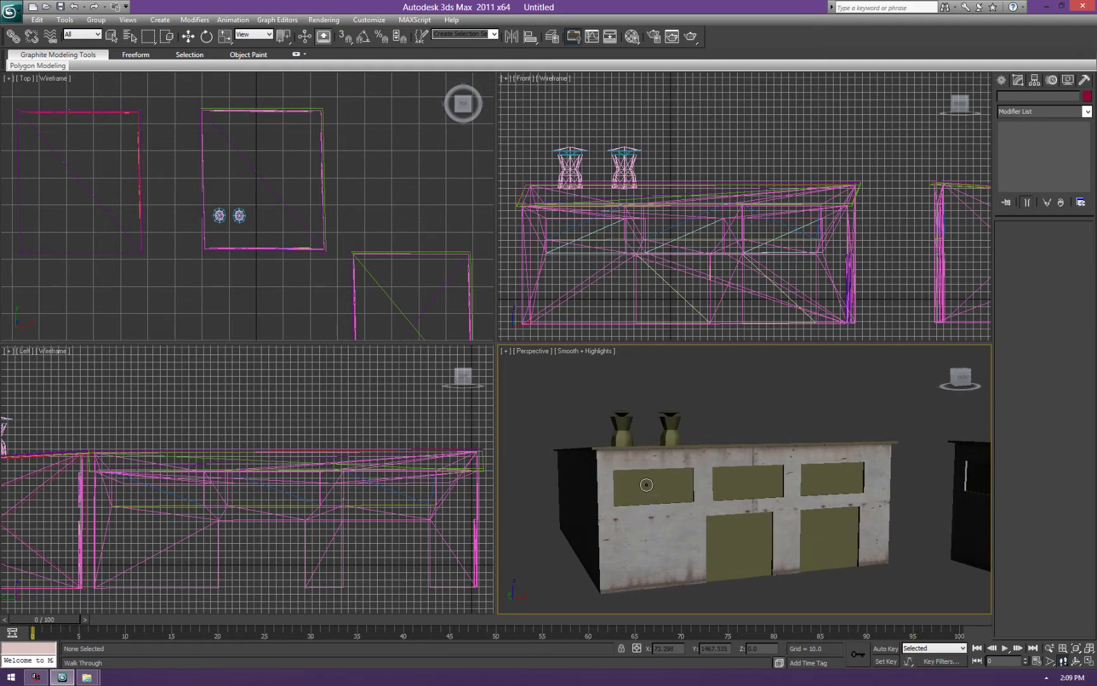
left_click(111, 36)
left_click(638, 452)
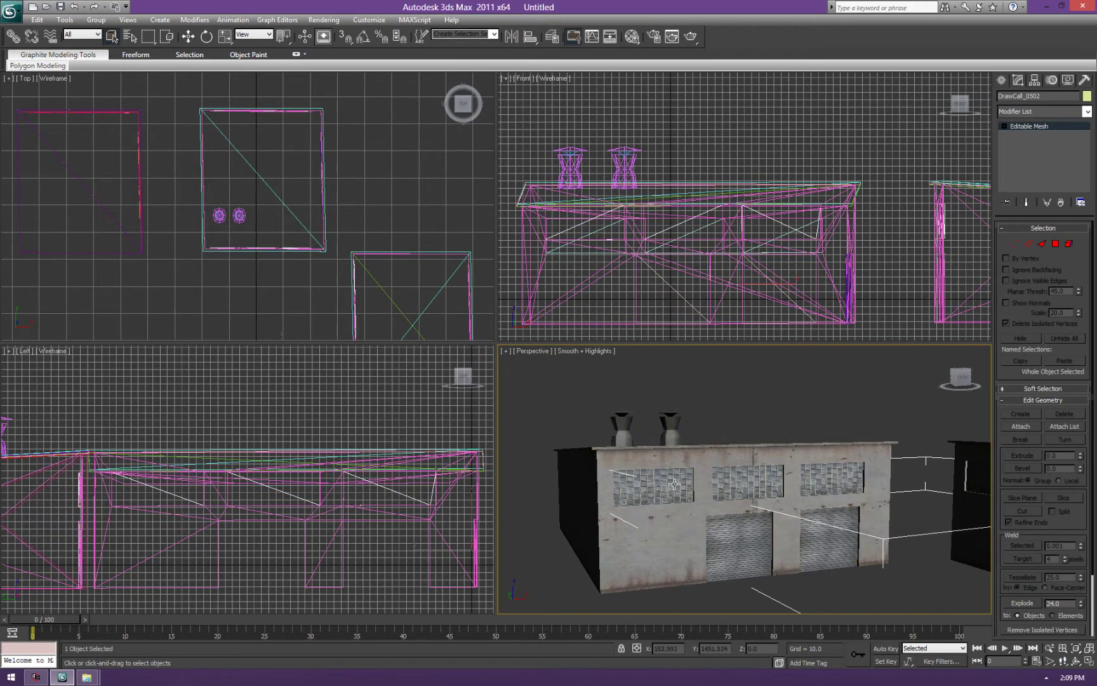
key("ctrl+d")
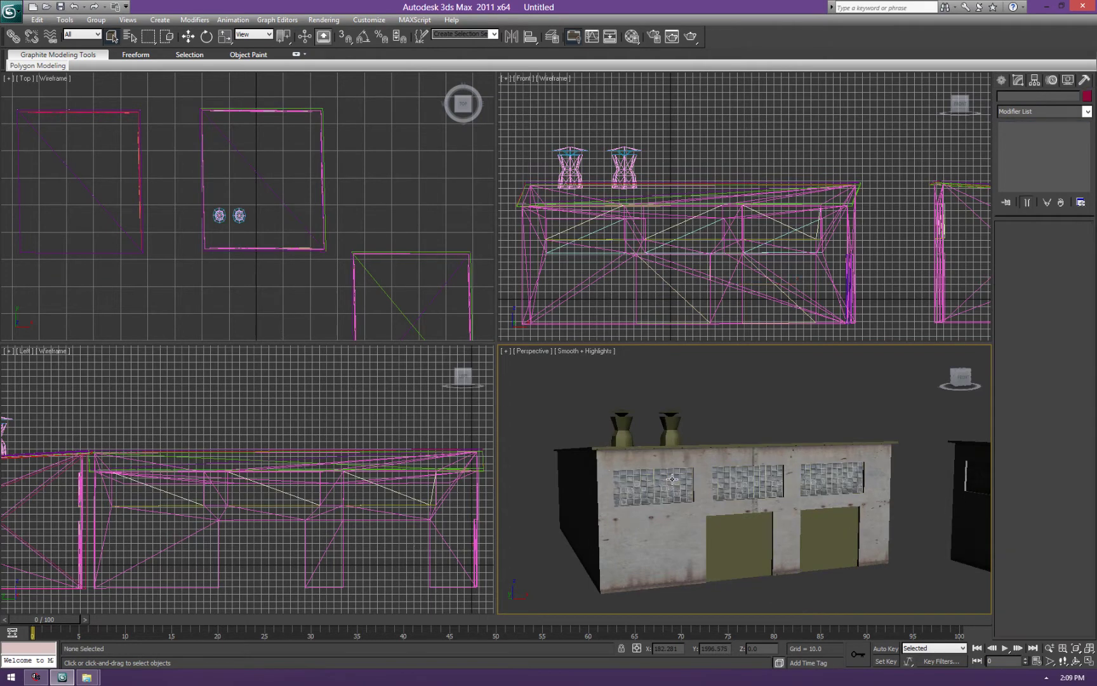
Delete the untextured duplicate mesh covering the warehouse's two garage doors
left_click(753, 569)
left_click(752, 558)
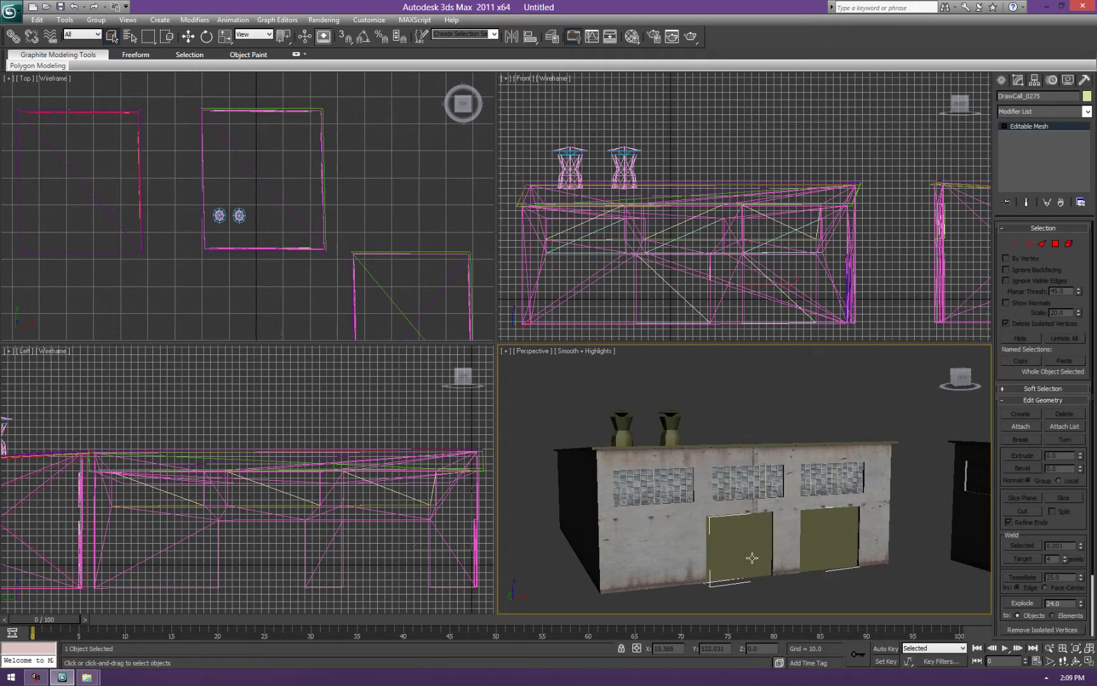
key("Delete")
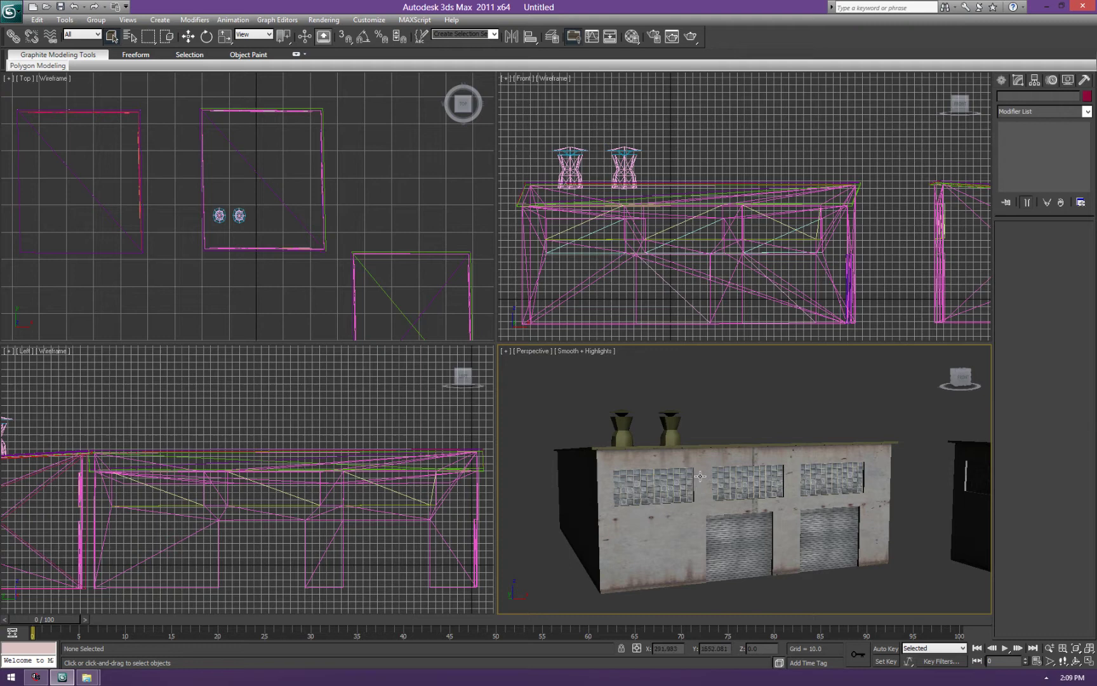
Delete the untextured duplicate mesh covering the warehouse's roof edge
key("Up")
key("Up")
key("Up")
key("Up")
left_click_drag(700, 477, 693, 454)
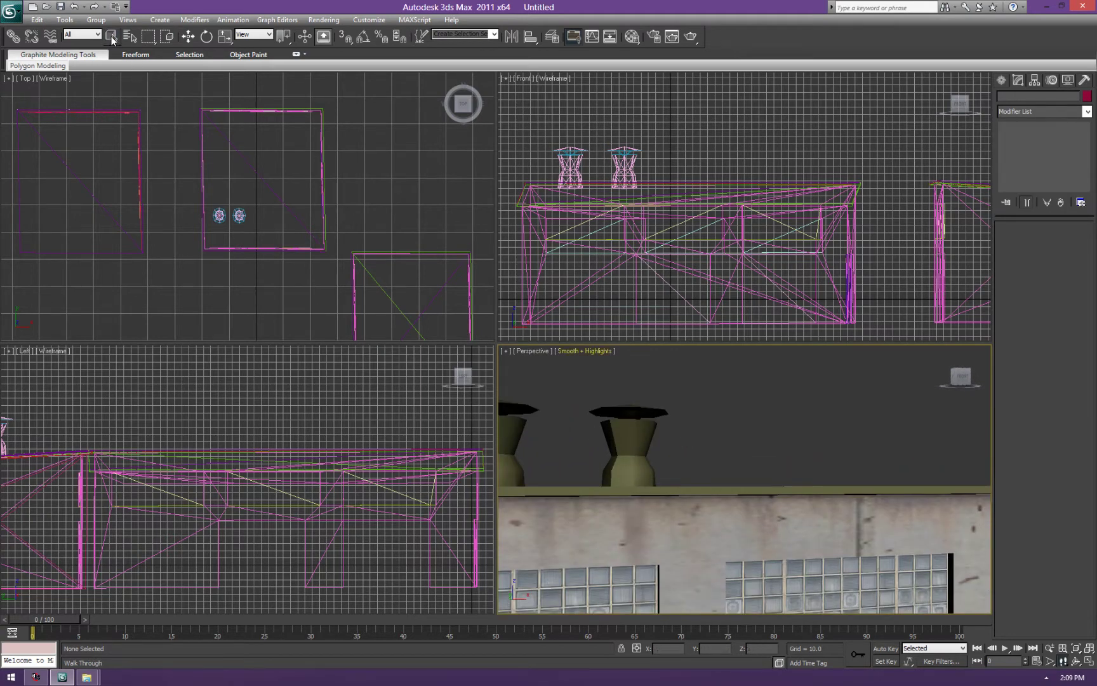
left_click(112, 36)
left_click(670, 491)
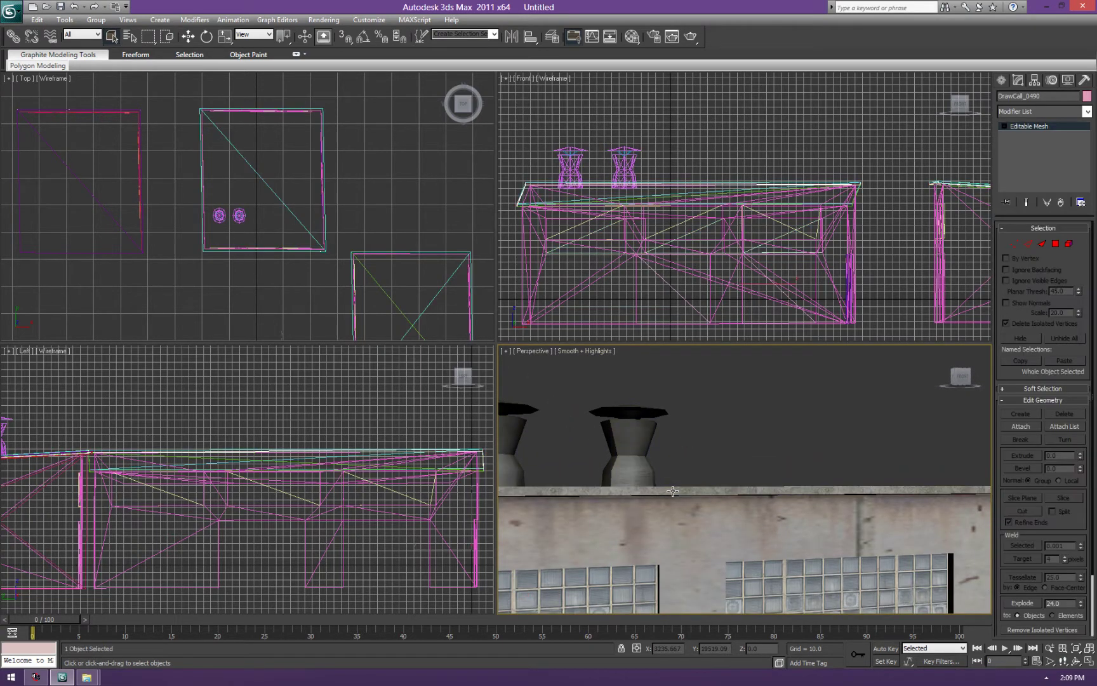
key("Delete")
left_click(672, 490)
key("Delete")
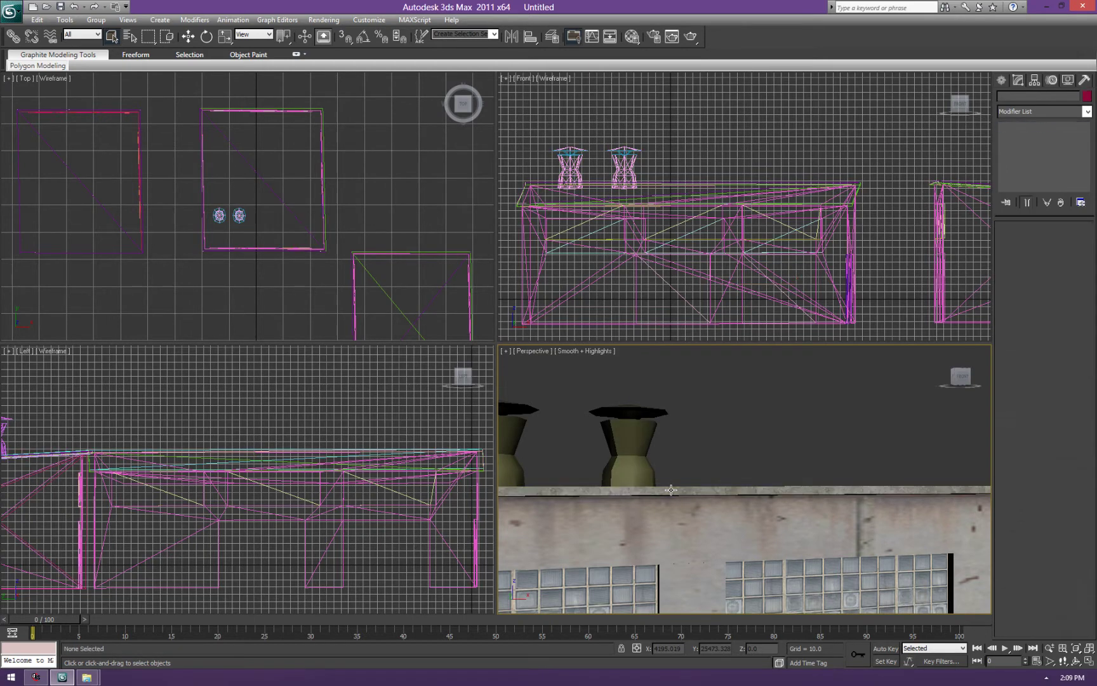
left_click(632, 449)
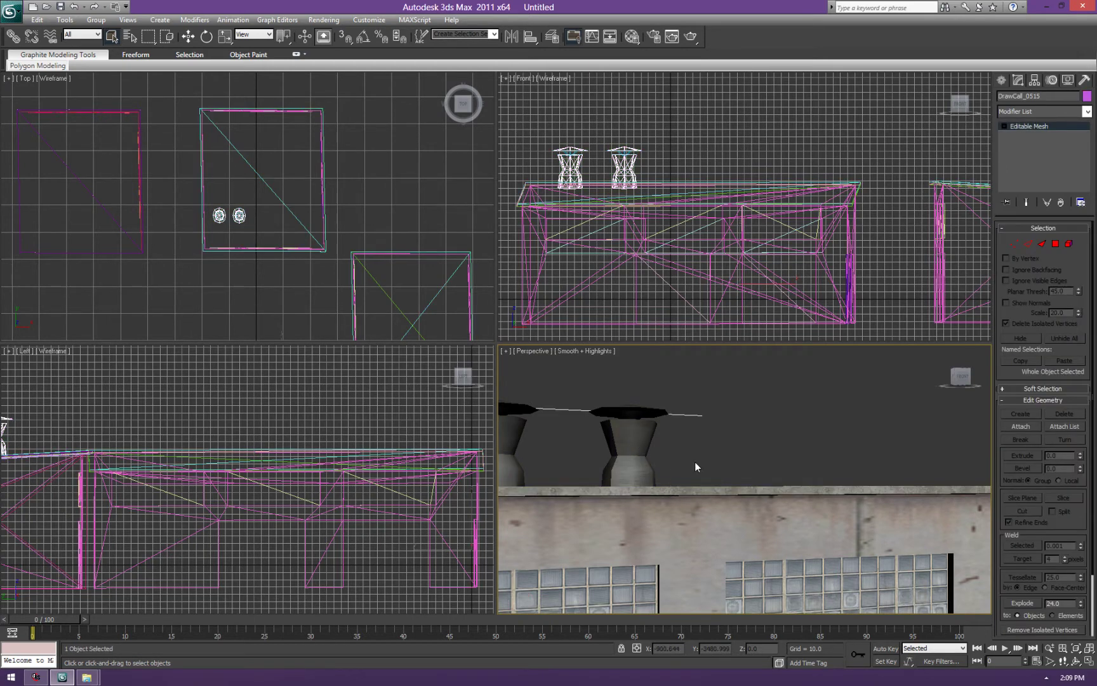
key("Delete")
key("ctrl+z")
Delete the untextured duplicate mesh of the two roof vents, DrawCall_0276
left_click(627, 438)
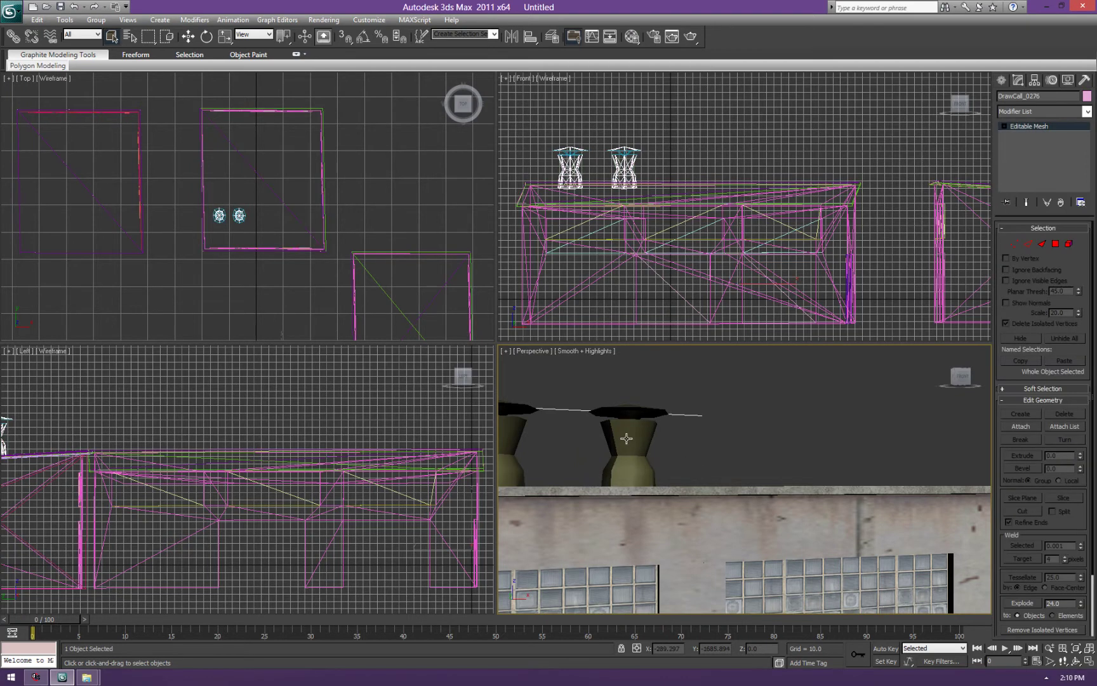
key("Delete")
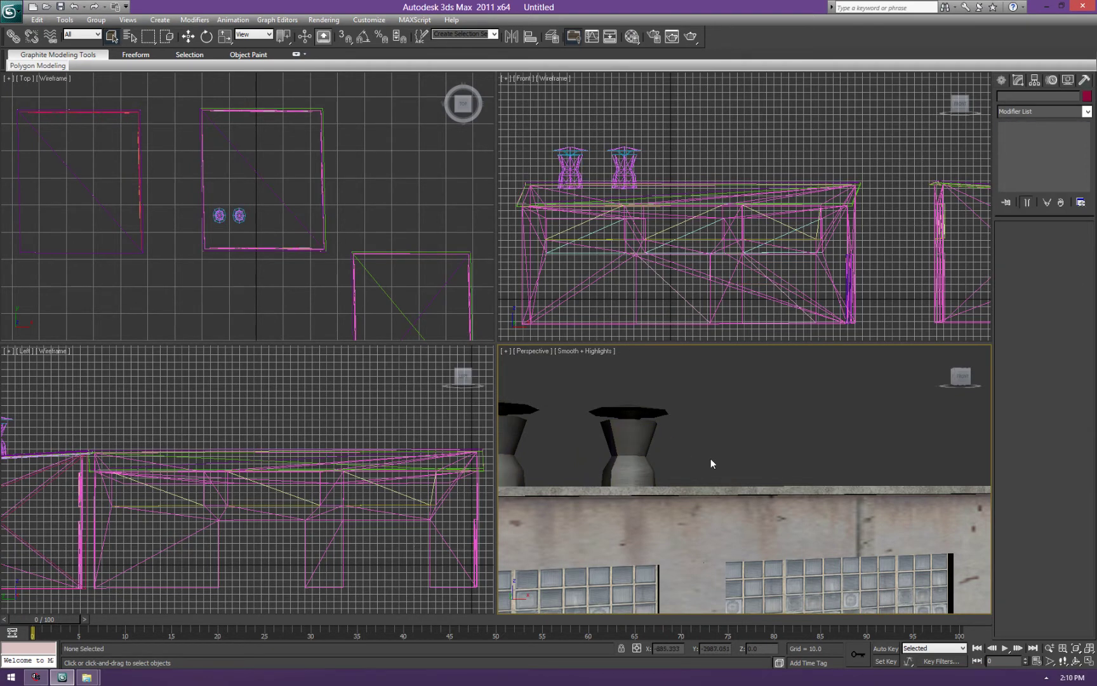
Delete the untextured duplicate mesh covering the window ledge above the warehouse's garage doors
key("Up")
left_click_drag(817, 547, 832, 608)
key("Up")
left_click(112, 37)
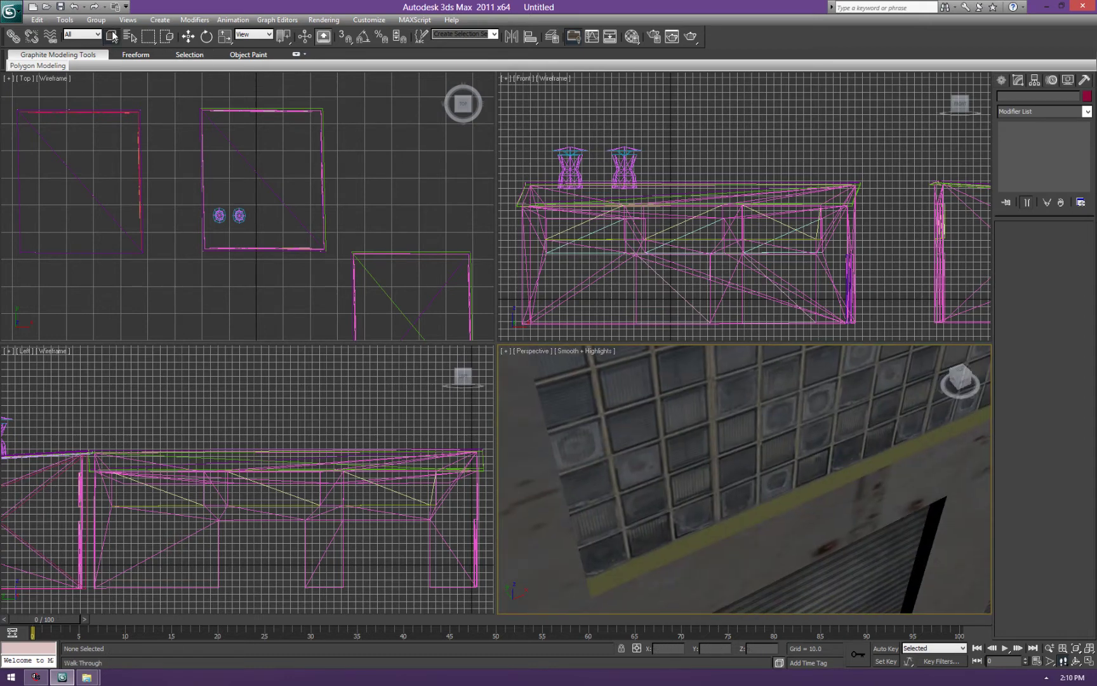
left_click(757, 521)
left_click(757, 518)
key("Delete")
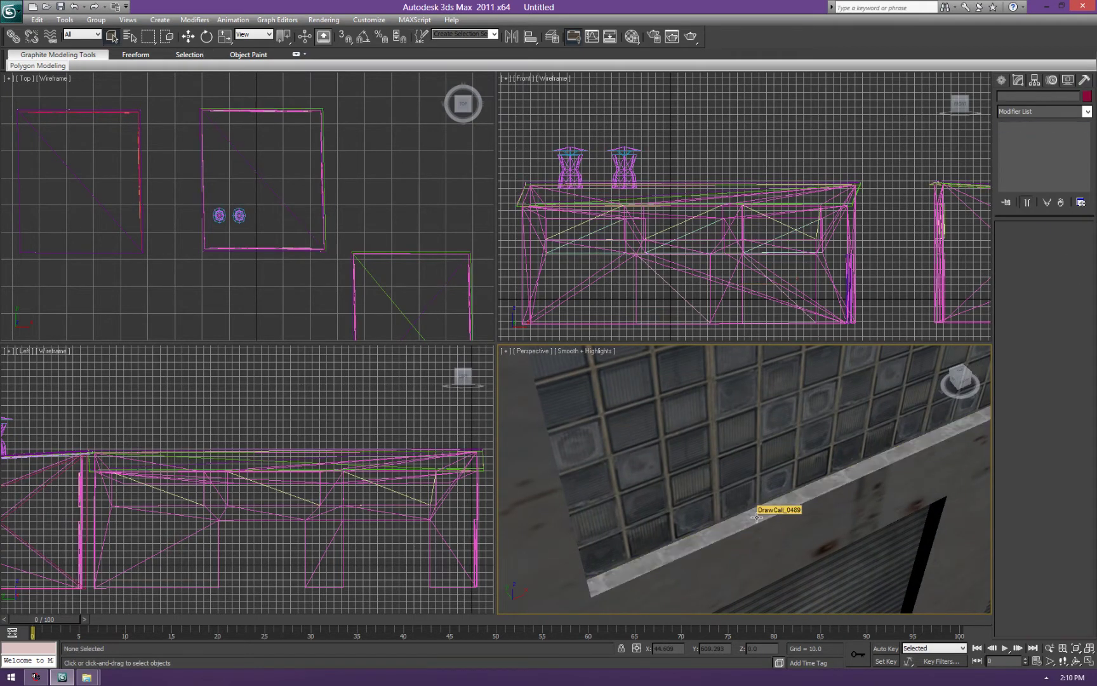
Delete the untextured duplicate roof surface of the warehouse, DrawCall_0260, keeping the textured corrugated roof
key("Up")
key("Down")
left_click_drag(745, 500, 735, 490)
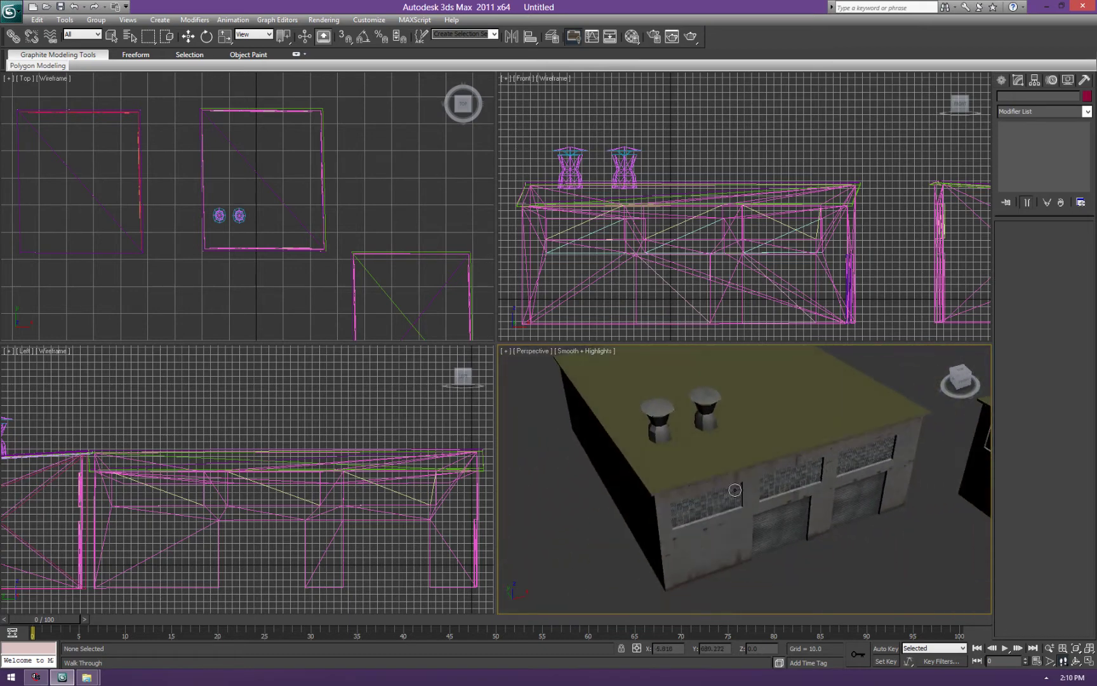
left_click(112, 37)
left_click(768, 443)
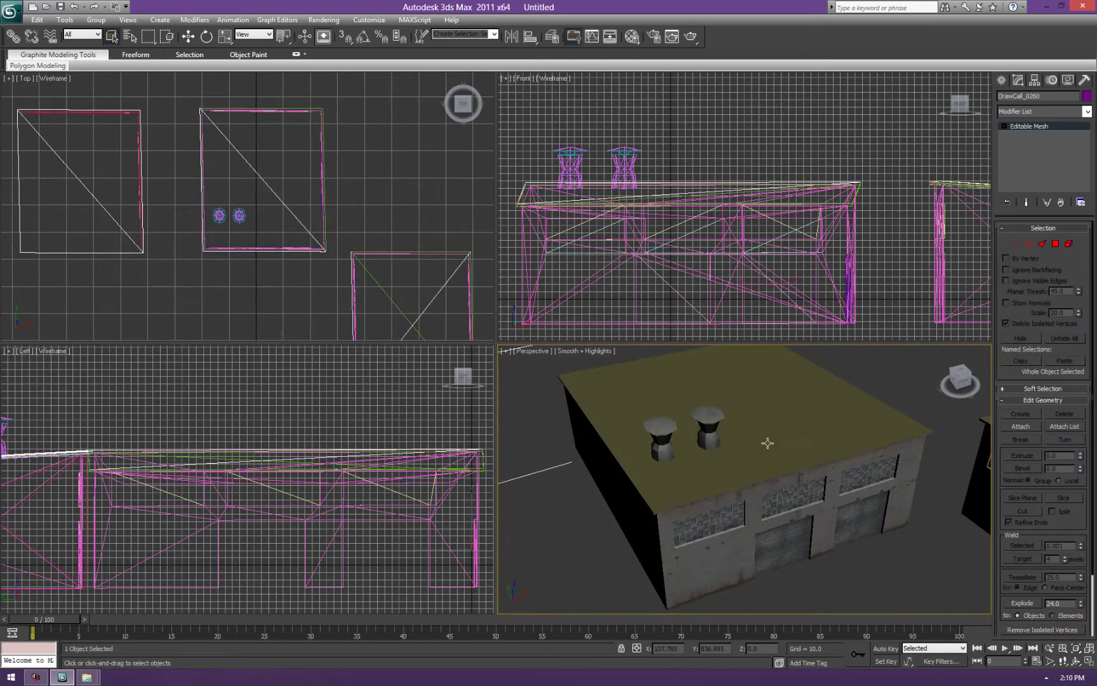
key("Delete")
left_click(768, 442)
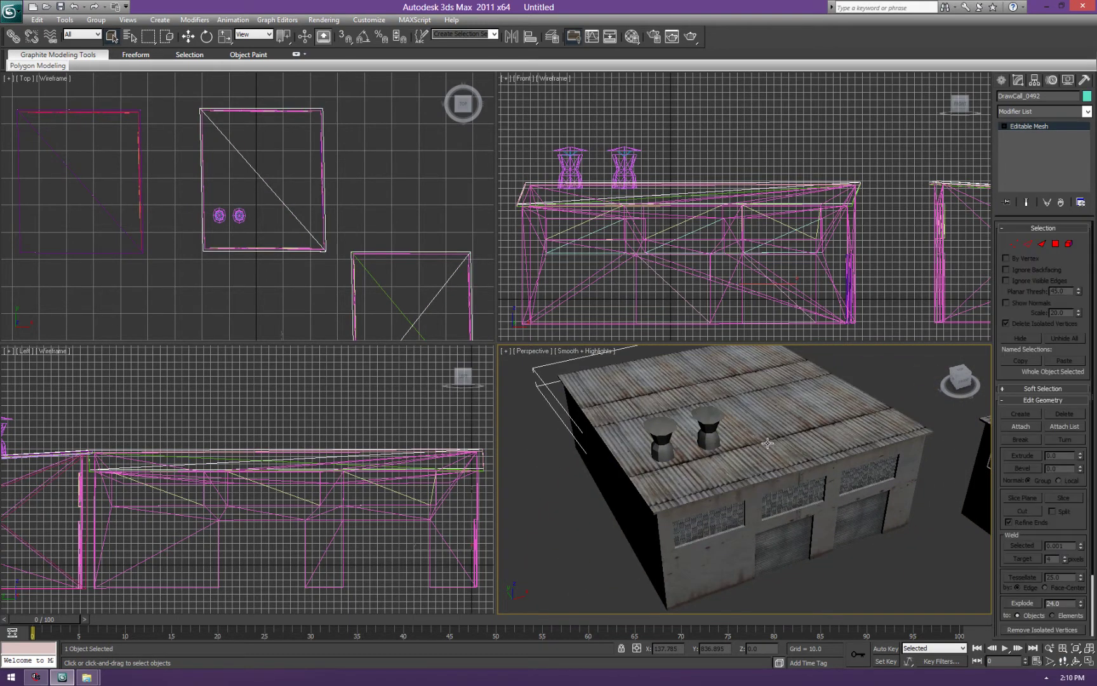
key("Delete")
left_click(768, 443)
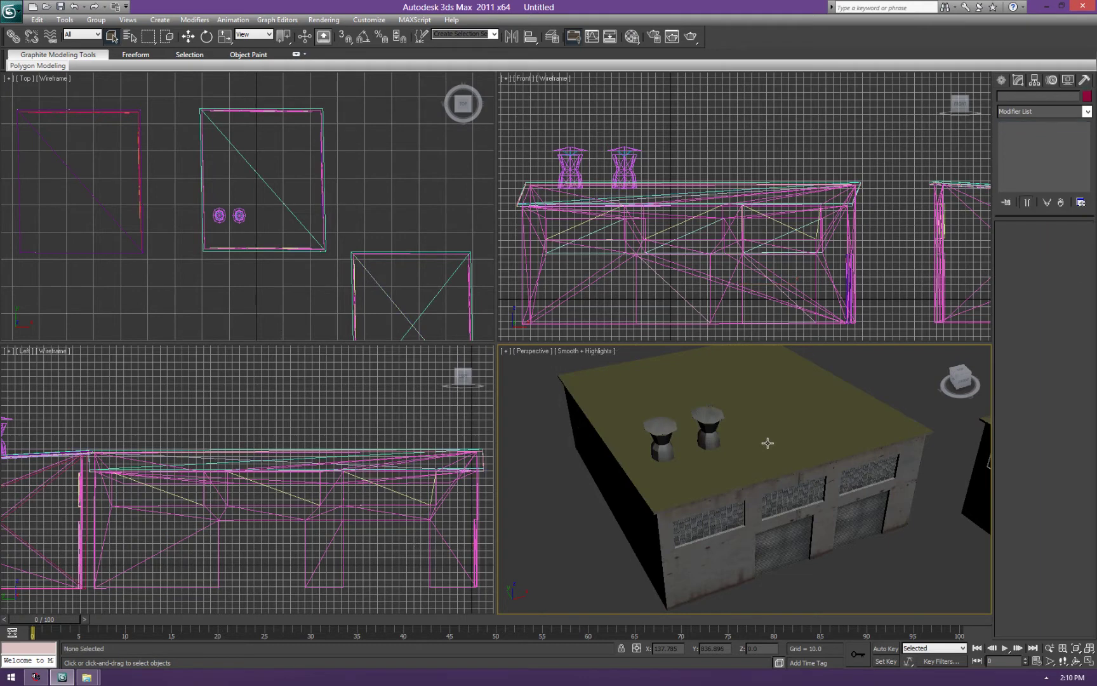
left_click(768, 434)
key("Delete")
Delete the untextured duplicate wall mesh, DrawCall_0239, and duplicate window mesh, DrawCall_0238, on the warehouse's rear side
key("Up")
left_click_drag(757, 441, 943, 351)
key("Down")
left_click(110, 39)
left_click(739, 492)
key("Delete")
left_click(751, 496)
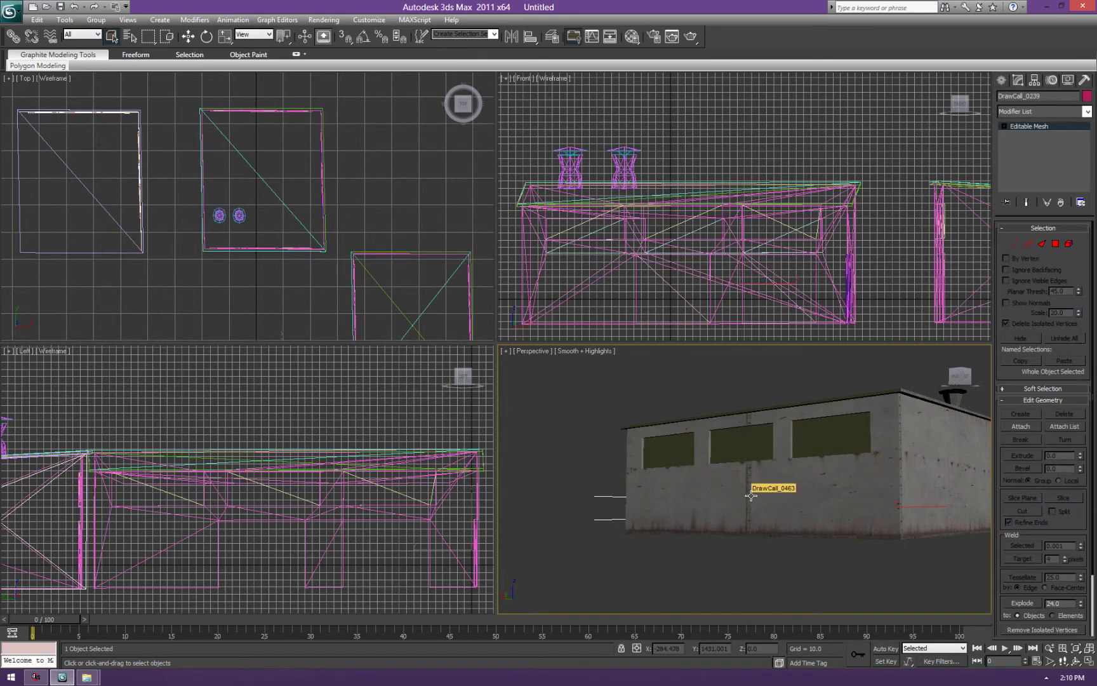
key("Delete")
left_click(749, 454)
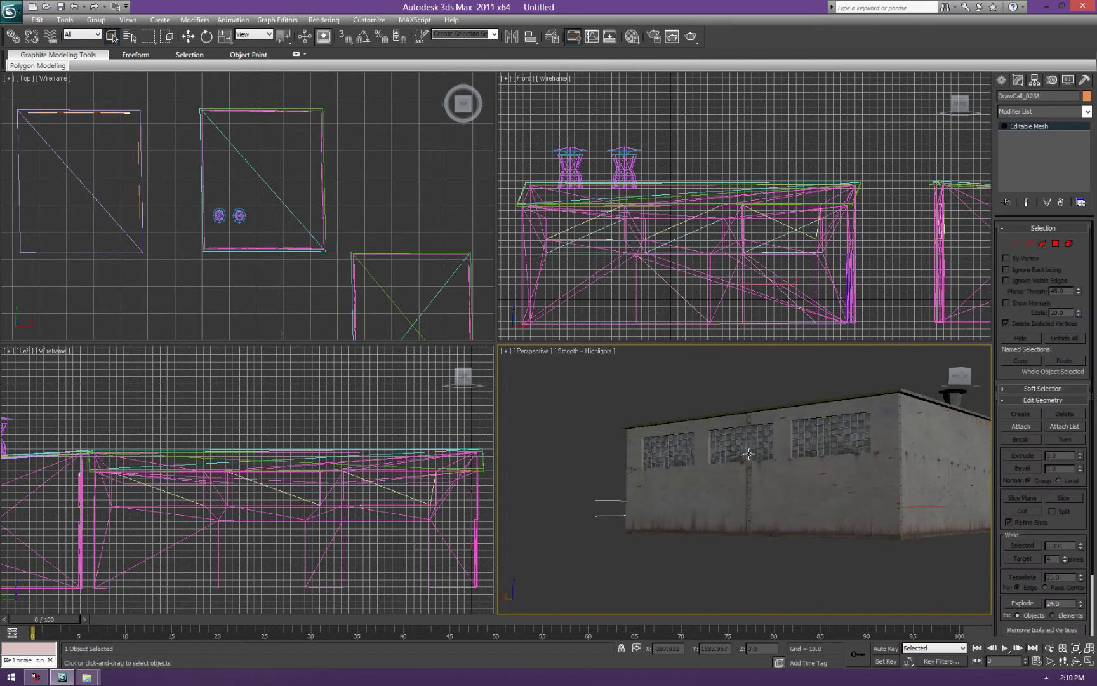
key("Delete")
Delete the untextured duplicate mesh covering the two garage doors around the corner from the rear windows, DrawCall_0251, keeping the textured doors
key("Up")
key("Left")
left_click_drag(752, 496, 913, 500)
key("Left")
key("Up")
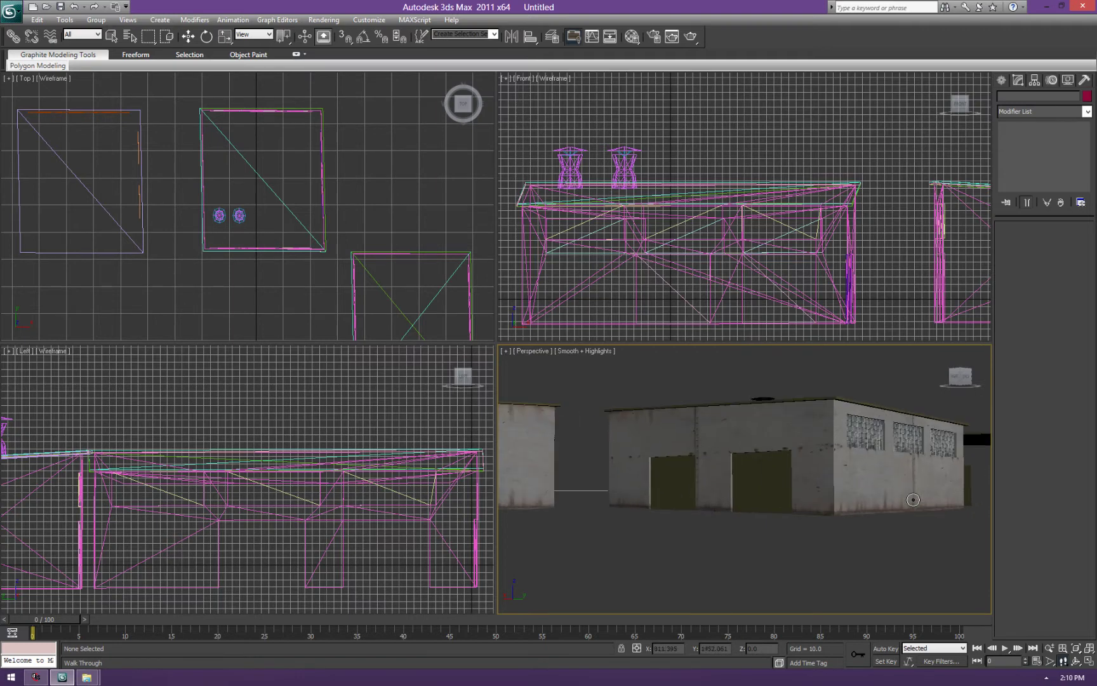
left_click(112, 37)
left_click(778, 488)
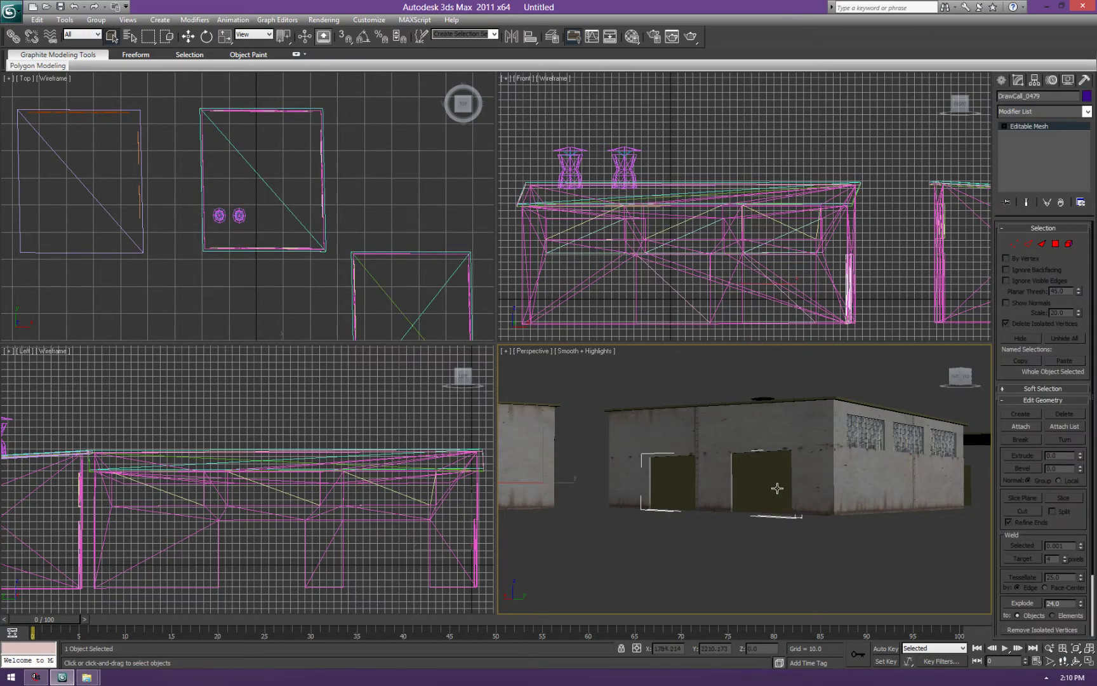
key("Delete")
left_click(770, 487)
key("Delete")
left_click(769, 487)
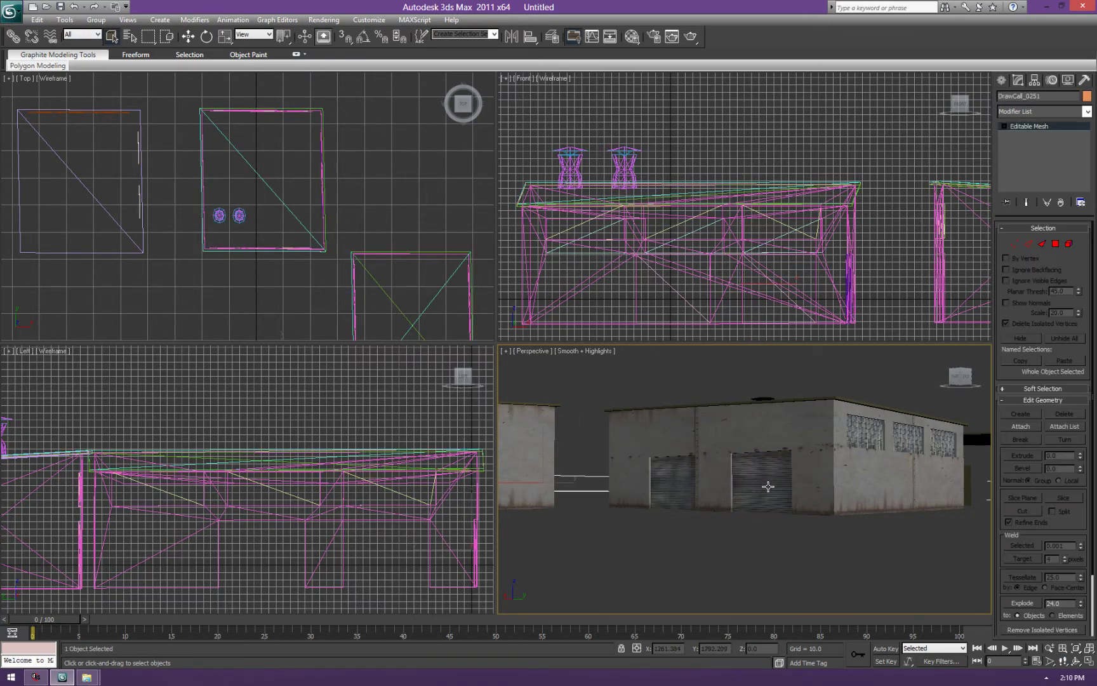
key("Delete")
Delete the untextured duplicate mesh of the ledges beneath the warehouse's rear windows
key("Up")
left_click_drag(782, 502, 839, 570)
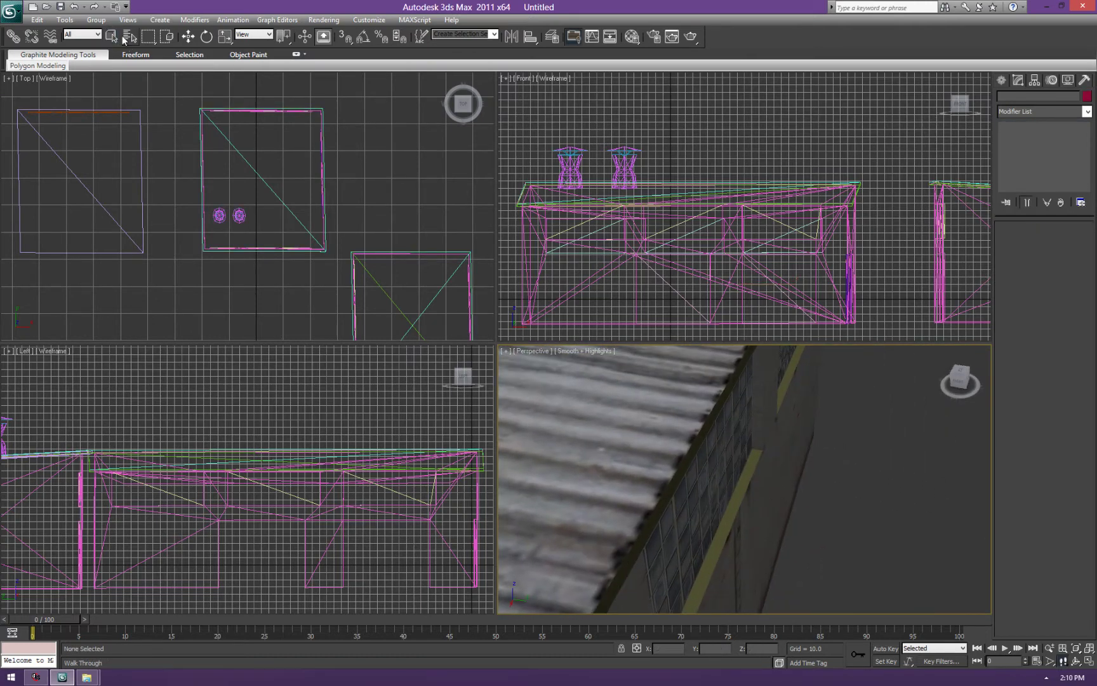
left_click(111, 36)
left_click(724, 535)
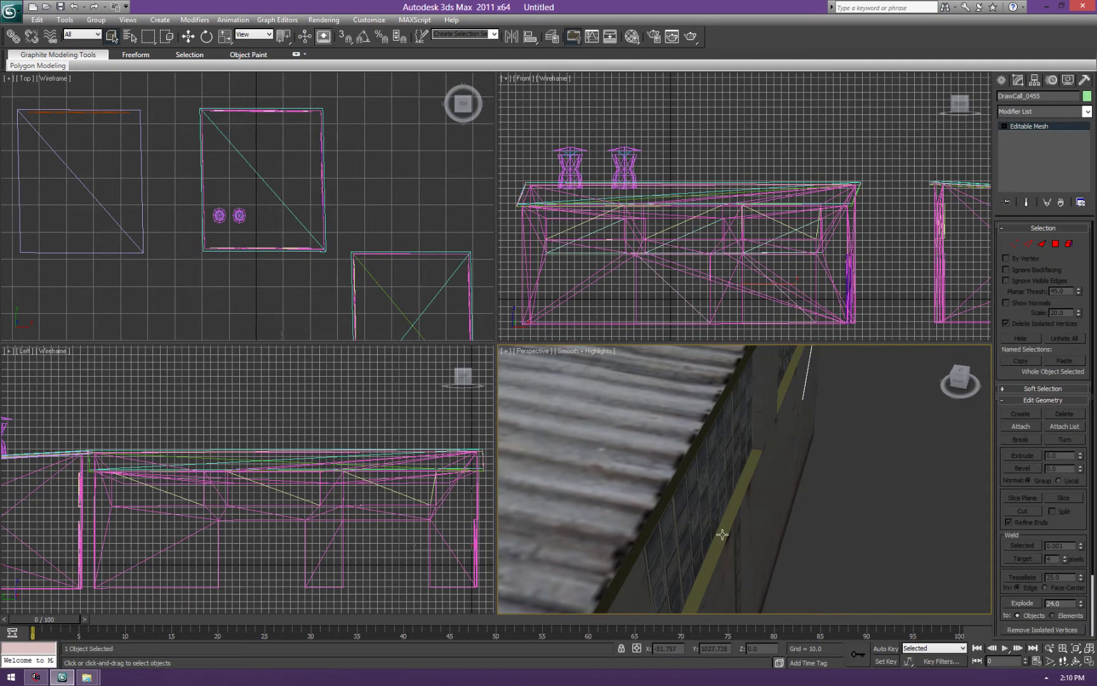
left_click(723, 535)
key("Delete")
Delete the untextured duplicate strip along the warehouse's rear roof edge, DrawCall_0236
key("Up")
left_click_drag(724, 535, 654, 461)
key("Down")
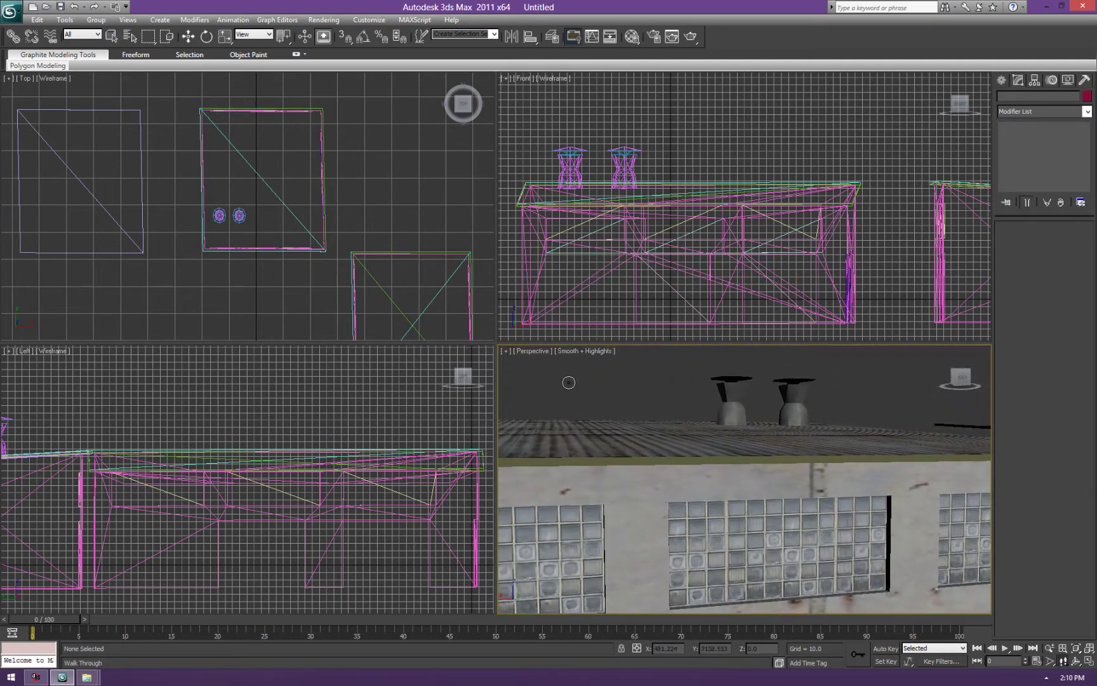
left_click(111, 36)
left_click(665, 463)
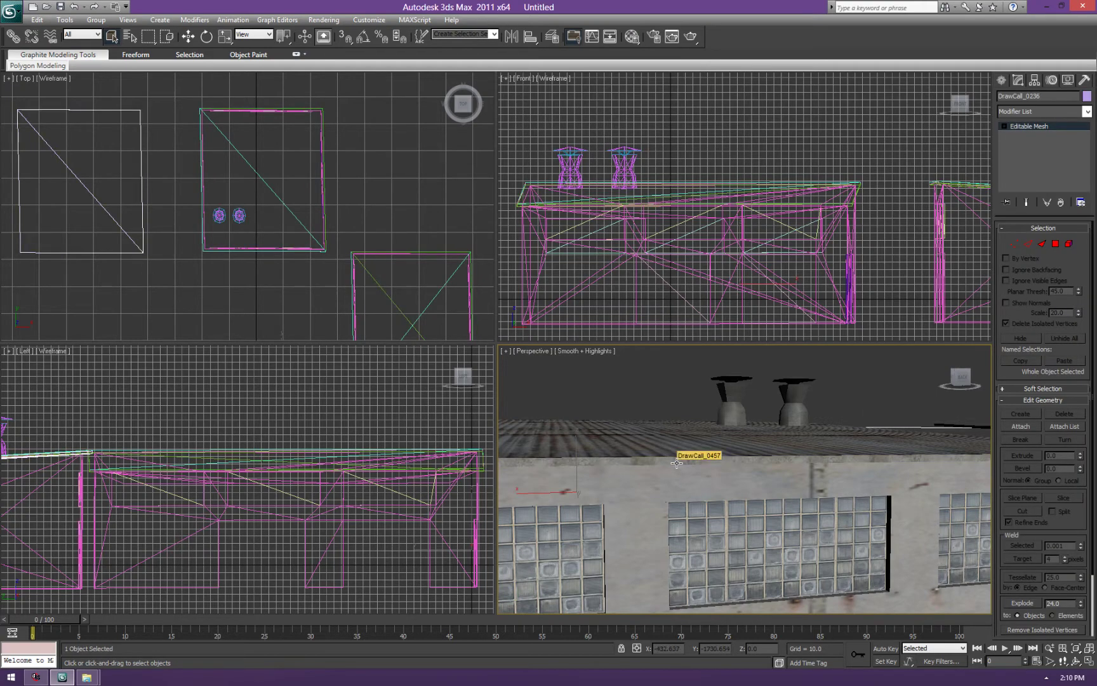
key("Delete")
Inspect the warehouse from several sides for leftover untextured duplicate meshes
key("Up")
key("Down")
left_click_drag(696, 474, 1008, 460)
key("Up")
key("Down")
key("Up")
key("Down")
key("Up")
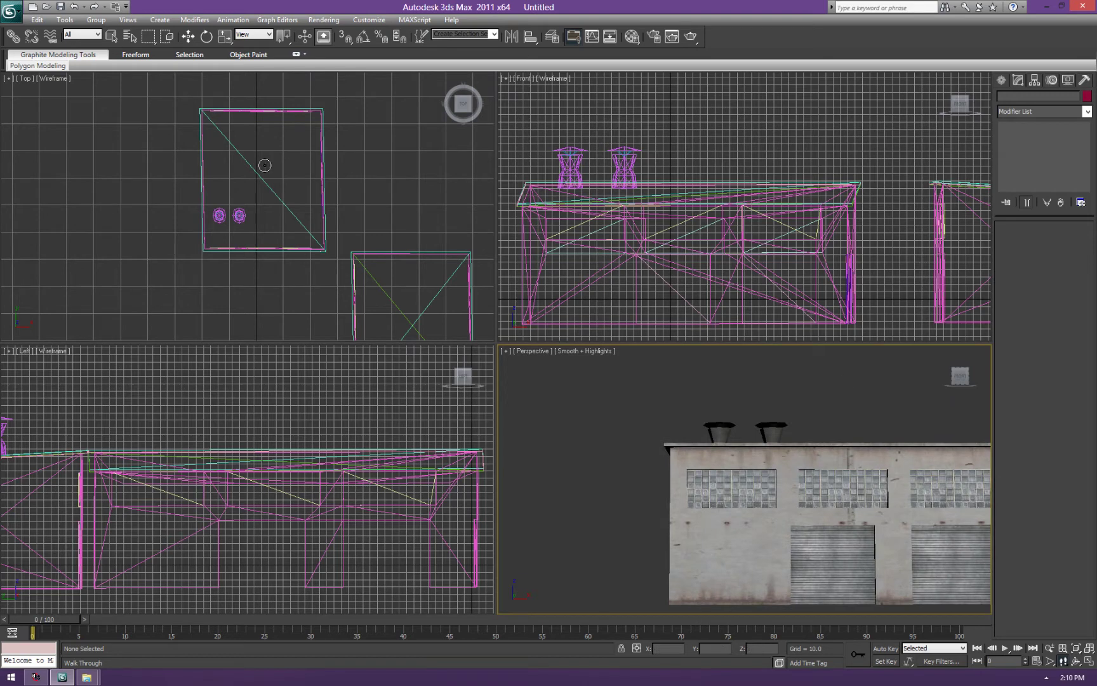
Attach all remaining DrawCall meshes to the roof mesh DrawCall_0492, making one editable mesh
left_click(114, 41)
left_click(252, 167)
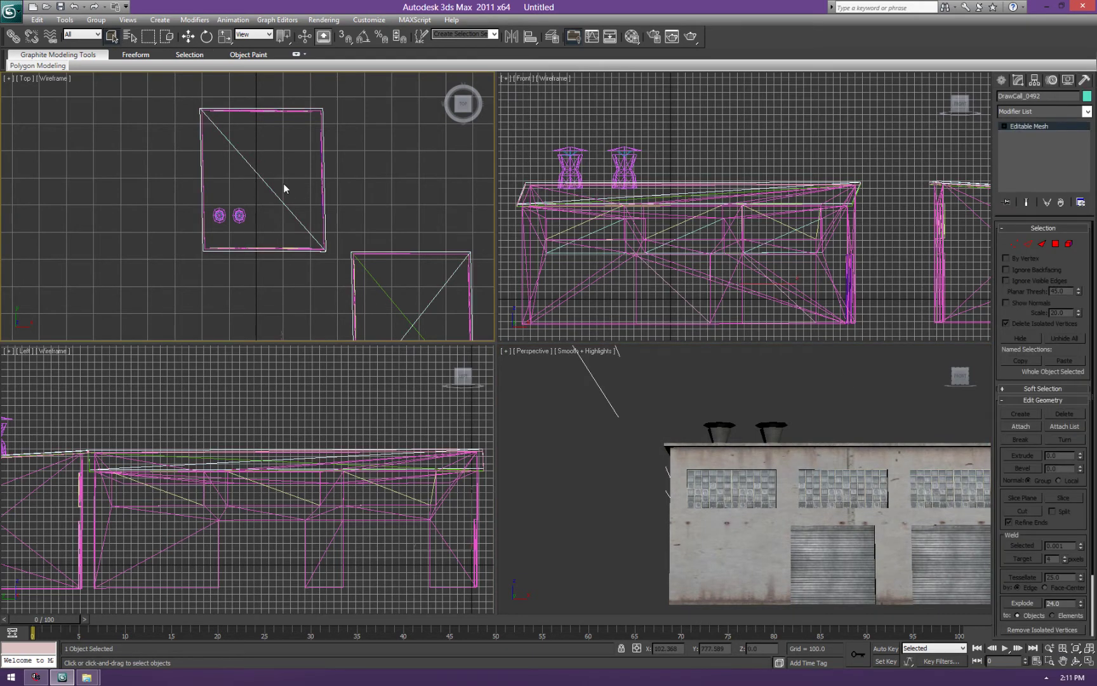
left_click(1072, 429)
left_click(164, 221)
key("ctrl+a")
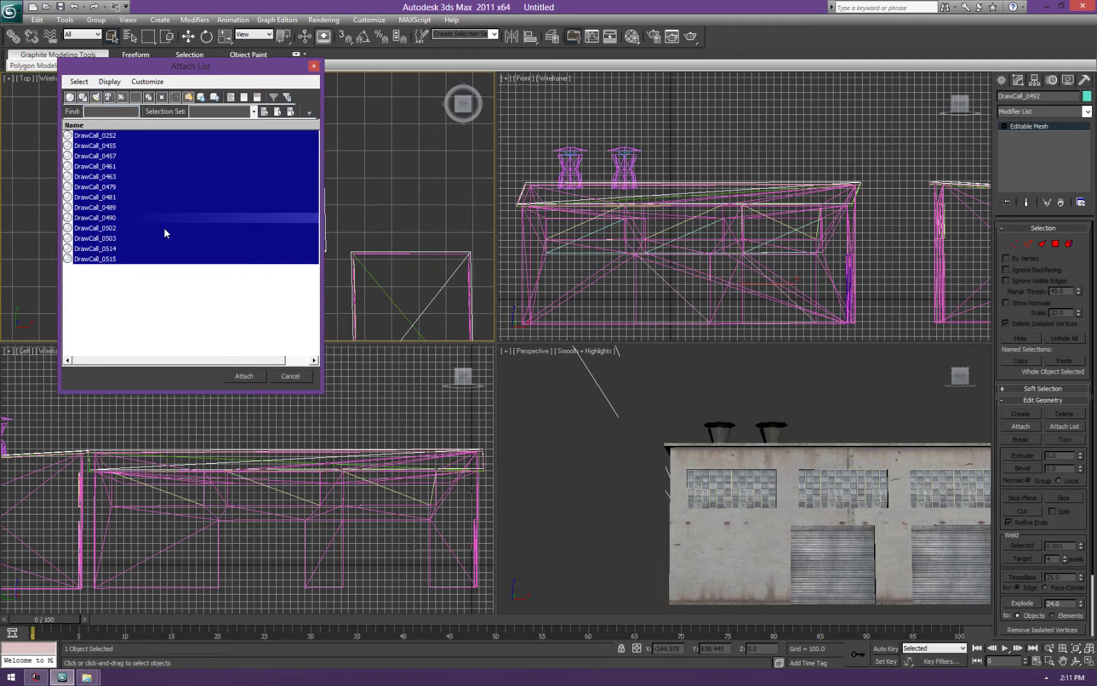
left_click(244, 376)
left_click(597, 319)
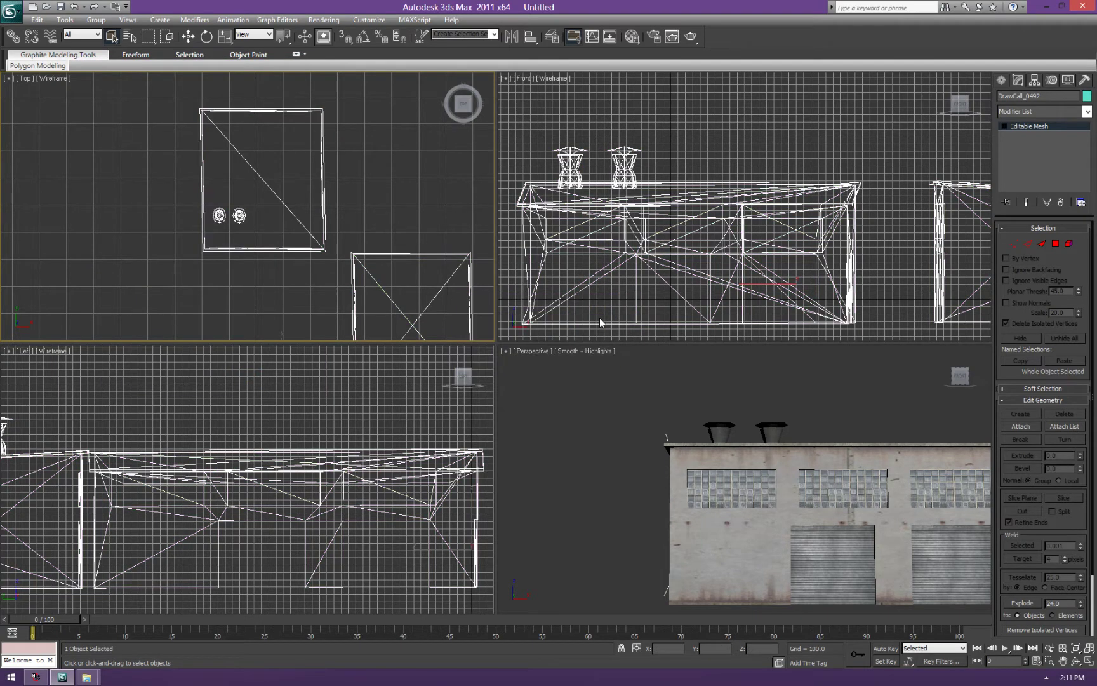
Delete every vertex outside the complete warehouse with the two roof vents by inverting its vertex selection
left_click(1014, 243)
left_click_drag(194, 106, 338, 262)
left_click(38, 20)
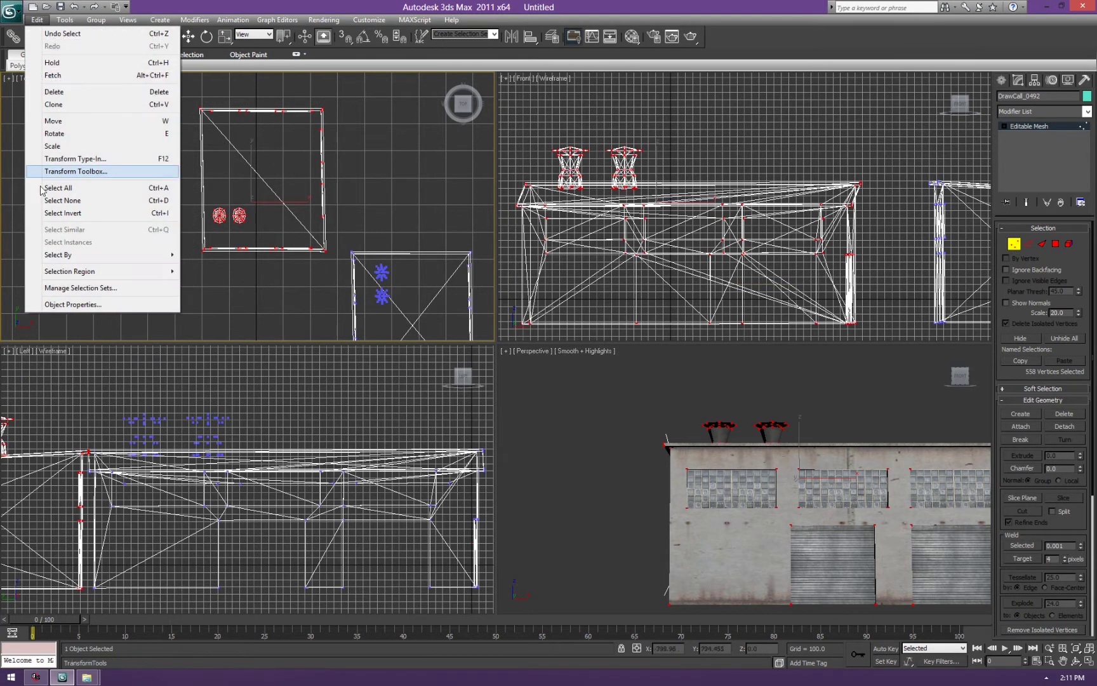
left_click(64, 213)
key("Delete")
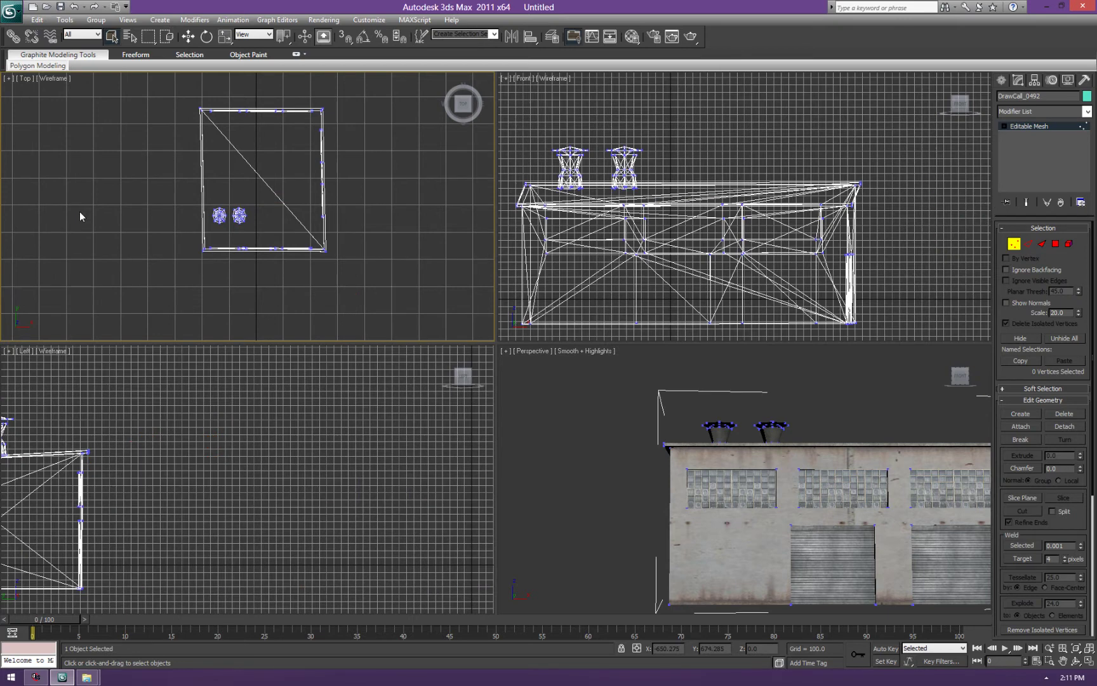
left_click(1014, 244)
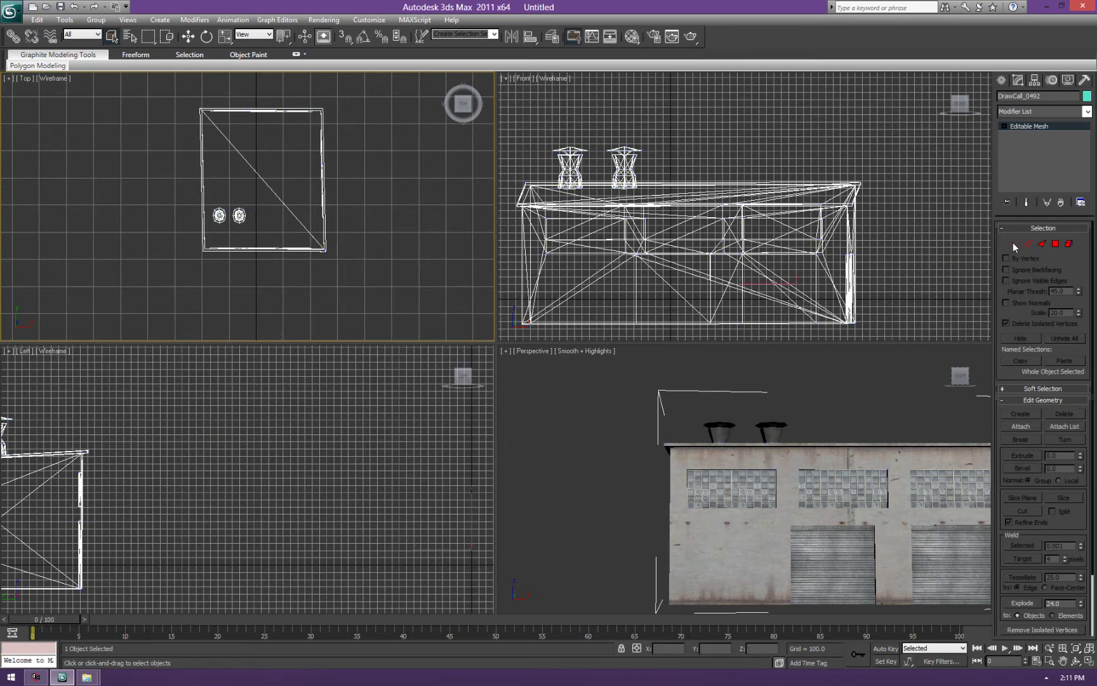
Center the warehouse mesh's pivot to the object
left_click(1036, 79)
left_click(1045, 152)
left_click(1045, 211)
left_click(1039, 157)
Move the warehouse mesh to the grid origin with its base on the ground plane
left_click(188, 36)
right_click(336, 165)
left_click(159, 194)
scroll(153, 194, "down", 8)
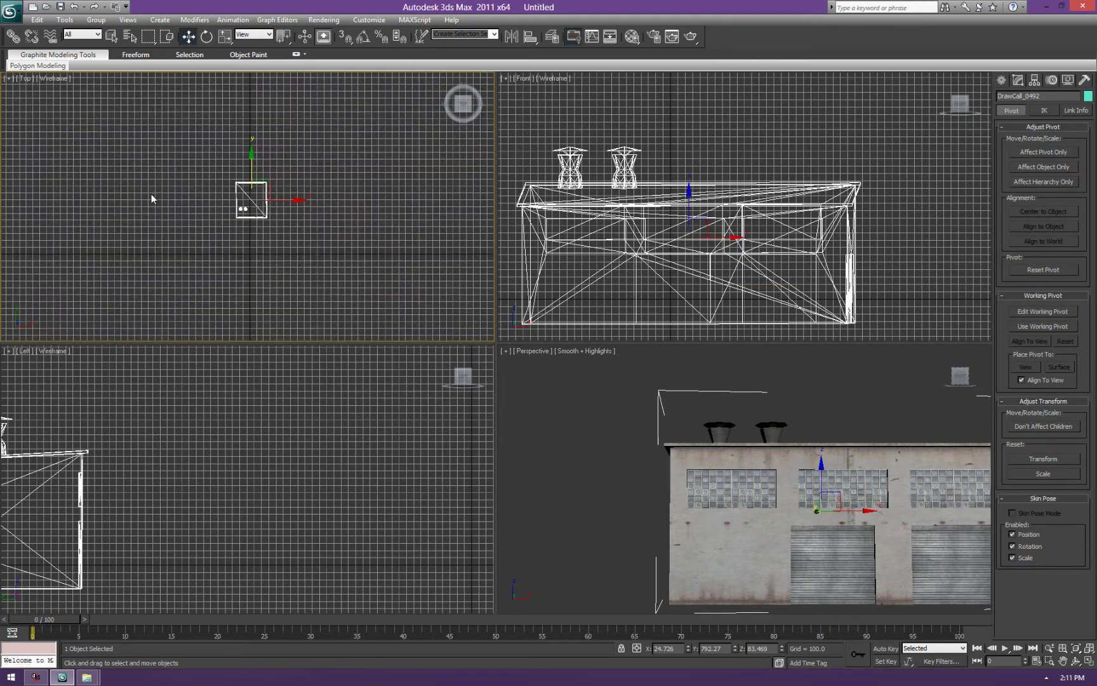
left_click_drag(258, 183, 258, 221)
left_click(732, 274)
left_click_drag(705, 220, 694, 196)
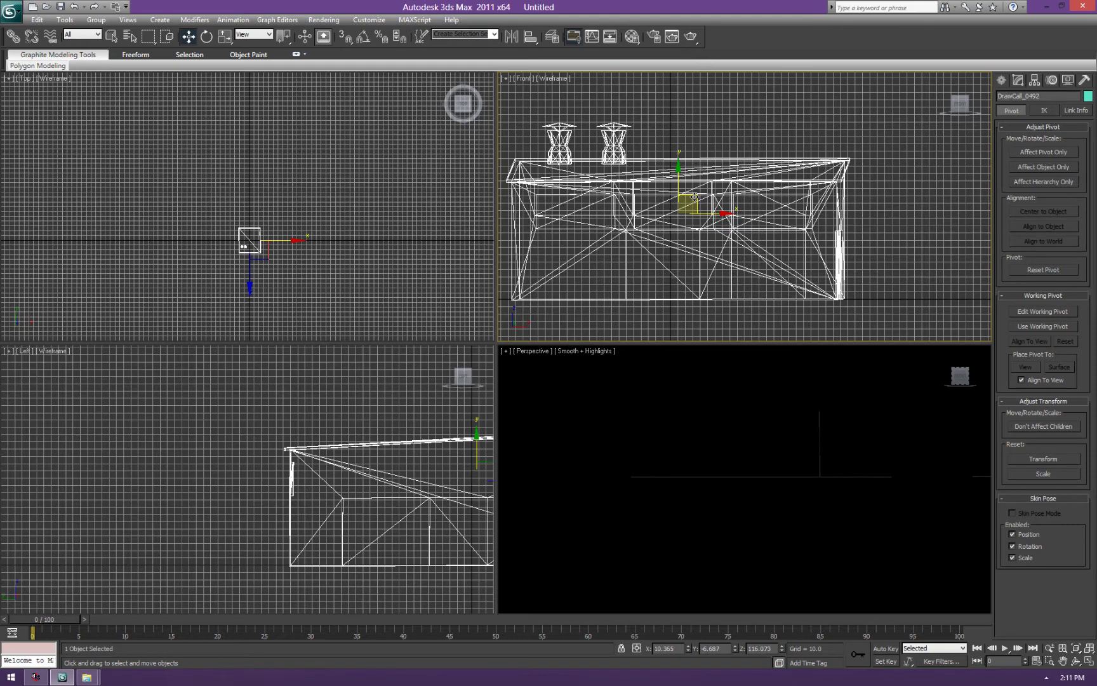
key("ctrl+shift+z")
left_click(953, 384)
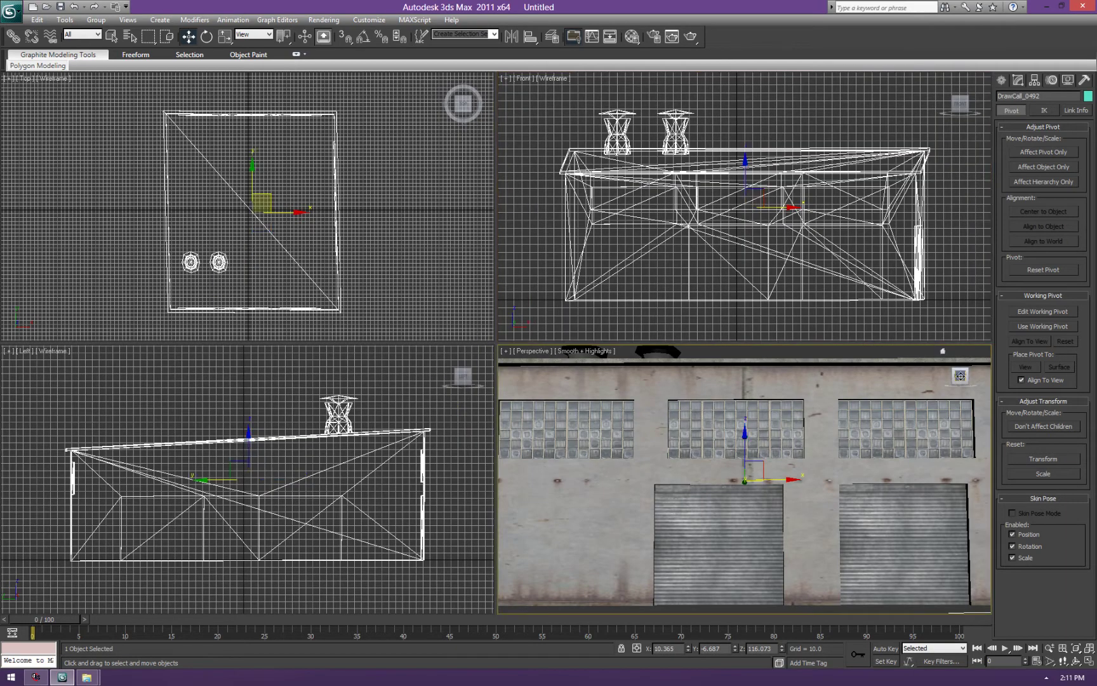
left_click_drag(961, 376, 873, 398)
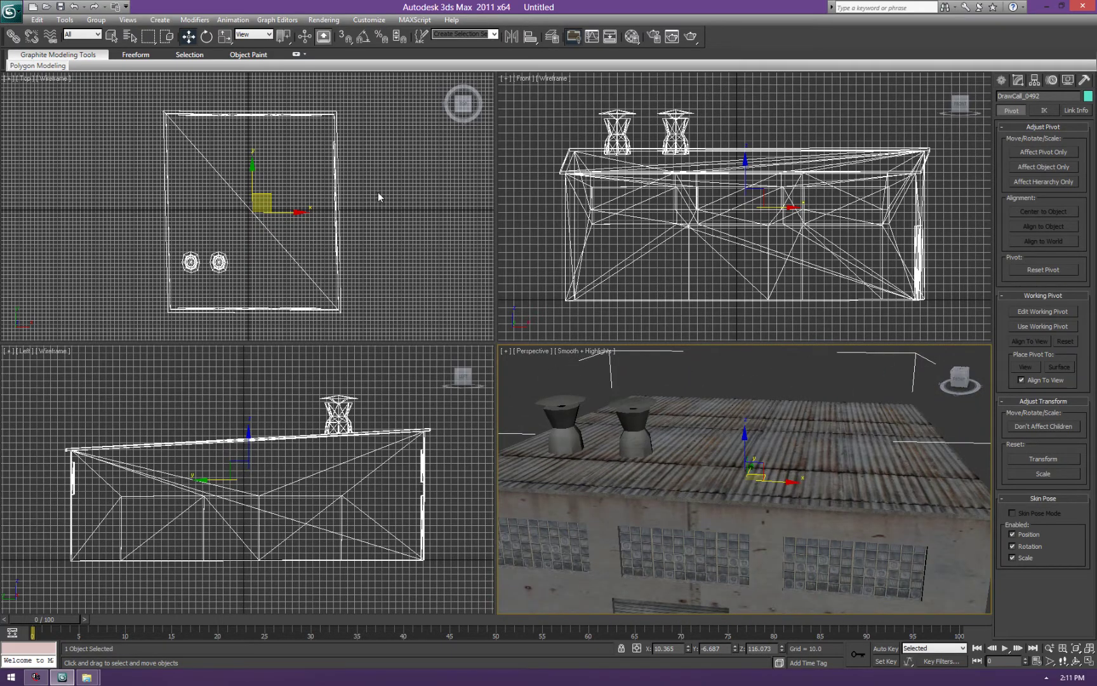
Apply a Skew modifier to the warehouse mesh with Y as the skew axis
left_click(111, 36)
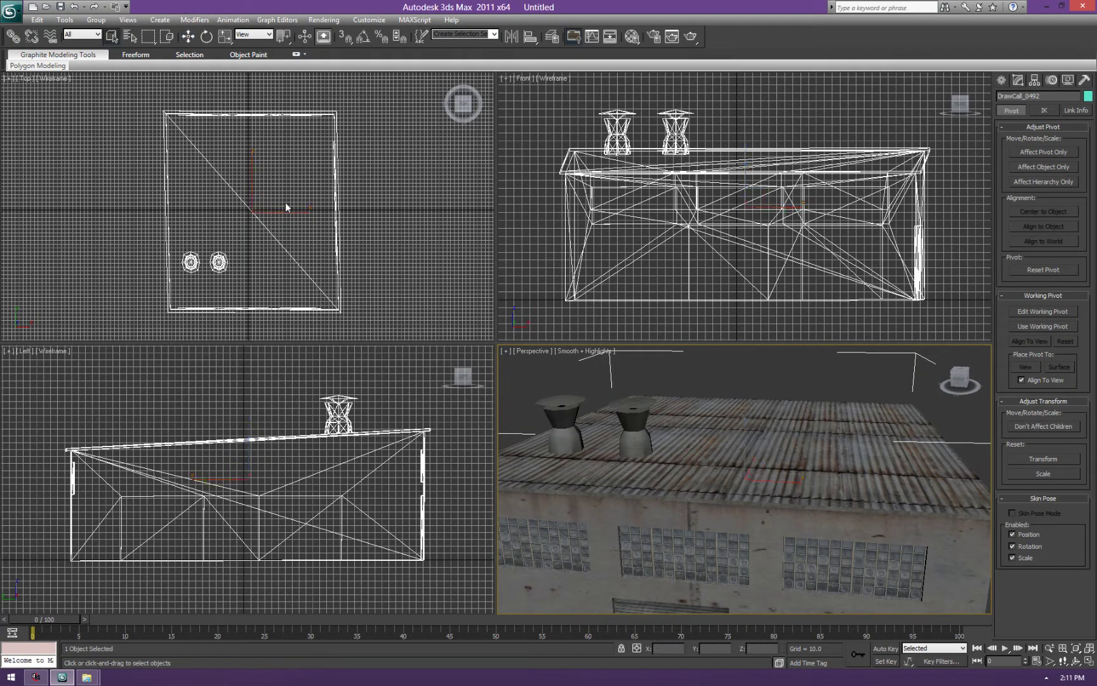
left_click(1019, 80)
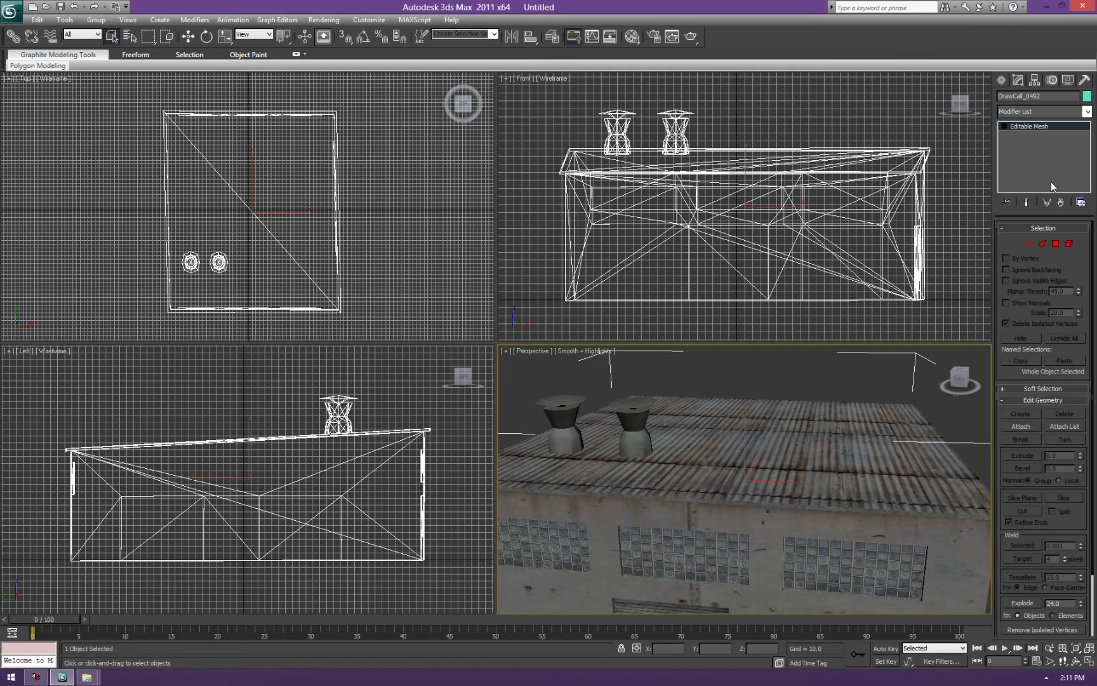
left_click(1087, 111)
left_click_drag(1088, 164, 1087, 343)
left_click(1022, 437)
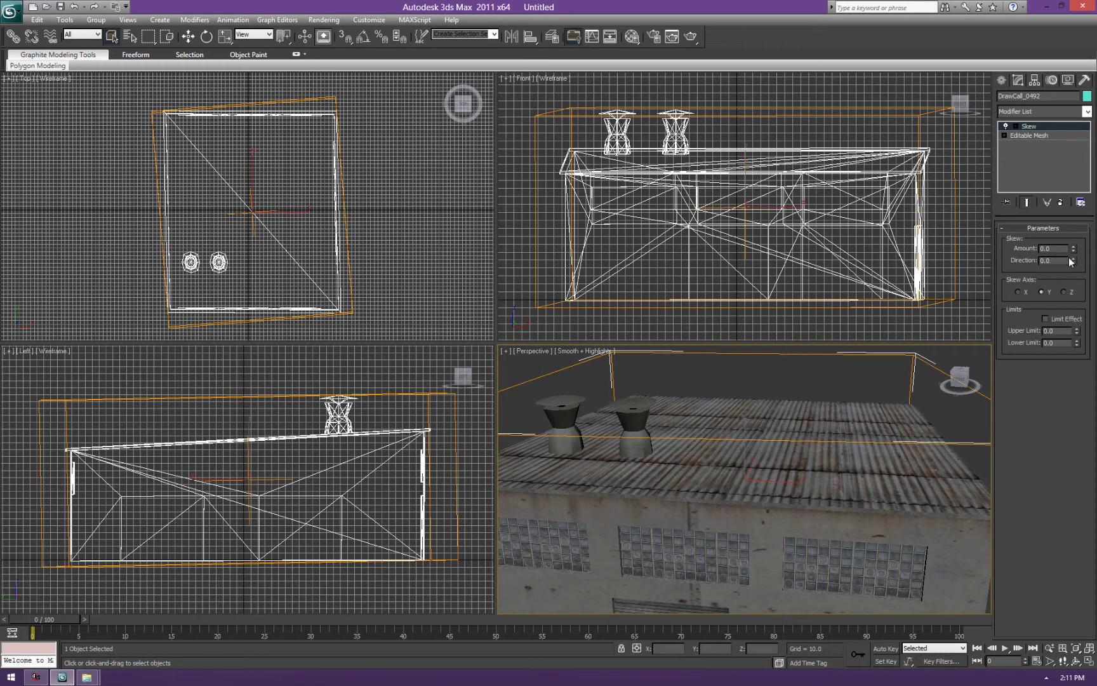
Try skewing the warehouse with a direction of 90 and an amount of about -2.65
type("90")
key("Return")
left_click_drag(1076, 253, 1093, 398)
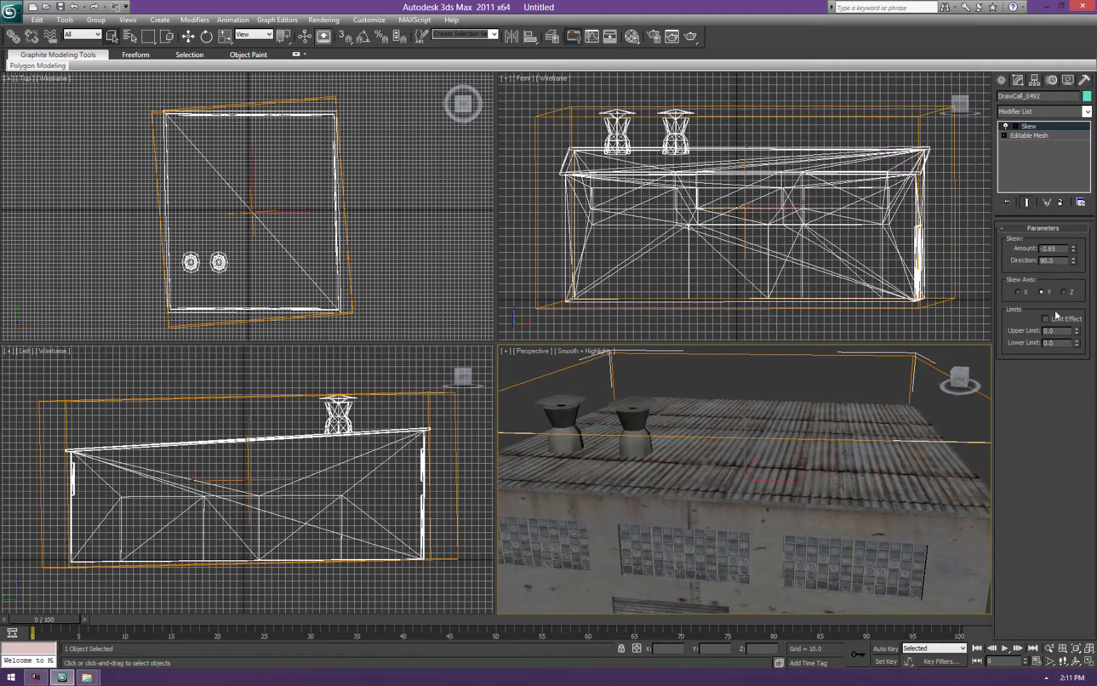
Set the skew direction to 0 and the amount to about 12.746 to straighten the warehouse's side walls
type("0")
key("Return")
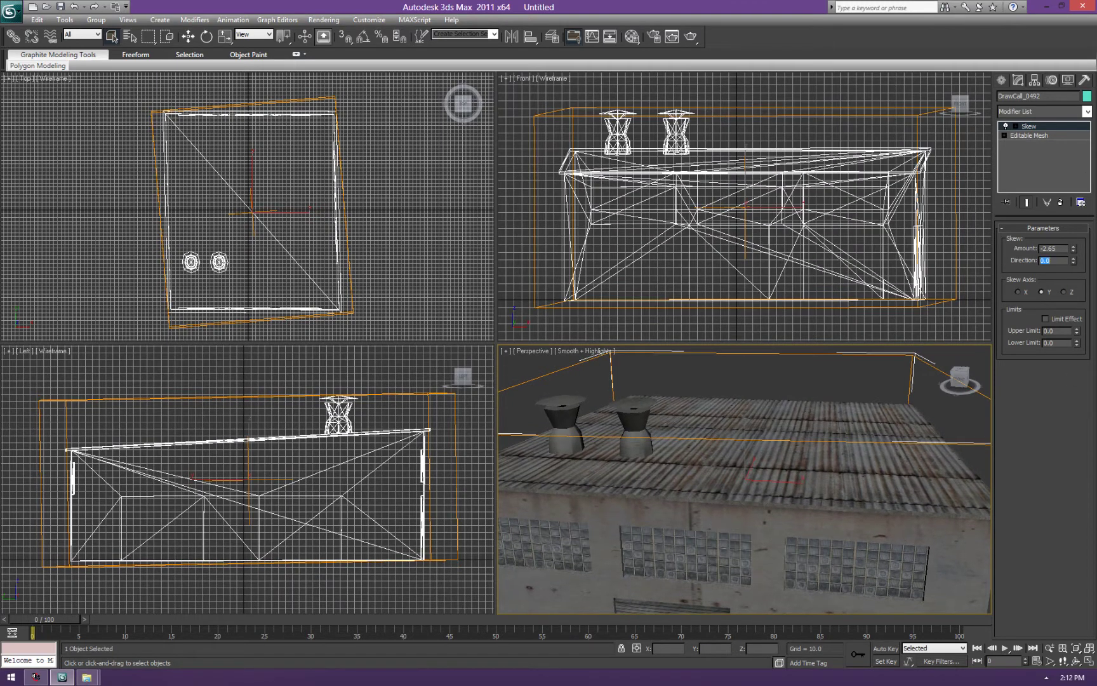
left_click_drag(1074, 249, 1060, 593)
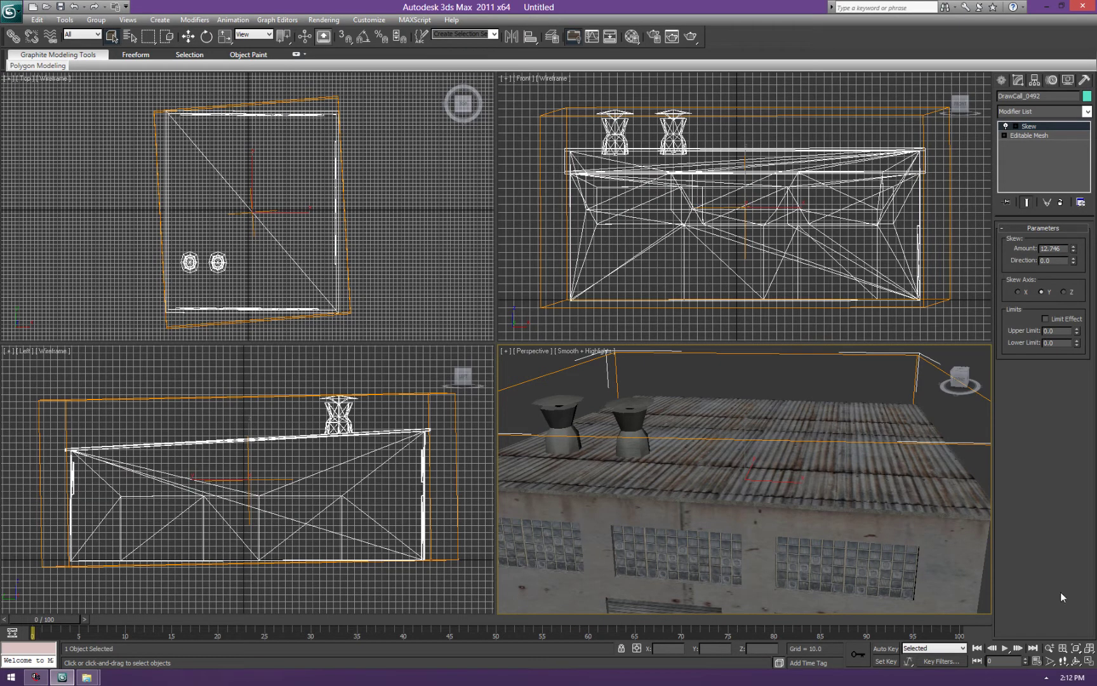
Collapse the warehouse's whole modifier stack into an editable mesh
right_click(1034, 139)
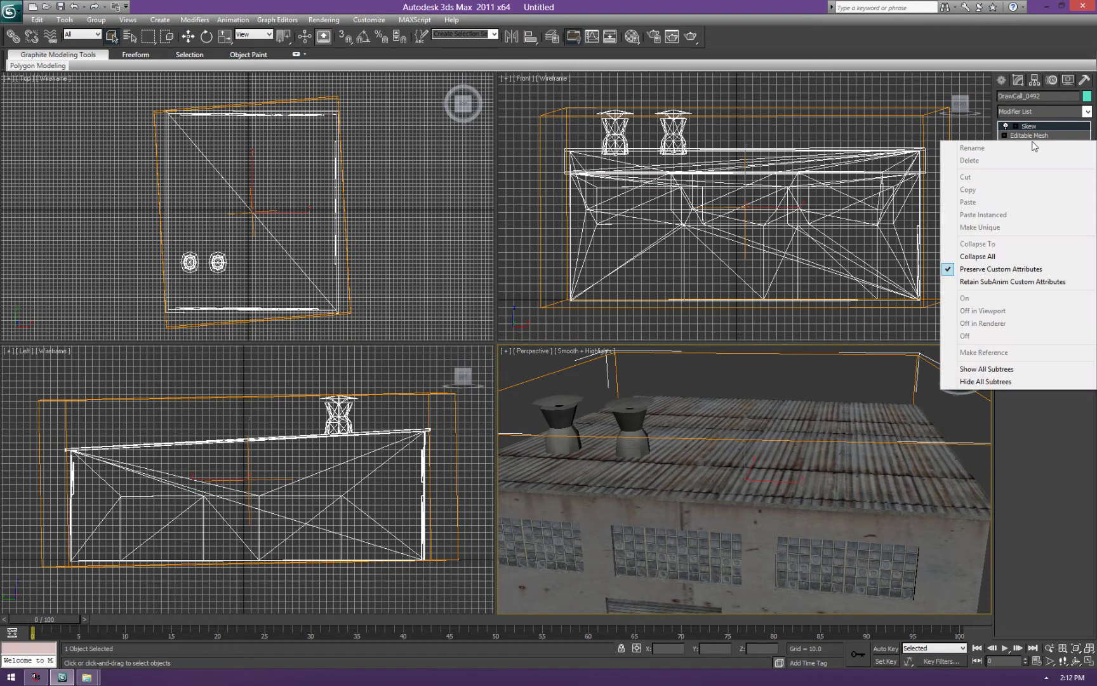
left_click(985, 257)
left_click(986, 258)
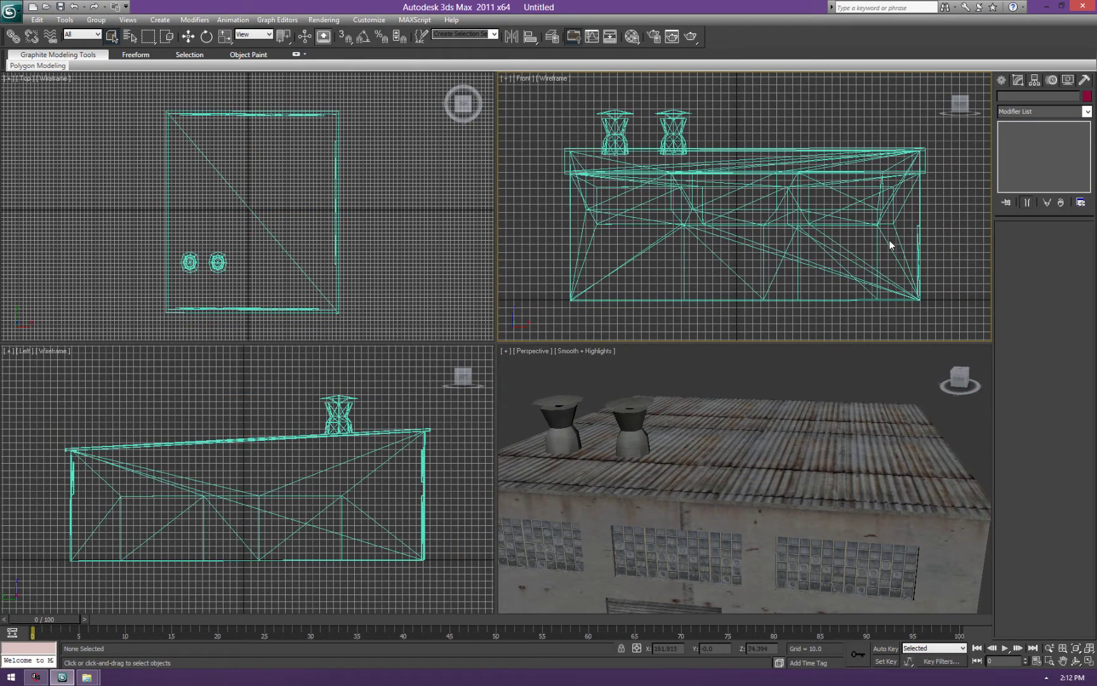
Rotate the warehouse mesh very slightly in the Left view to level its base, and deselect it
left_click(872, 217)
left_click(206, 37)
left_click(286, 463)
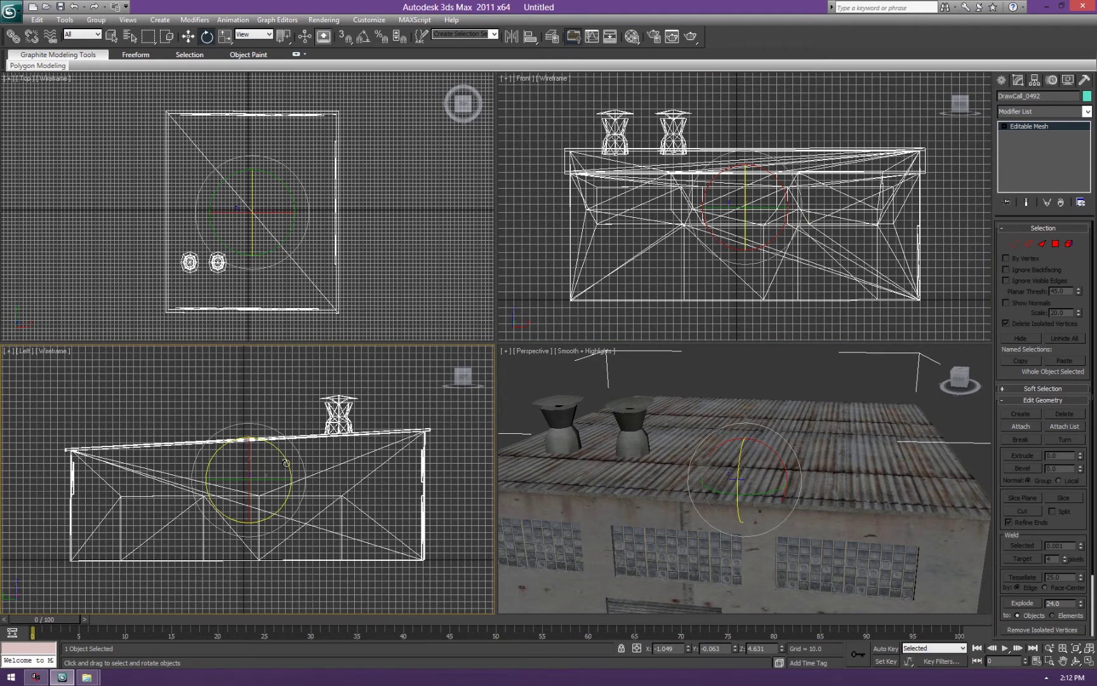
left_click_drag(288, 464, 284, 465)
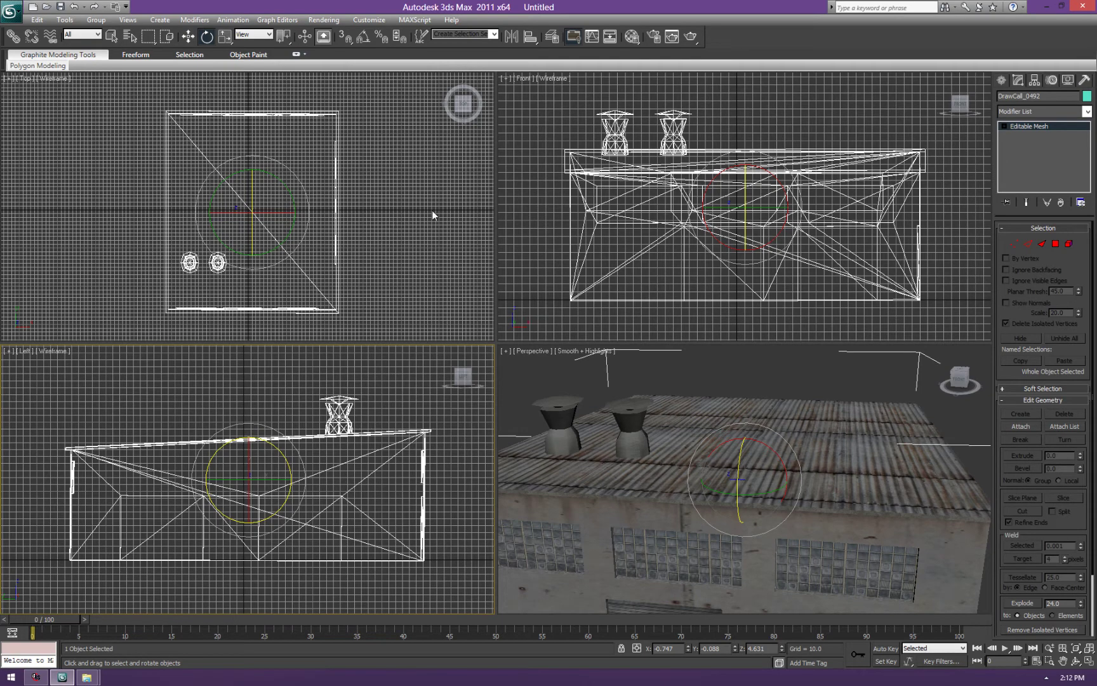
left_click(882, 112)
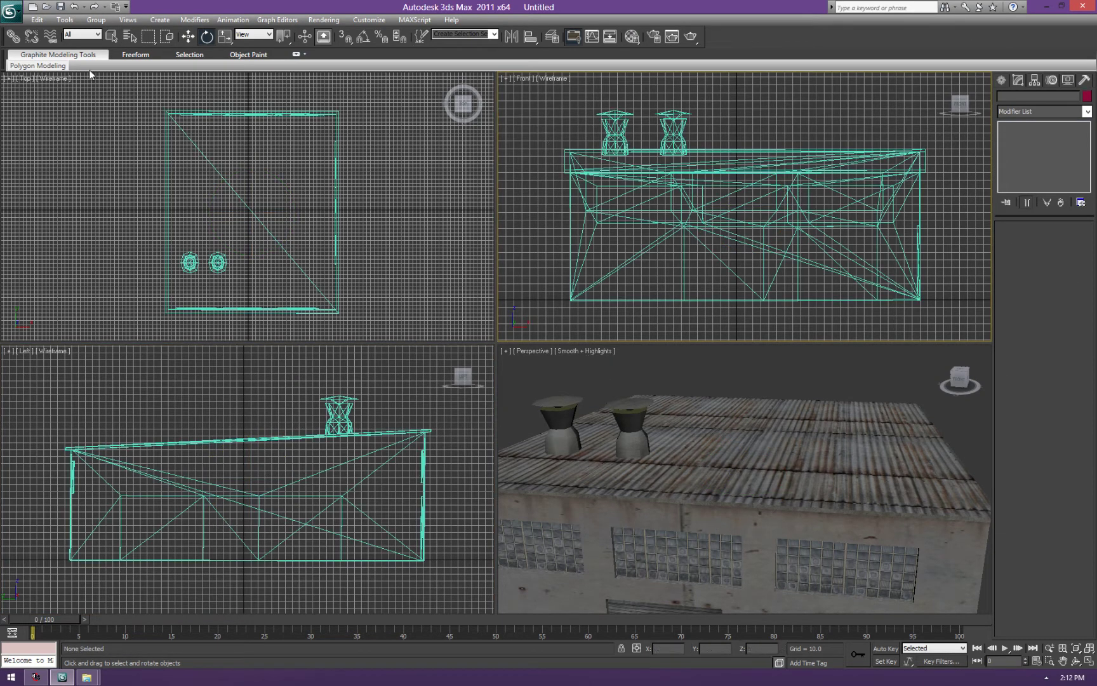
left_click(111, 36)
left_click(284, 250)
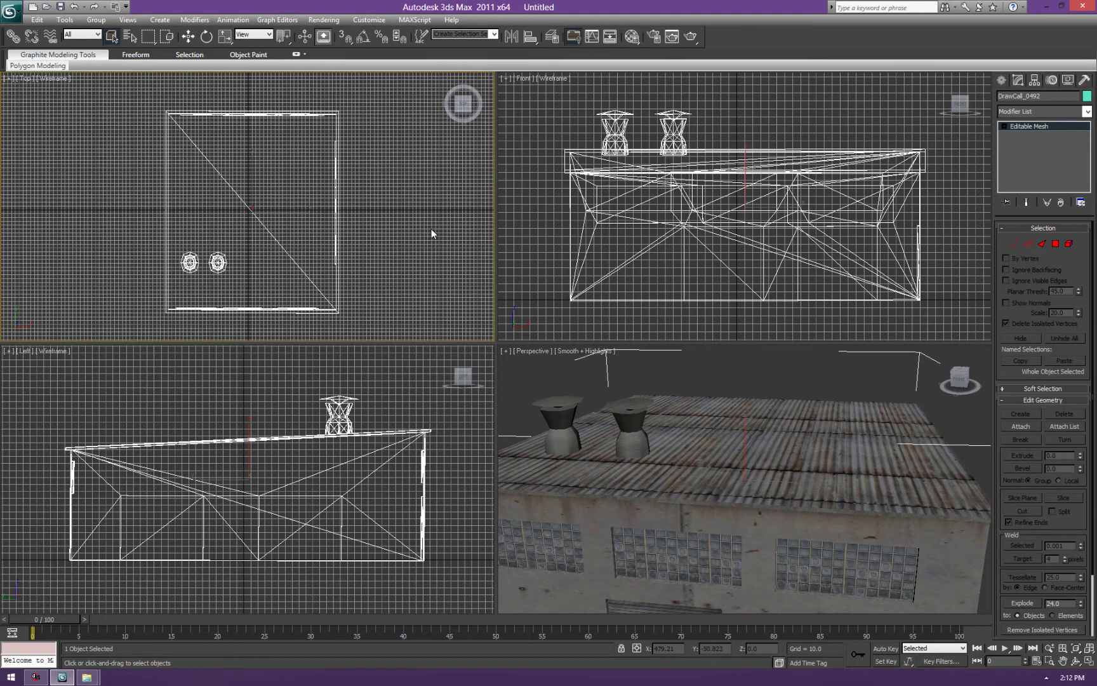
left_click(1087, 112)
scroll(1086, 309, "down", 5)
scroll(1085, 309, "down", 3)
left_click(1029, 464)
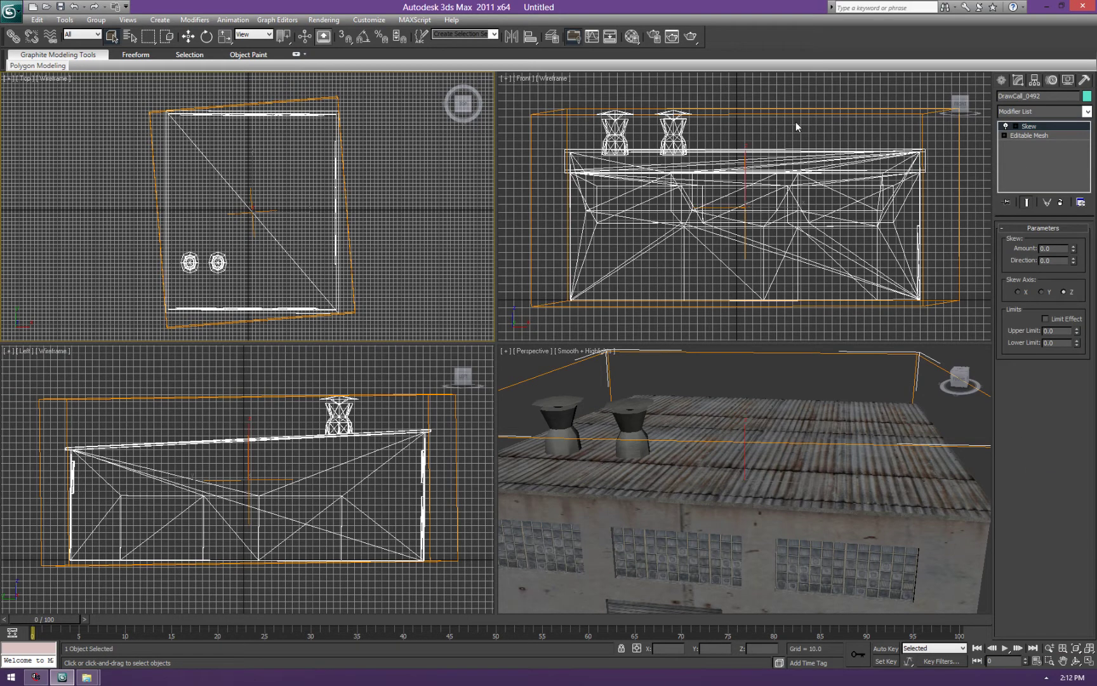
right_click(1055, 127)
left_click(971, 147)
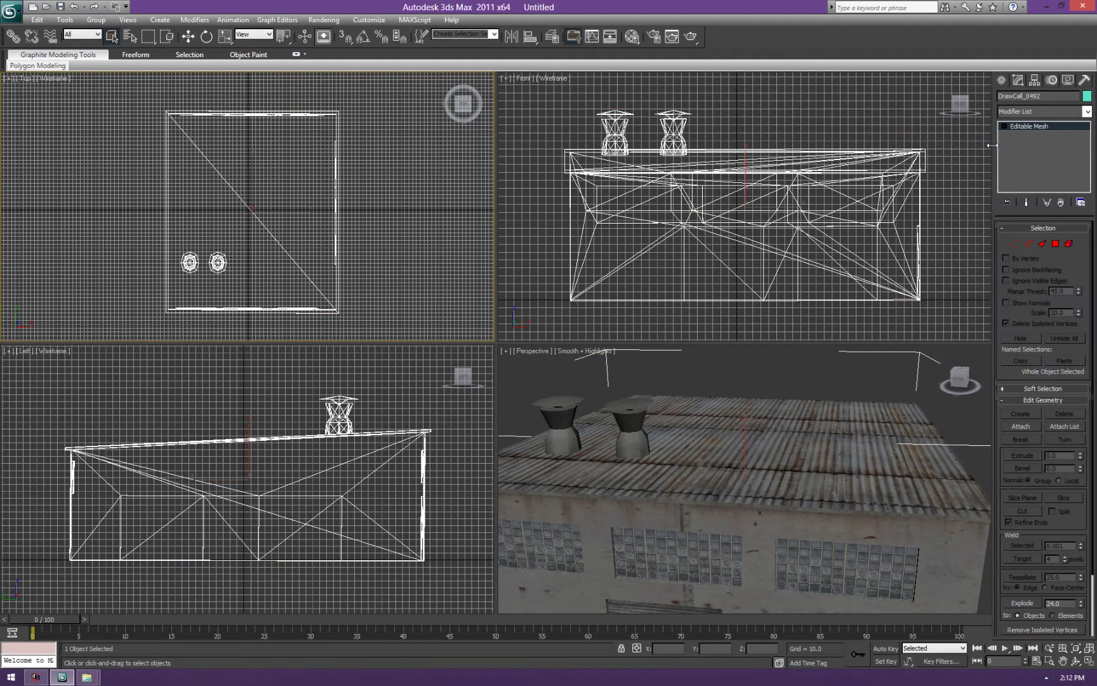
Select all vertices of the warehouse mesh and weld them with a threshold of 0.001
left_click(962, 382)
mouse_move(959, 380)
left_mouse_down()
mouse_move(950, 371)
mouse_move(959, 380)
left_mouse_up()
left_click(914, 501)
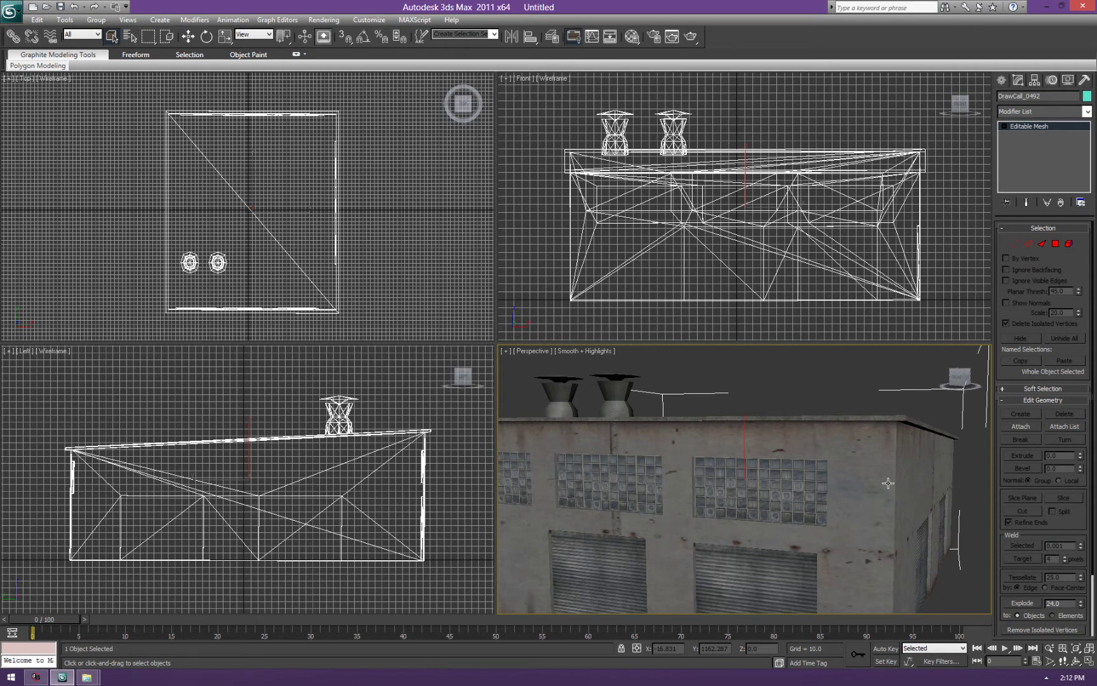
key("1")
key("ctrl+a")
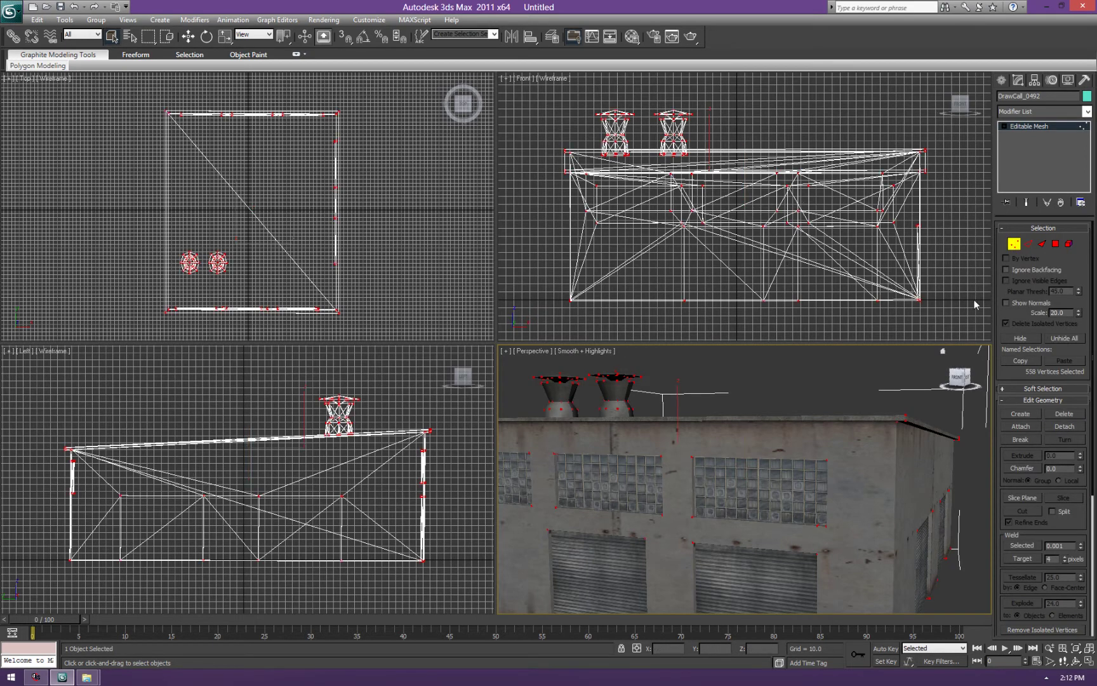
scroll(1093, 372, "down", 1)
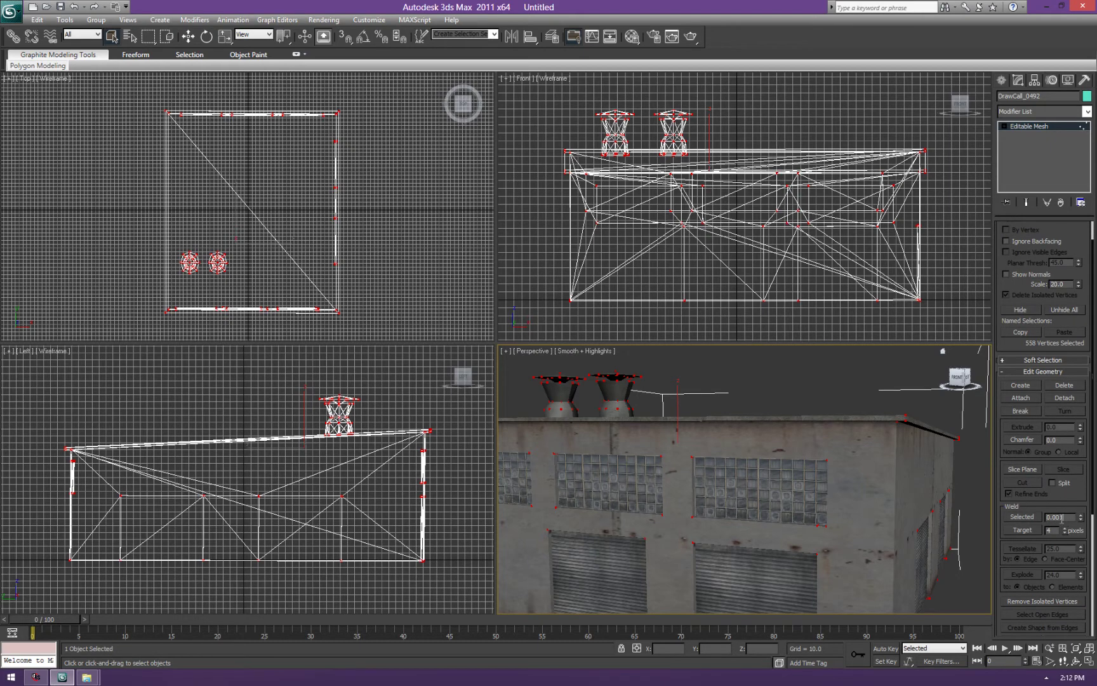
left_click(1022, 518)
left_click(956, 378)
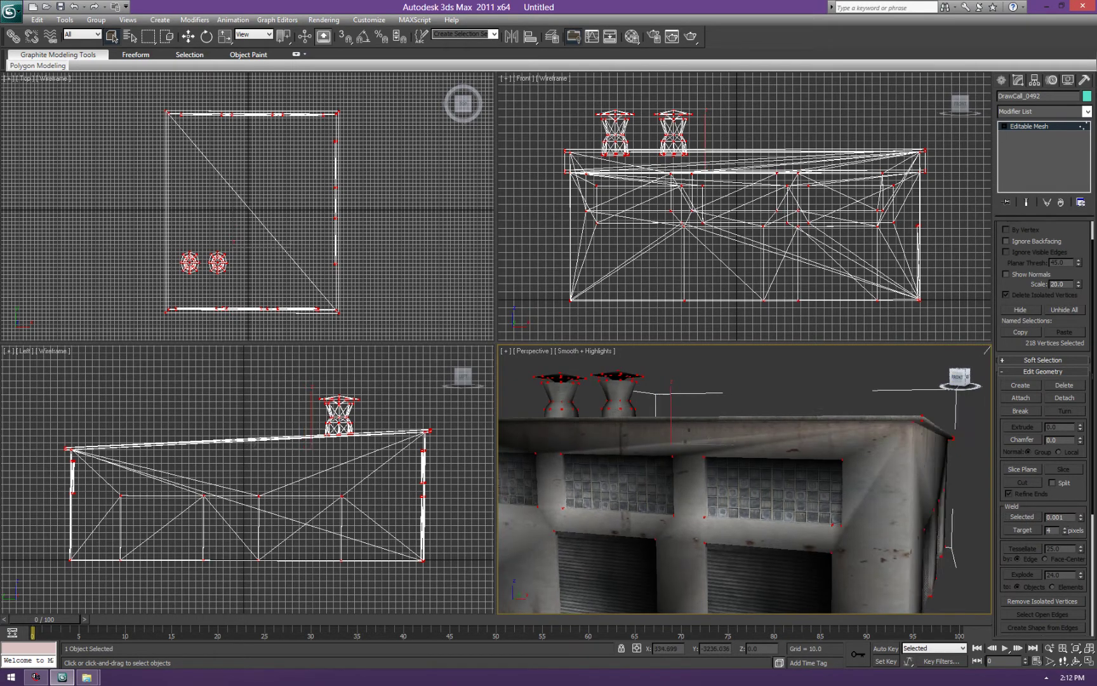
Try a Smooth modifier with Auto Smooth on the warehouse mesh, inspect the shading and delete the modifier
scroll(1093, 234, "up", 1)
left_click(1016, 244)
left_click(1088, 112)
left_click_drag(1088, 149, 1086, 346)
left_click(1018, 462)
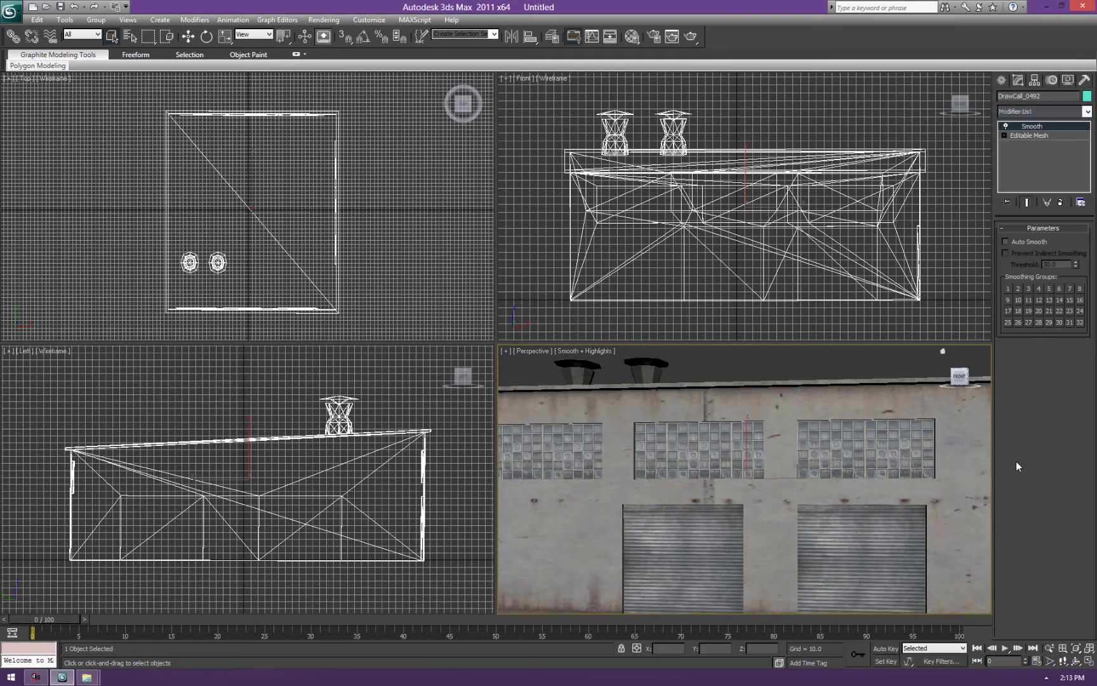
left_click(1005, 242)
mouse_move(957, 377)
left_mouse_down()
mouse_move(934, 419)
mouse_move(896, 383)
mouse_move(845, 397)
mouse_move(909, 397)
mouse_move(959, 380)
left_mouse_up()
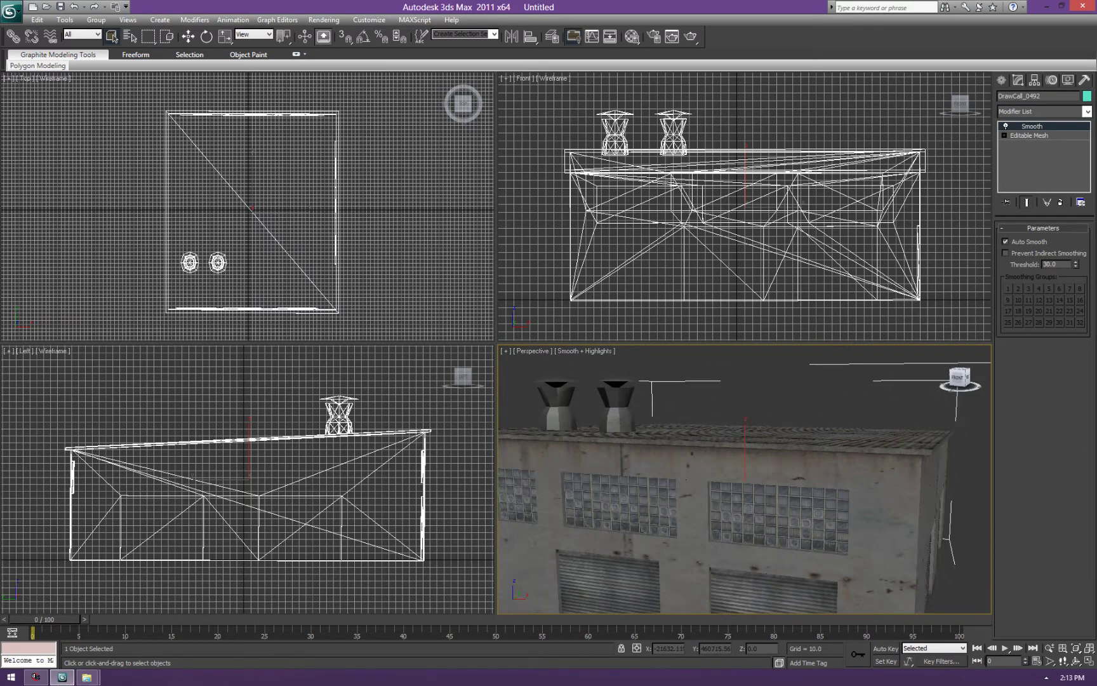
left_click(1018, 243)
right_click(1030, 127)
left_click(978, 142)
Try breaking all of the warehouse's normals with an Edit Normals modifier, and delete that modifier
left_click(1087, 111)
scroll(1090, 170, "down", 3)
scroll(1091, 170, "down", 3)
left_click(1036, 285)
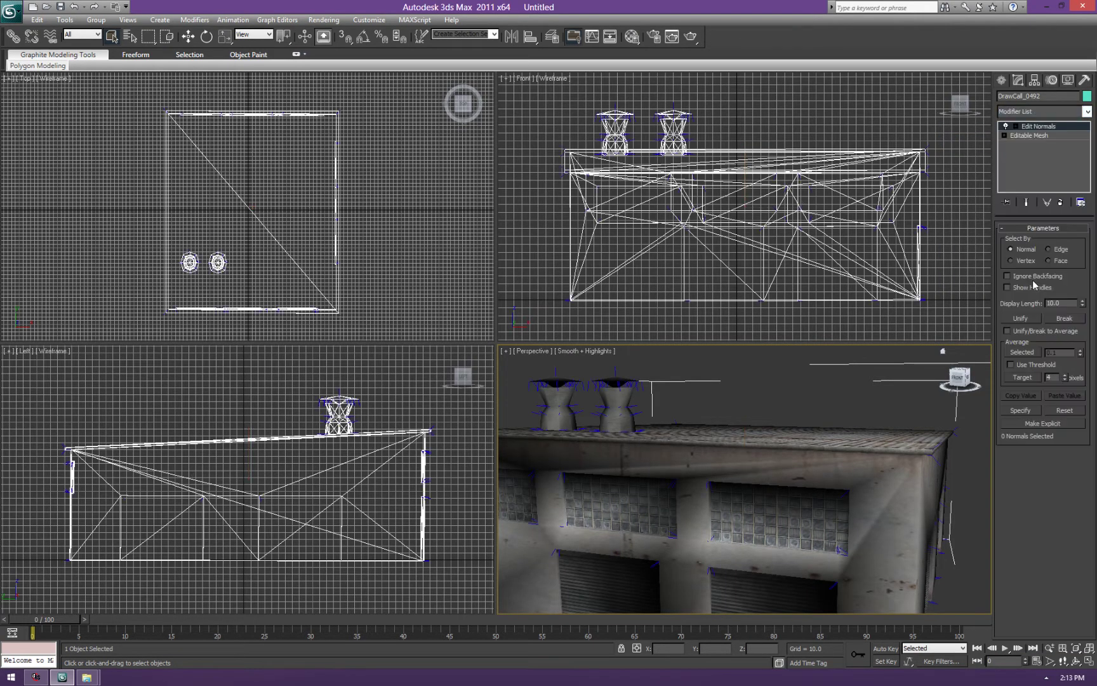
key("ctrl+a")
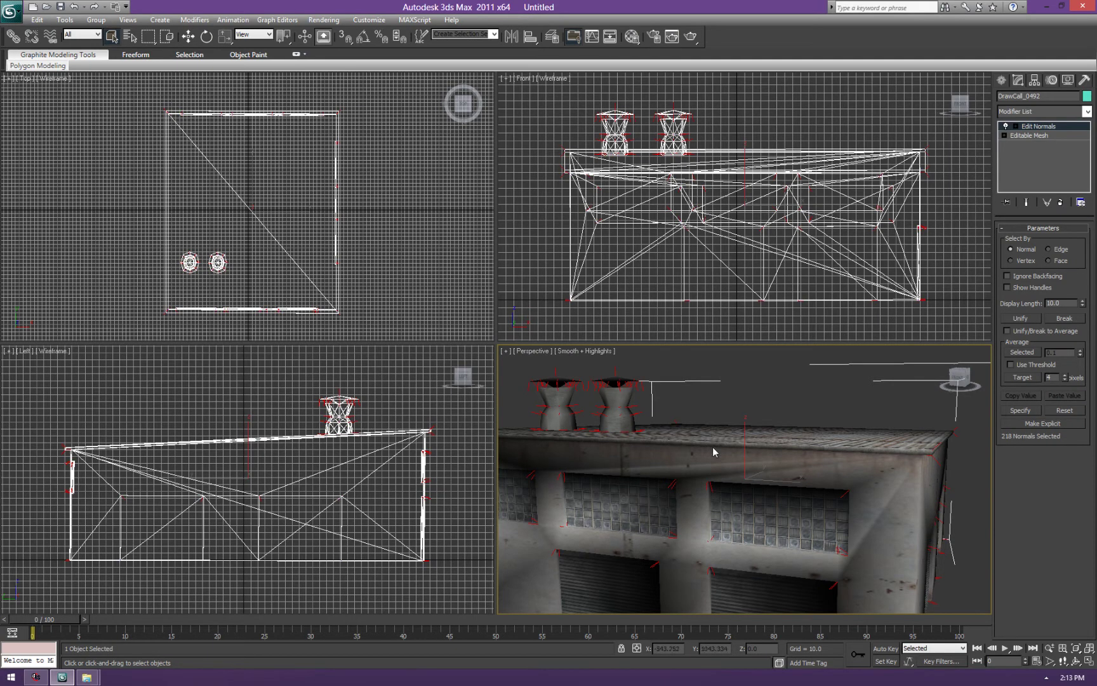
left_click(1064, 318)
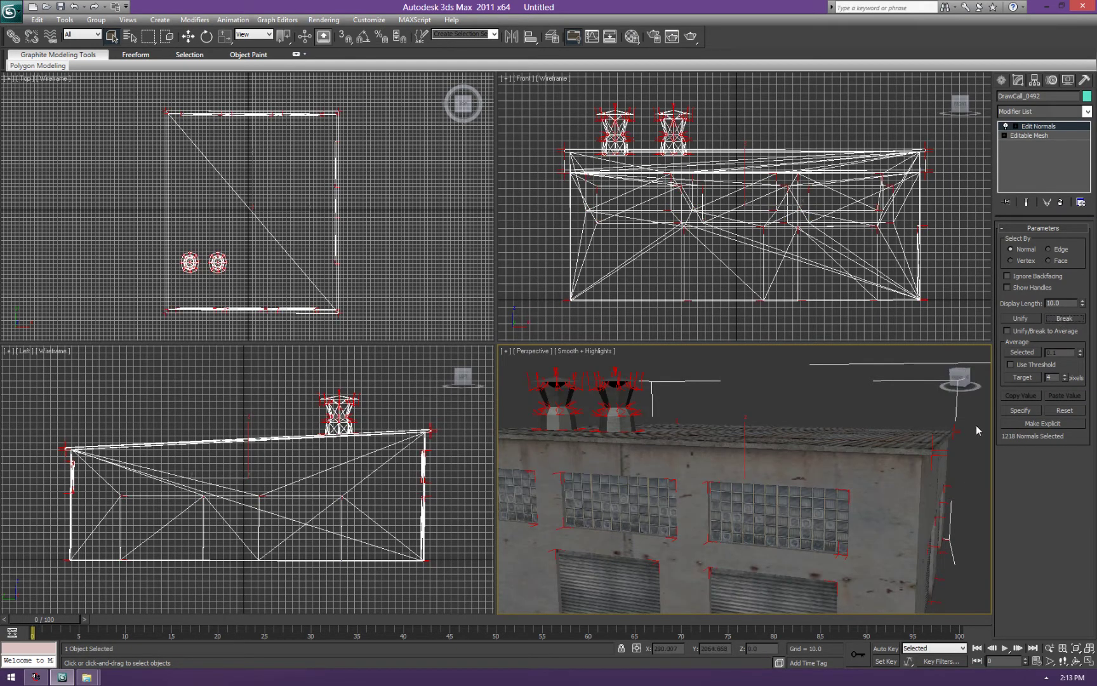
left_click(957, 378)
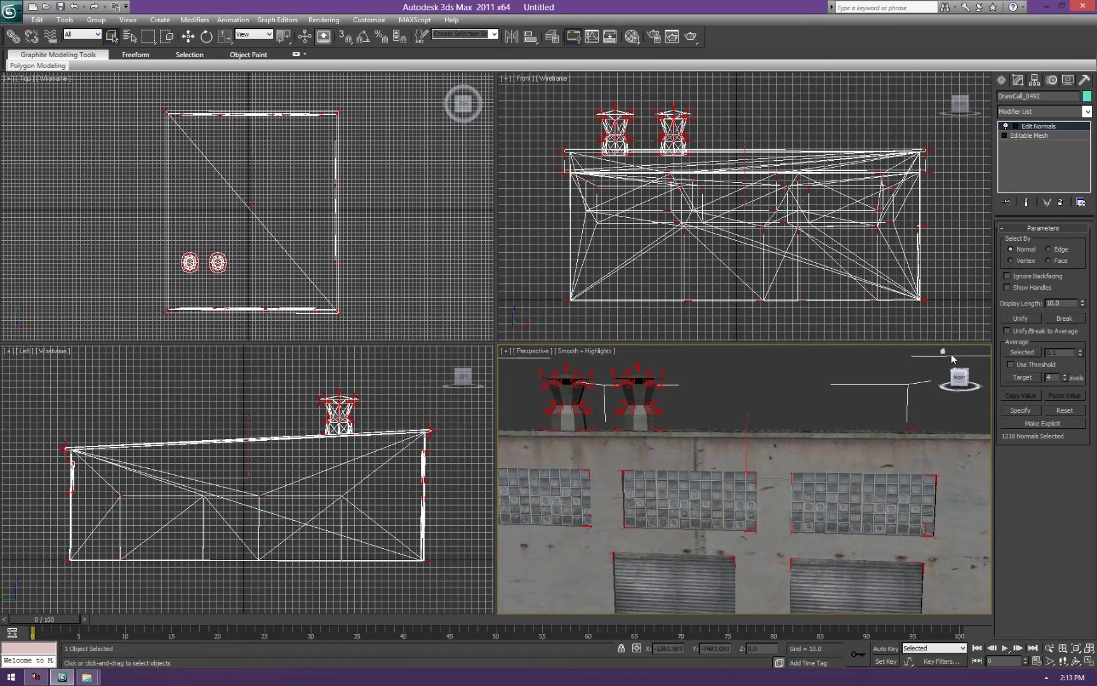
right_click(1034, 127)
left_click(982, 143)
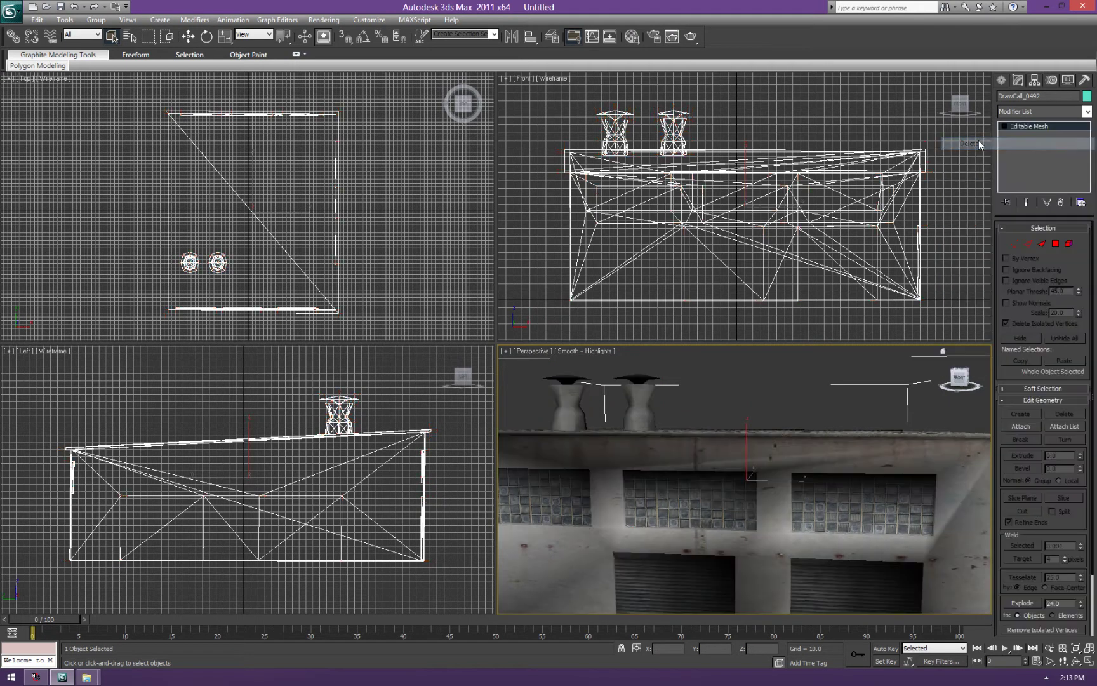
Apply a Smooth modifier with Auto Smooth enabled to the warehouse mesh and inspect the whole building
left_click(1087, 112)
scroll(1087, 144, "down", 10)
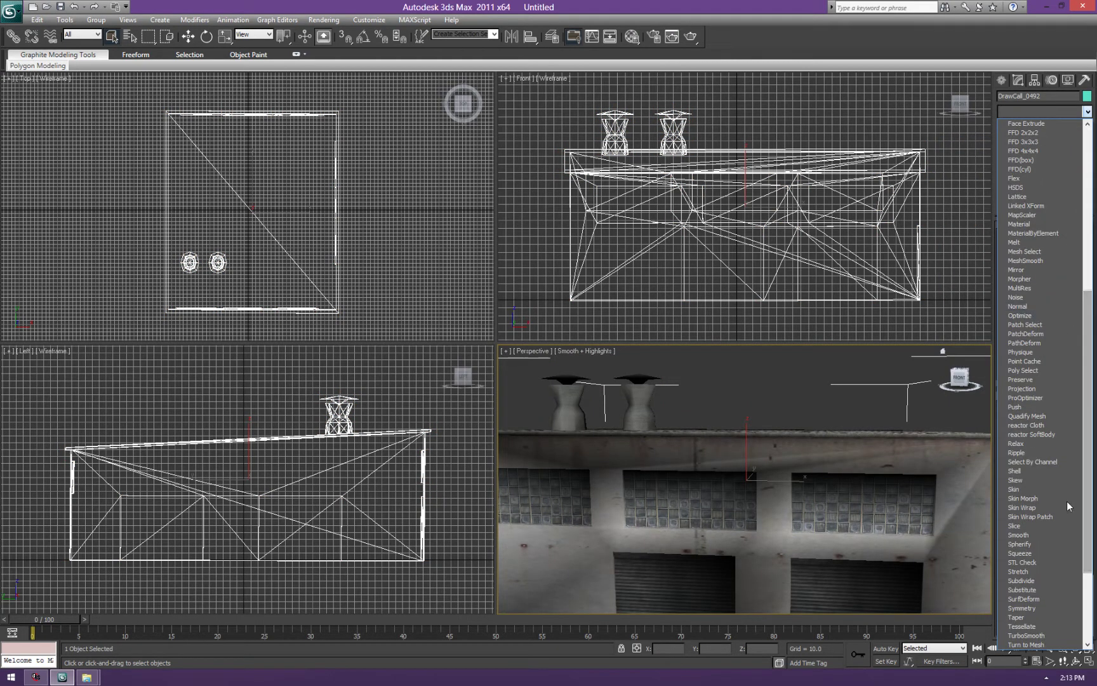
left_click(1032, 536)
left_click(1006, 242)
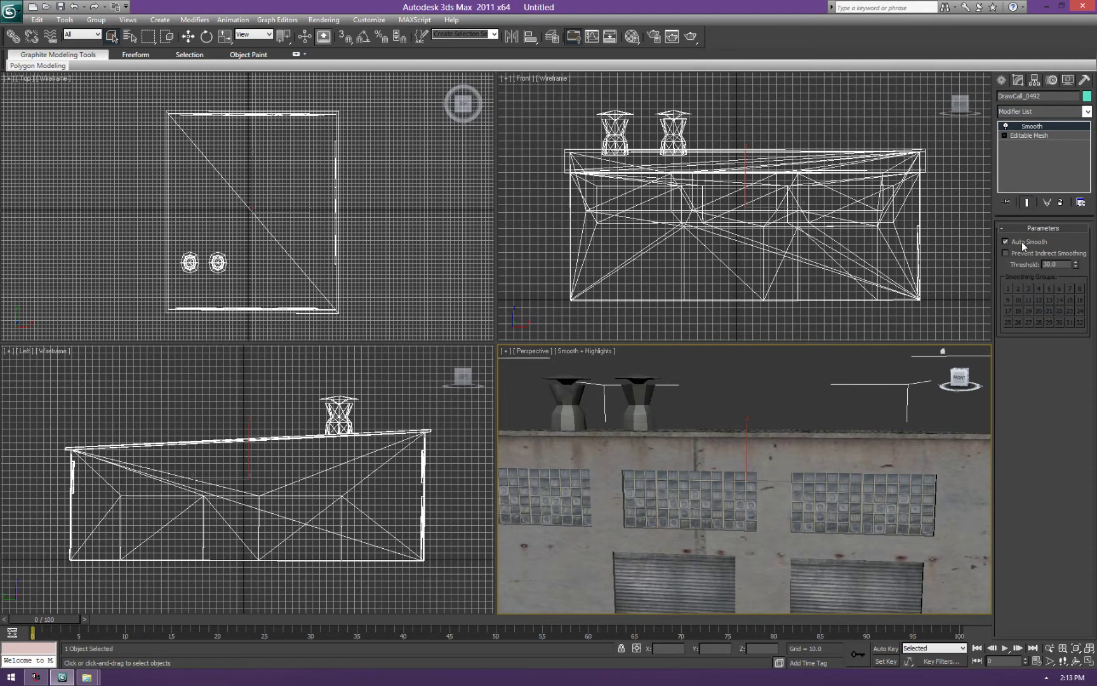
middle_click_drag(902, 461, 850, 441, "alt")
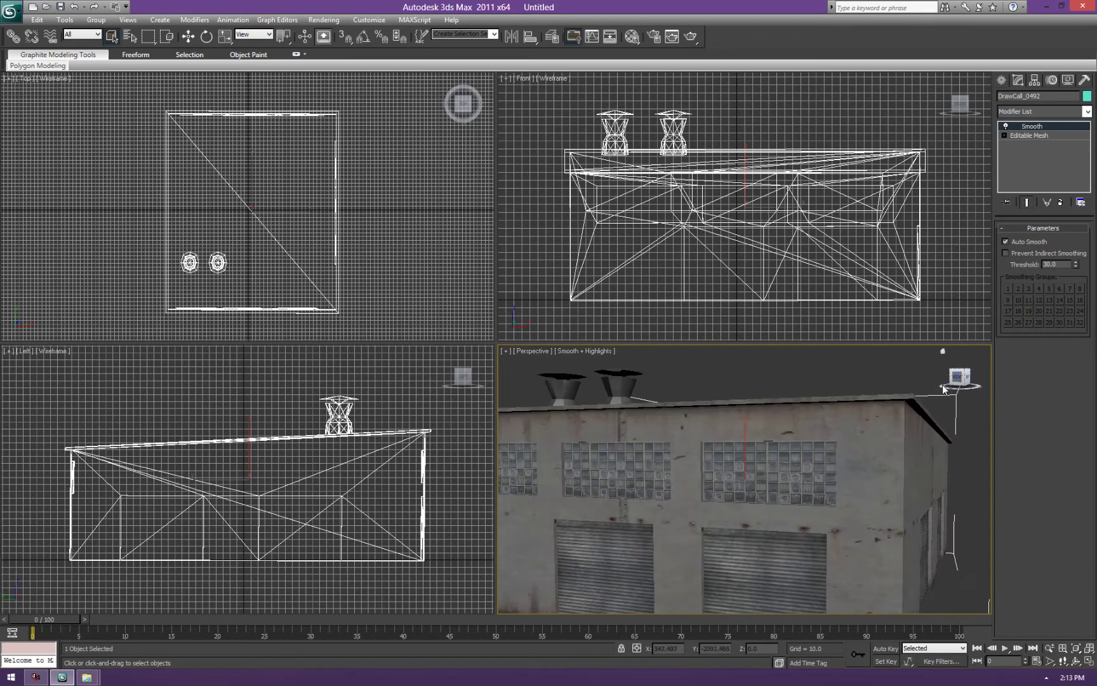
scroll(850, 442, "down", 8)
scroll(849, 445, "up", 3)
left_click_drag(961, 378, 1094, 367)
Open the Material Explorer and examine the texture names of the sub-materials in the warehouse's Material #15774
left_click(325, 20)
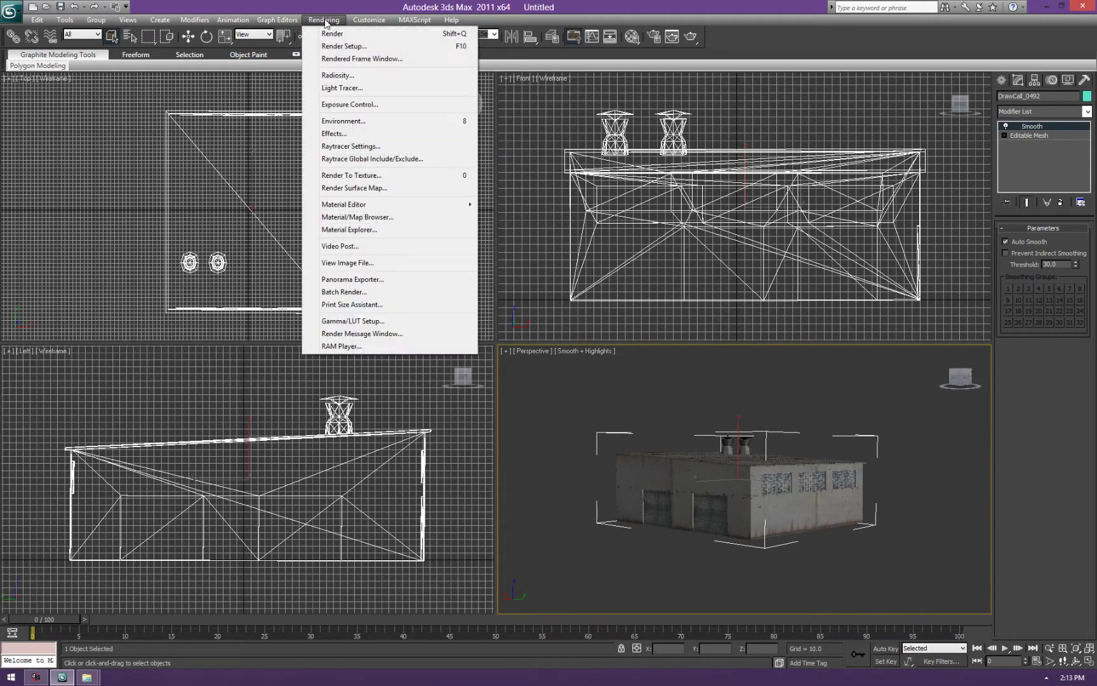
left_click(359, 229)
mouse_move(154, 383)
left_mouse_down()
mouse_move(150, 443)
mouse_move(153, 383)
left_mouse_up()
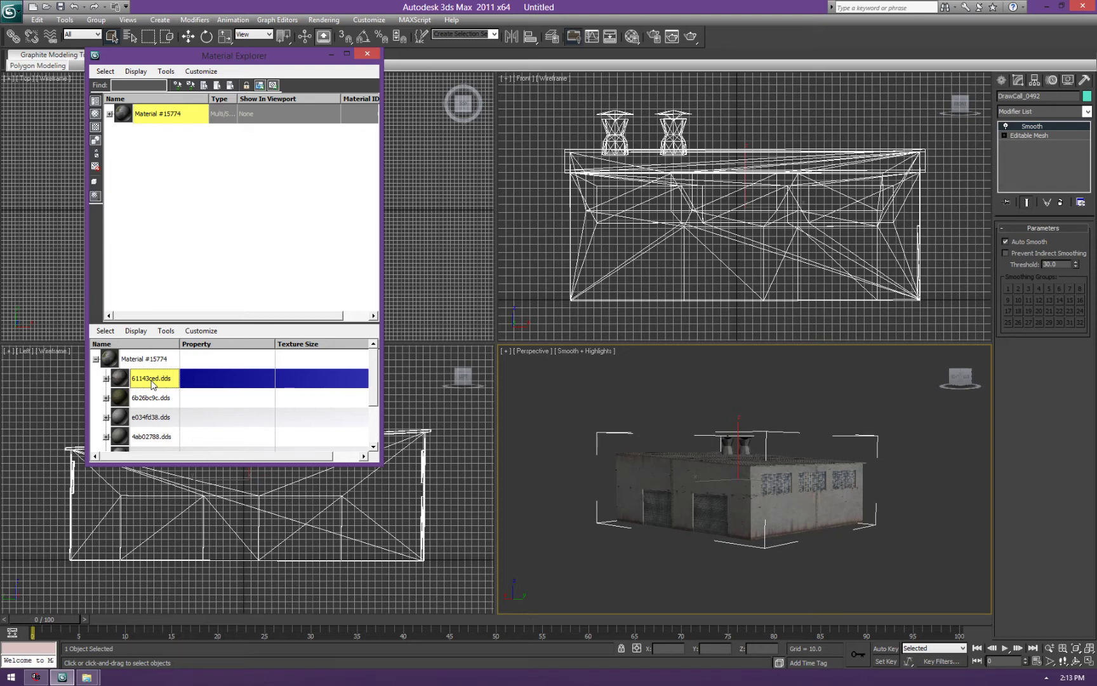
left_click_drag(282, 61, 322, 111)
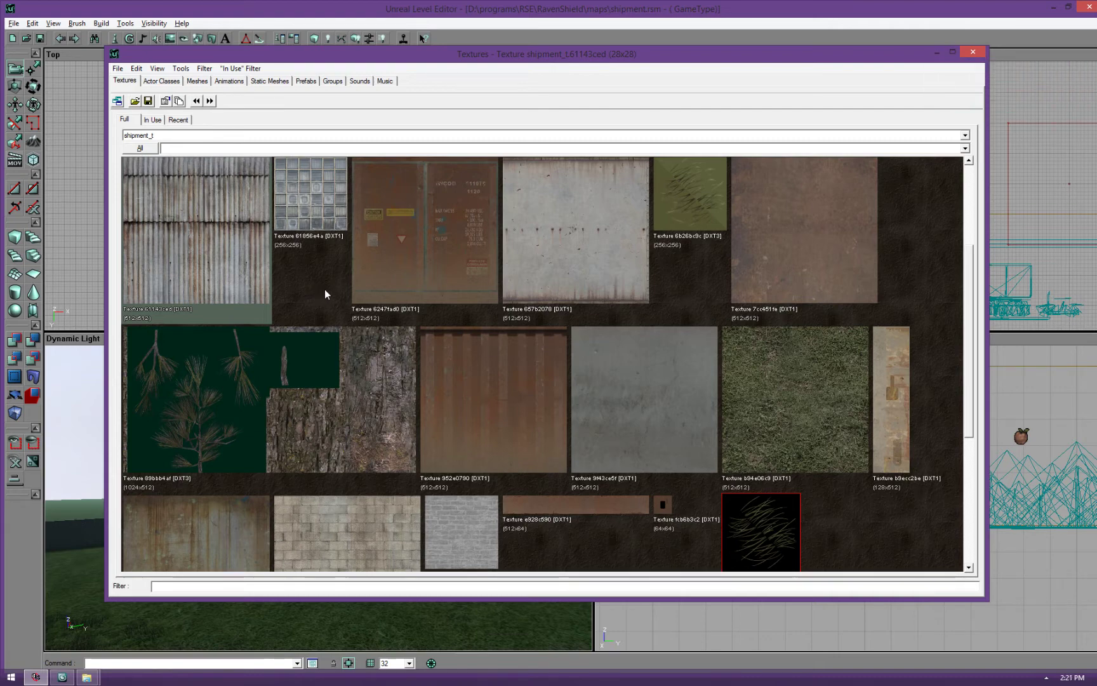
In Unreal Level Editor, choose the m_pHitEffect class in the Rainbow properties of the corrugated metal texture 61143ced
right_click(197, 243)
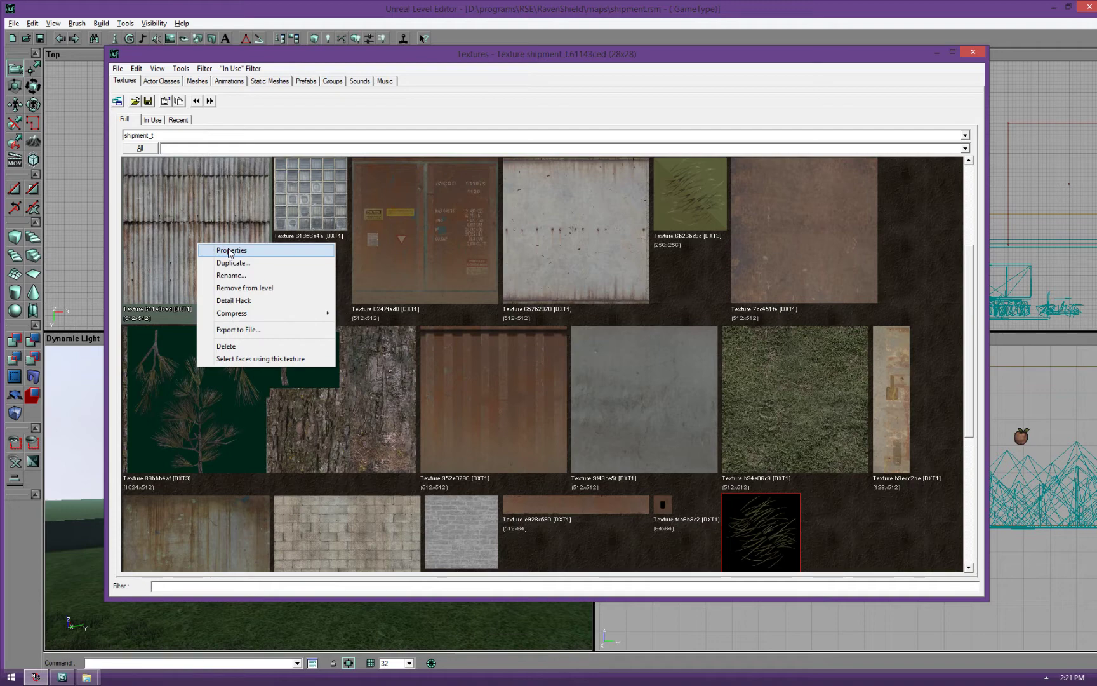
left_click(230, 251)
left_click(394, 412)
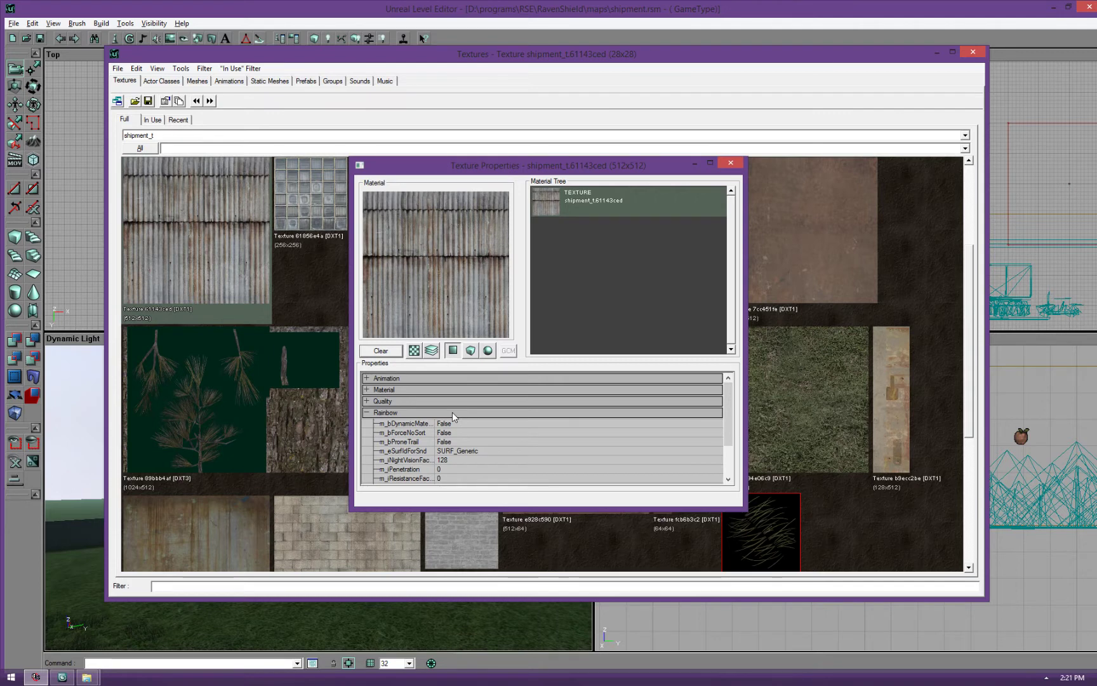
left_click_drag(726, 413, 727, 439)
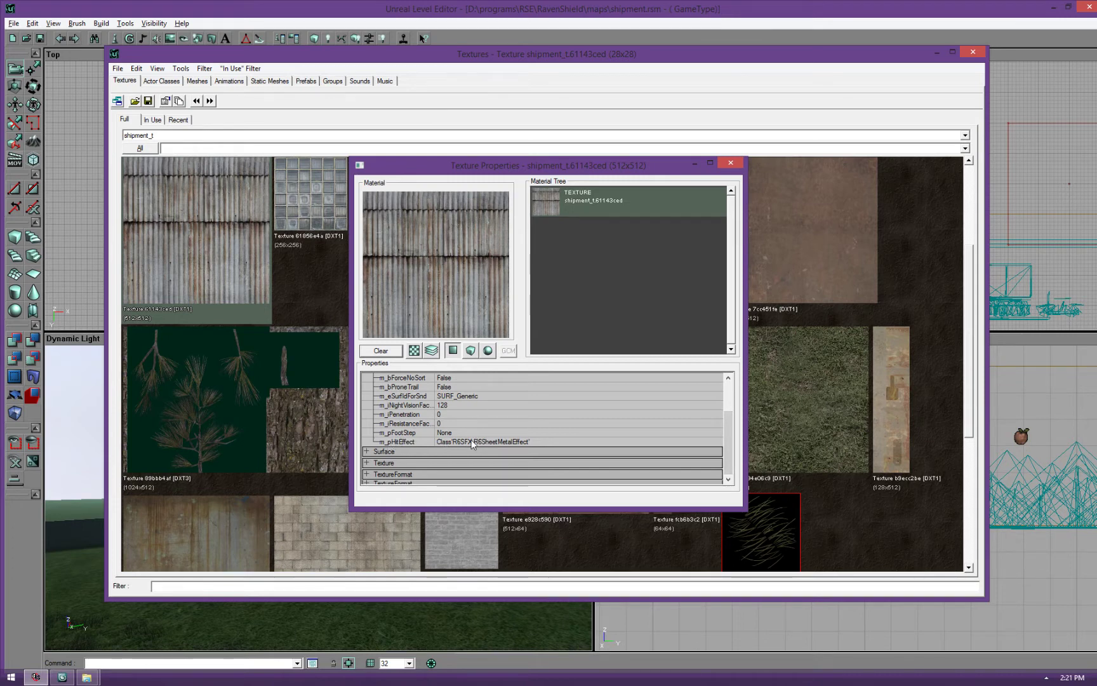
left_click(694, 441)
left_click(716, 441)
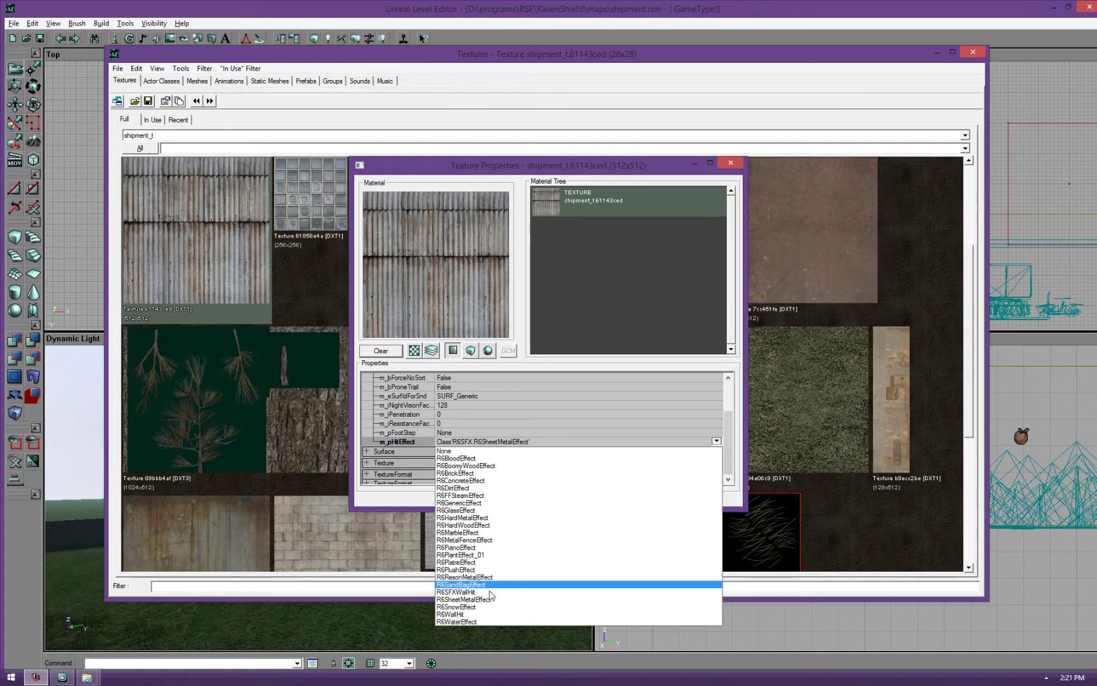
left_click(483, 590)
left_click(731, 162)
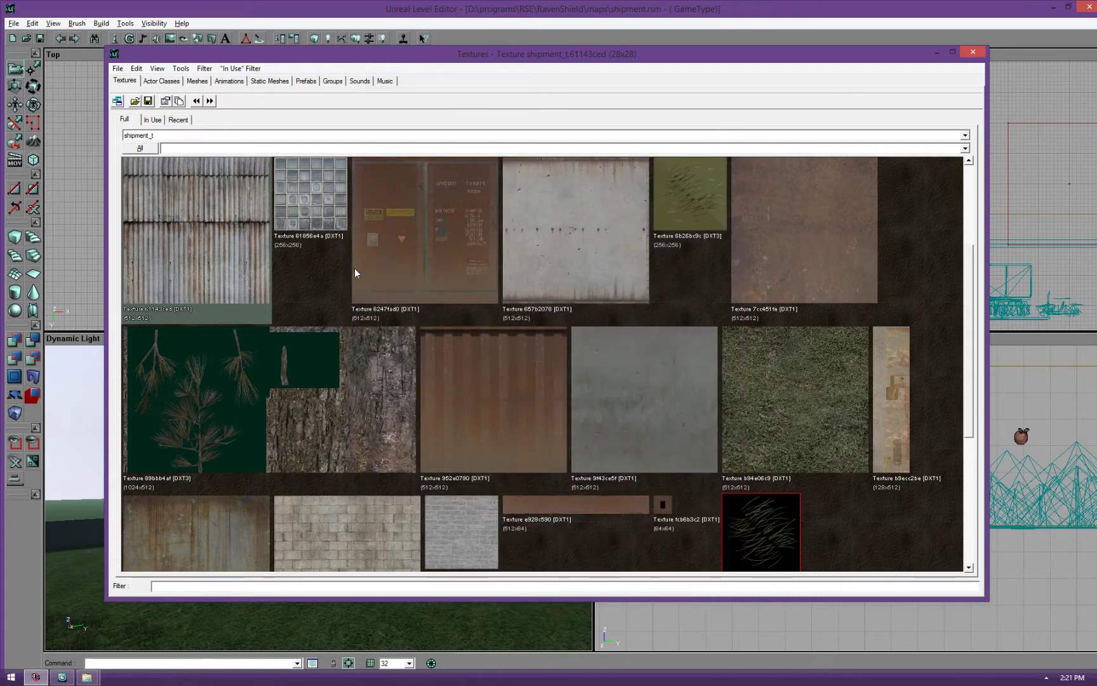
Check the hit effect of the glass block texture 61856e4a and look over the other warehouse textures in shipment_t
left_click(300, 200)
right_click(303, 200)
left_click(332, 203)
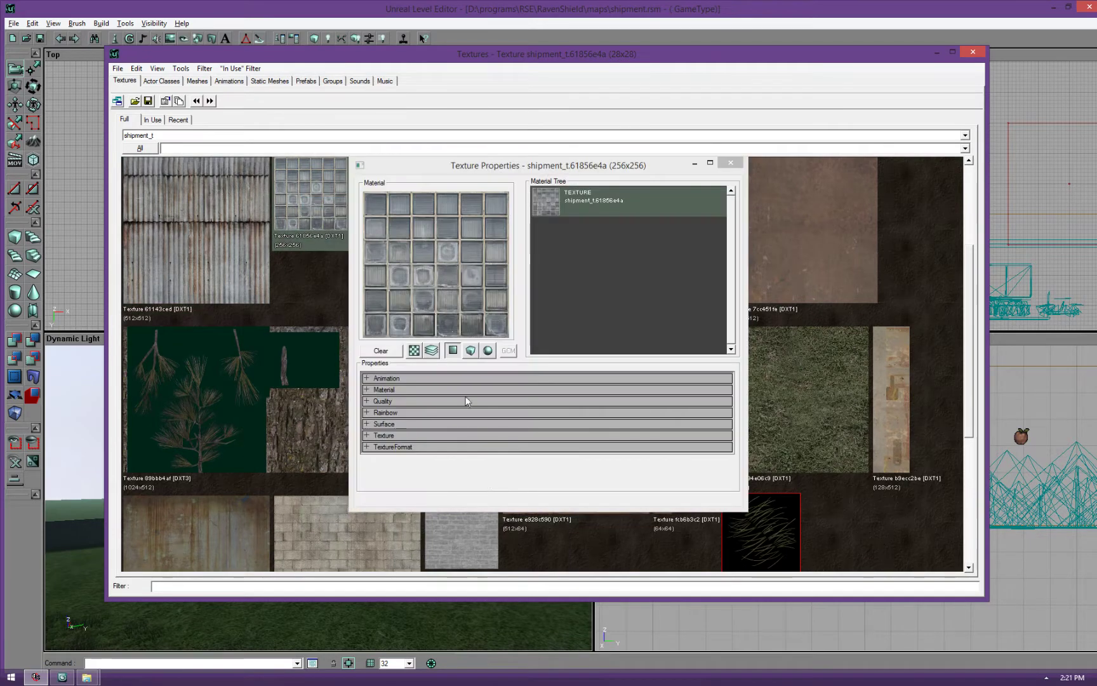
left_click(390, 412)
scroll(457, 433, "down", 3)
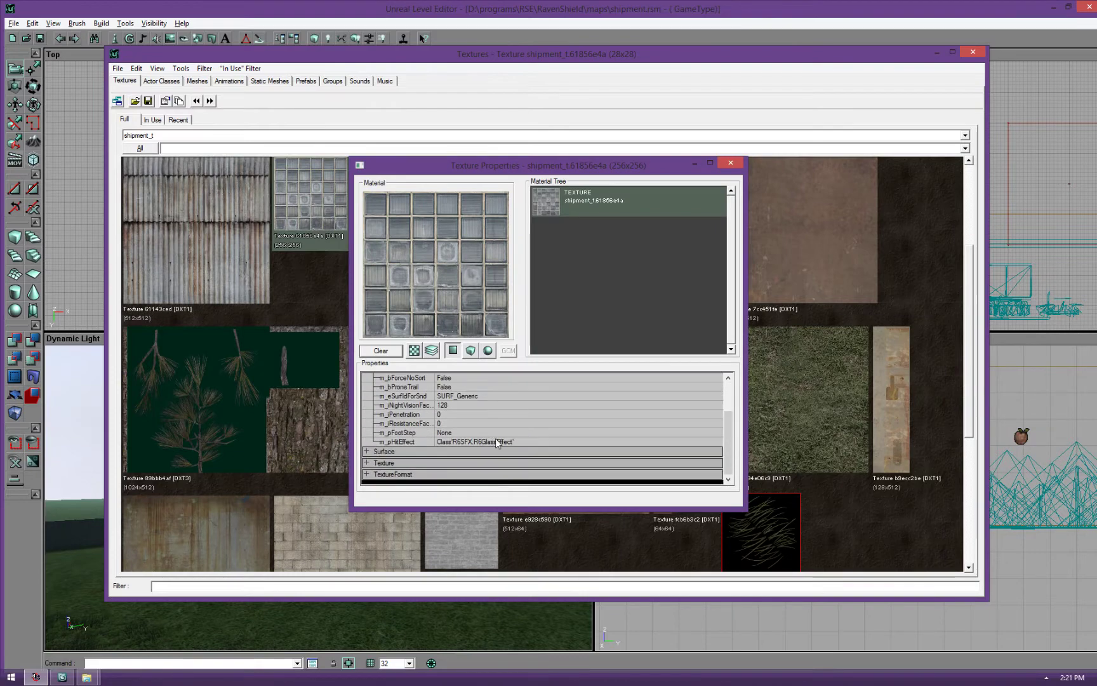
left_click(726, 164)
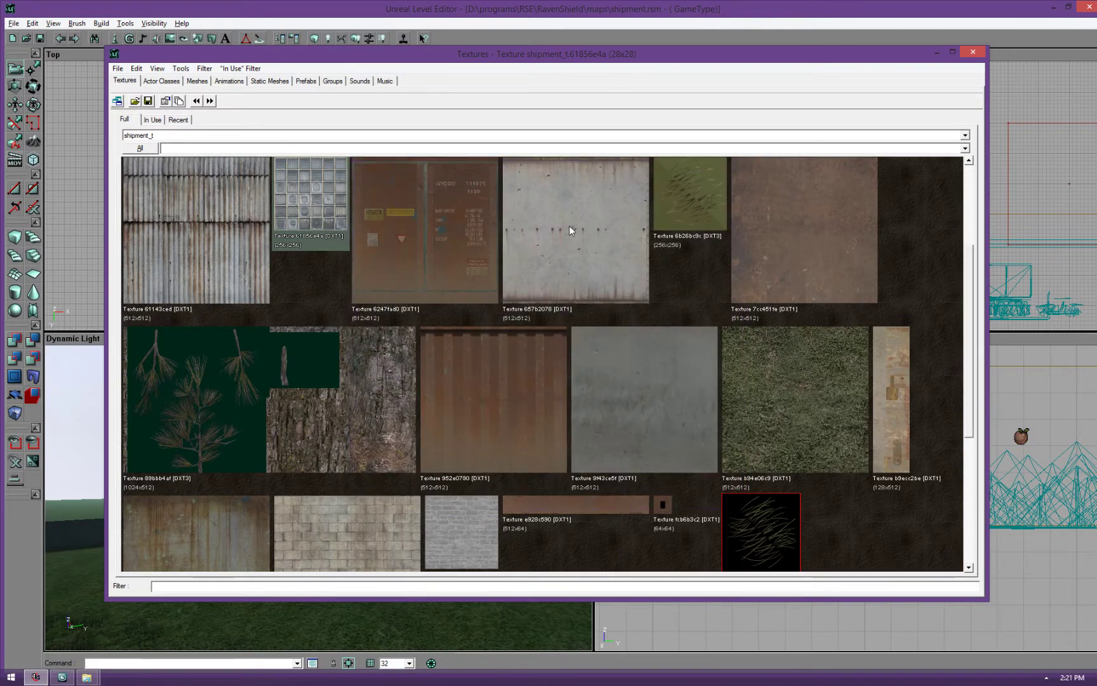
left_click(569, 226)
left_click(384, 513)
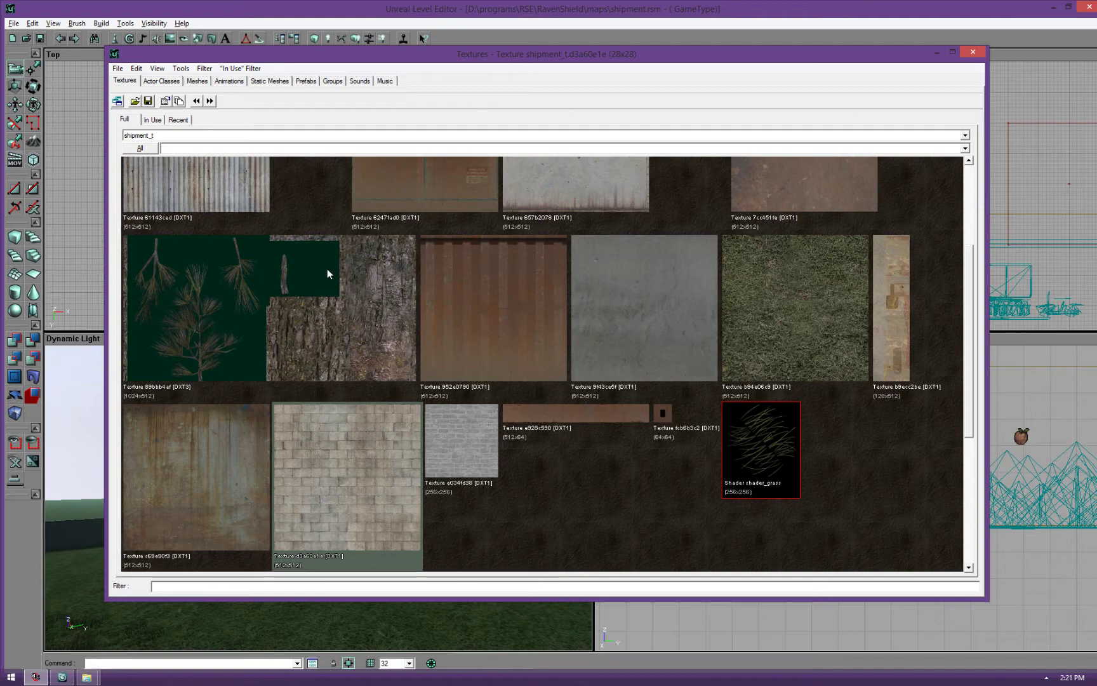
left_click(193, 183)
Import small_warehouse.ASE as the static mesh small_warehouse into the shipment_t package and close the browser
left_click(269, 82)
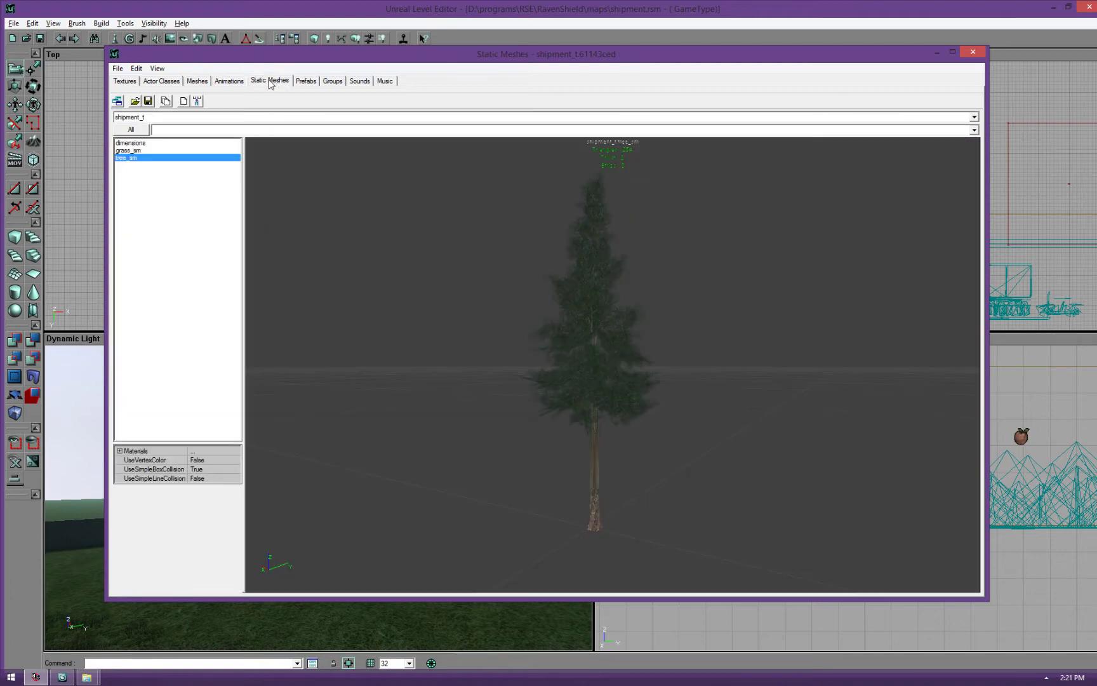
left_click(119, 70)
left_click(141, 111)
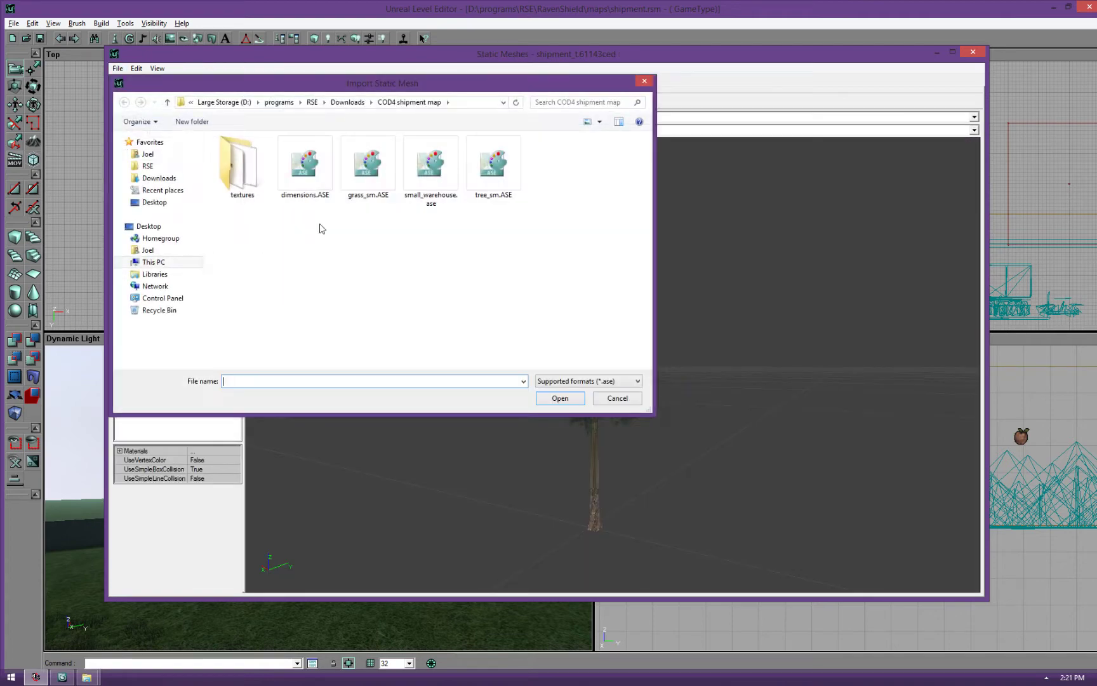
left_click(430, 168)
double_click(430, 171)
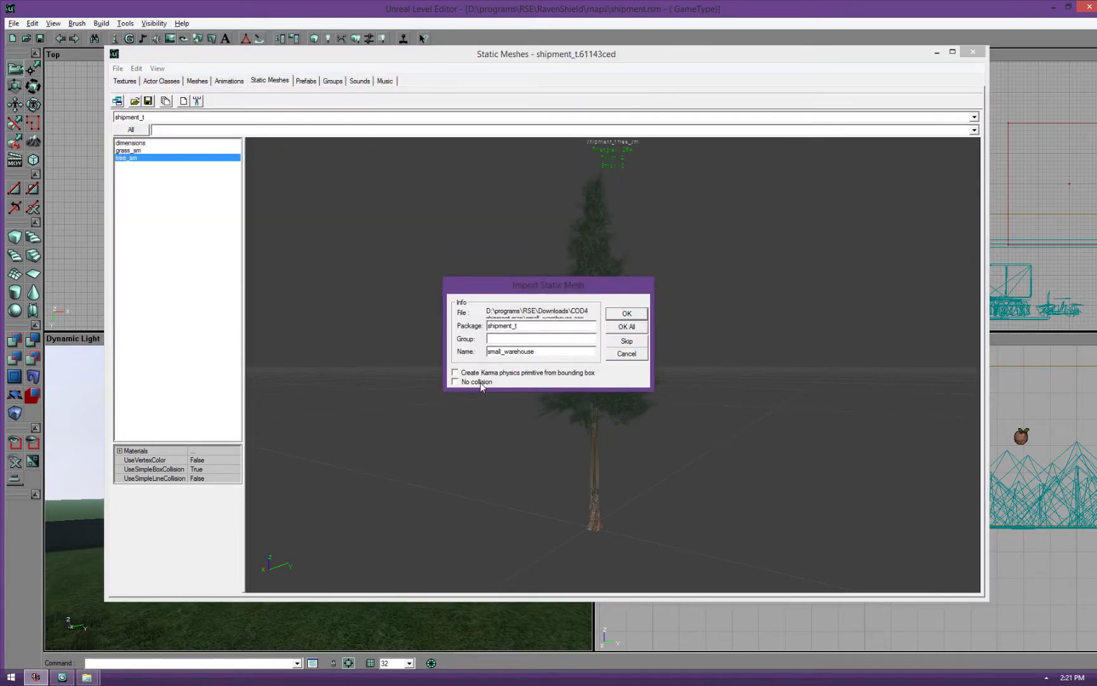
left_click(625, 314)
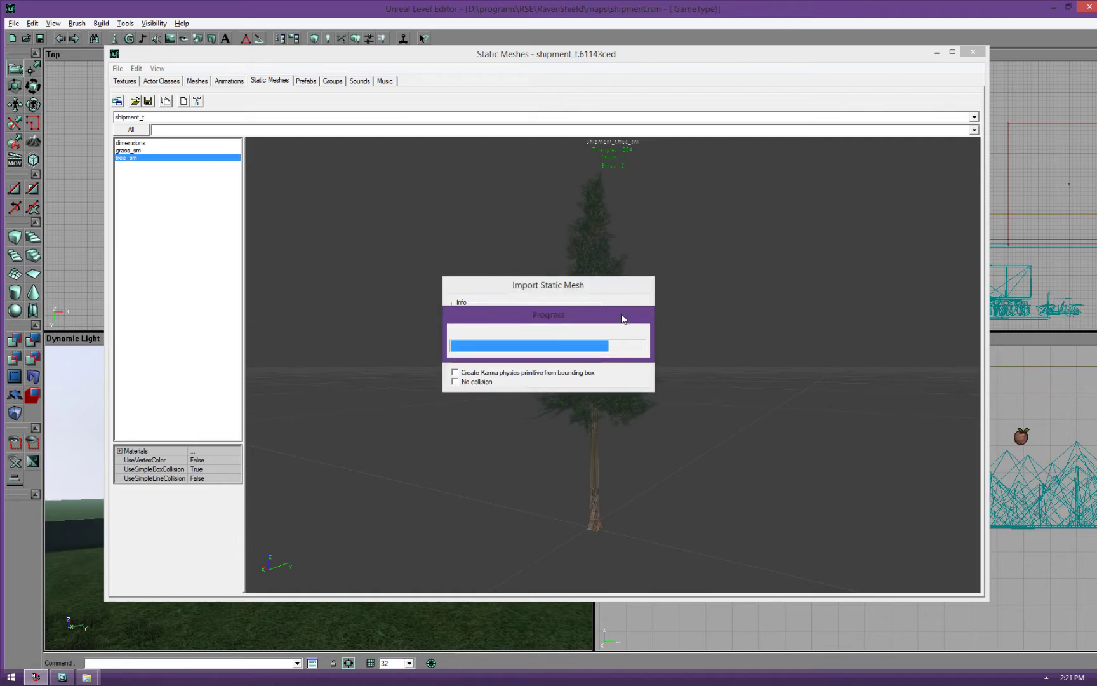
mouse_move(537, 468)
left_mouse_down()
mouse_move(537, 438)
mouse_move(537, 468)
left_mouse_up()
left_click(973, 52)
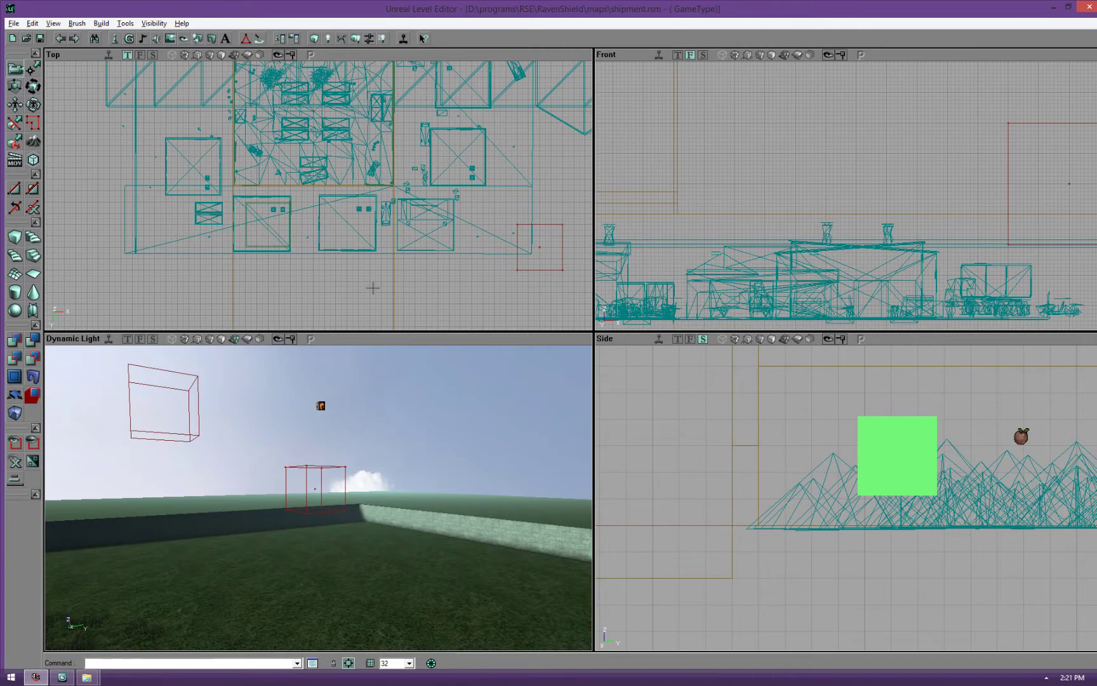
Place the small_warehouse static mesh on the matching reference warehouse outline and set its DrawScale to 2.5
right_click(348, 224)
left_click(384, 249)
scroll(384, 249, "up", 6)
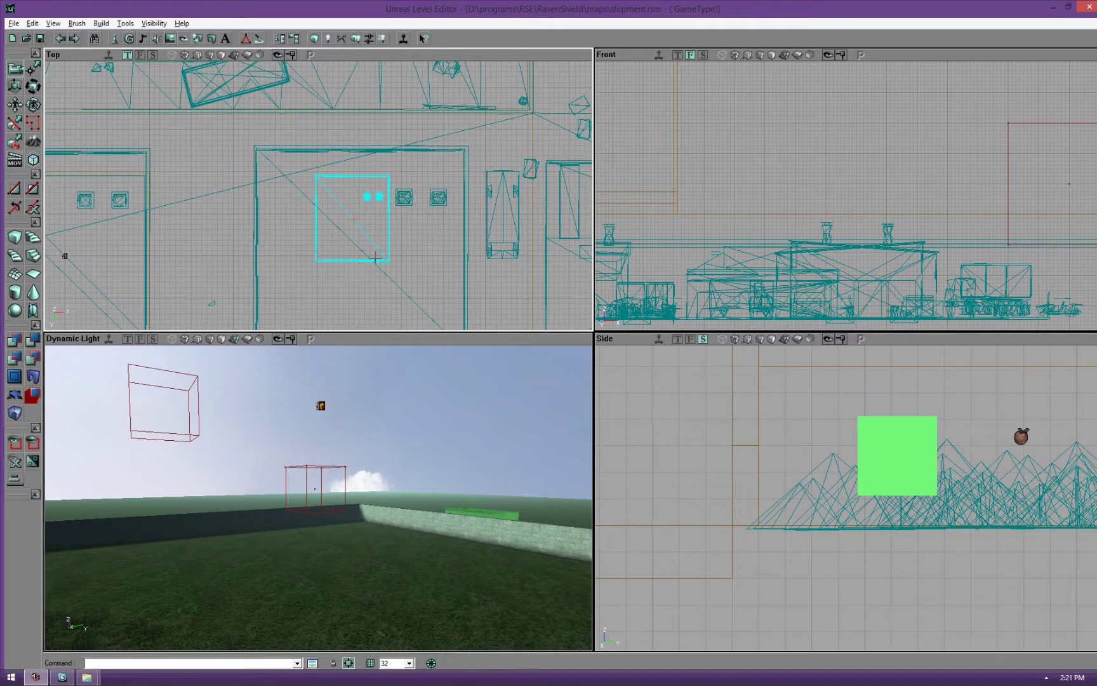
double_click(376, 257)
left_click(604, 190)
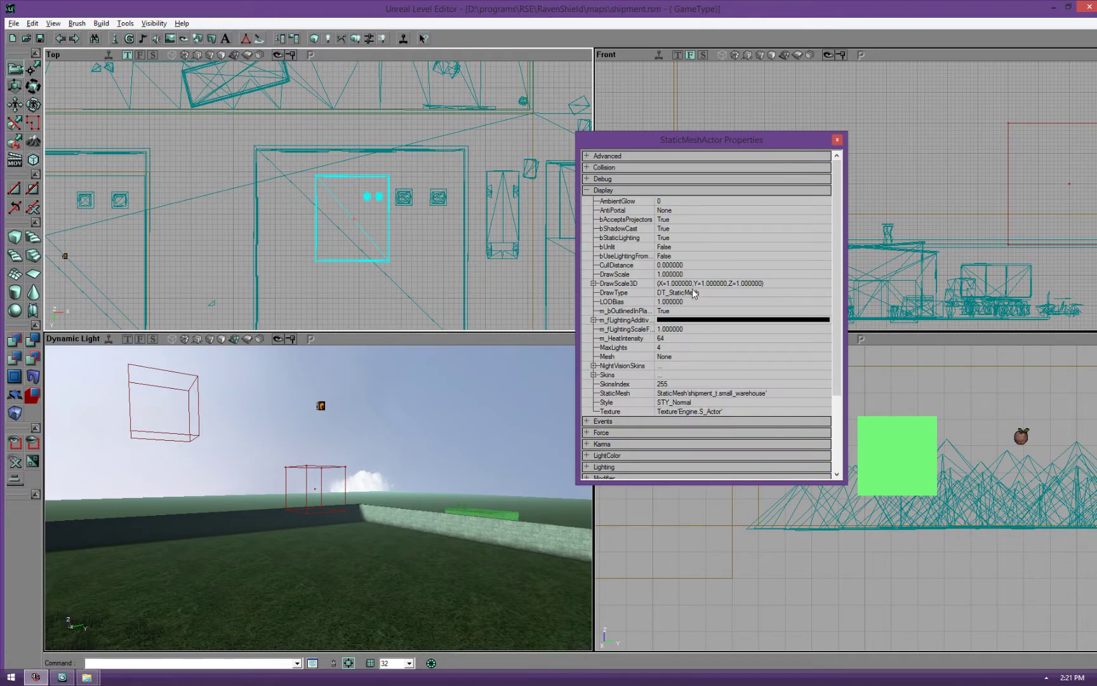
left_click(675, 277)
type("2.5")
key("Return")
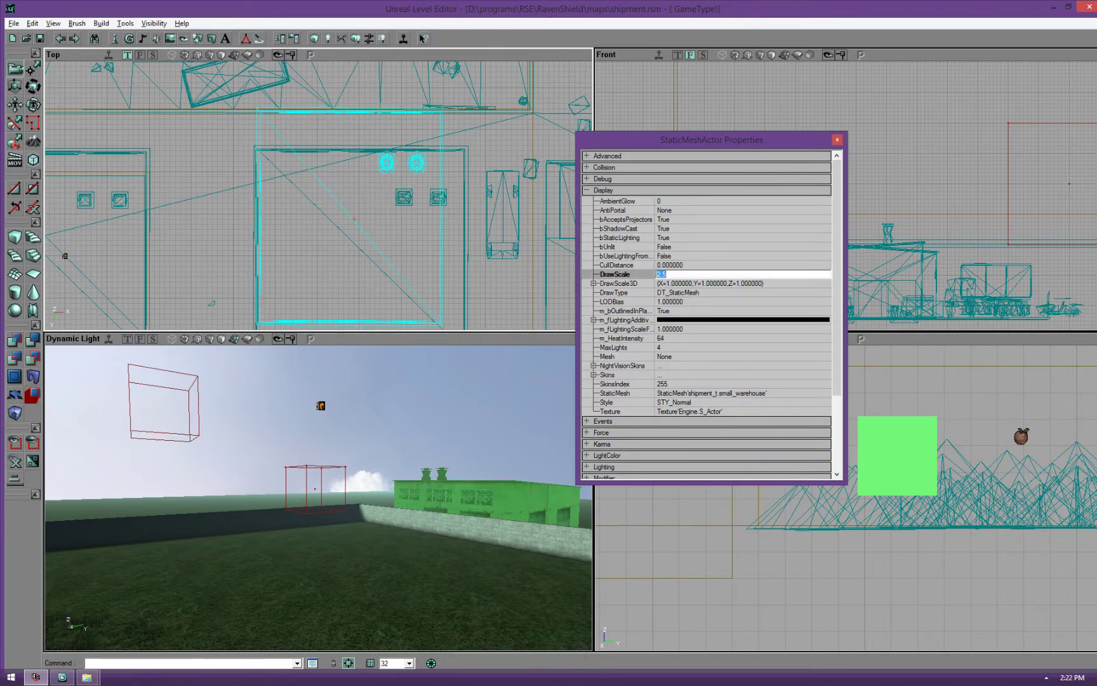
Set the warehouse's DrawScale to 2.4 and DrawScale3D X to 1.2, and align it with the reference outline
left_click_drag(440, 234, 445, 286)
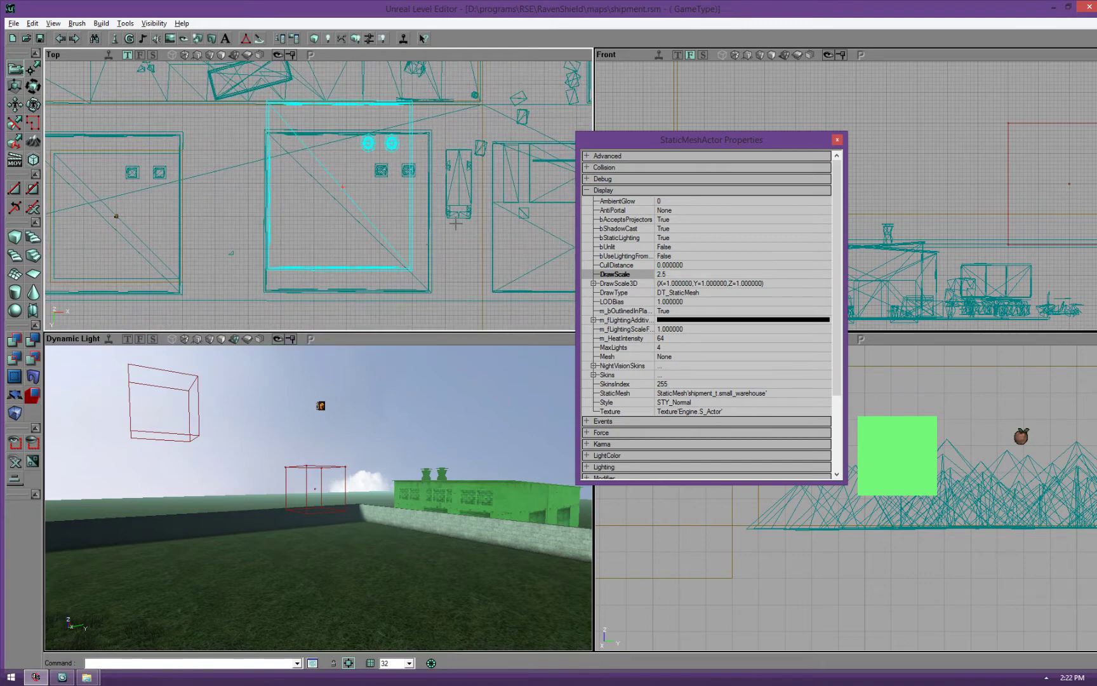
left_click(688, 275)
type("2.4")
key("Return")
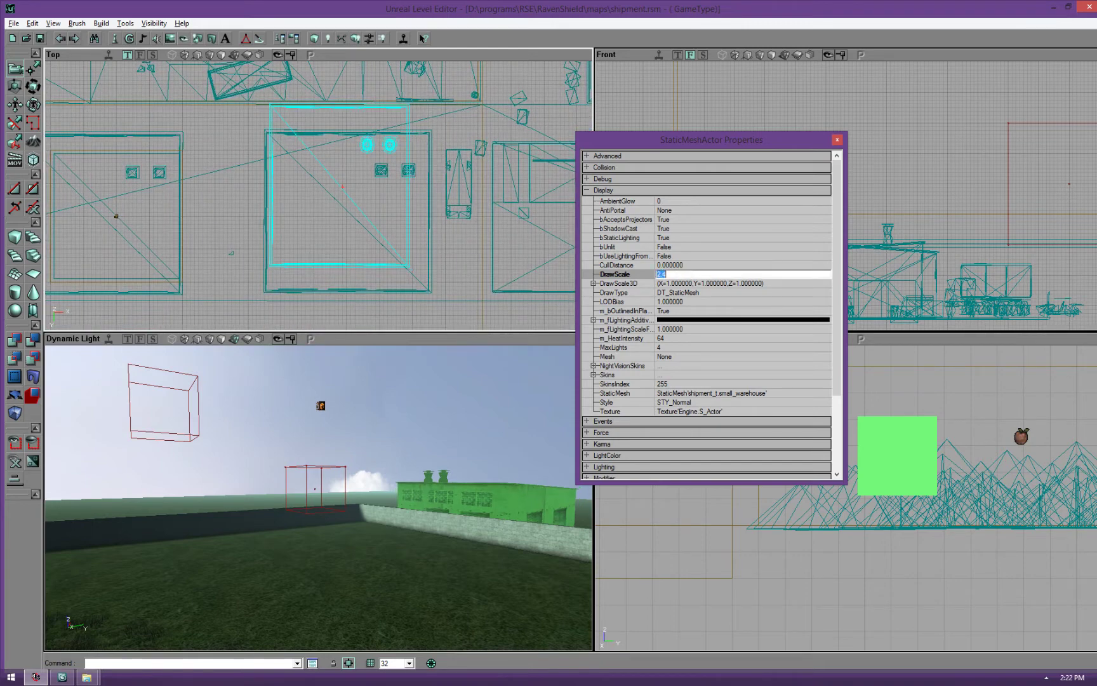
double_click(711, 287)
left_click(683, 293)
type("1.2")
key("Return")
left_click_drag(425, 170, 435, 206, "ctrl+shift")
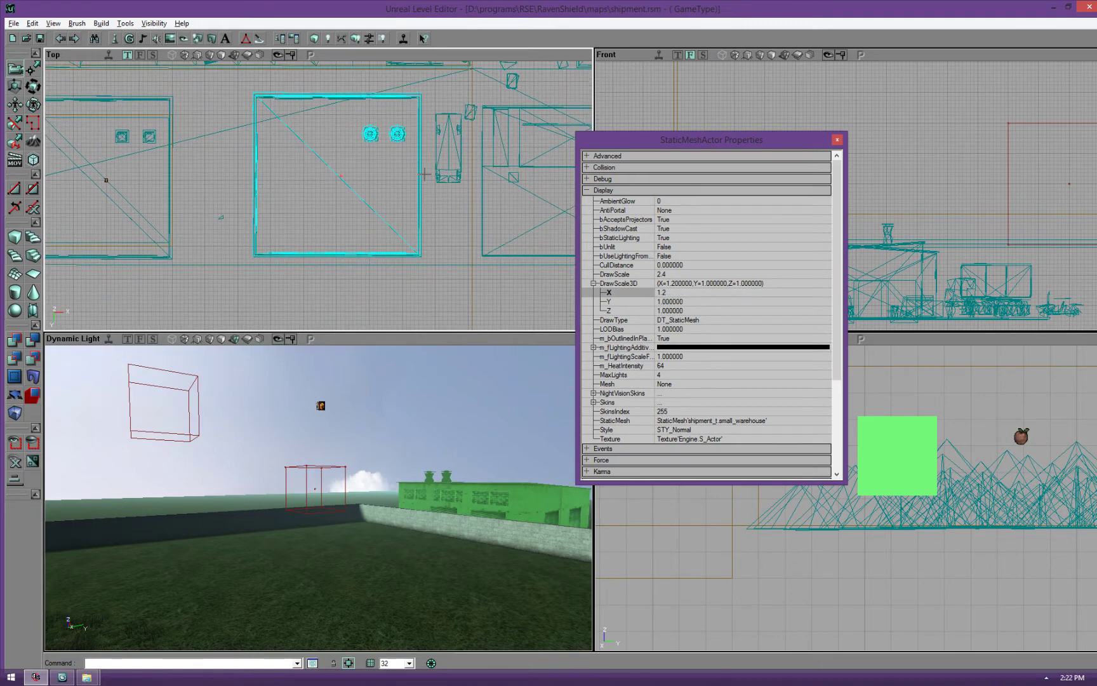
left_click(837, 140)
Deselect the warehouse, rebuild the map and inspect the placed building behind the perimeter wall
left_click_drag(868, 238, 1056, 238)
left_click_drag(437, 306, 499, 316)
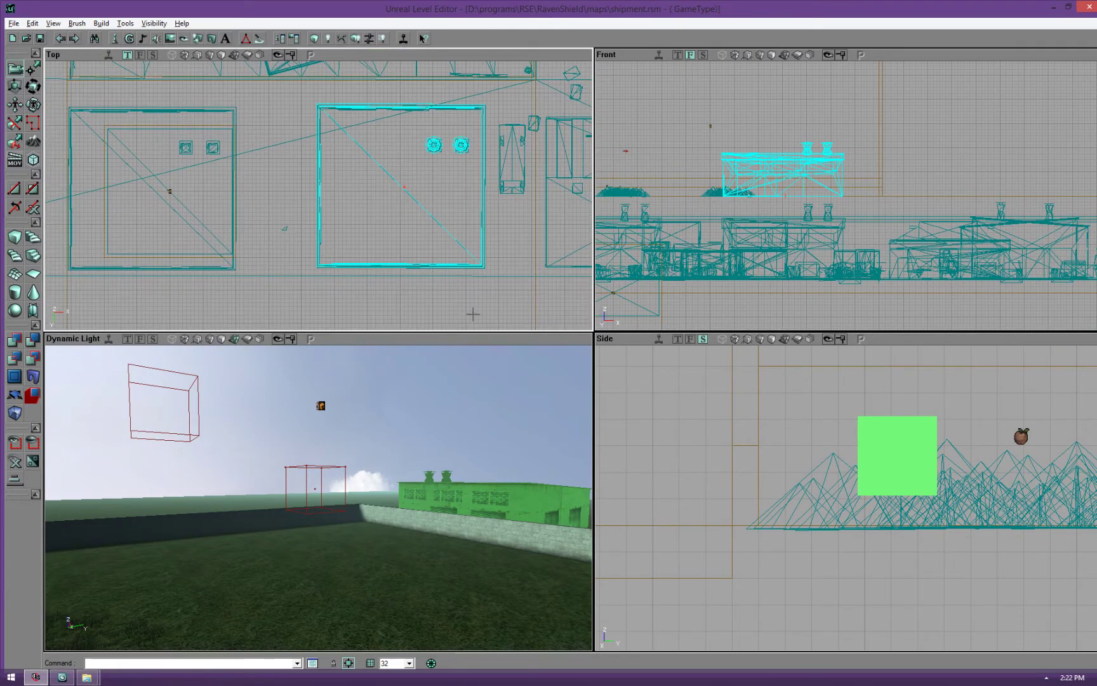
left_click(461, 313)
left_click(356, 38)
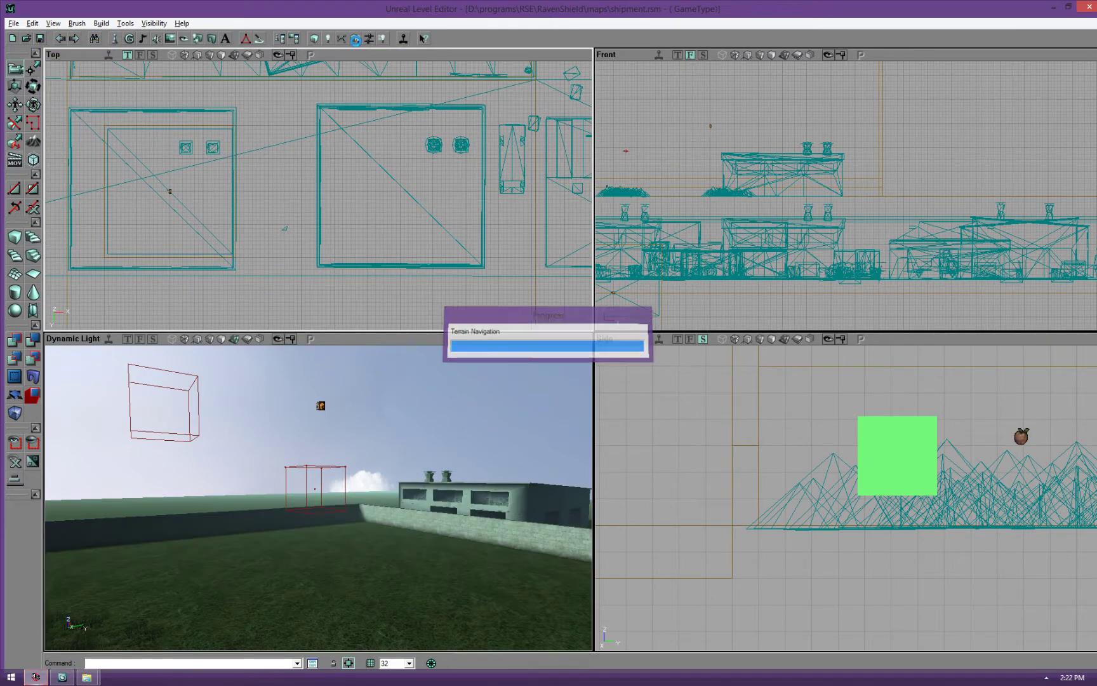
left_click_drag(319, 499, 430, 481)
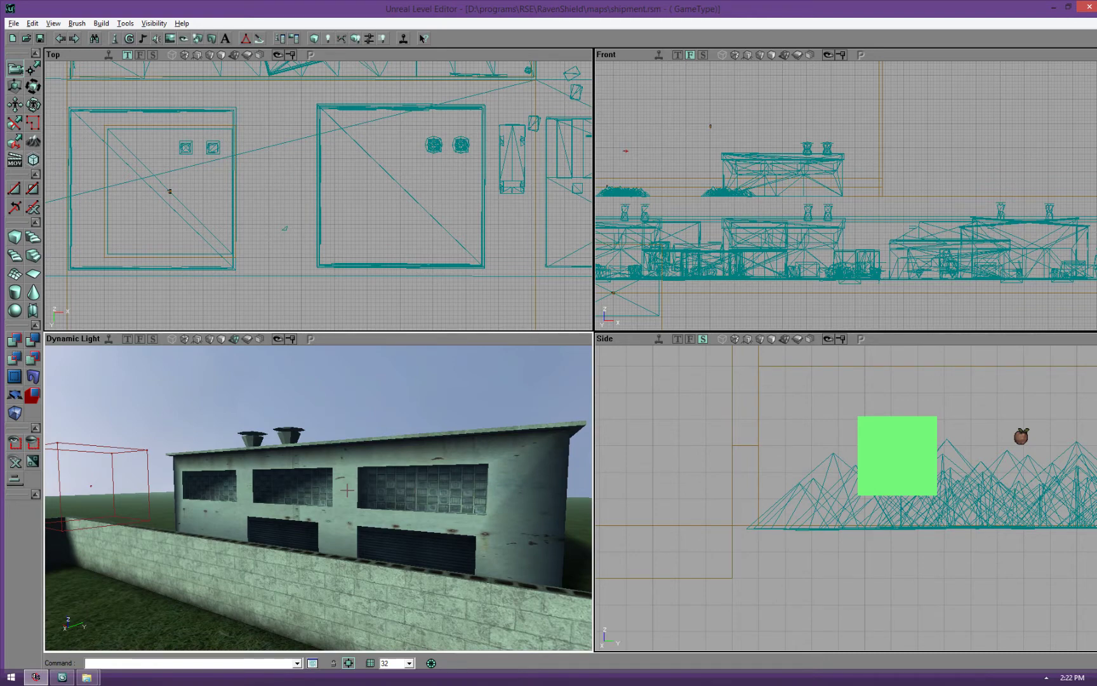
Review the Display properties of the placed warehouse mesh and rebuild the map again
left_click(511, 483)
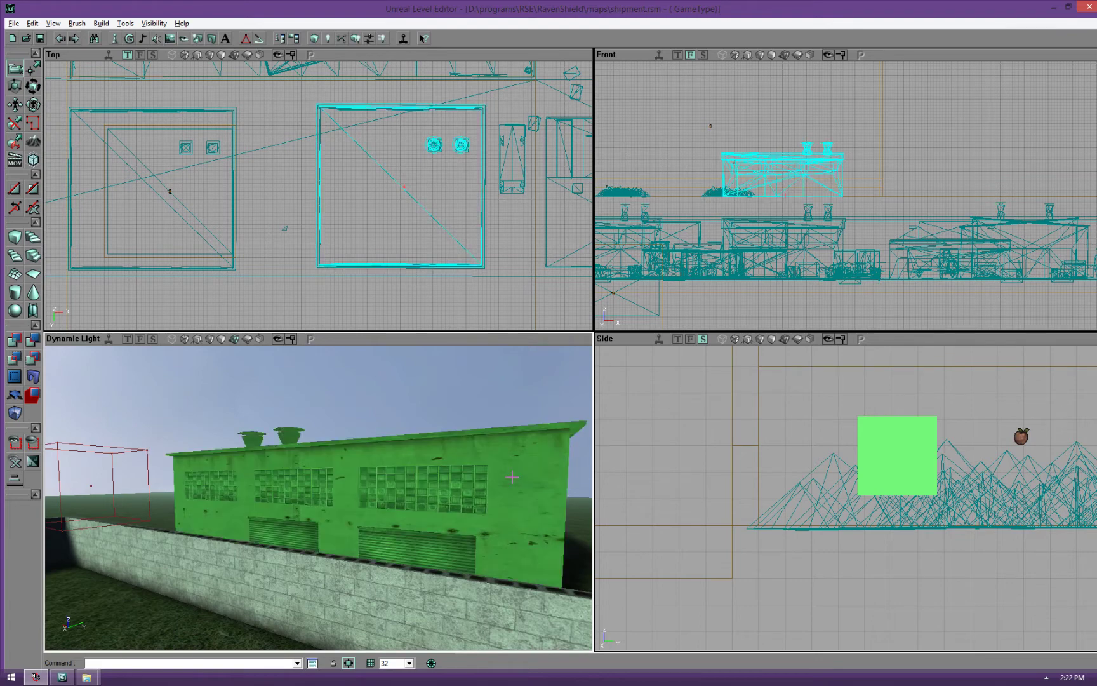
double_click(512, 477)
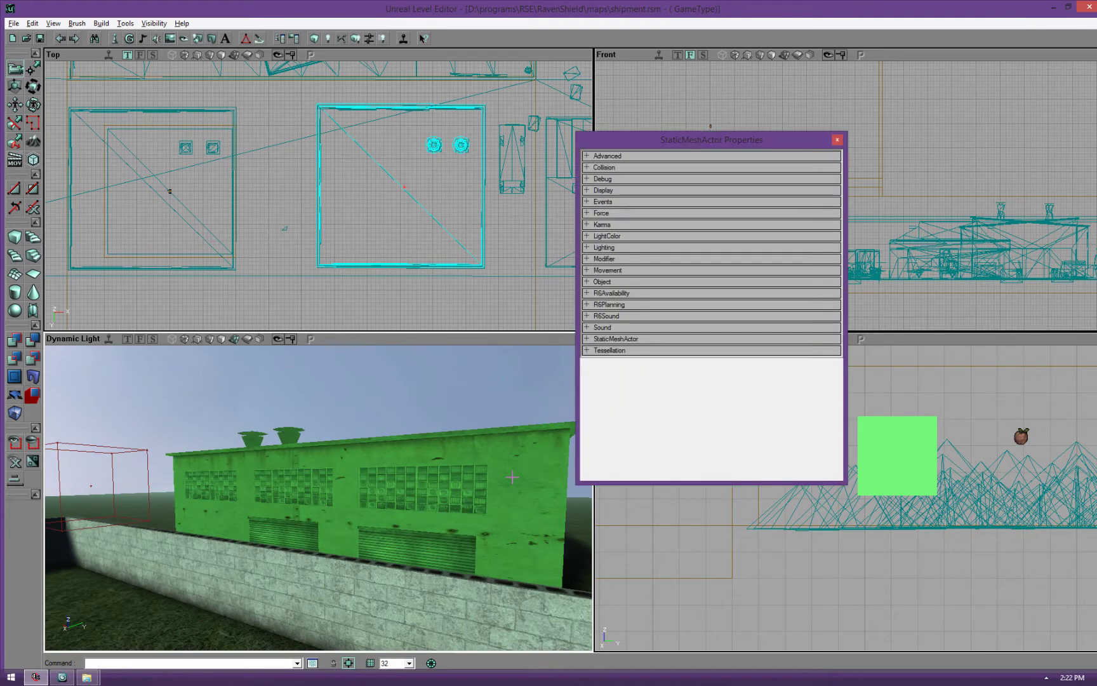
left_click(604, 190)
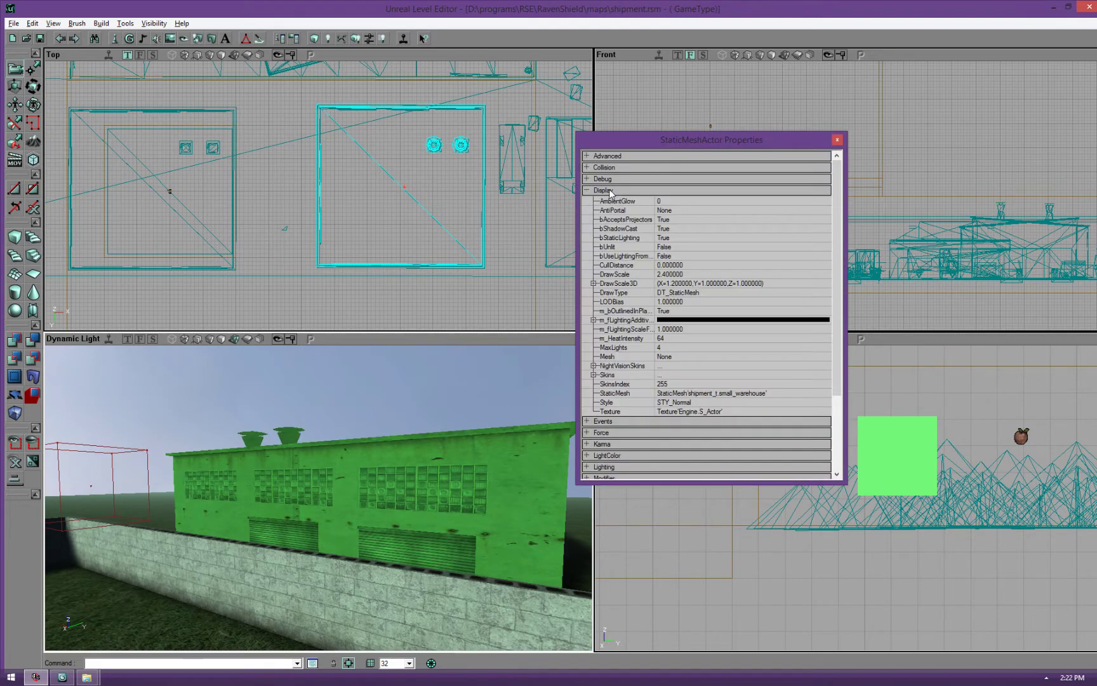
left_click(837, 140)
left_click(520, 279)
left_click(356, 38)
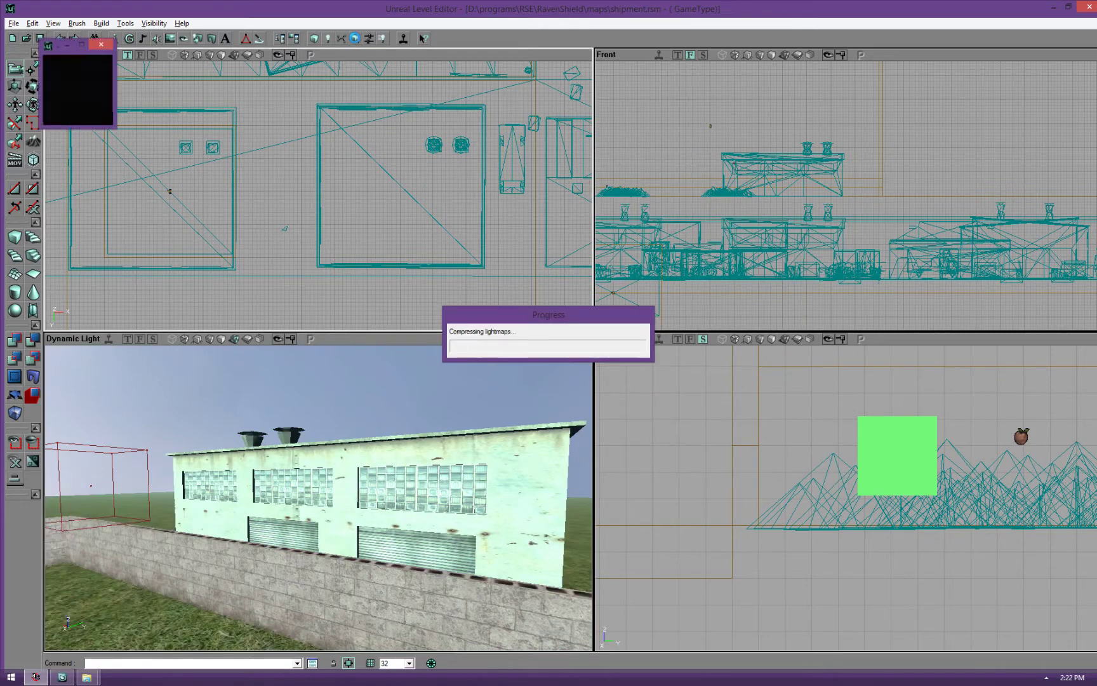
mouse_move(252, 509)
left_mouse_down()
mouse_move(252, 546)
mouse_move(292, 520)
mouse_move(242, 495)
mouse_move(238, 464)
mouse_move(243, 488)
left_mouse_up()
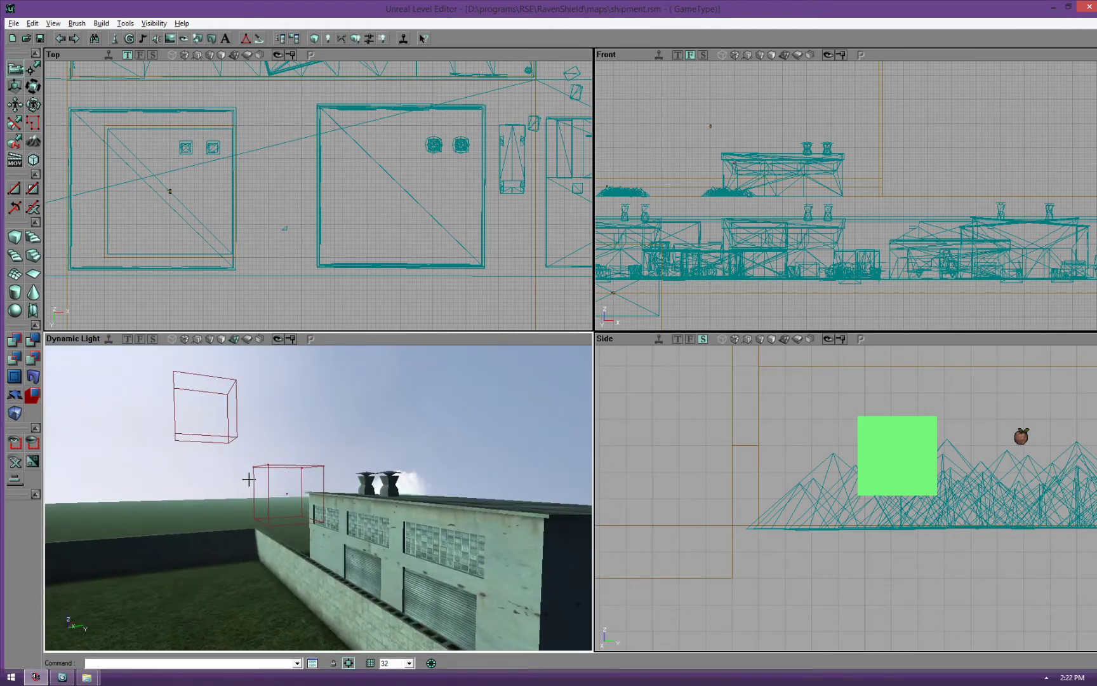
Duplicate the placed warehouse and move the copy onto the neighbouring reference warehouse footprint
left_click(433, 146)
scroll(433, 146, "down", 5)
key("ctrl+w")
left_click_drag(409, 202, 288, 206, "ctrl+shift")
Make another warehouse copy, rotate it and move it across to a reference footprint on another side of the yard
key("ctrl+w")
left_click_drag(363, 194, 269, 113, "ctrl+shift")
right_click_drag(362, 195, 426, 195, "ctrl")
left_click_drag(413, 213, 785, 200, "ctrl+shift")
Duplicate the warehouse further and fit a rotated copy onto the footprint beside the long truck outside the yard
key("ctrl+w")
key("ctrl+w")
left_click_drag(414, 213, 423, 99, "ctrl+shift")
right_click_drag(414, 213, 415, 214, "ctrl")
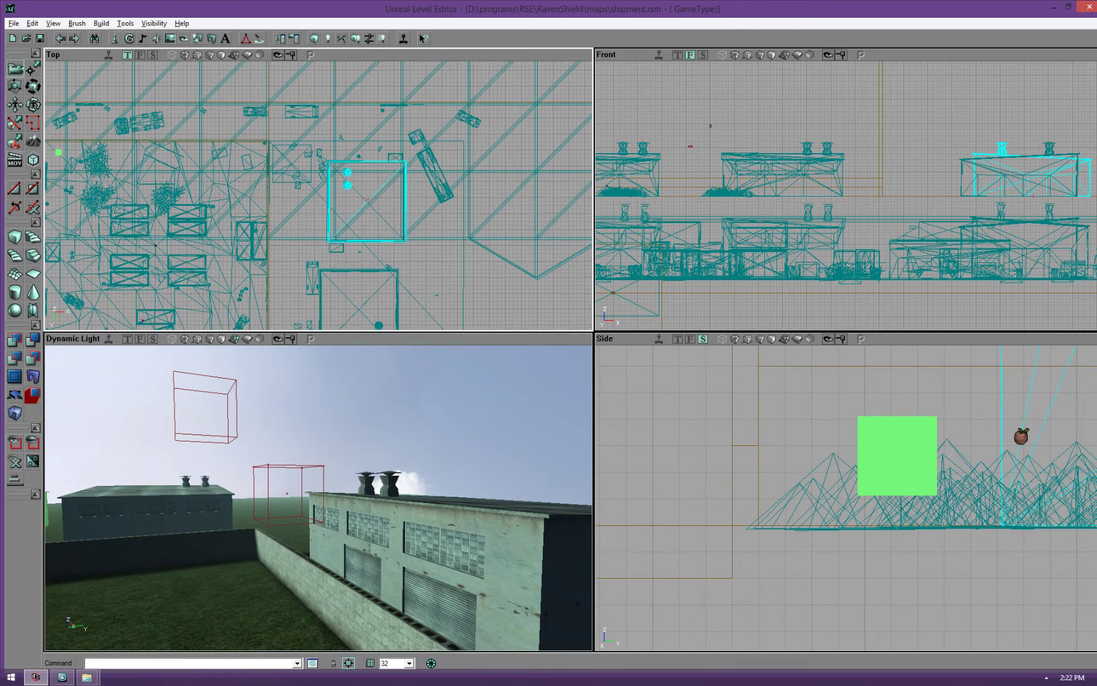
left_click_drag(407, 240, 406, 241, "ctrl")
left_click(429, 267)
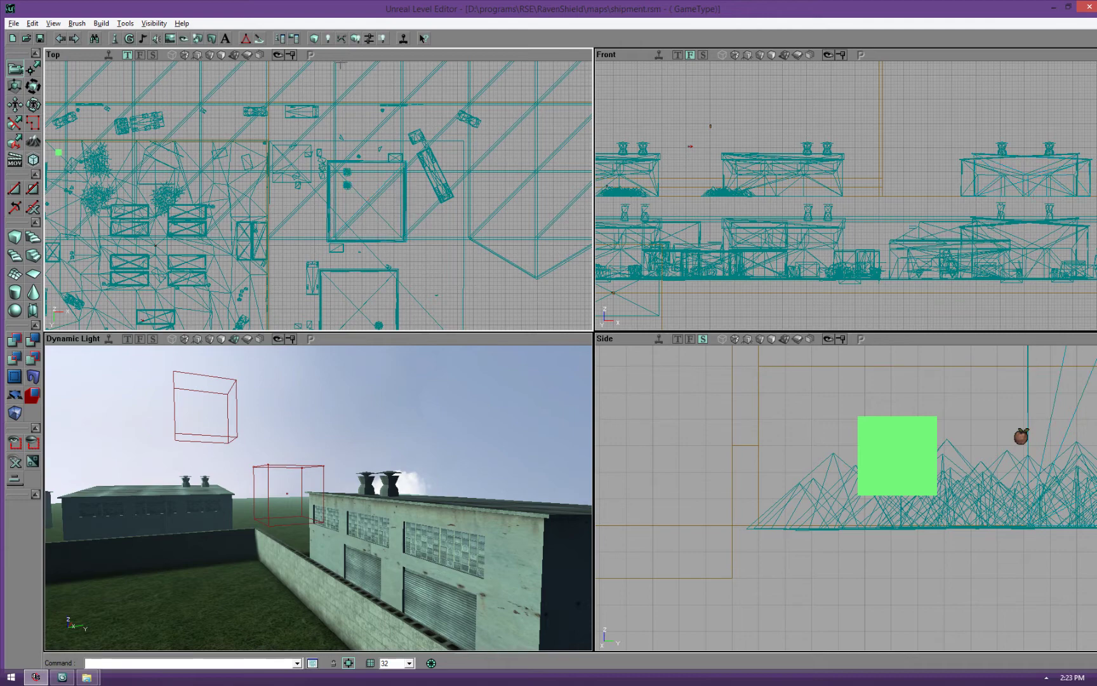
Rebuild the map with all the warehouse copies and look around the yard in the perspective view
left_click(356, 38)
right_click_drag(400, 537, 286, 537)
left_click_drag(285, 536, 451, 590)
right_click_drag(451, 591, 461, 604)
mouse_move(318, 508)
left_mouse_down()
mouse_move(406, 505)
mouse_move(305, 559)
mouse_move(324, 508)
left_mouse_up()
right_click_drag(324, 508, 330, 502)
left_click_drag(438, 578, 381, 552)
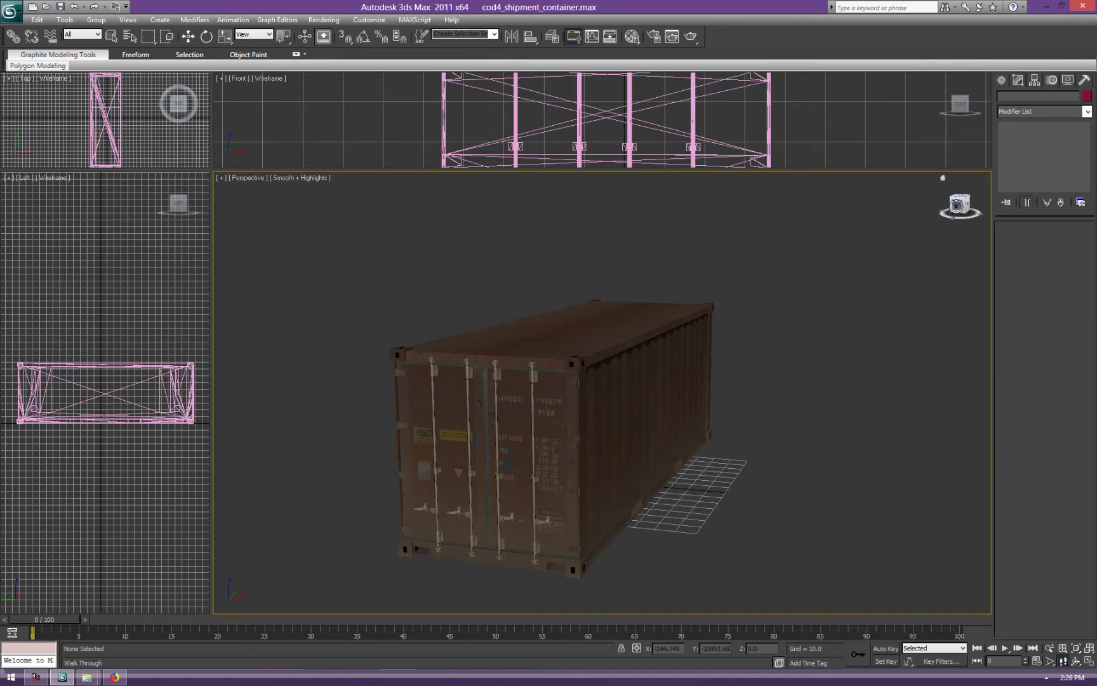
In 3ds Max, inspect the cod4_shipment_container model and delete its outer roof and one long side wall as mesh elements
left_click_drag(956, 205, 1018, 208)
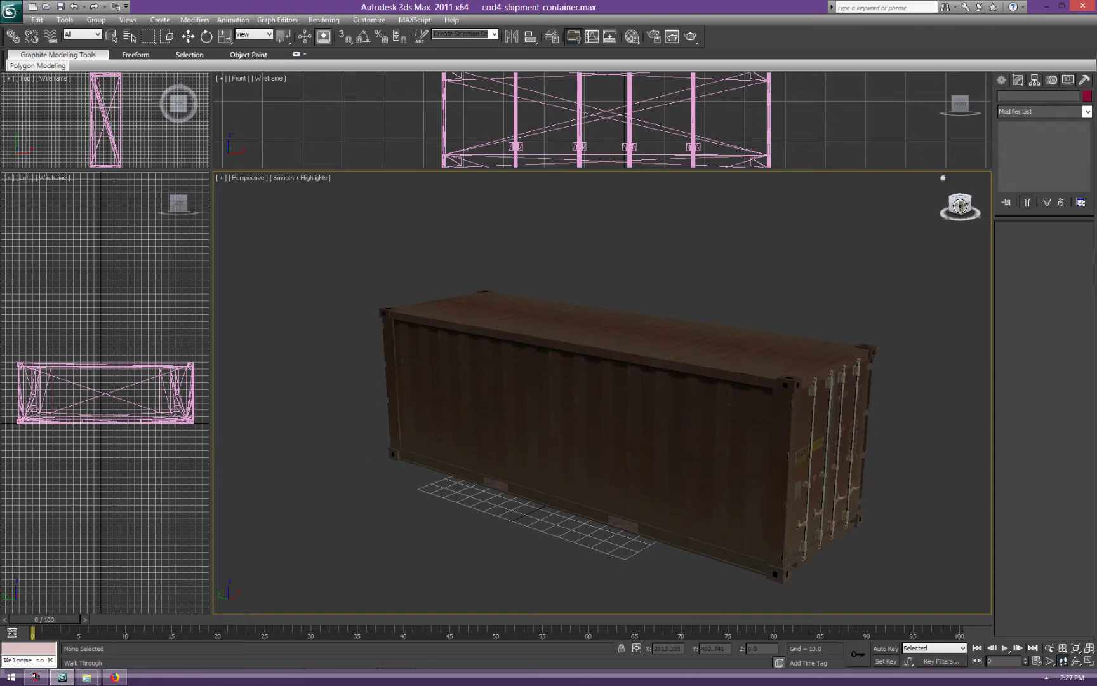
left_click(962, 204)
left_click_drag(962, 204, 924, 214)
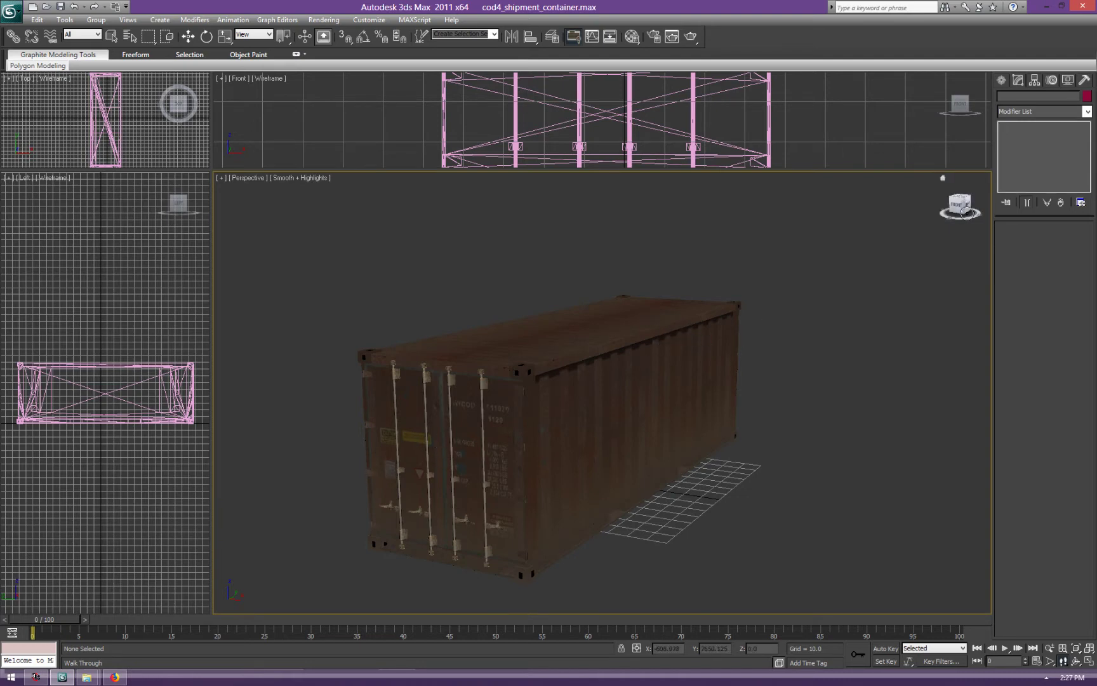
middle_click_drag(661, 348, 475, 456, "alt")
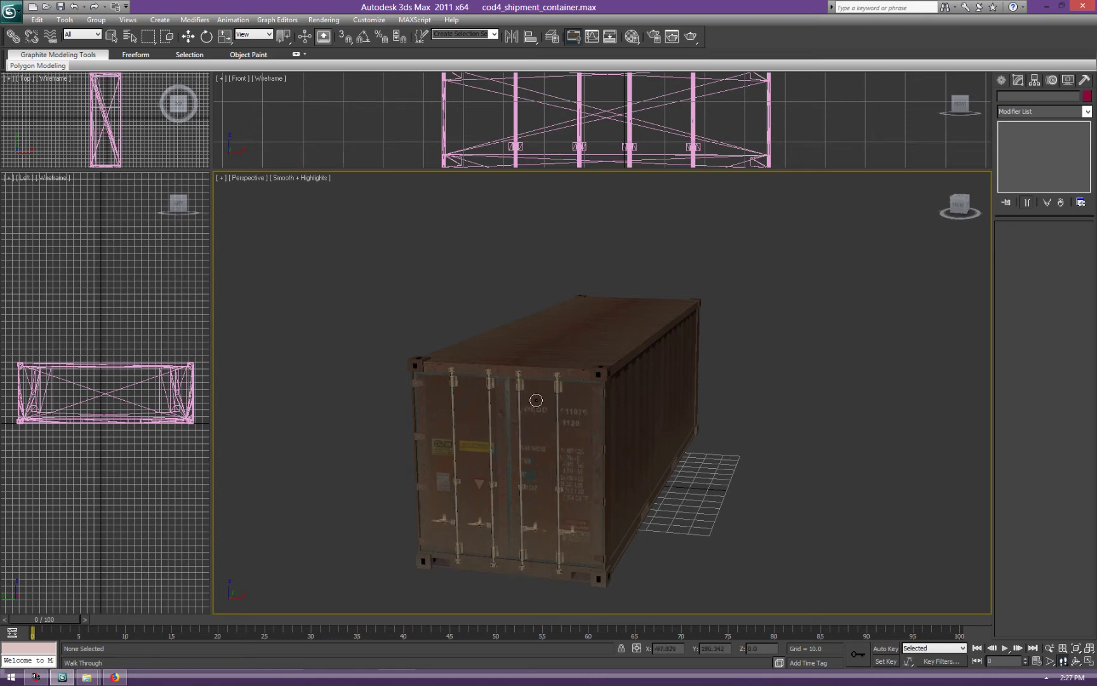
left_click_drag(955, 204, 926, 216)
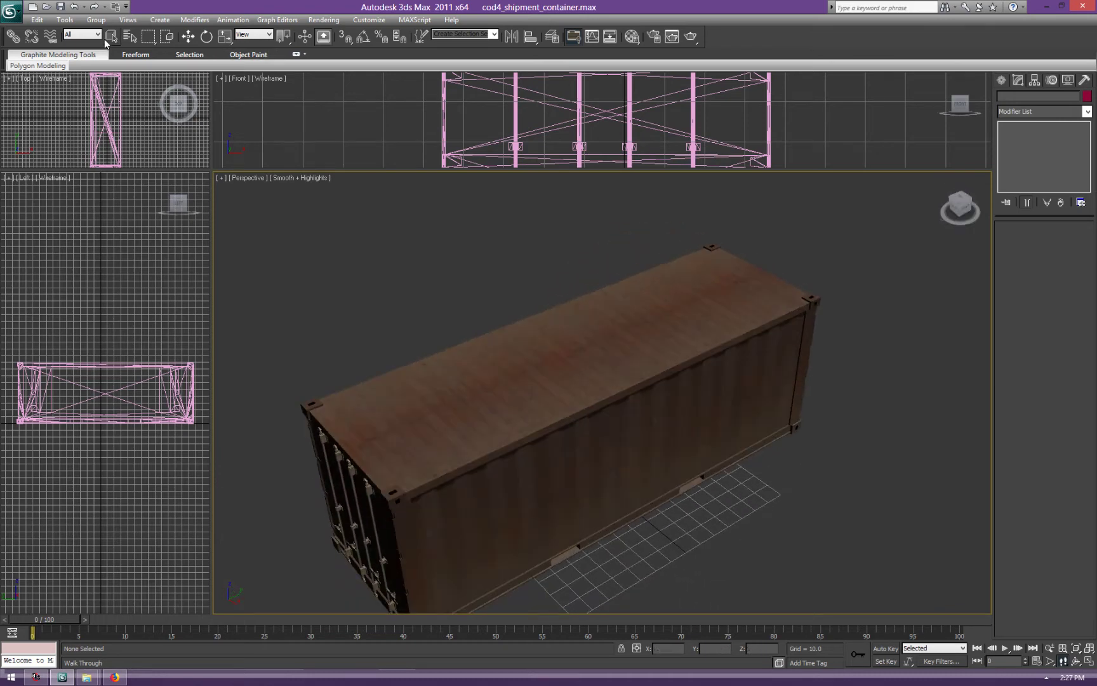
left_click(111, 36)
left_click(555, 371)
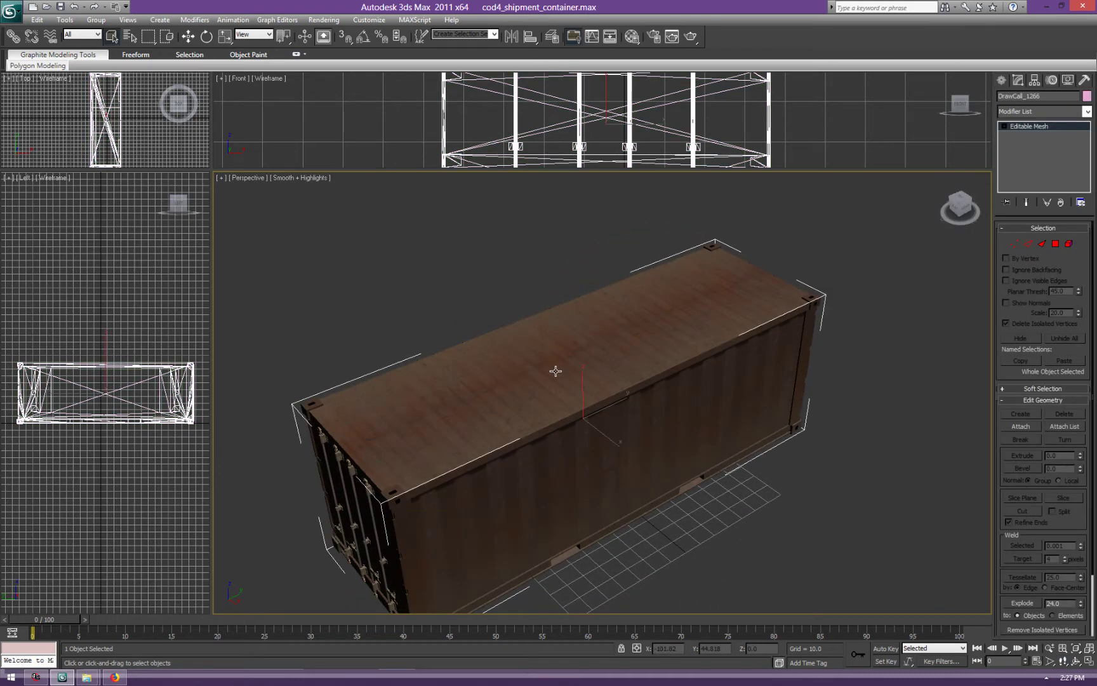
left_click(1070, 245)
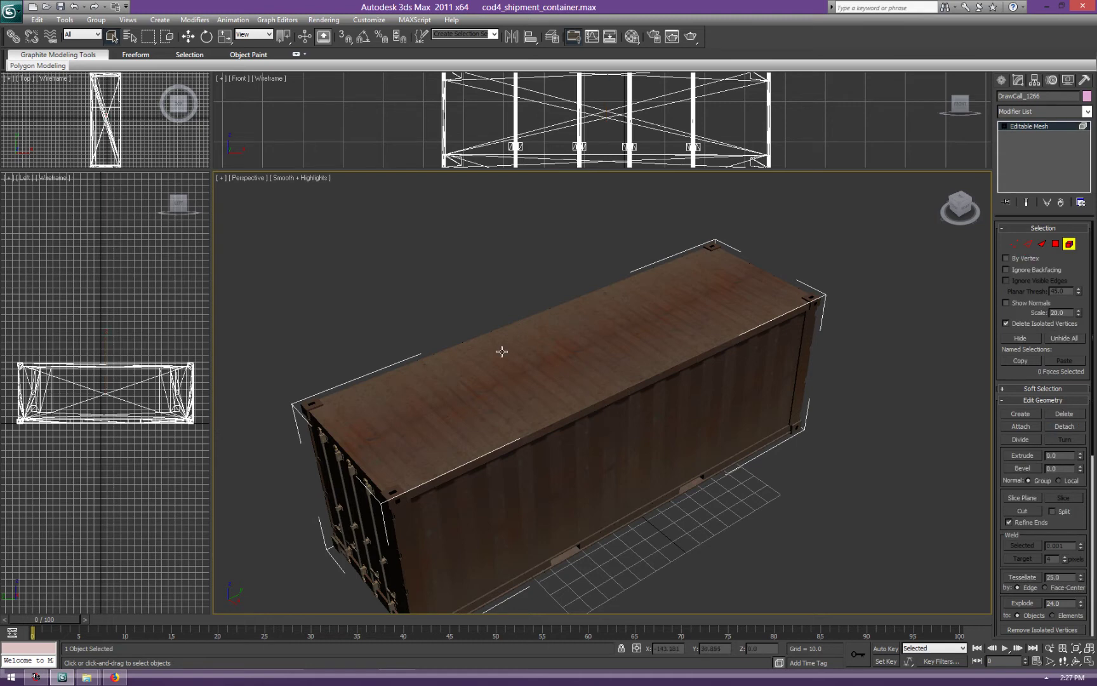
left_click(547, 373)
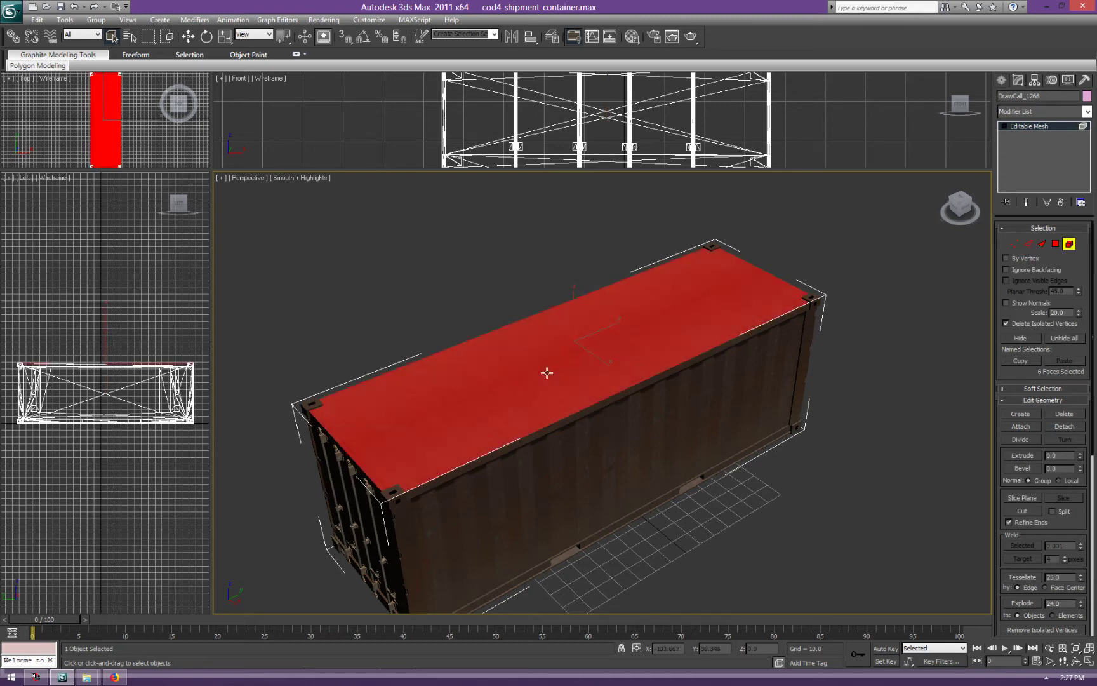
key("Delete")
left_click(620, 460)
key("Delete")
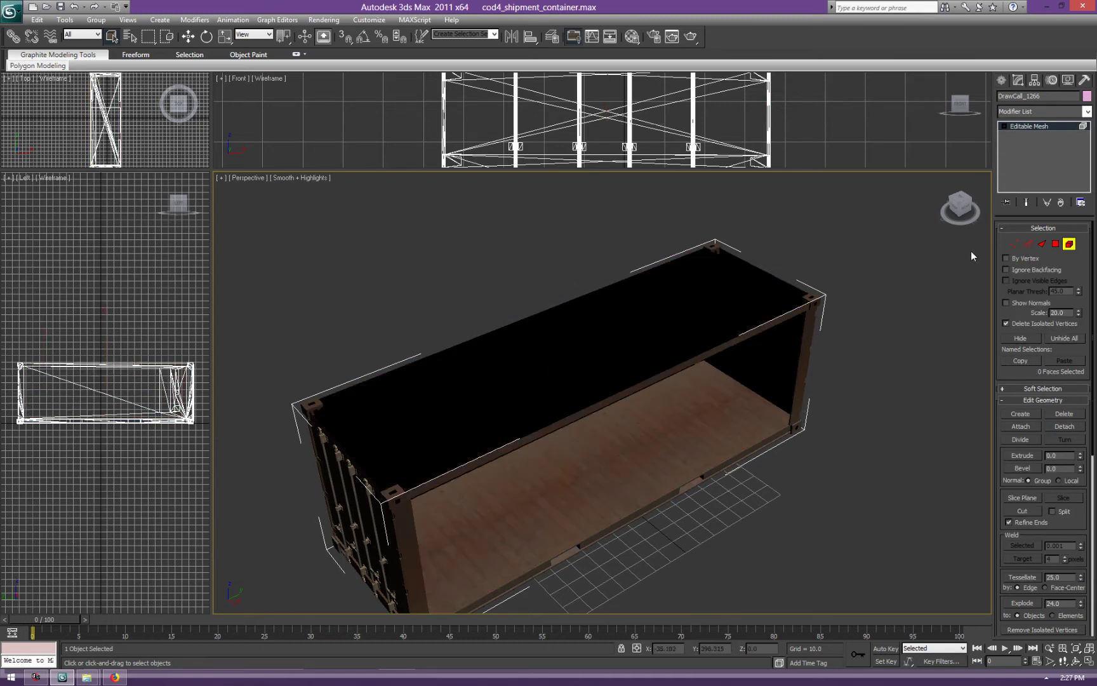
Delete the container's opposite long side wall and its end panels, including the door panel behind the locking bars
left_click(959, 206)
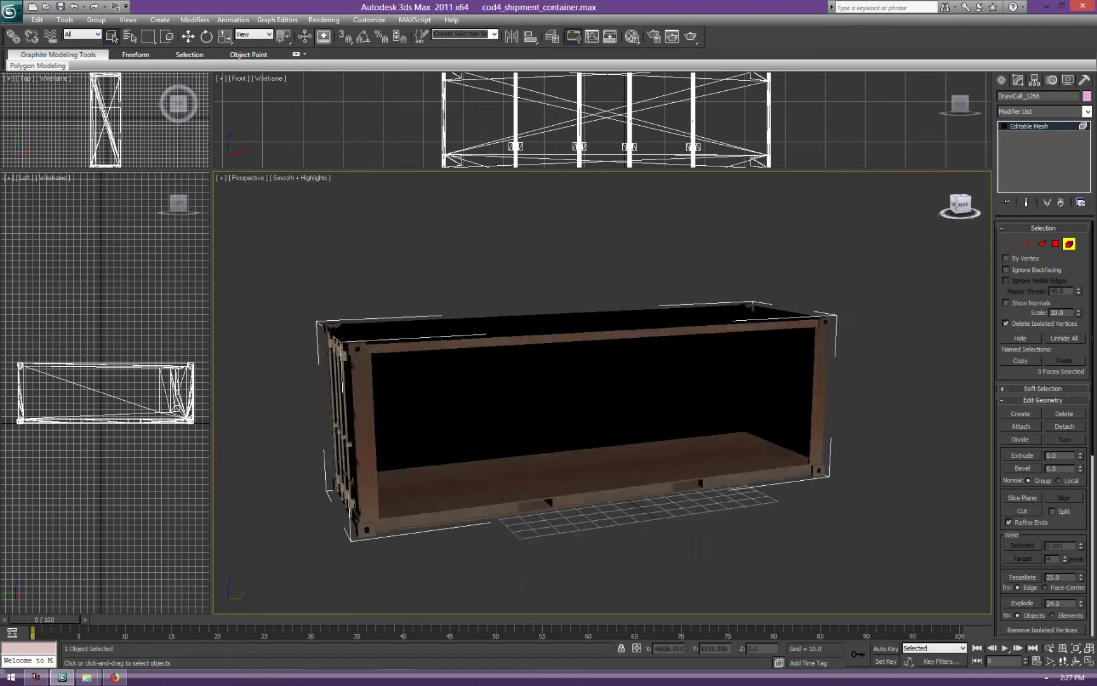
left_click(621, 388)
key("Delete")
left_click(780, 398)
key("Delete")
left_click_drag(966, 210, 866, 203)
left_click(817, 403)
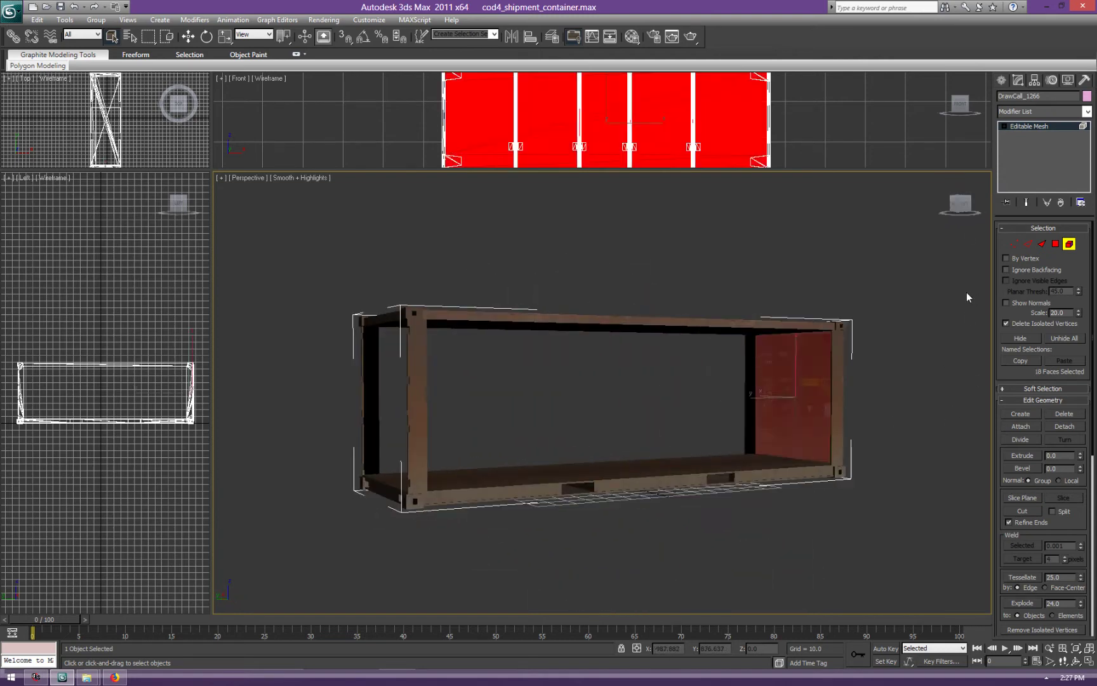
key("Delete")
Delete the container's inner ceiling and inner floor elements, keeping the frame and door hardware
left_click_drag(960, 204, 952, 236)
left_click(594, 349)
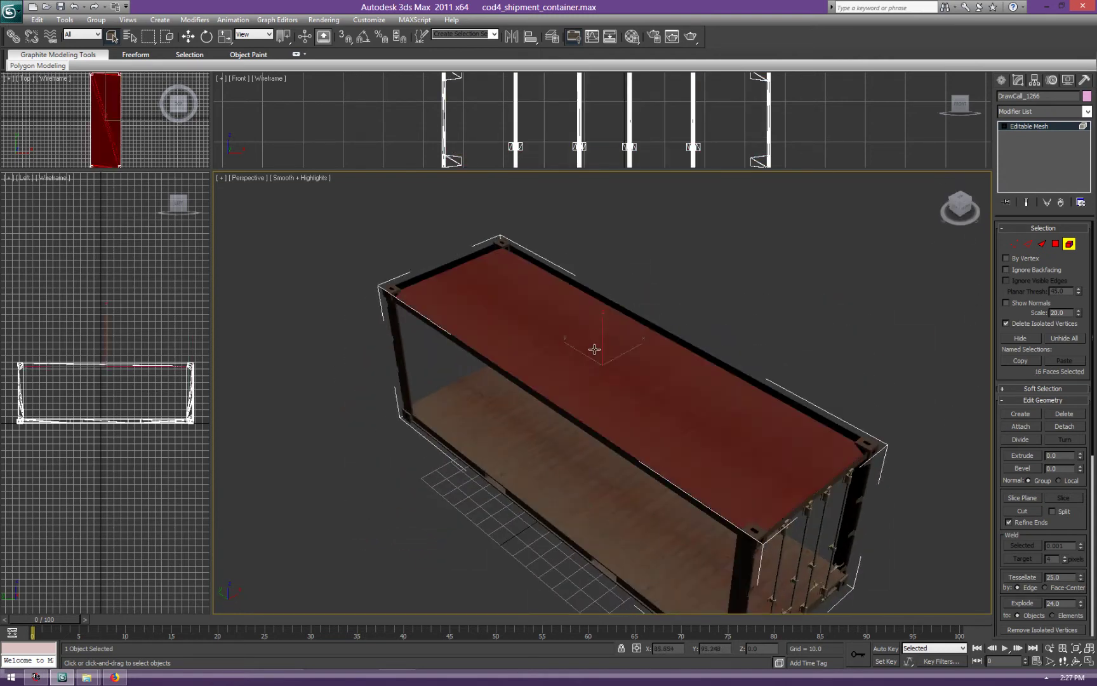
key("Delete")
mouse_move(957, 208)
left_mouse_down()
mouse_move(945, 187)
mouse_move(932, 190)
mouse_move(936, 202)
left_mouse_up()
left_click(636, 469)
key("Delete")
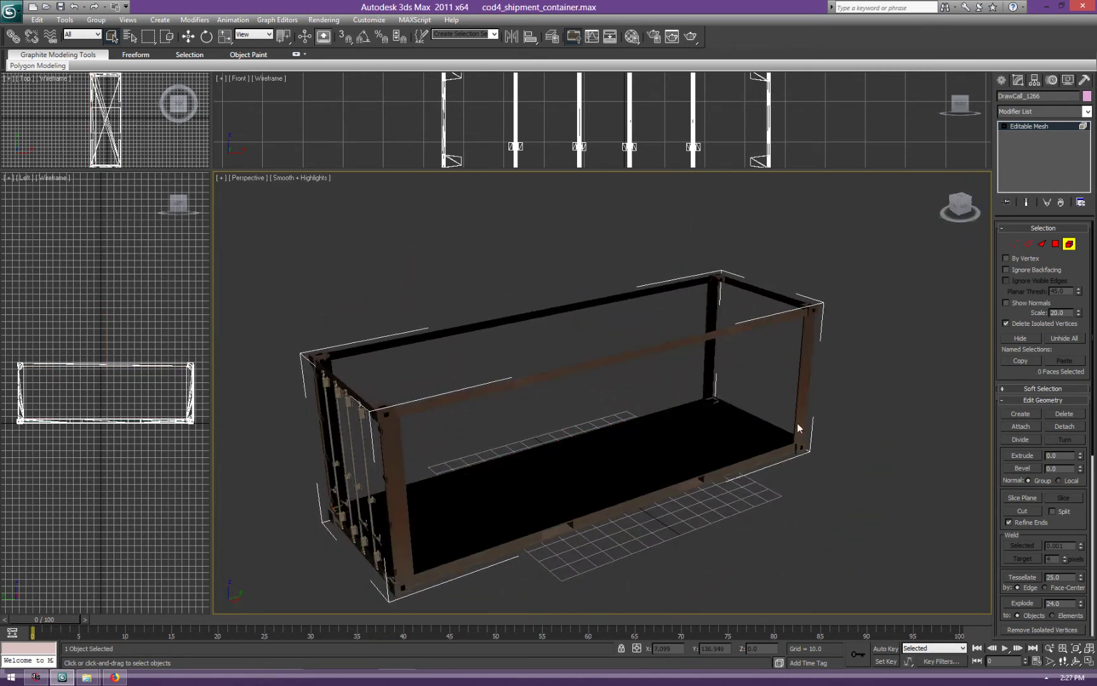
left_click_drag(958, 209, 960, 205)
left_click(439, 387)
key("Delete")
left_click(962, 207)
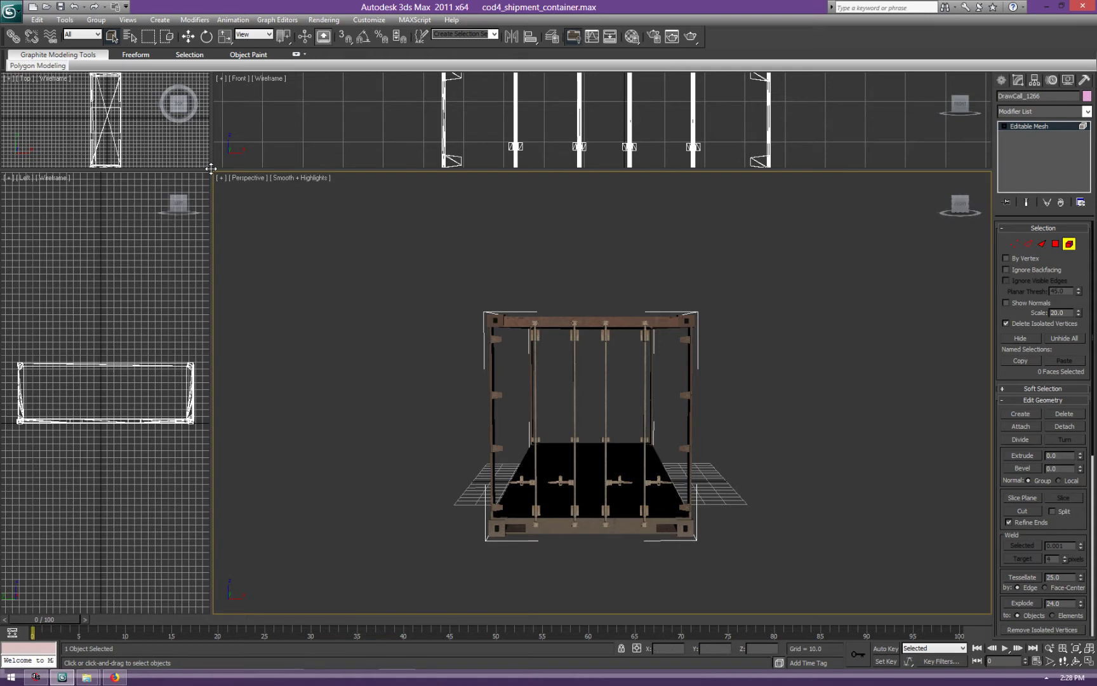
Delete the four door locking bars with their handles and the hinge elements along both door posts
left_click_drag(474, 419, 471, 421)
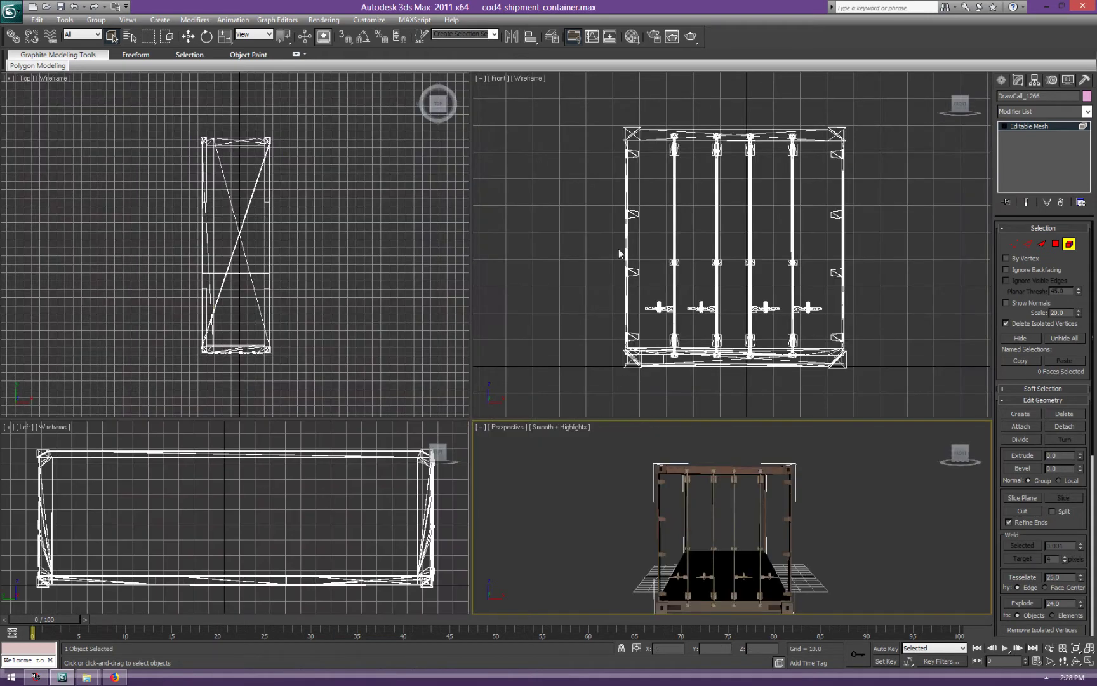
left_click_drag(662, 150, 814, 346)
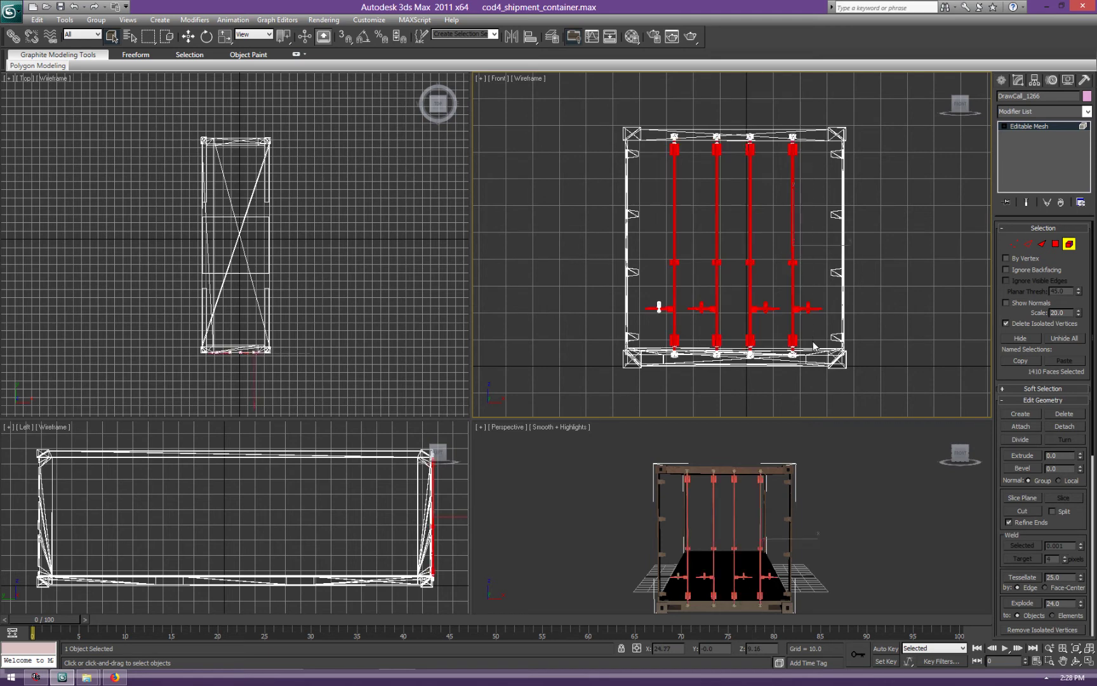
key("Delete")
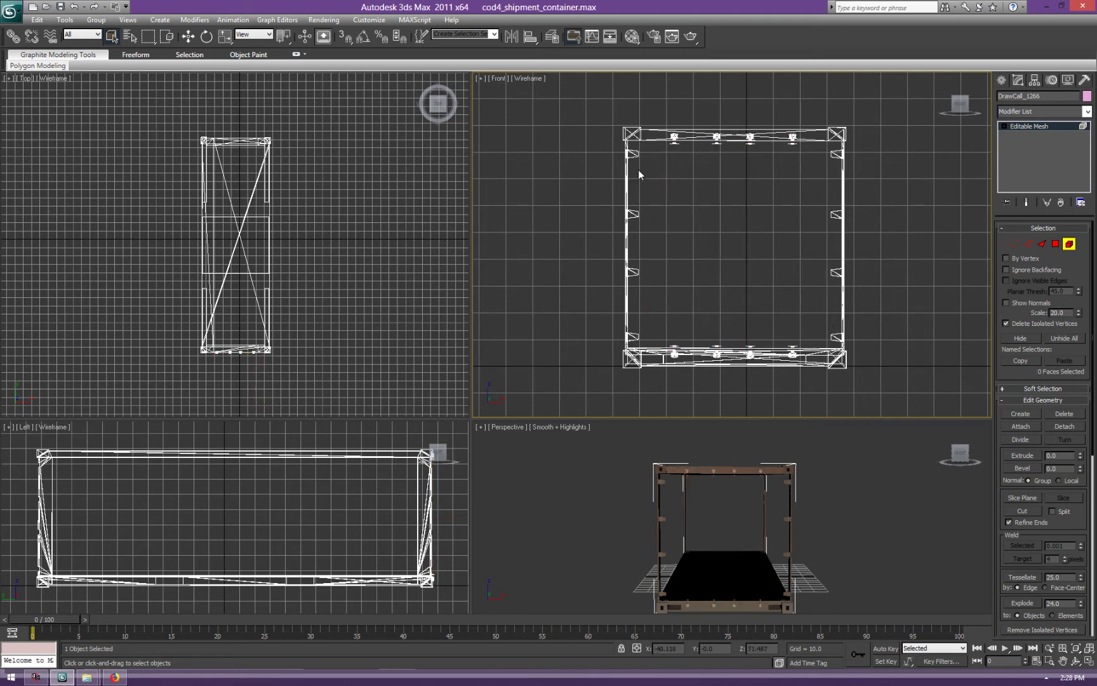
left_click_drag(631, 149, 654, 348)
key("Delete")
left_click_drag(827, 151, 839, 349)
key("Delete")
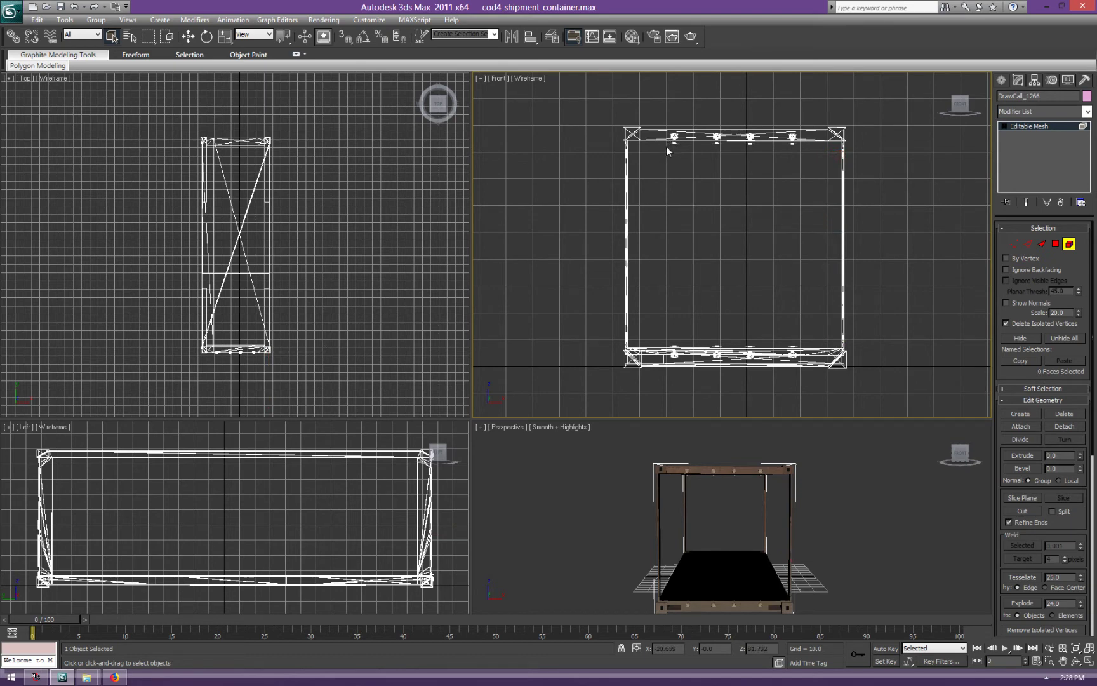
Delete the leftover locking bar fittings on the upper and lower door beams and finish element editing
left_click_drag(661, 140, 812, 161)
left_click(807, 186)
left_click_drag(652, 328, 832, 358)
left_click_drag(469, 425, 287, 230)
left_click(1072, 245)
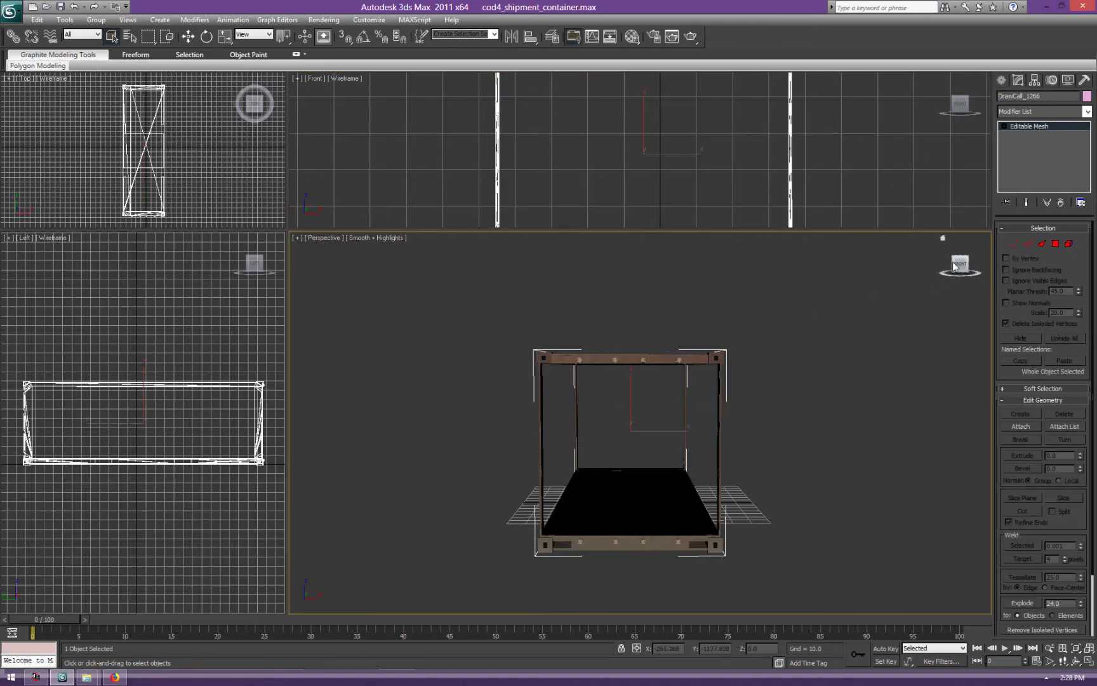
left_click(917, 281)
left_click_drag(957, 264, 372, 242)
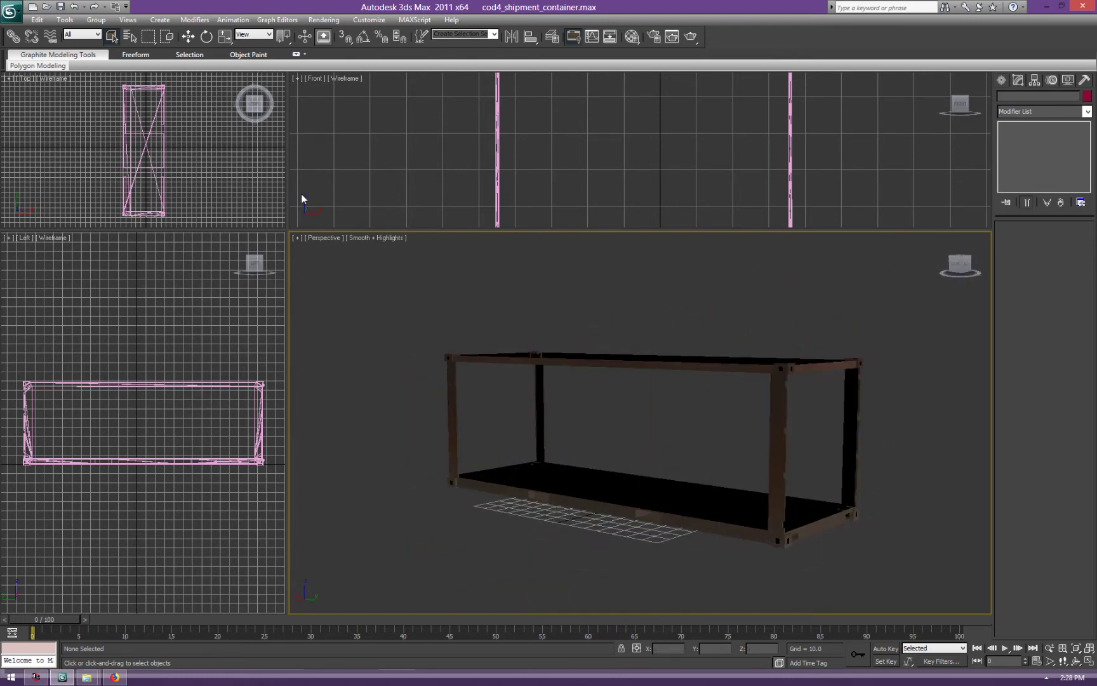
Export the bare container frame as an ASCII Scene Export (ASE) file named container_frame into the COD4 shipment map folder
left_click(12, 11)
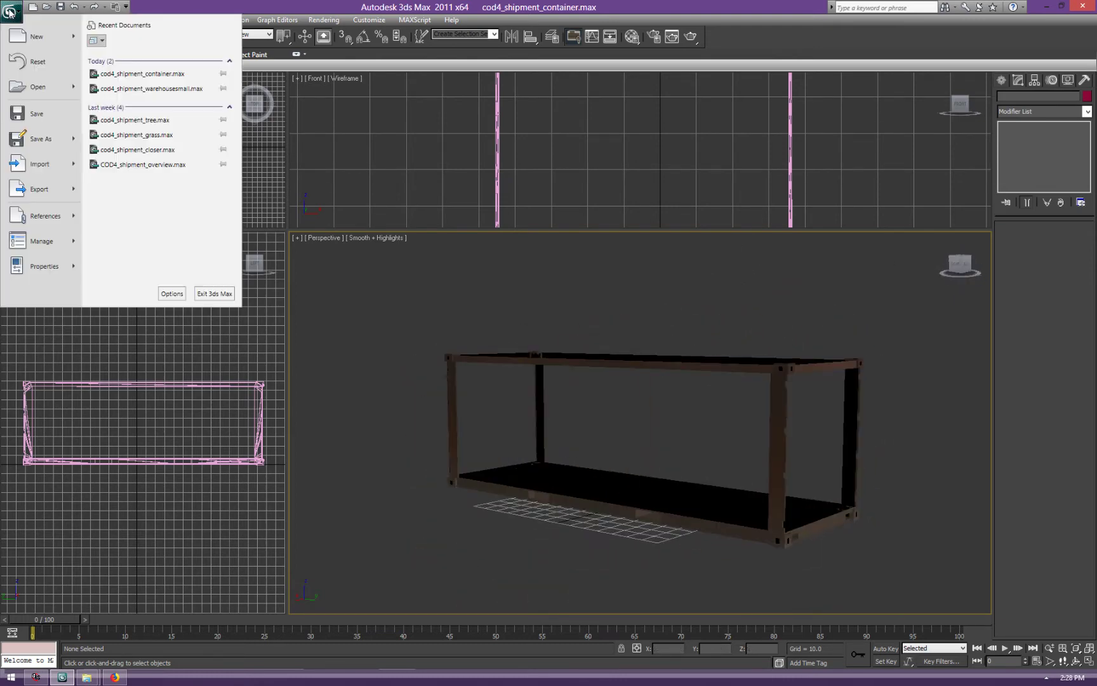
left_click(40, 189)
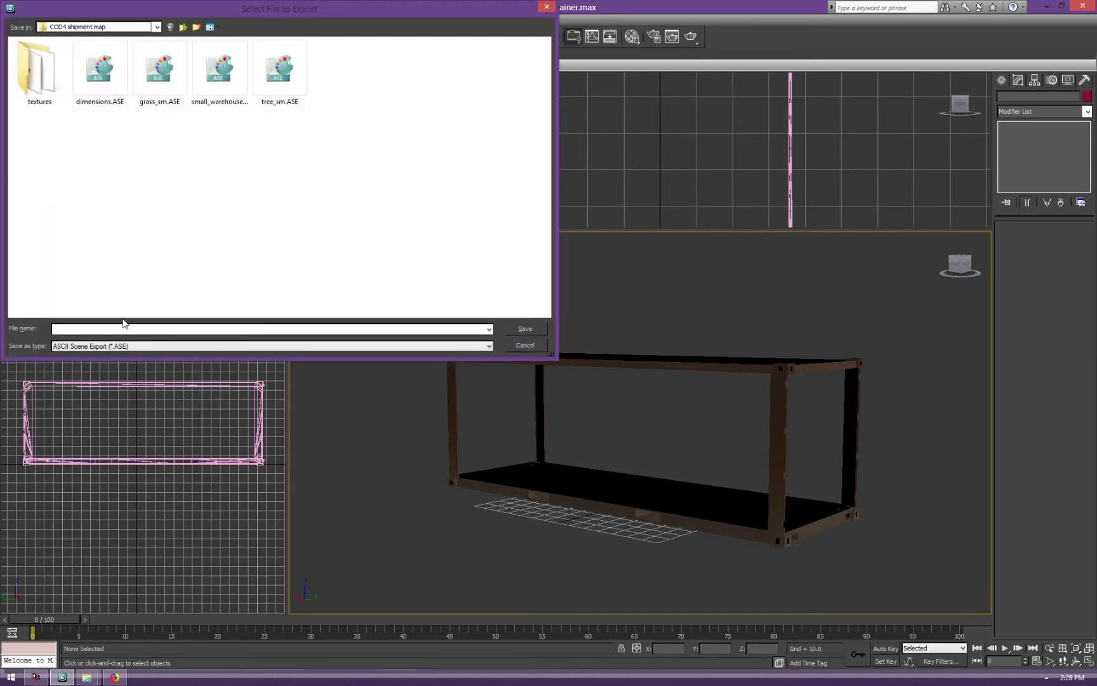
type("container_frame")
key("Return")
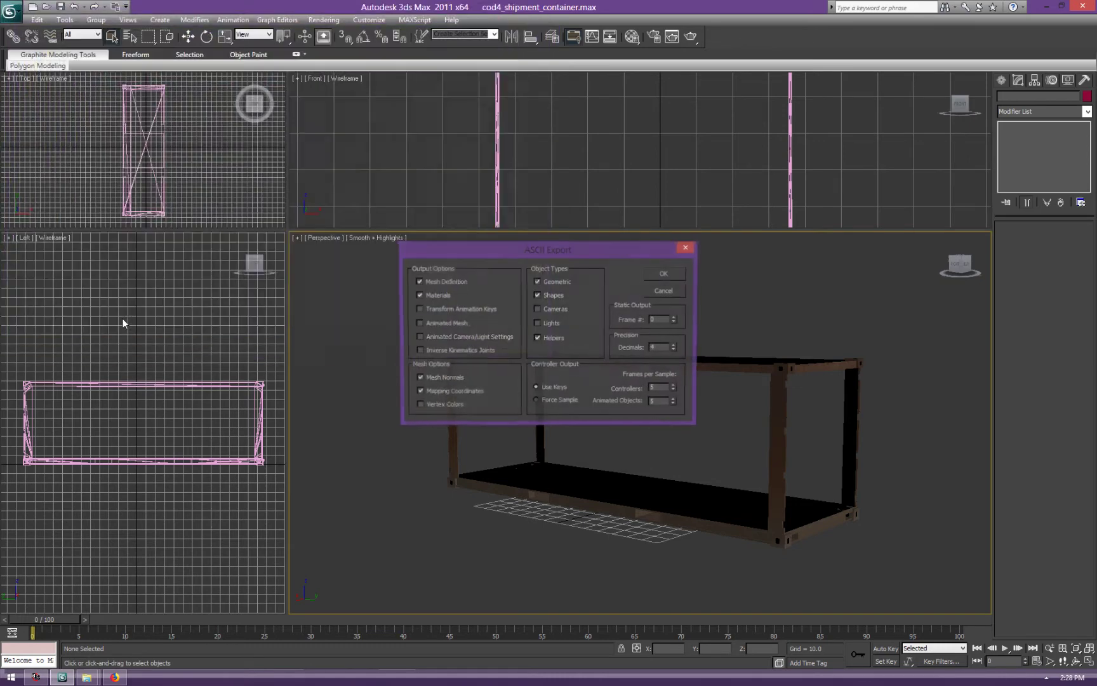
left_click(664, 342)
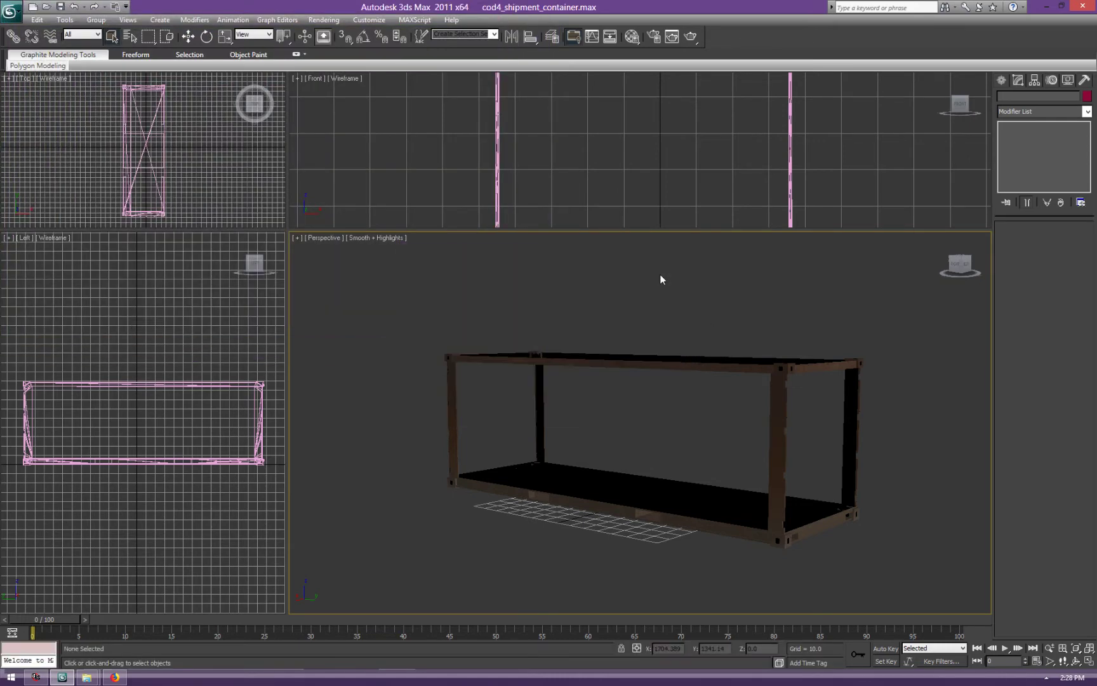
Undo the deletions of the bar fittings, hinges and locking bars on the container's door end
key("ctrl+a")
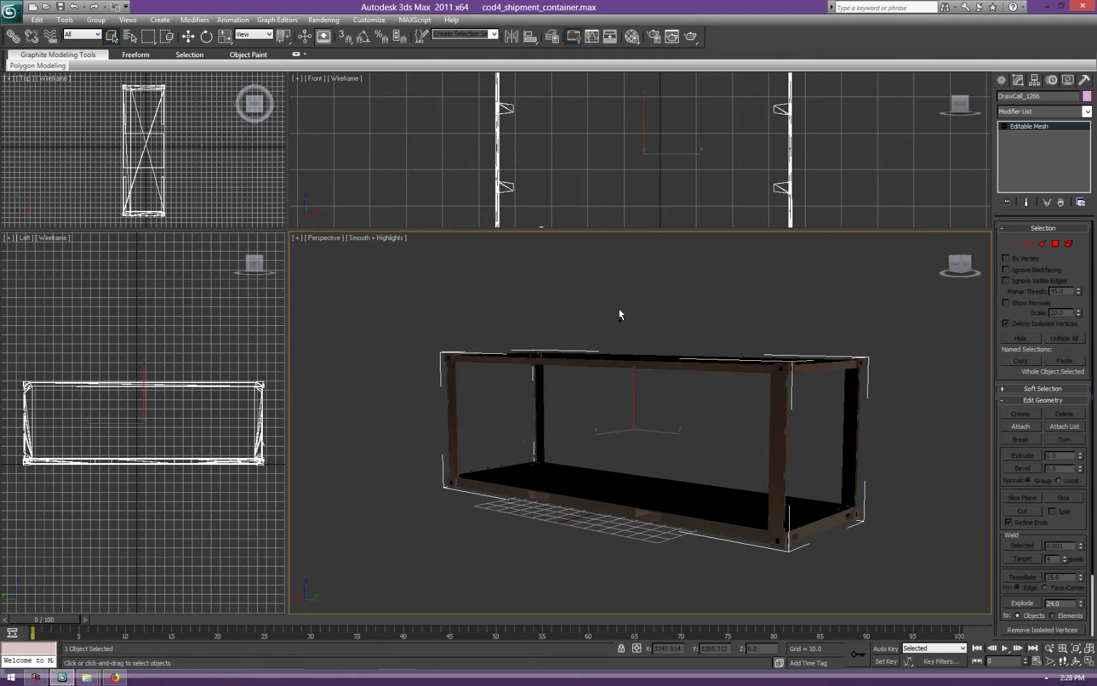
key("ctrl+z")
left_click_drag(960, 267, 992, 269)
left_click(961, 264)
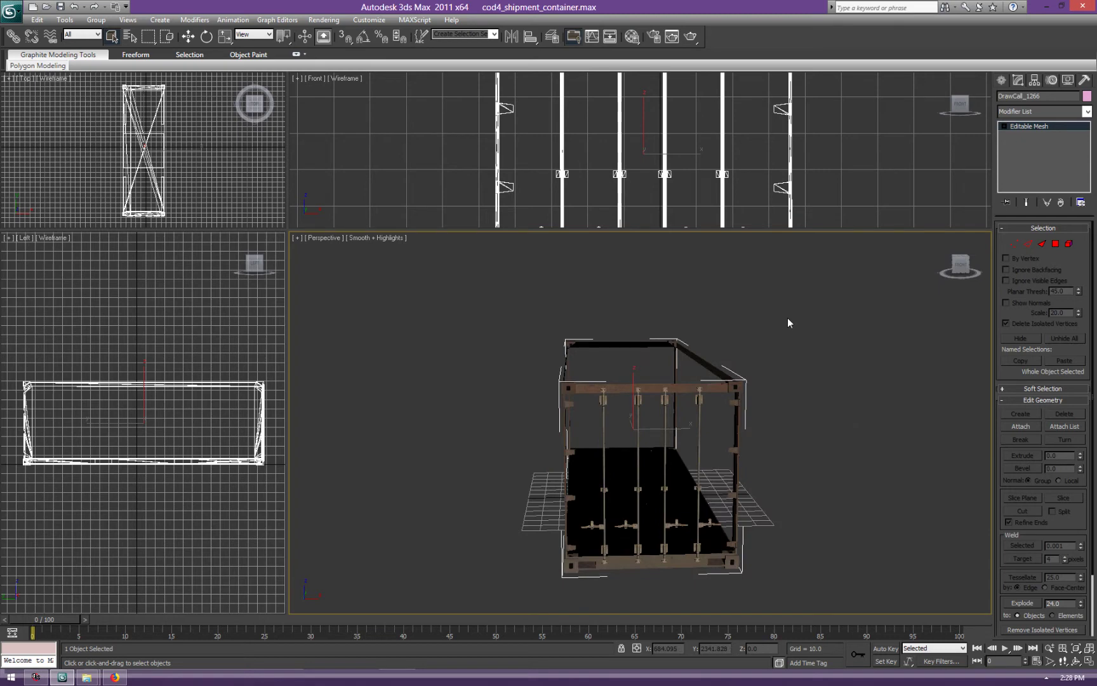
key("ctrl+z")
left_click_drag(961, 264, 943, 280)
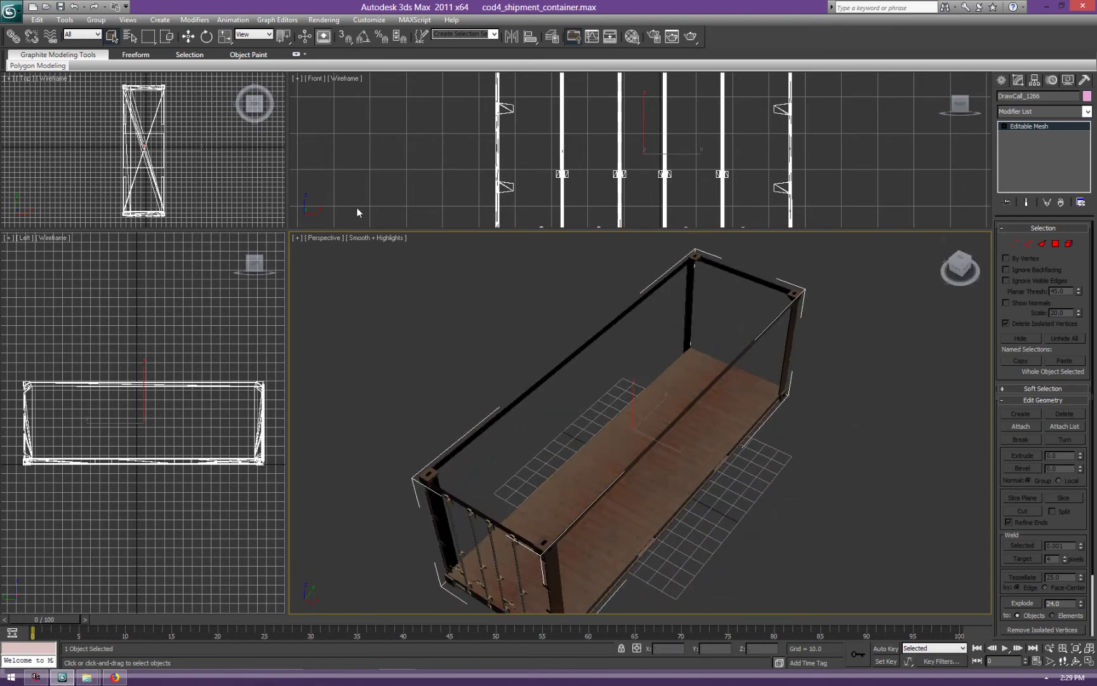
Delete the container's floor, long rails and far end frame as elements, keeping only the door end
left_click_drag(288, 228, 531, 348)
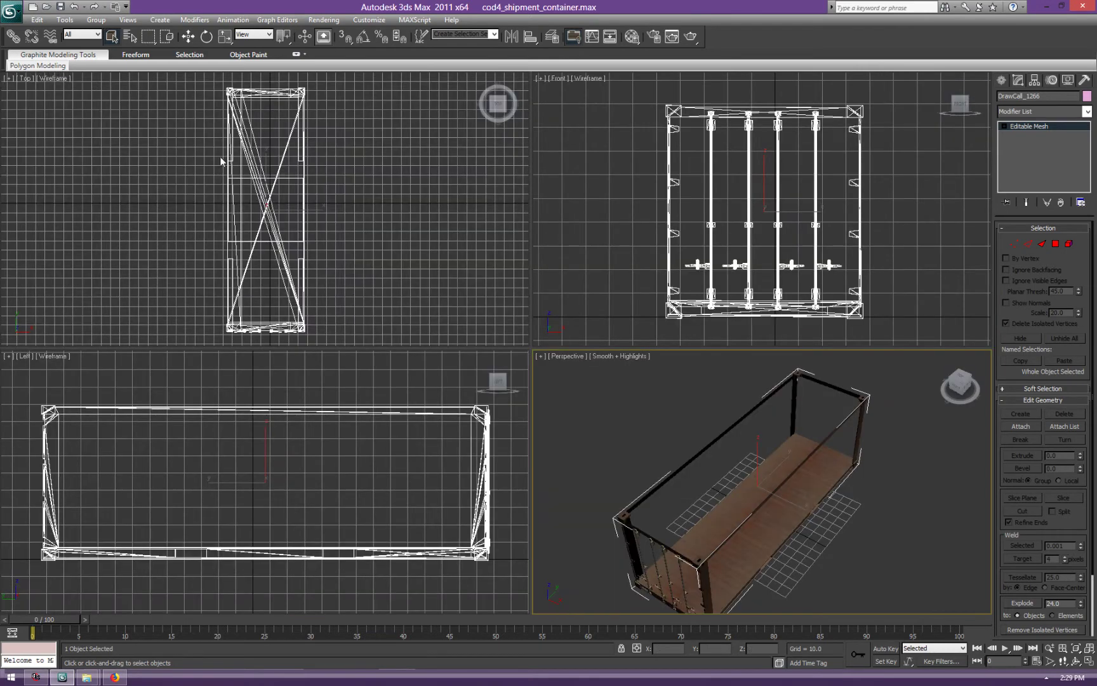
right_click(200, 80)
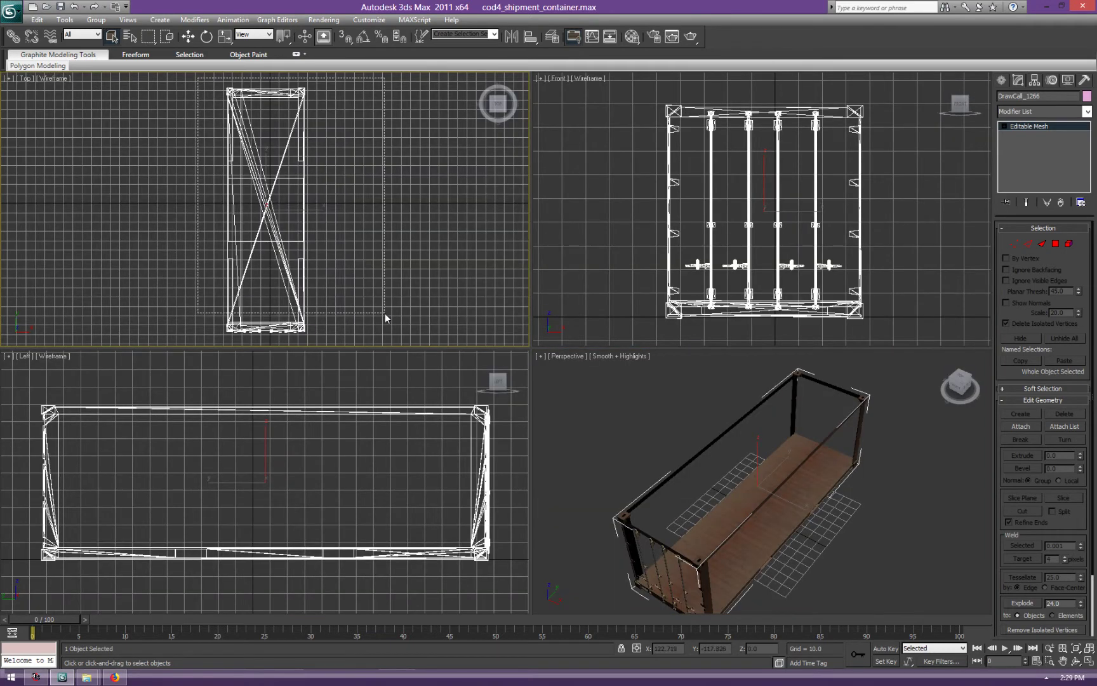
left_click(1070, 243)
left_click_drag(198, 83, 391, 314)
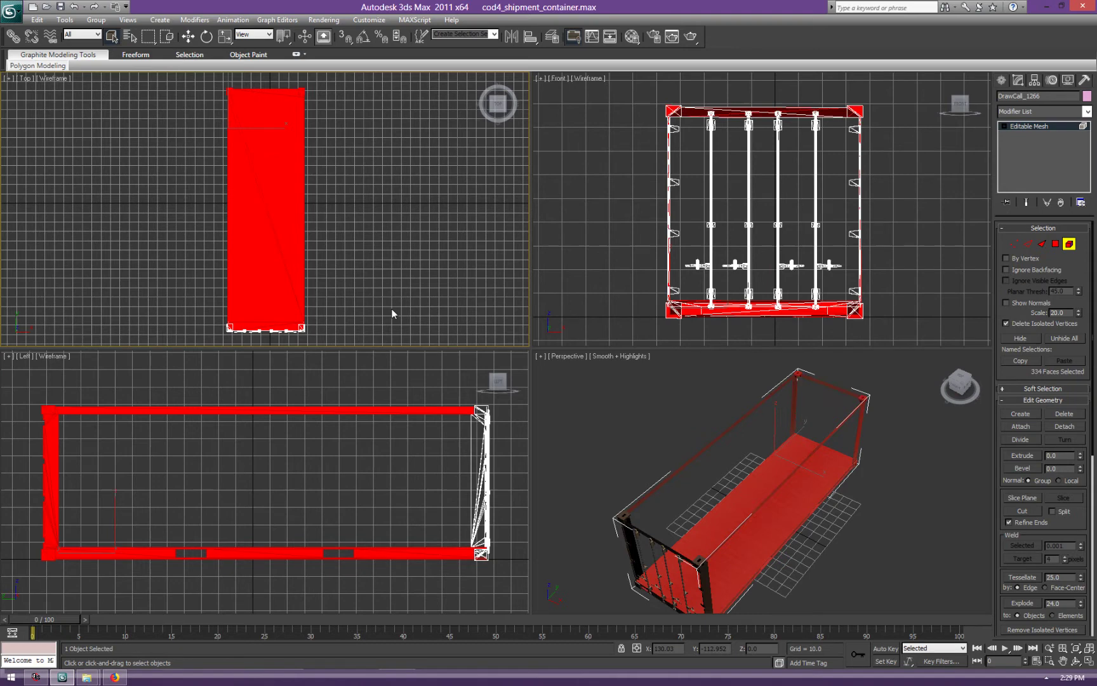
key("Delete")
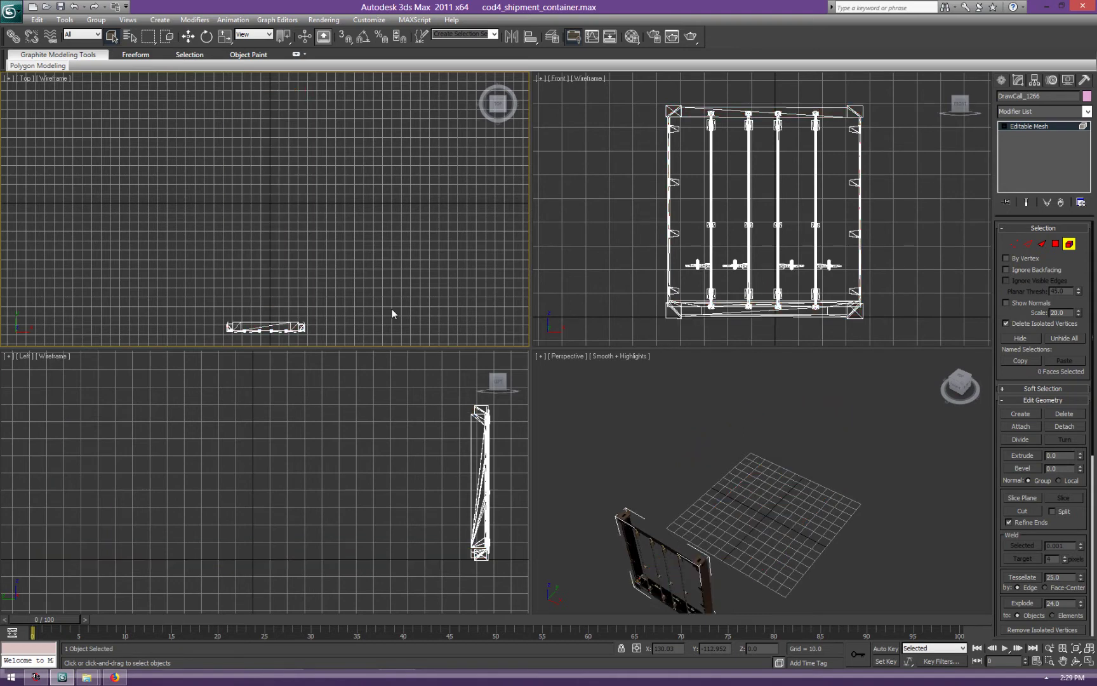
Delete the upper beam and both upper corner blocks of the door frame
left_click(961, 389)
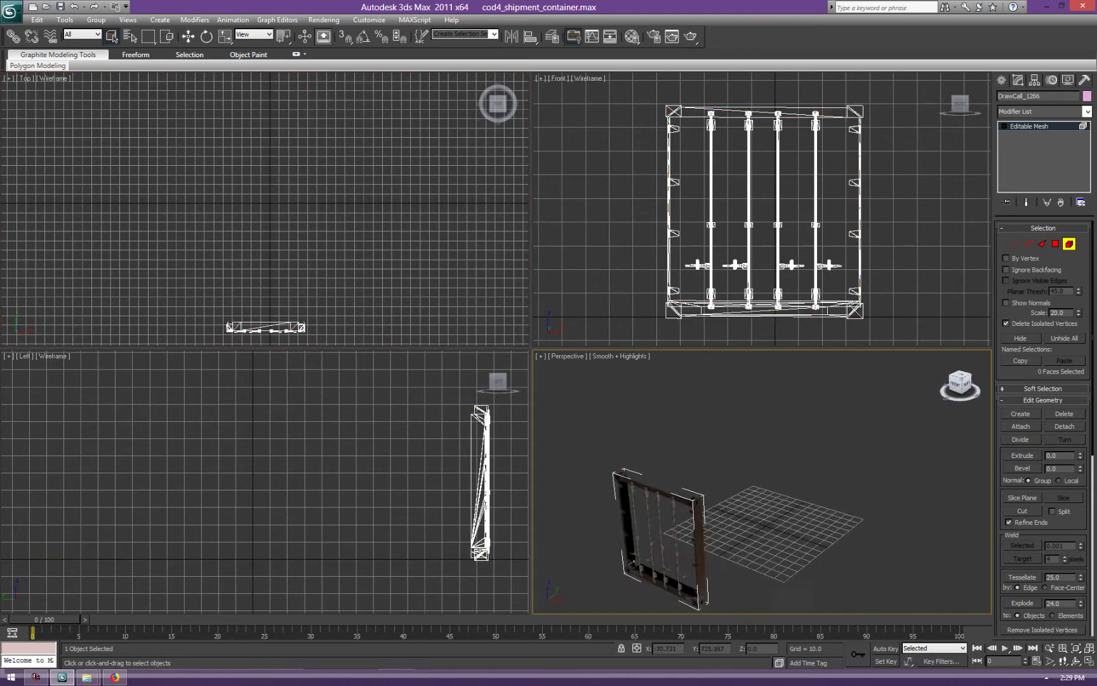
left_click_drag(662, 95, 695, 118)
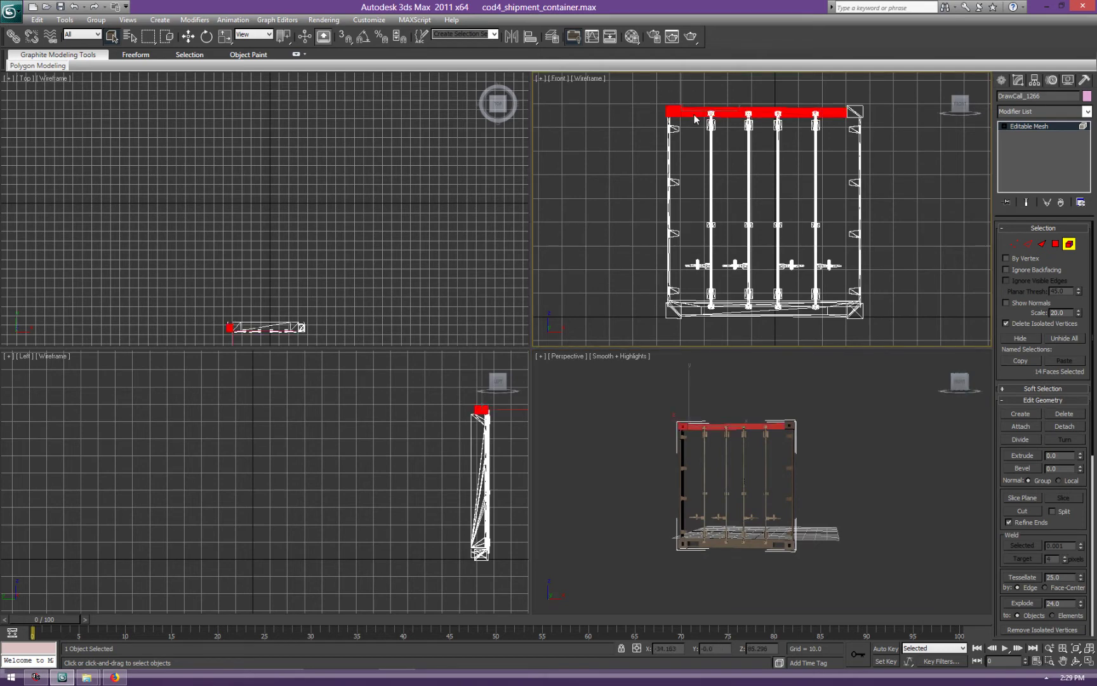
key("Delete")
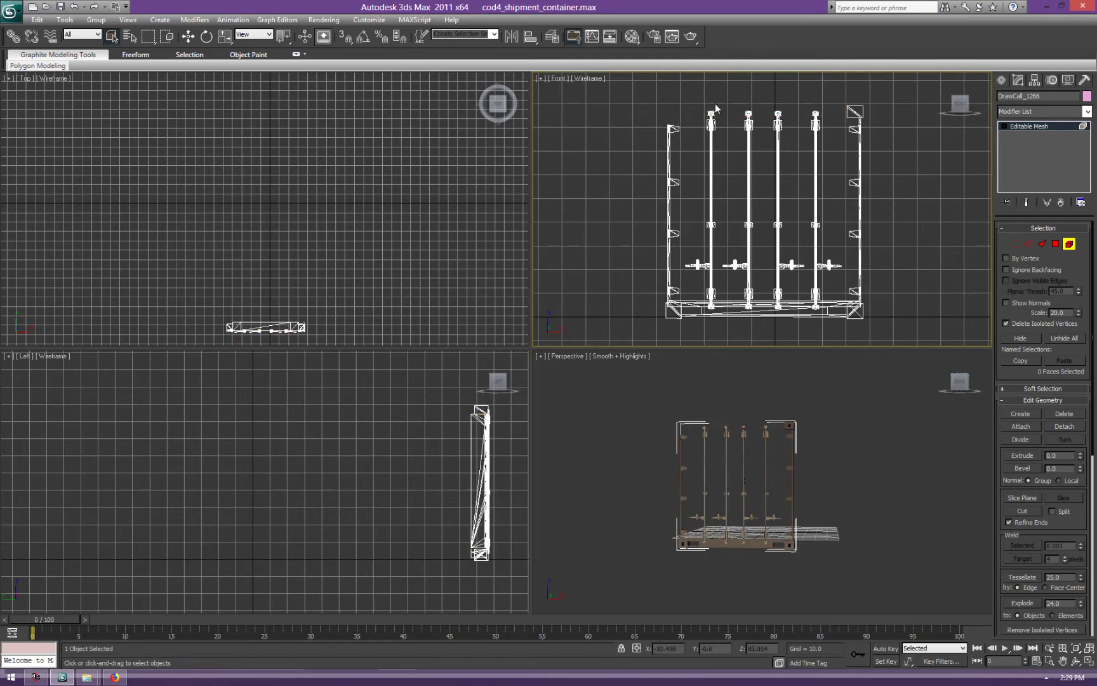
left_click_drag(841, 90, 880, 121)
key("Delete")
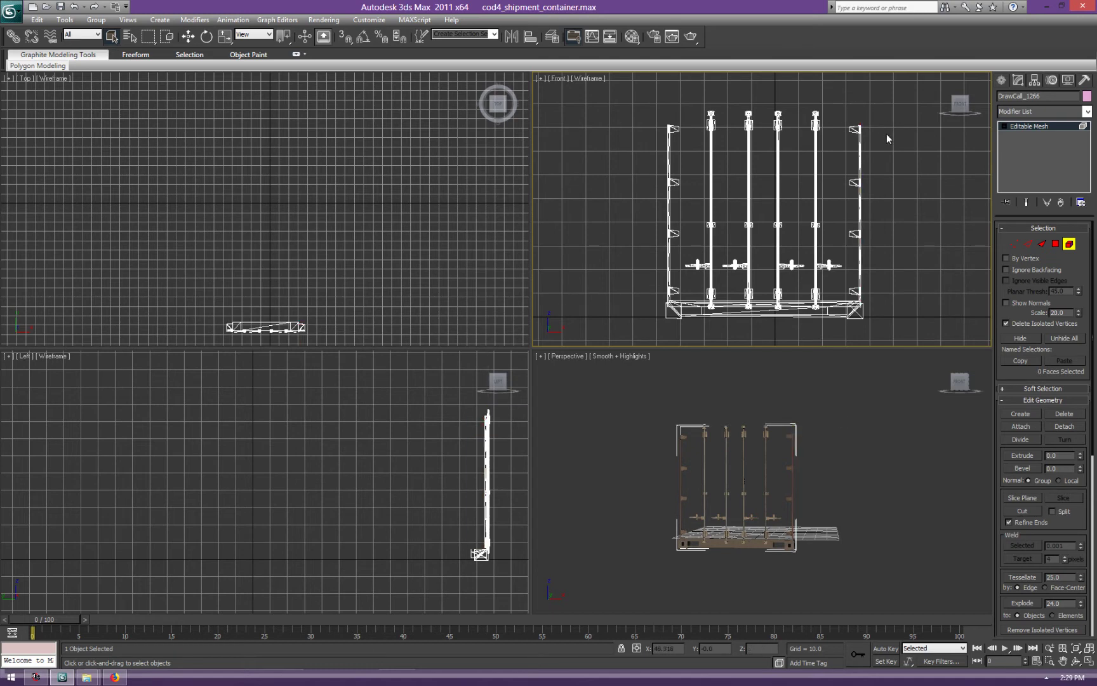
Delete the vertical door posts on both sides, keeping the hinges and locking bars
left_click_drag(853, 159, 875, 163)
key("Delete")
left_click_drag(662, 157, 680, 206)
key("Delete")
left_click_drag(843, 205, 870, 211)
key("Delete")
left_click_drag(847, 253, 872, 263)
key("Delete")
Delete both lower corner blocks and the lower beam of the door frame
left_click_drag(869, 331, 843, 312)
key("Delete")
left_click_drag(663, 317, 664, 319)
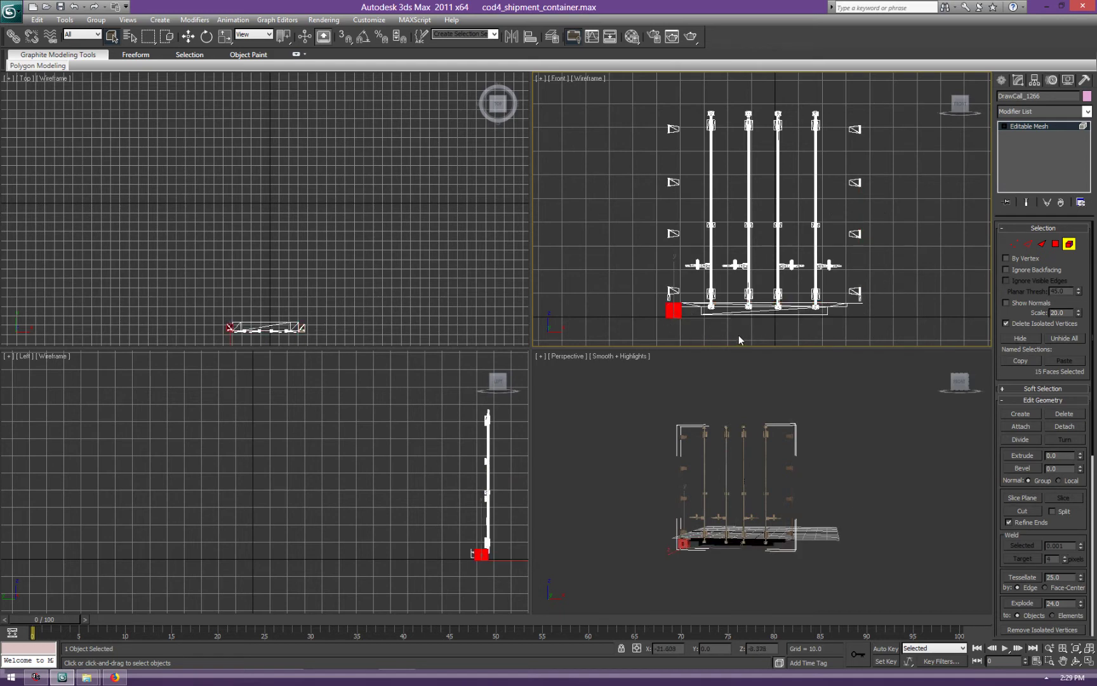
key("Delete")
left_click_drag(747, 300, 740, 337)
key("Delete")
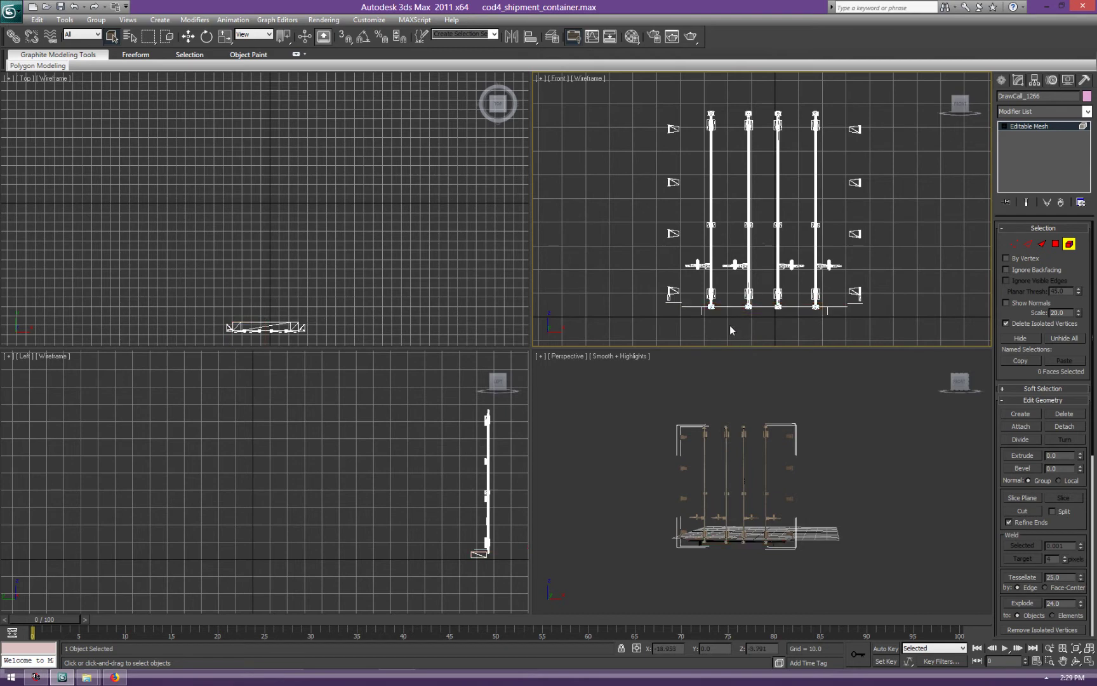
Delete the leftover frame pieces beneath the locking bars, check the remaining door hardware, and finish element editing
left_click_drag(696, 312, 681, 297)
key("Delete")
key("Delete")
left_click_drag(826, 317, 851, 307)
key("Delete")
key("Delete")
left_click(944, 396)
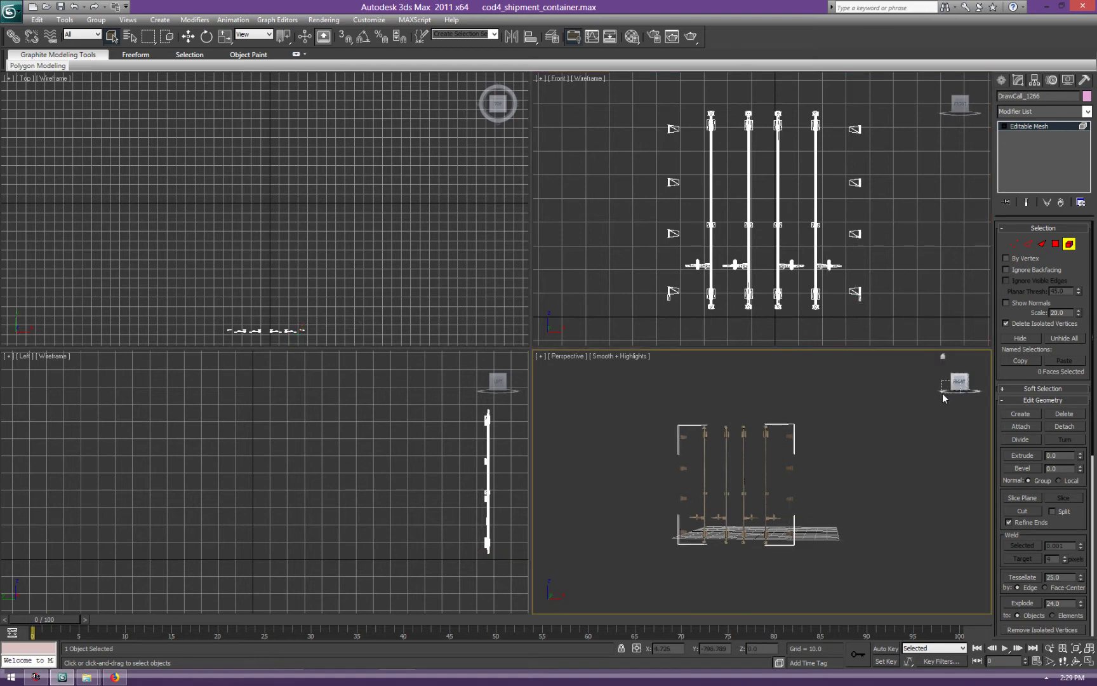
mouse_move(960, 382)
left_mouse_down()
mouse_move(915, 413)
mouse_move(961, 372)
mouse_move(962, 392)
mouse_move(961, 381)
left_mouse_up()
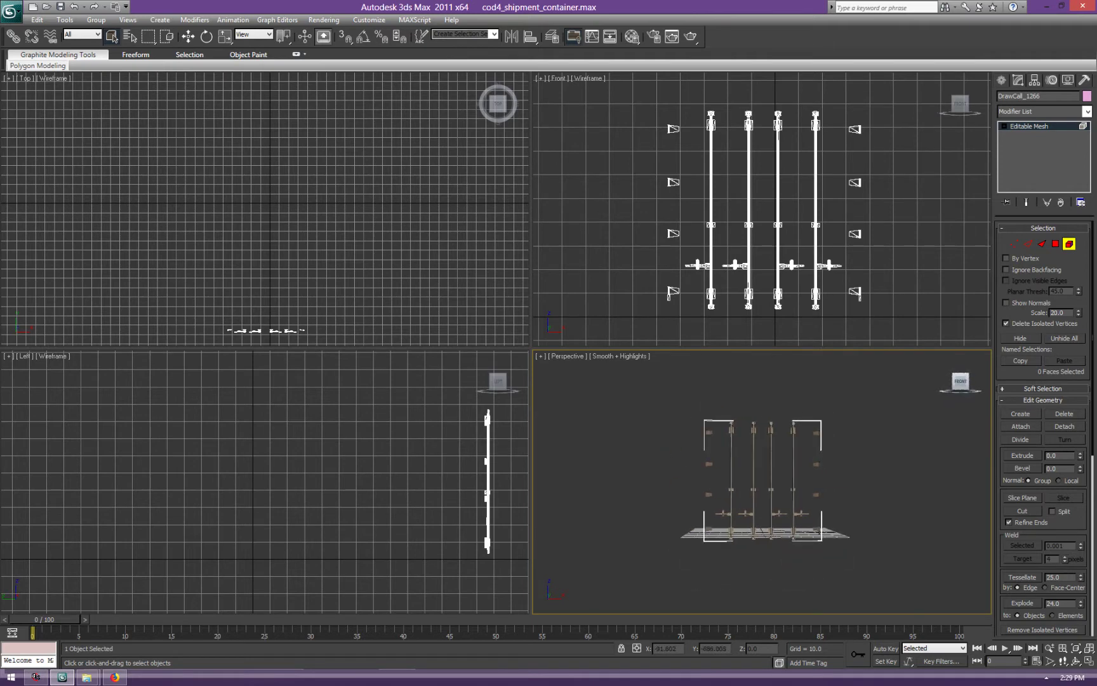
left_click_drag(961, 381, 944, 402)
left_click(1071, 247)
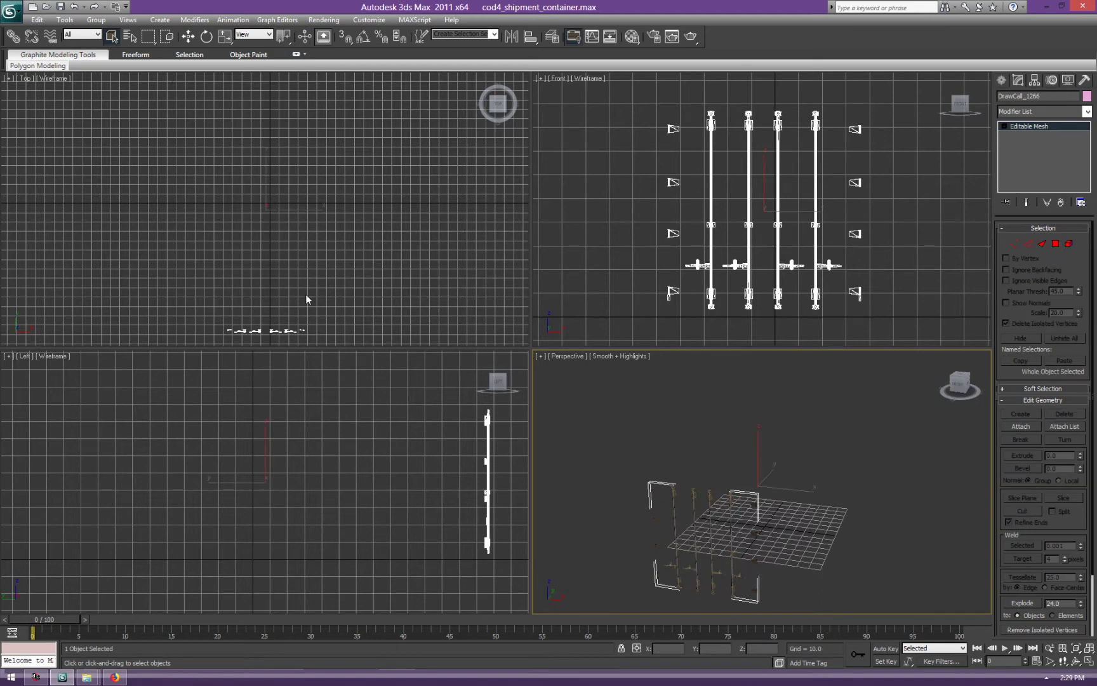
Move the door hardware to the grid origin and center its pivot to the object
left_click(189, 36)
left_click_drag(284, 197, 288, 66)
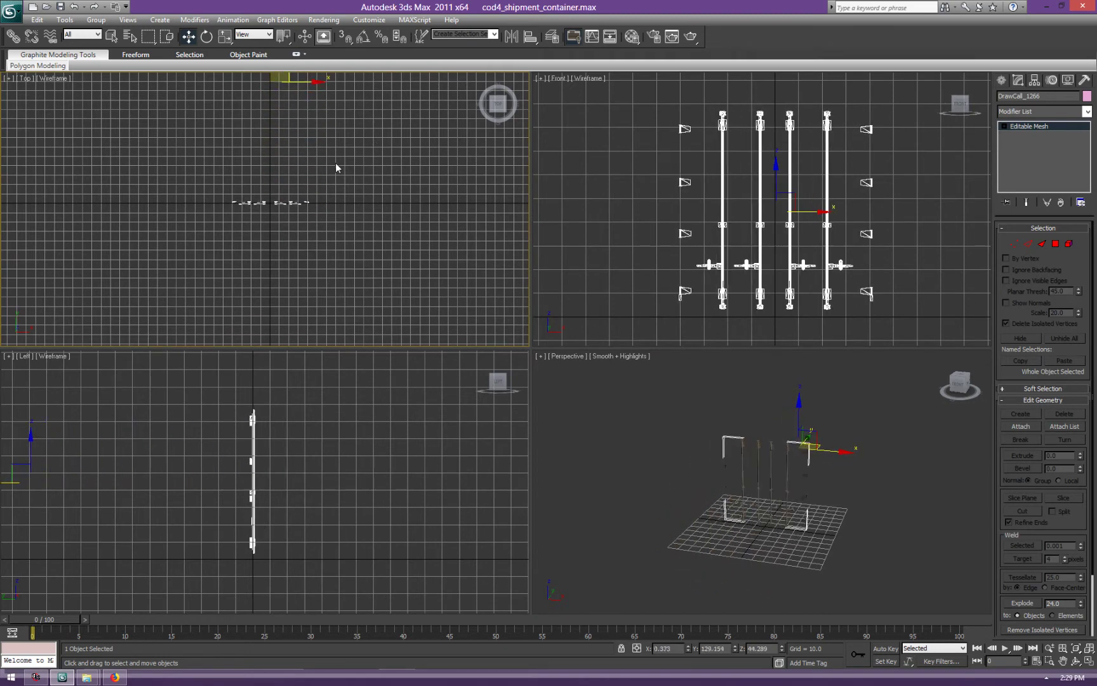
left_click(1030, 81)
left_click(1045, 155)
left_click(1038, 212)
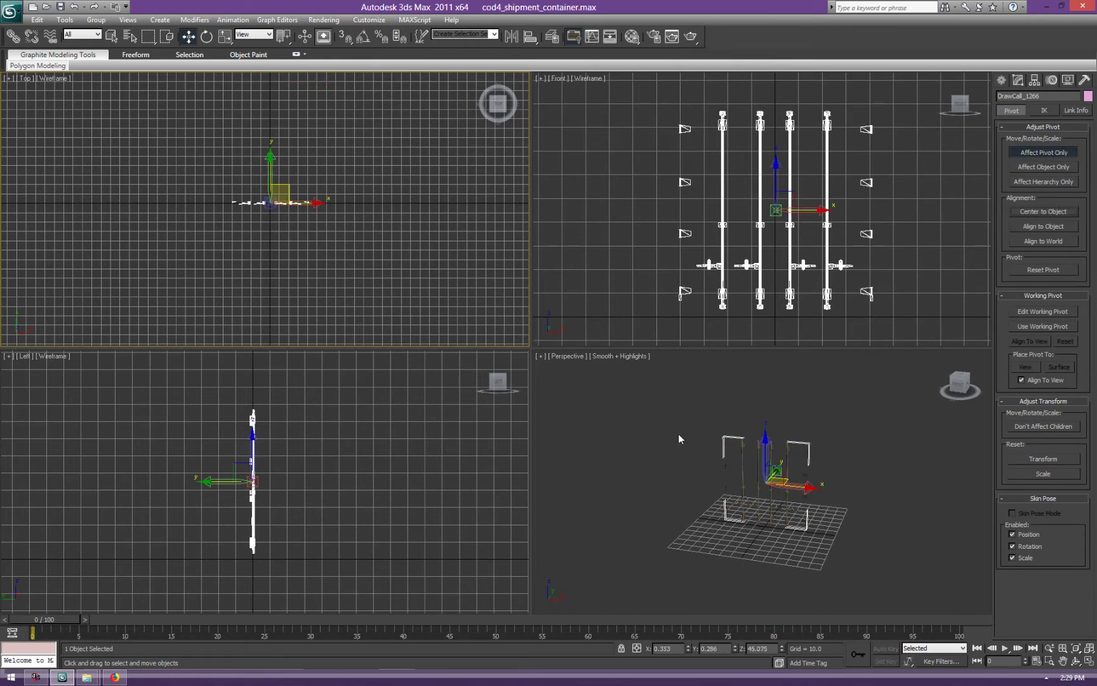
left_click(1045, 155)
Export the door hardware as an ASE file named container_parts with the existing export options
left_click(12, 11)
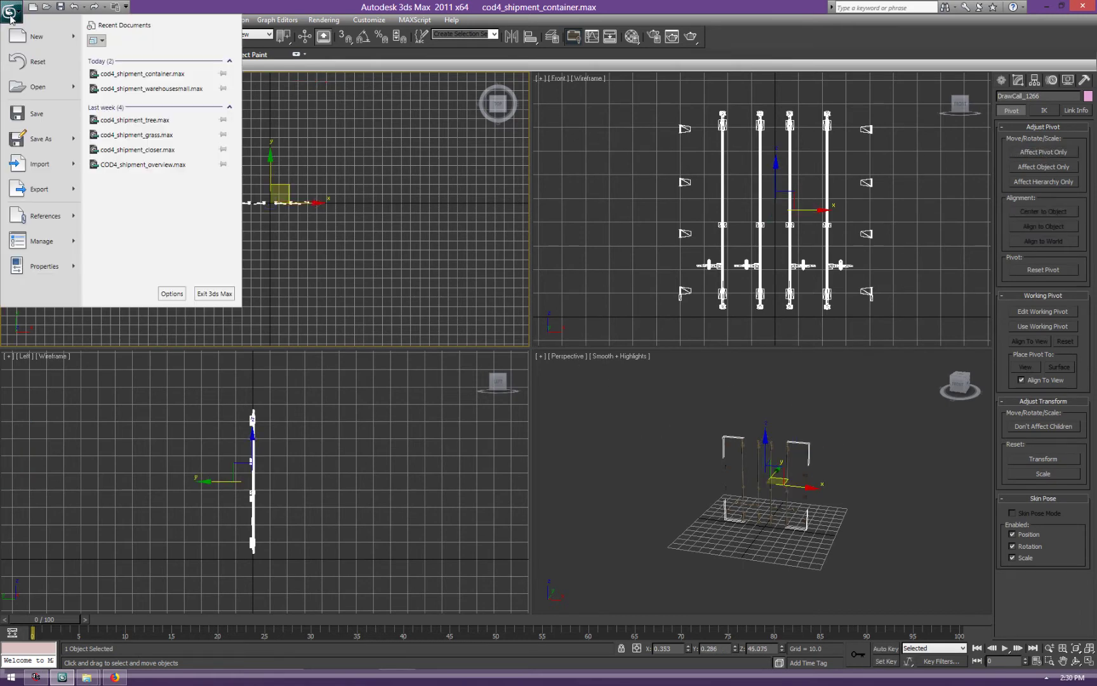
left_click(36, 200)
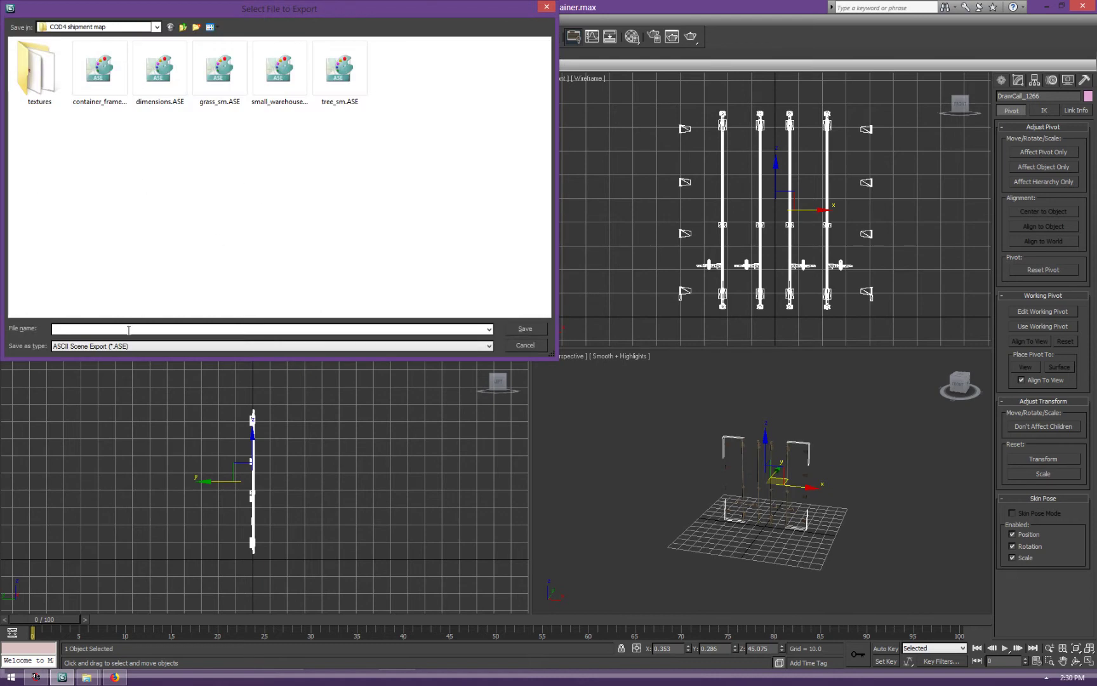
type("containre")
key("BackSpace")
key("BackSpace")
type("er_parts")
key("Return")
key("Return")
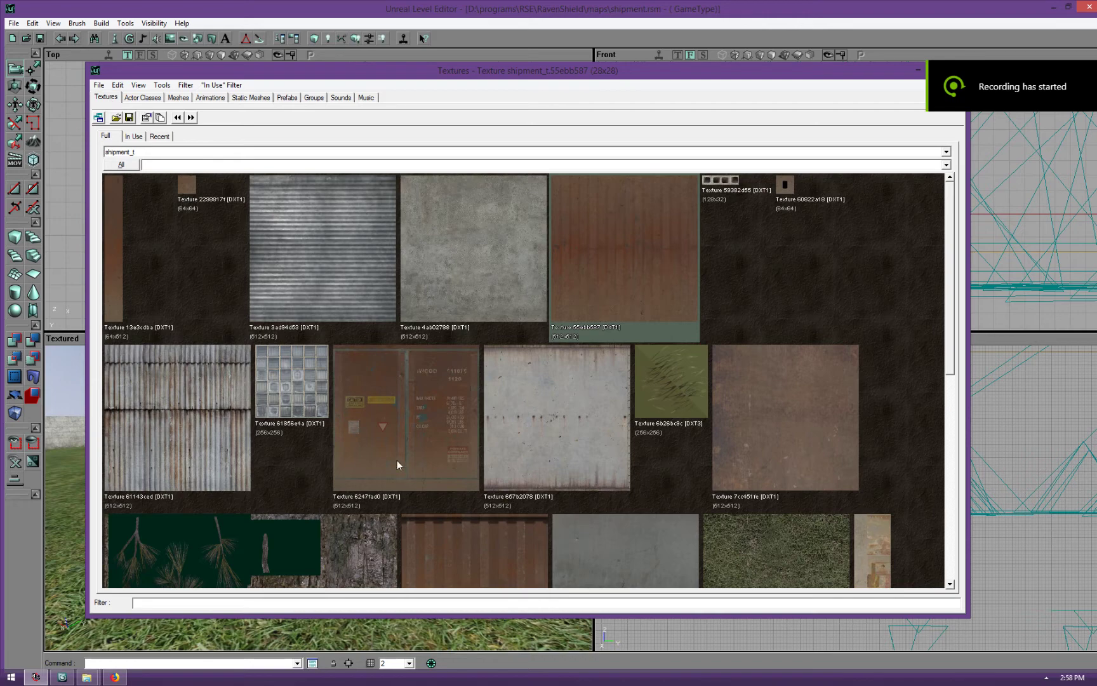
In the Unreal Level Editor, review the Rainbow properties of the rusty shipment_t texture 55ebb587, including its hit effect
right_click(589, 228)
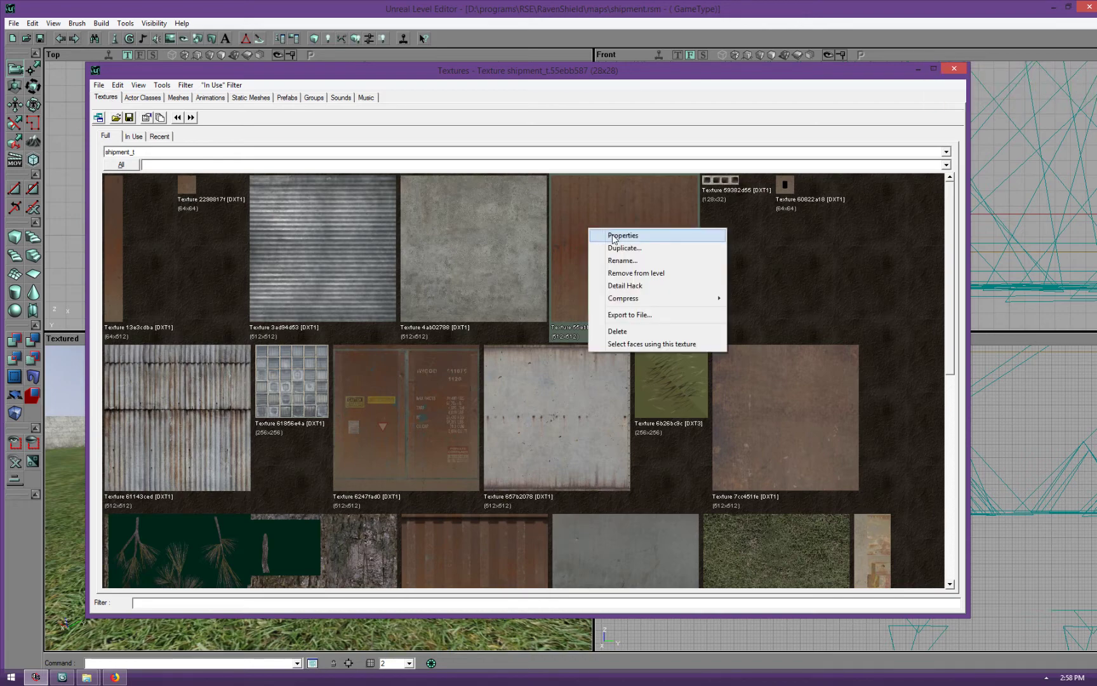
left_click(613, 237)
left_click(675, 413)
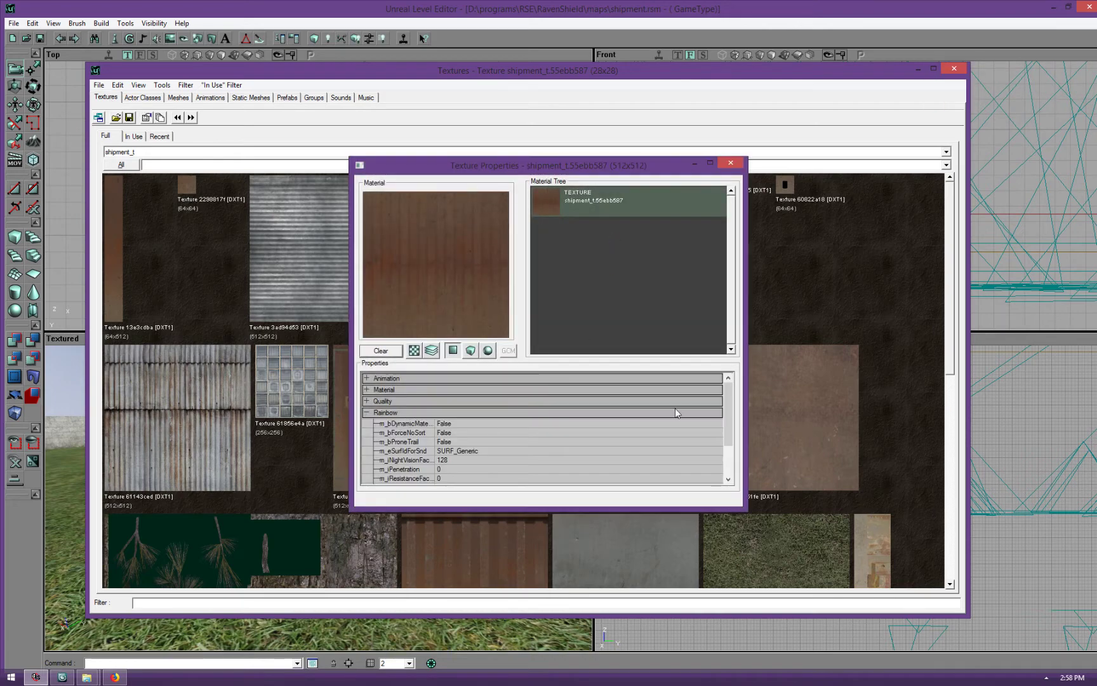
scroll(729, 416, "down", 2)
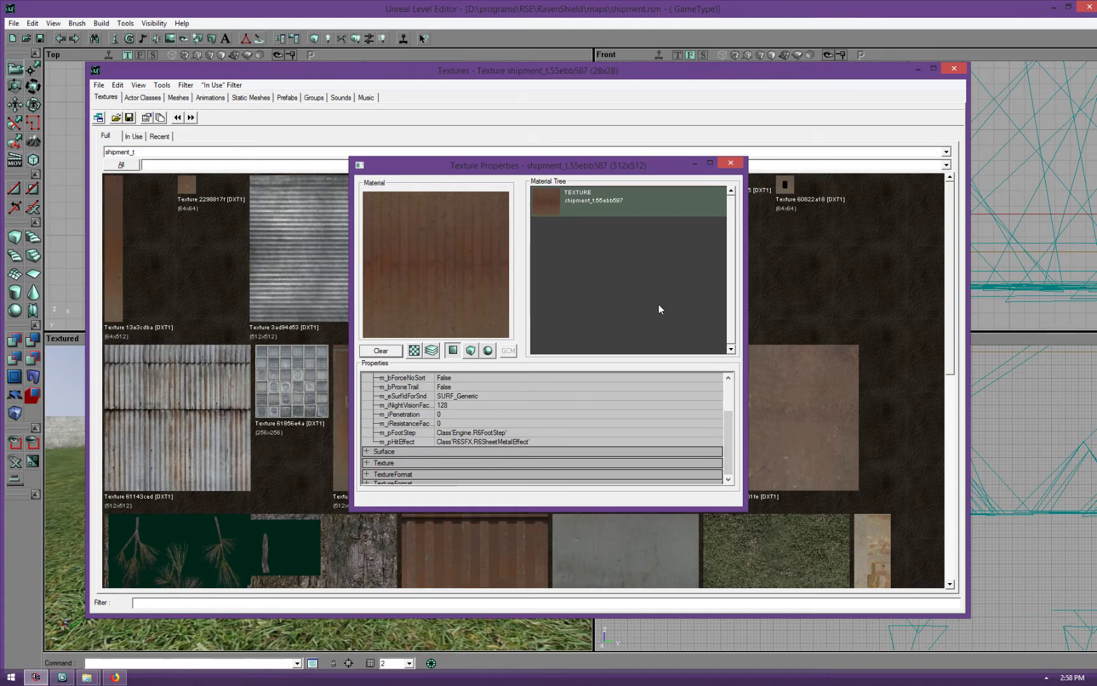
left_click(729, 163)
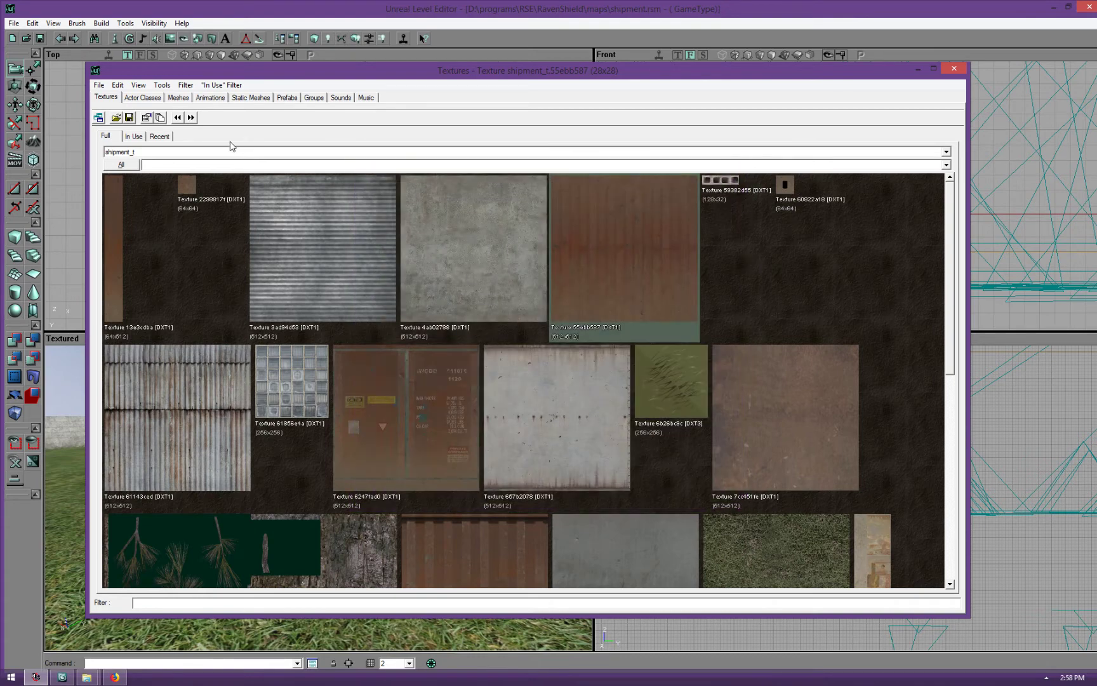
Import the container_bars and container_frame ASE files as static meshes into the shipment_t package with No collision enabled for container_bars
left_click(254, 98)
left_click(100, 85)
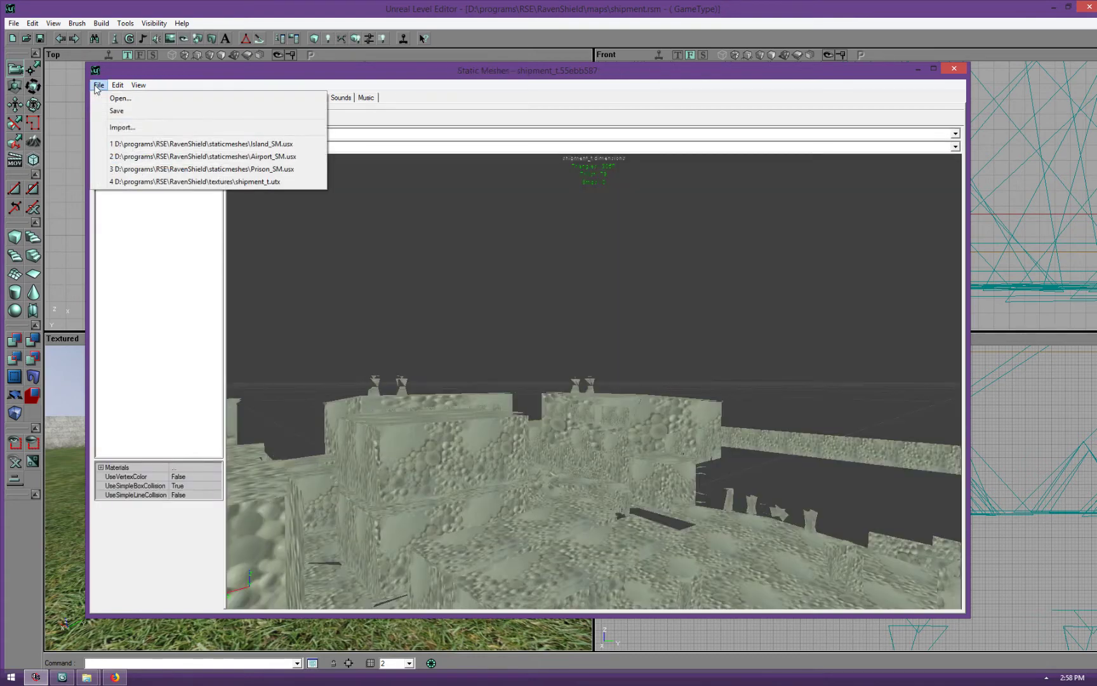
left_click(153, 136)
left_click(312, 216)
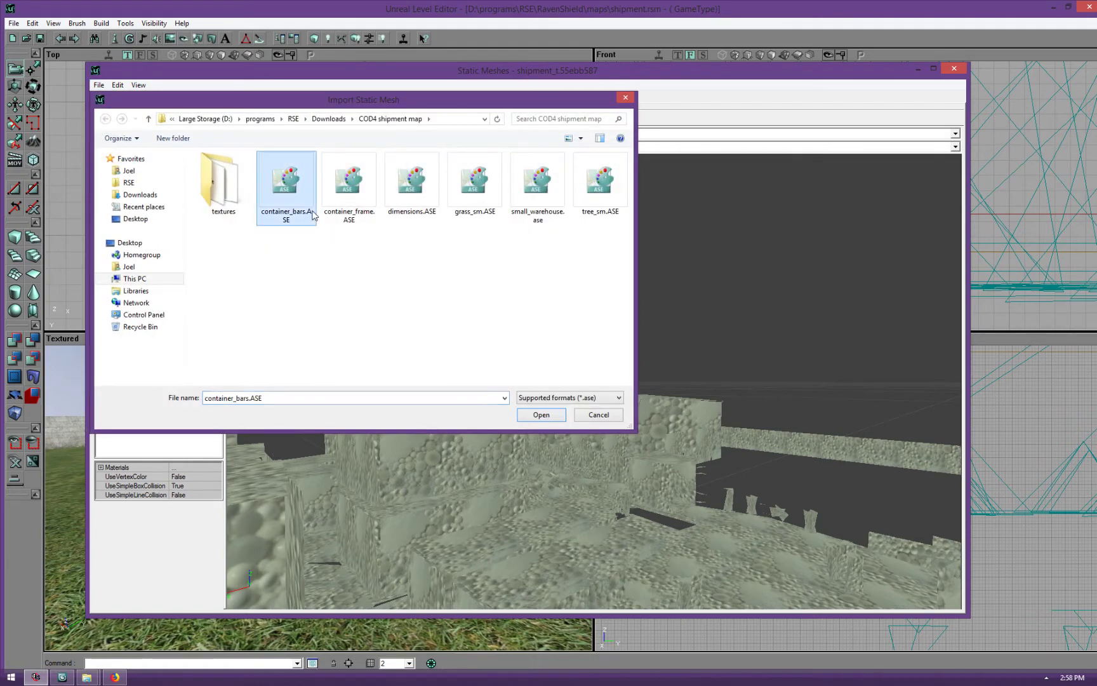
left_click(335, 197, "ctrl")
left_click(541, 419)
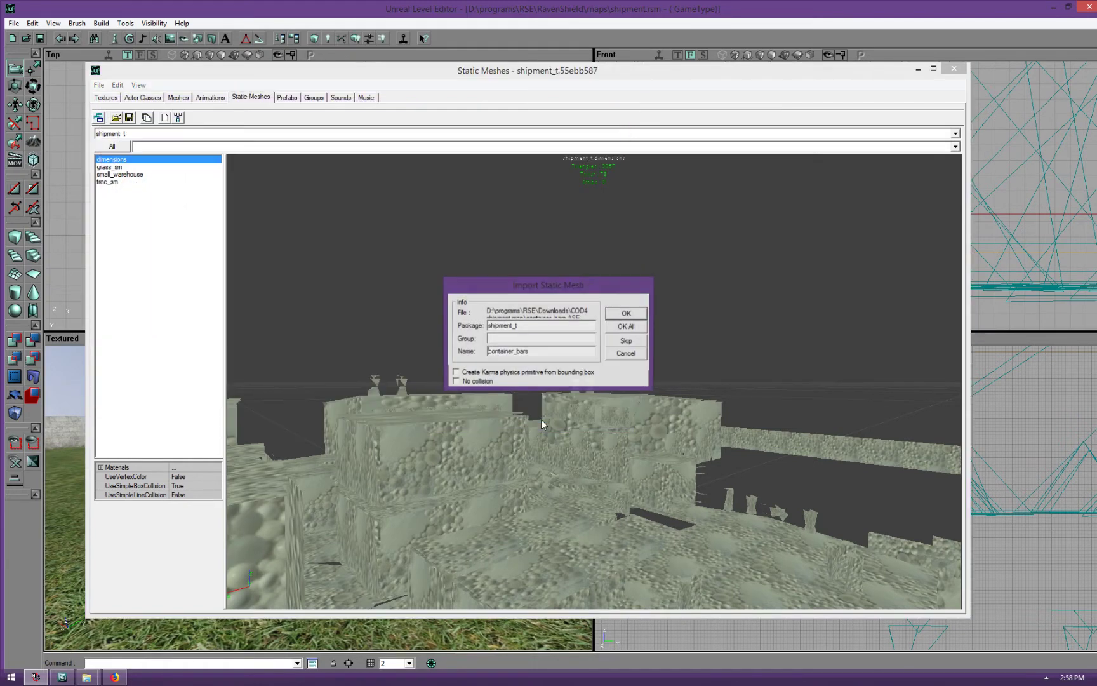
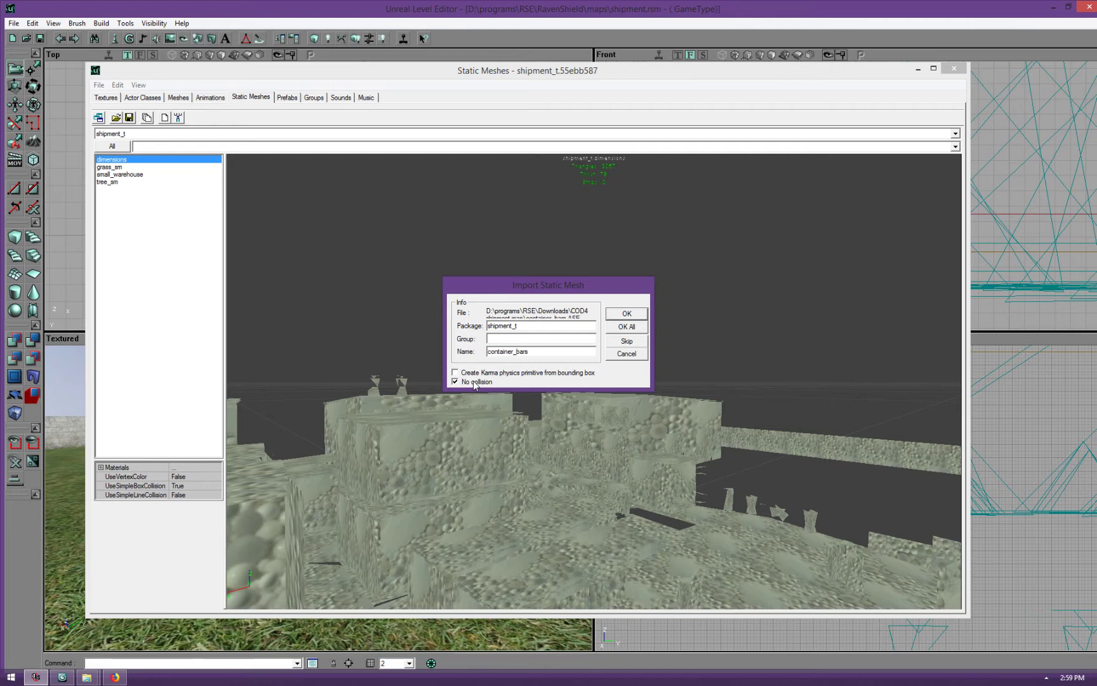
left_click(631, 331)
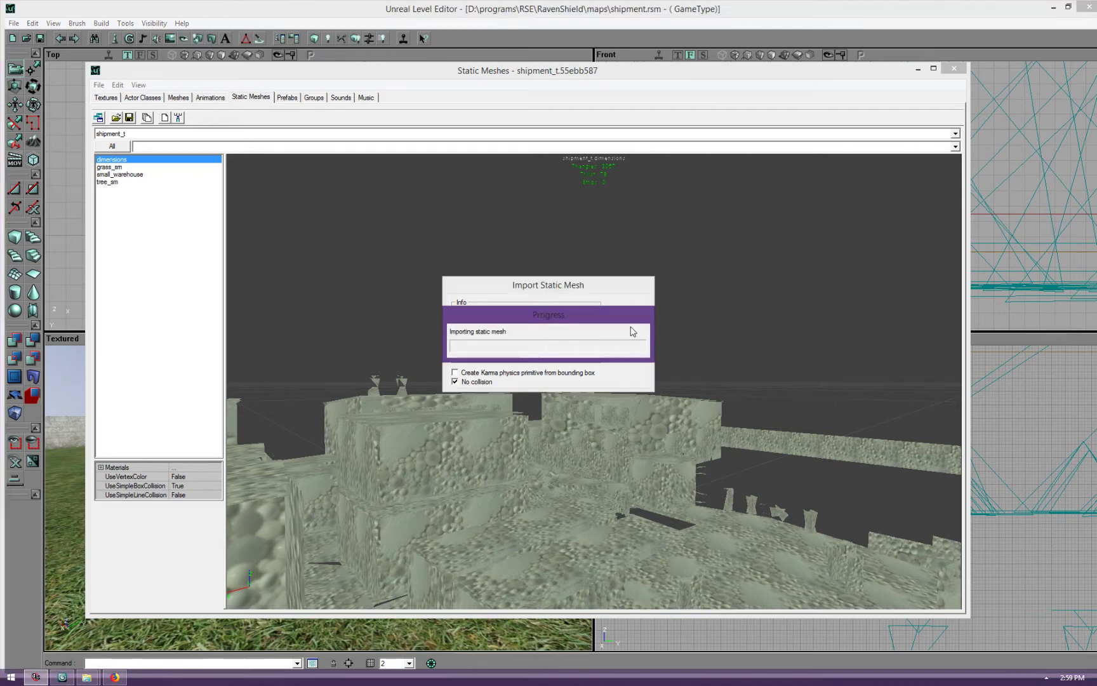
Add the container_frame static mesh to the level inside the straight reference container's outline
left_click(131, 168)
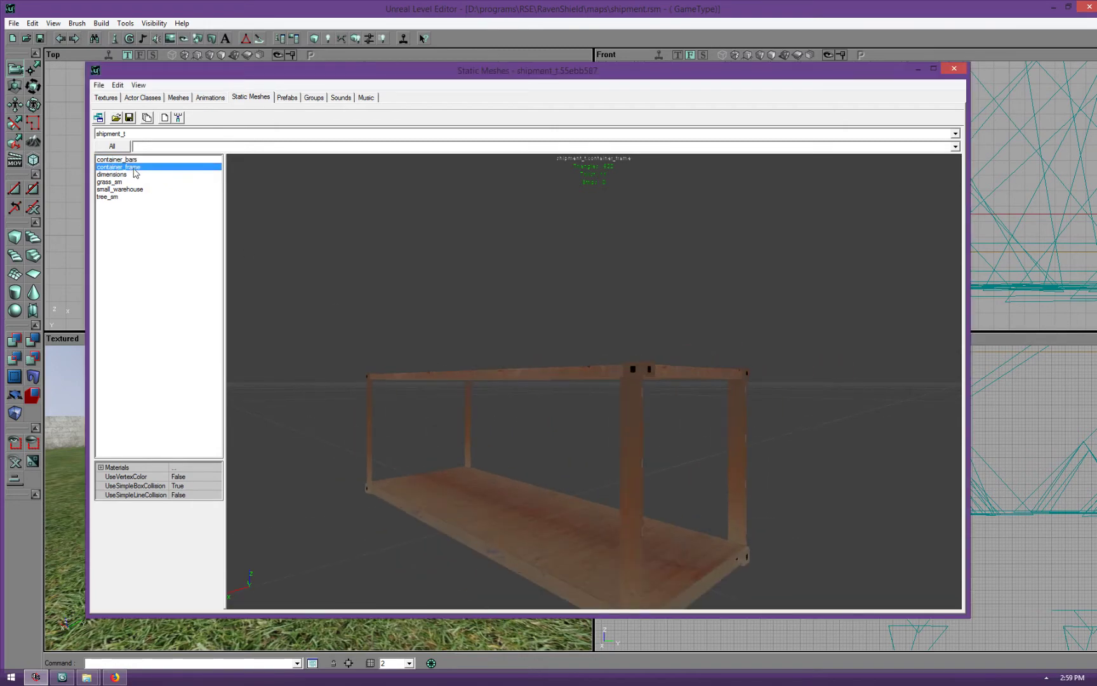
left_click(953, 68)
scroll(413, 223, "down", 5)
right_click(354, 205)
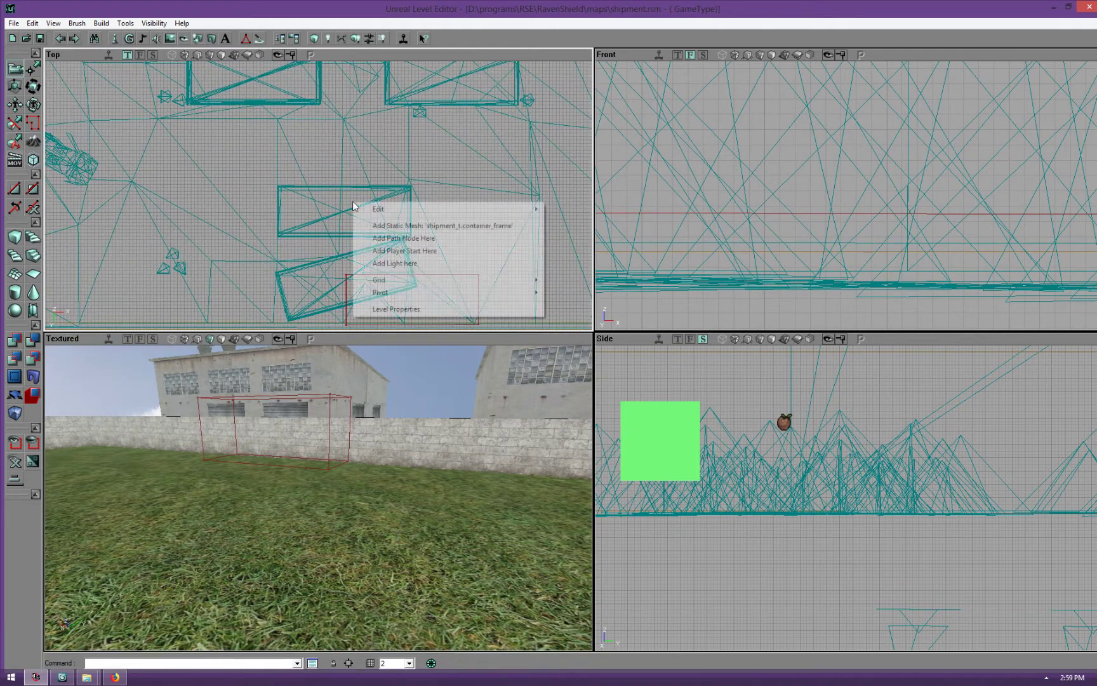
left_click(395, 225)
right_click_drag(376, 223, 302, 224, "ctrl")
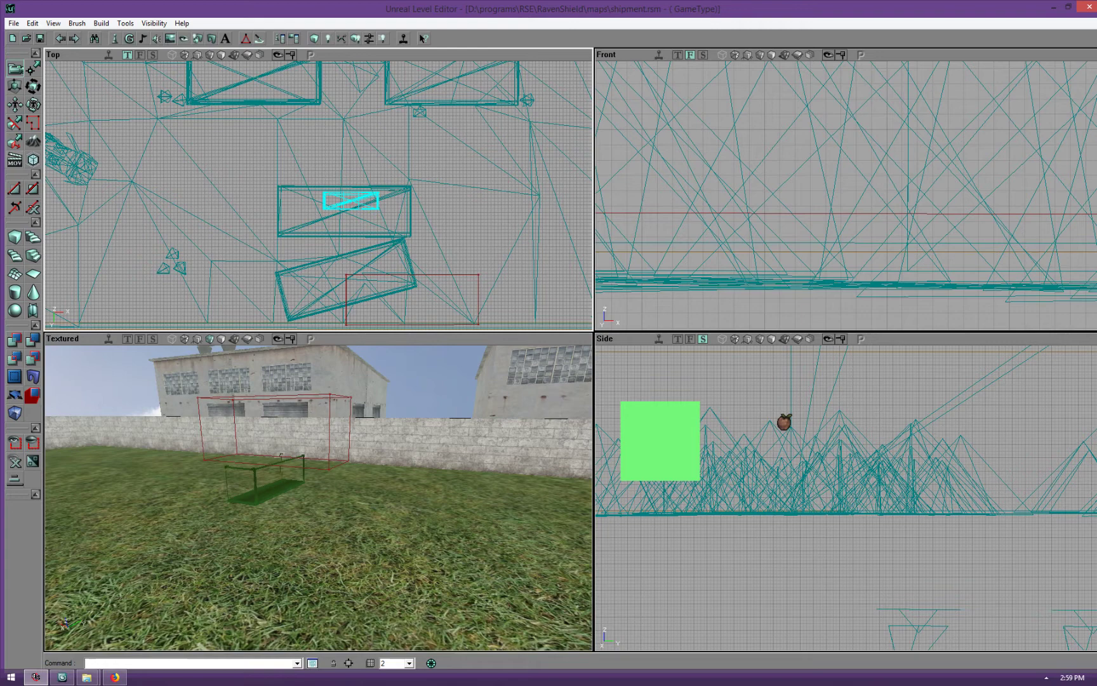
Set the placed container frame's DrawScale to 2.4 in its display properties
left_click_drag(355, 445, 240, 438)
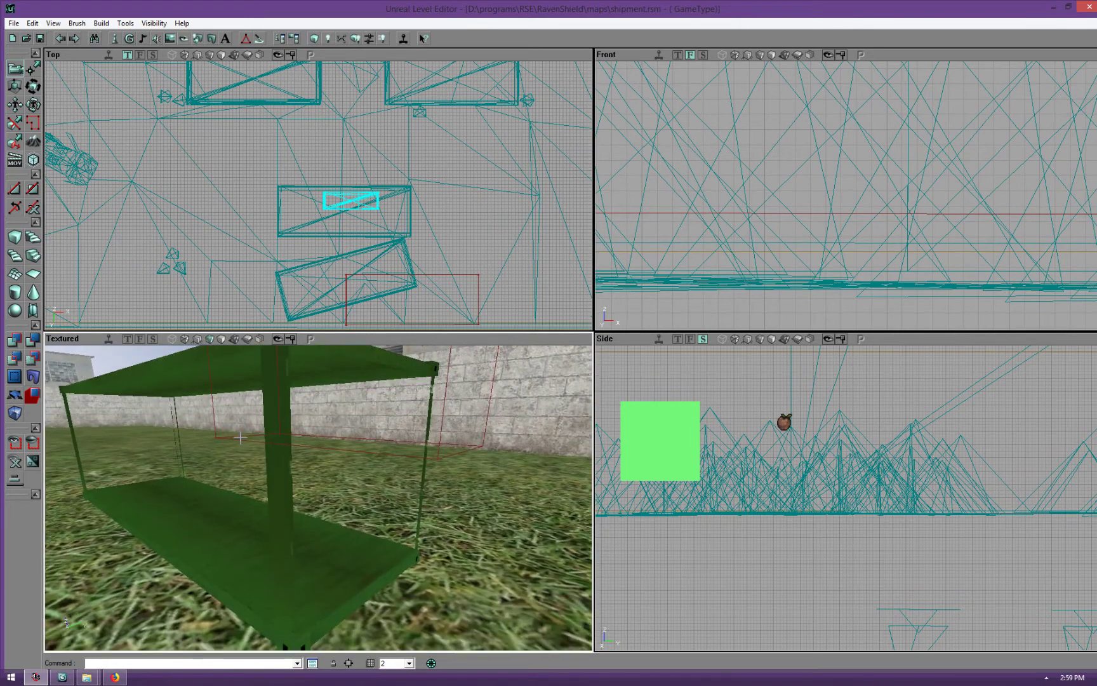
key("F4")
left_click(698, 183)
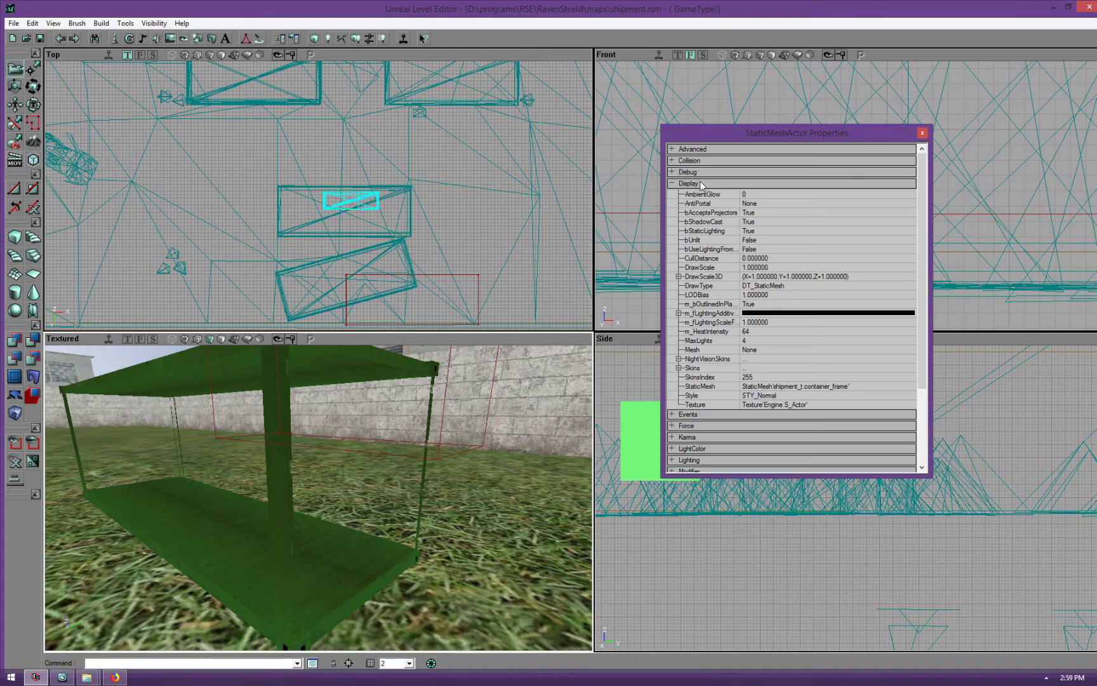
left_click(765, 271)
type("2")
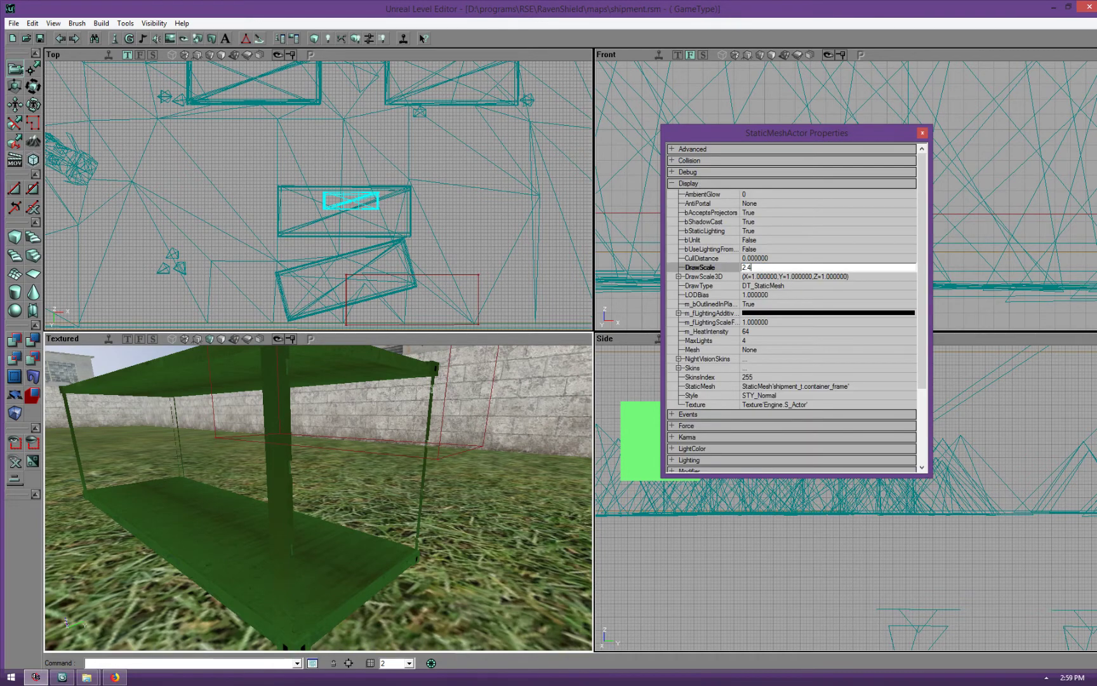
type(".4")
key("Return")
Set the container frame's DrawScale3D X to 1.2 and move it over the straight reference container's outline
double_click(769, 278)
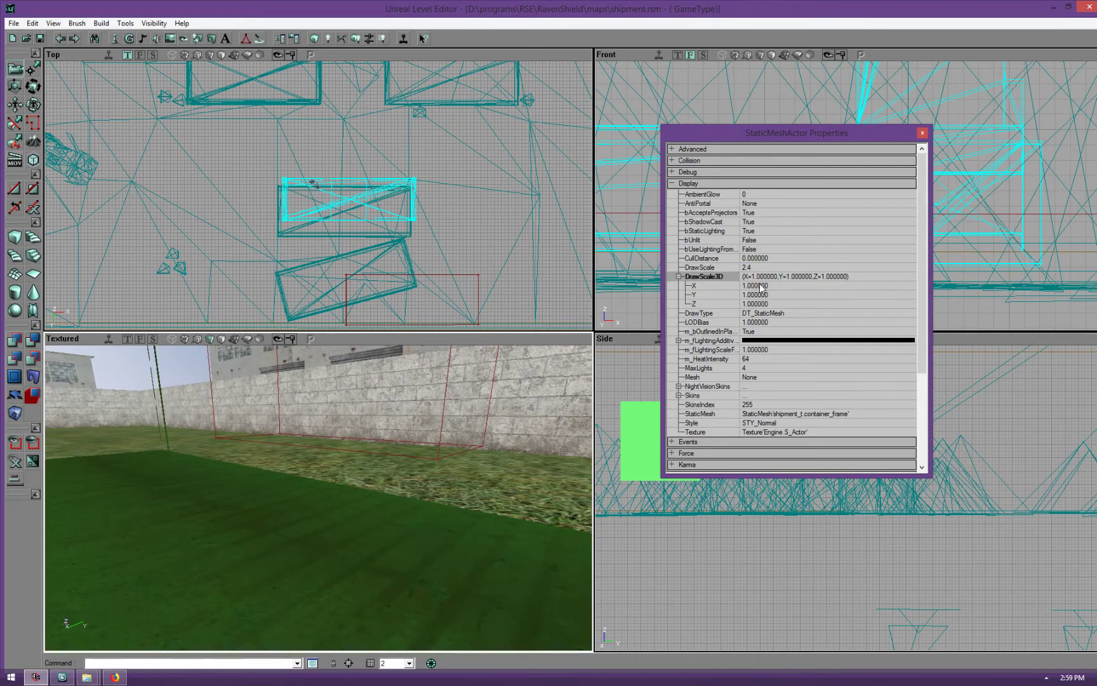
left_click(762, 286)
type("1.2")
key("Return")
left_click_drag(417, 252, 456, 233)
left_click_drag(456, 233, 452, 246, "ctrl")
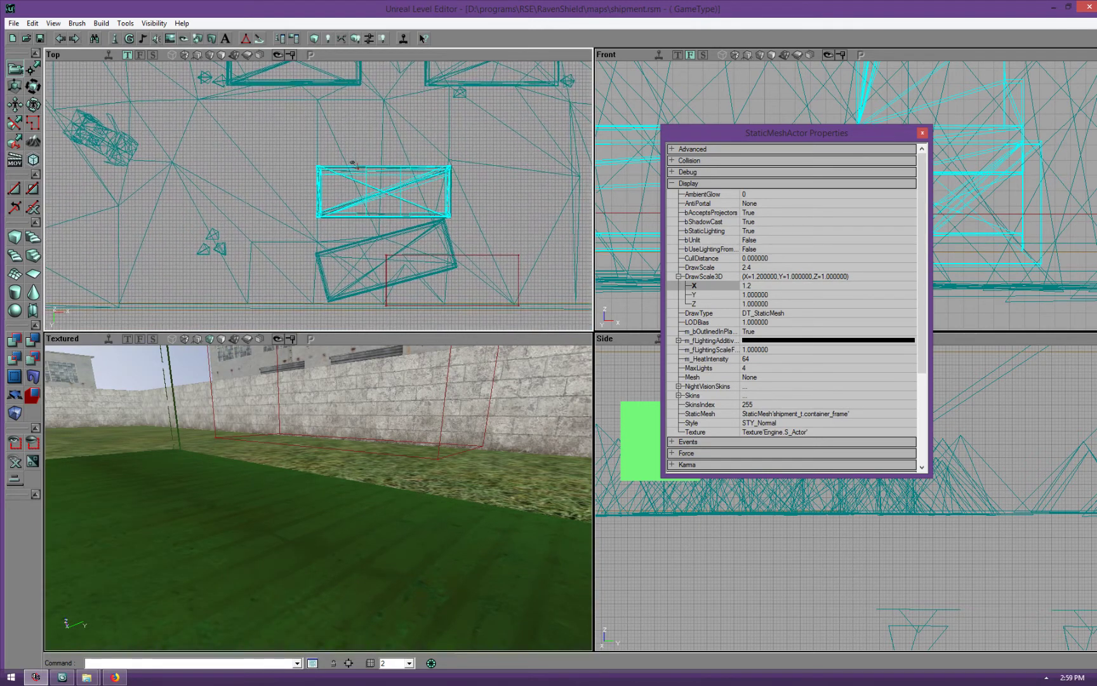
Set the container frame's DrawScale3D Z to 1.3 and close its properties
left_click_drag(469, 424, 545, 418)
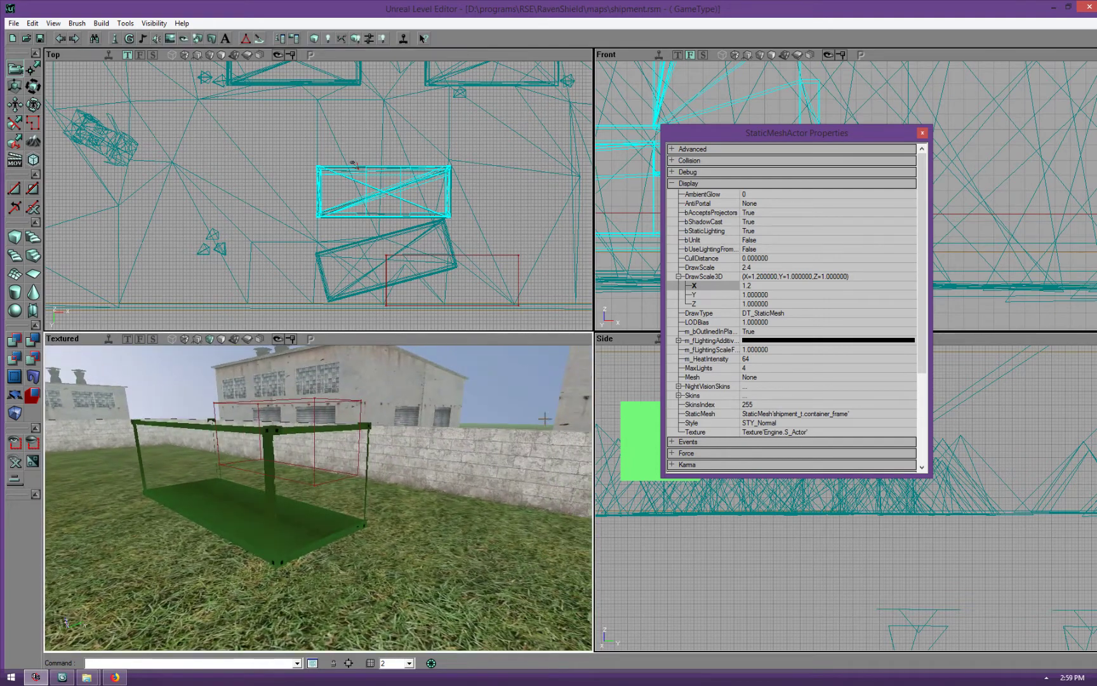
left_click(751, 303)
type("1.3")
key("Return")
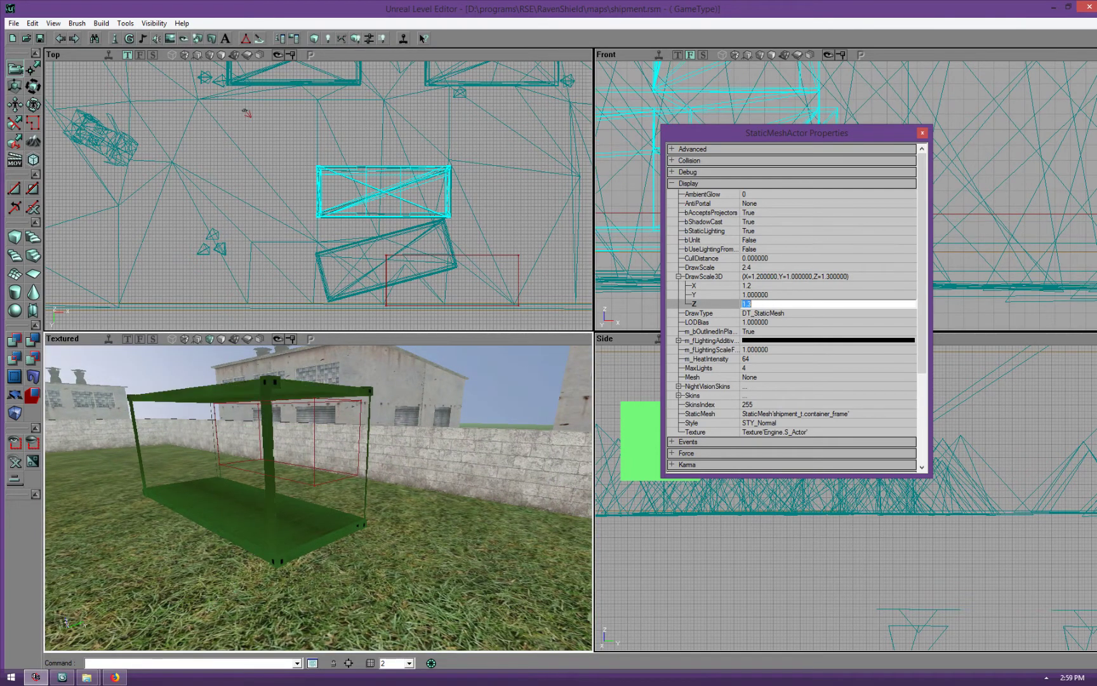
left_click_drag(365, 511, 333, 492)
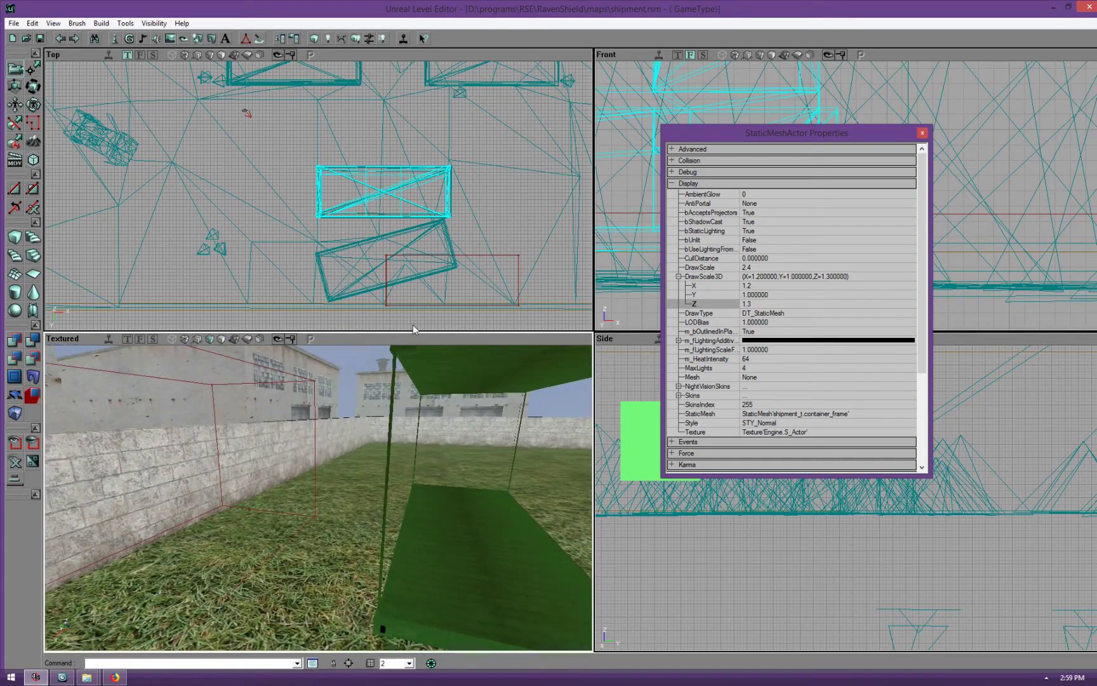
left_click(922, 133)
Nudge the container frame into its final position, check its fit from several angles, and deselect it
left_click_drag(557, 234, 341, 204)
right_click_drag(341, 204, 342, 212, "ctrl")
left_click_drag(342, 213, 348, 217)
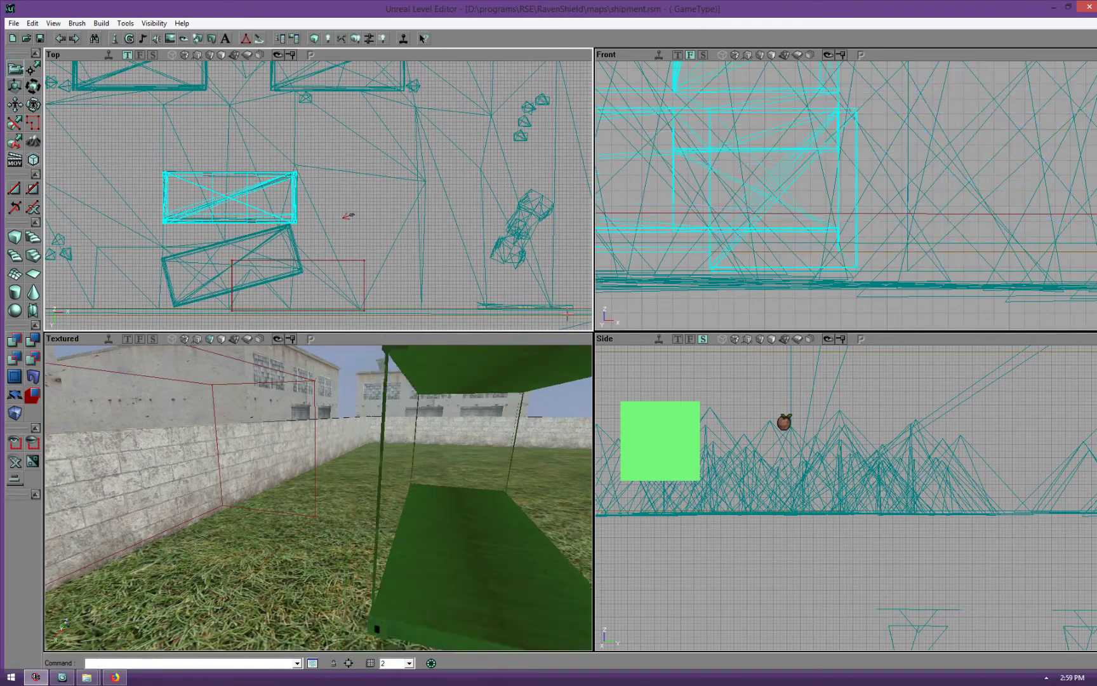
left_click_drag(437, 467, 393, 358)
left_click_drag(319, 498, 299, 457)
left_click_drag(435, 468, 437, 549)
left_click_drag(381, 221, 469, 224)
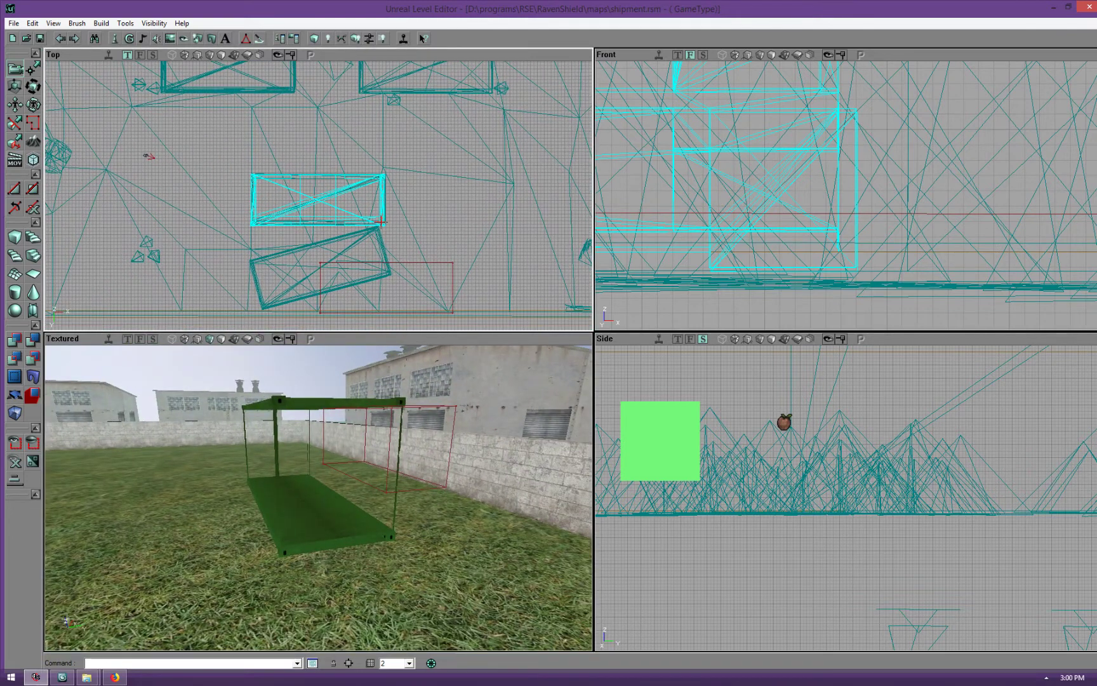
left_click(230, 161)
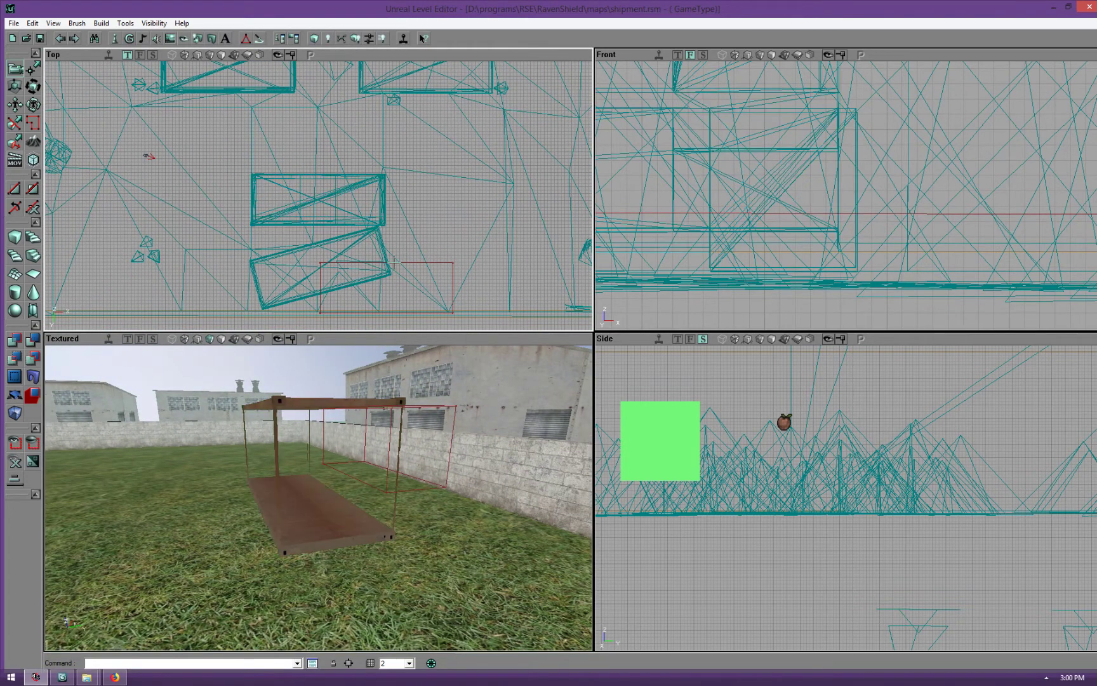
Rebuild the builder brush as a cube 512 high, 512 wide and 768 in breadth beside the container frame
left_click(438, 262)
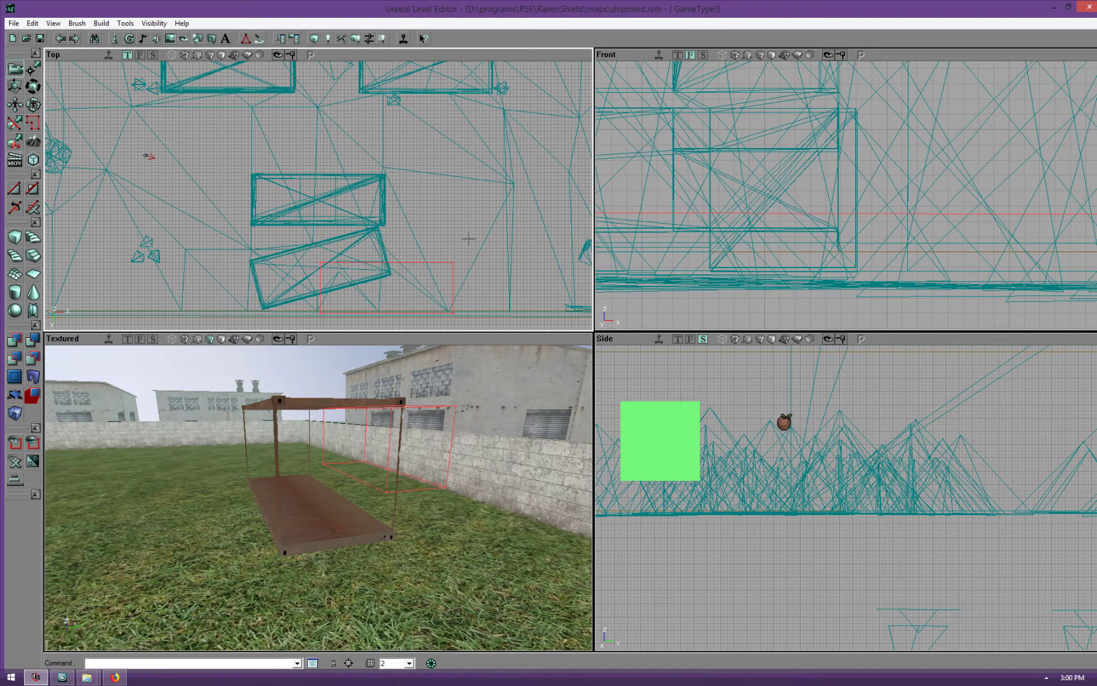
right_click(19, 239)
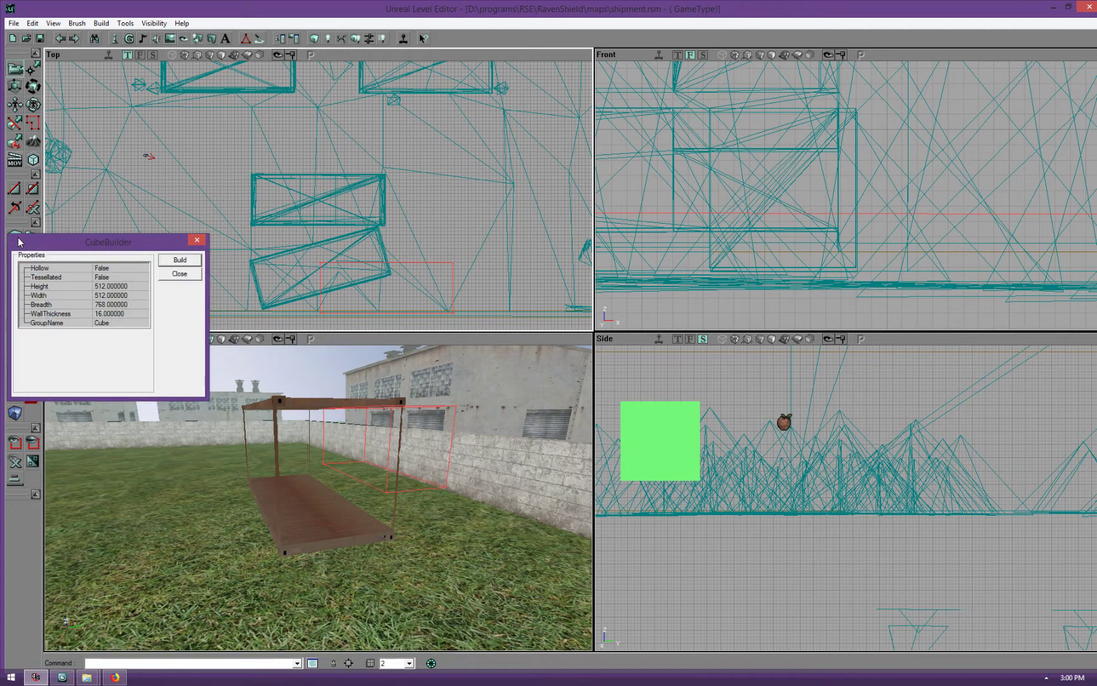
left_click(173, 262)
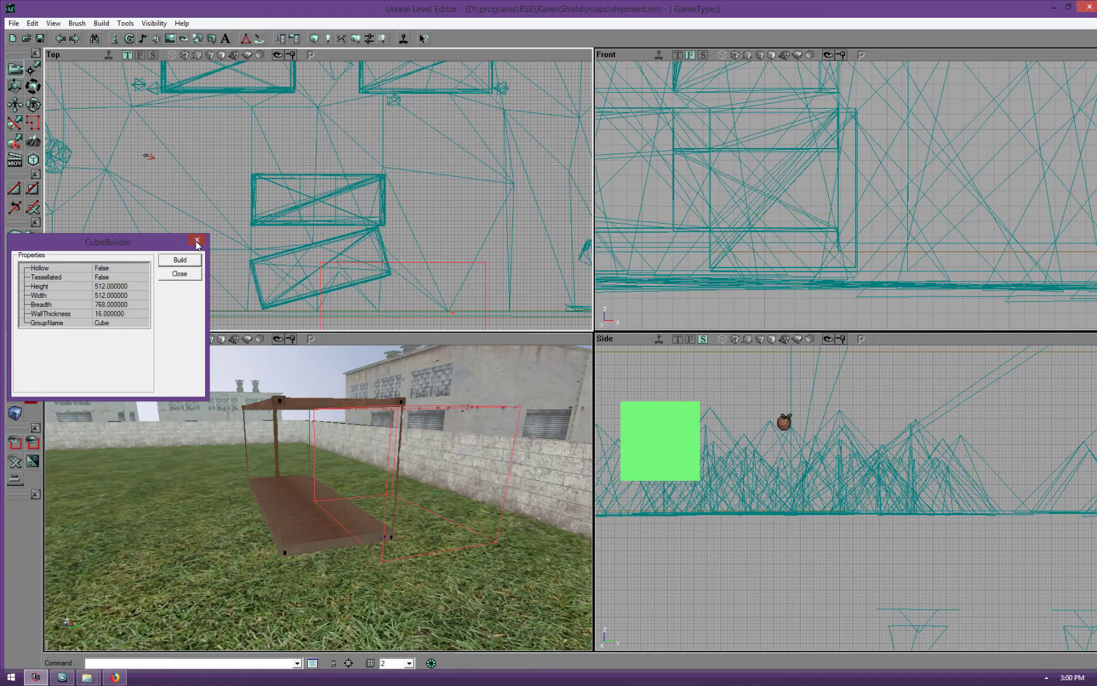
left_click(196, 243)
mouse_move(349, 251)
left_mouse_down()
mouse_move(366, 180)
mouse_move(334, 146)
mouse_move(305, 188)
mouse_move(280, 162)
mouse_move(281, 233)
mouse_move(339, 213)
mouse_move(333, 190)
mouse_move(362, 314)
mouse_move(380, 265)
mouse_move(207, 281)
mouse_move(316, 265)
left_mouse_up()
scroll(340, 213, "up", 5)
scroll(333, 190, "up", 10)
scroll(381, 271, "down", 8)
scroll(381, 271, "down", 3)
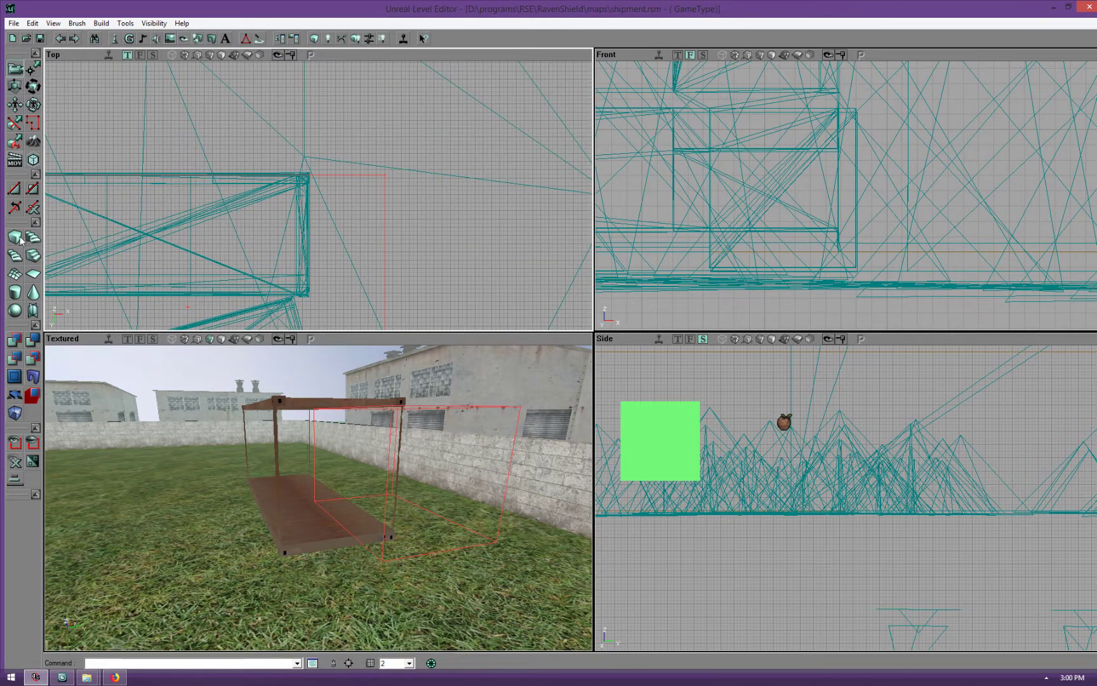
Vertex-edit the builder brush in plan so its corners line up with the container frame's four corners
left_click(34, 71)
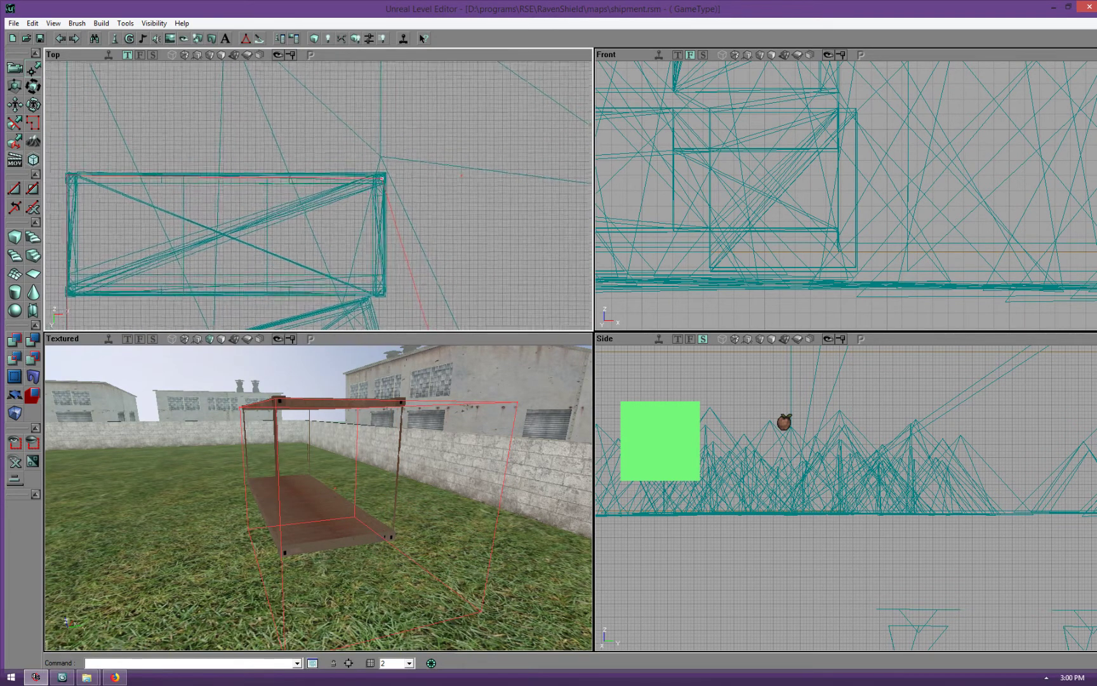
mouse_move(438, 220)
left_mouse_down("ctrl")
mouse_move(449, 206)
mouse_move(345, 201)
left_mouse_up("ctrl")
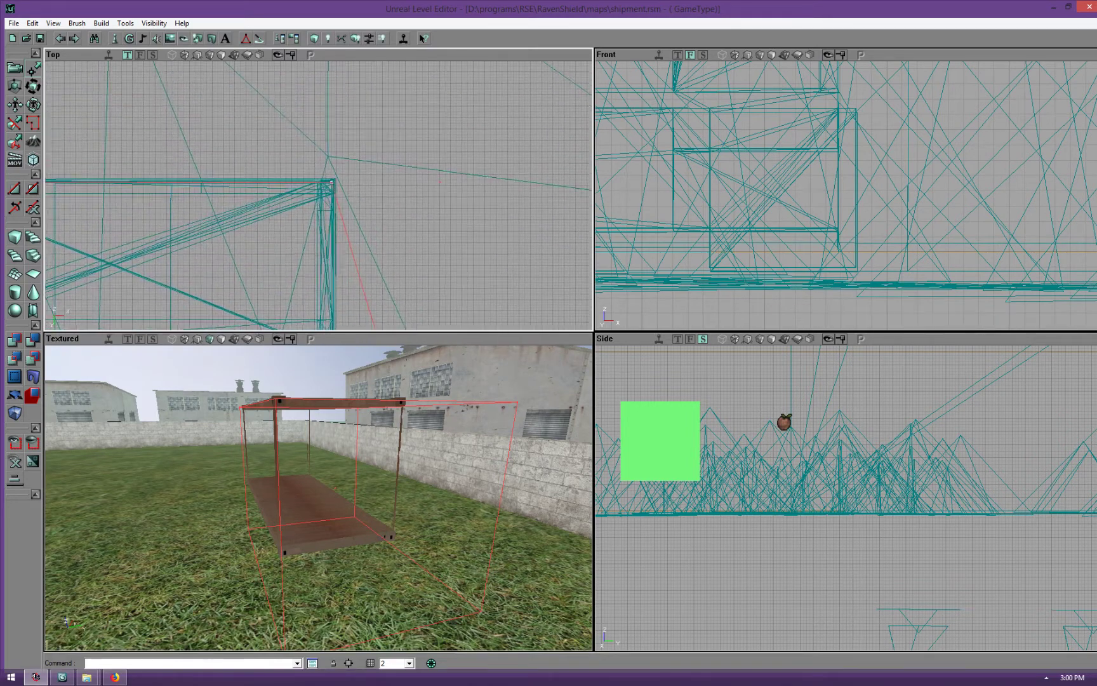
scroll(332, 208, "up", 3)
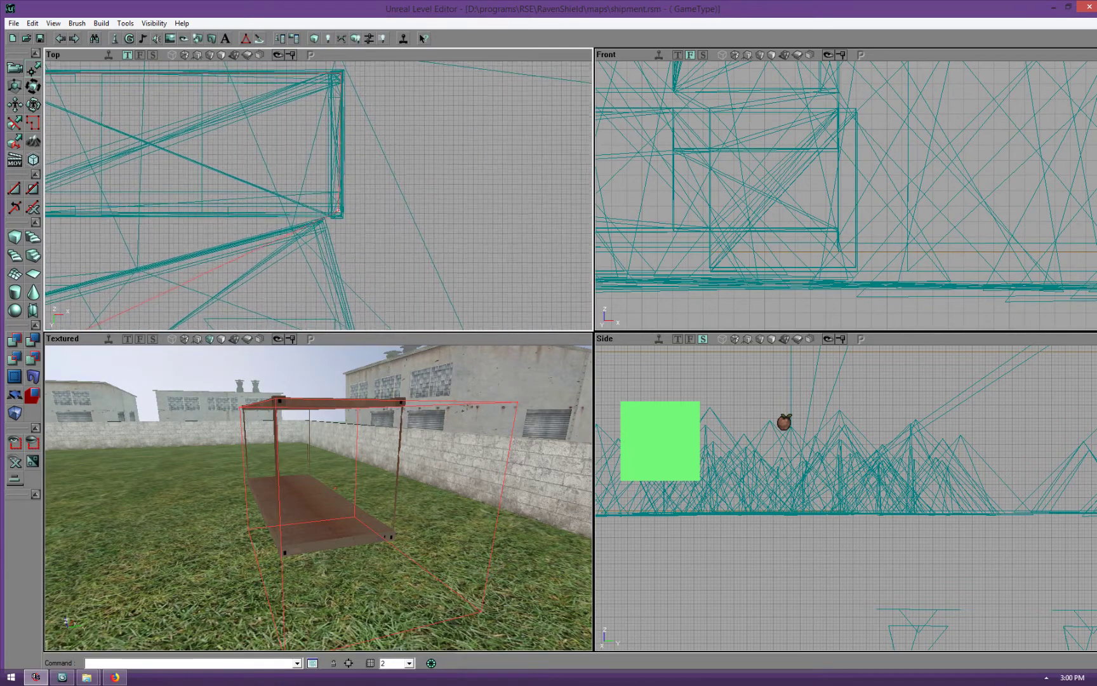
scroll(330, 189, "down", 3)
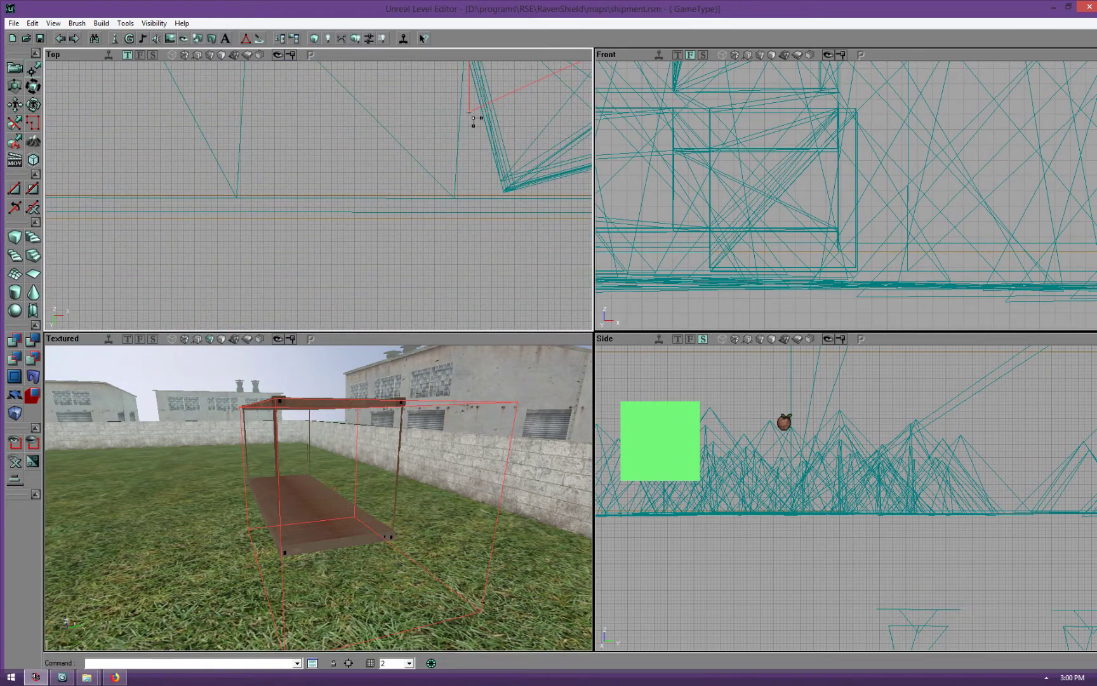
left_click_drag(318, 158, 315, 254)
scroll(319, 195, "up", 4)
left_click_drag(318, 196, 190, 286)
scroll(318, 195, "up", 4)
left_click_drag(318, 196, 369, 193)
scroll(319, 196, "down", 8)
scroll(508, 141, "down", 2)
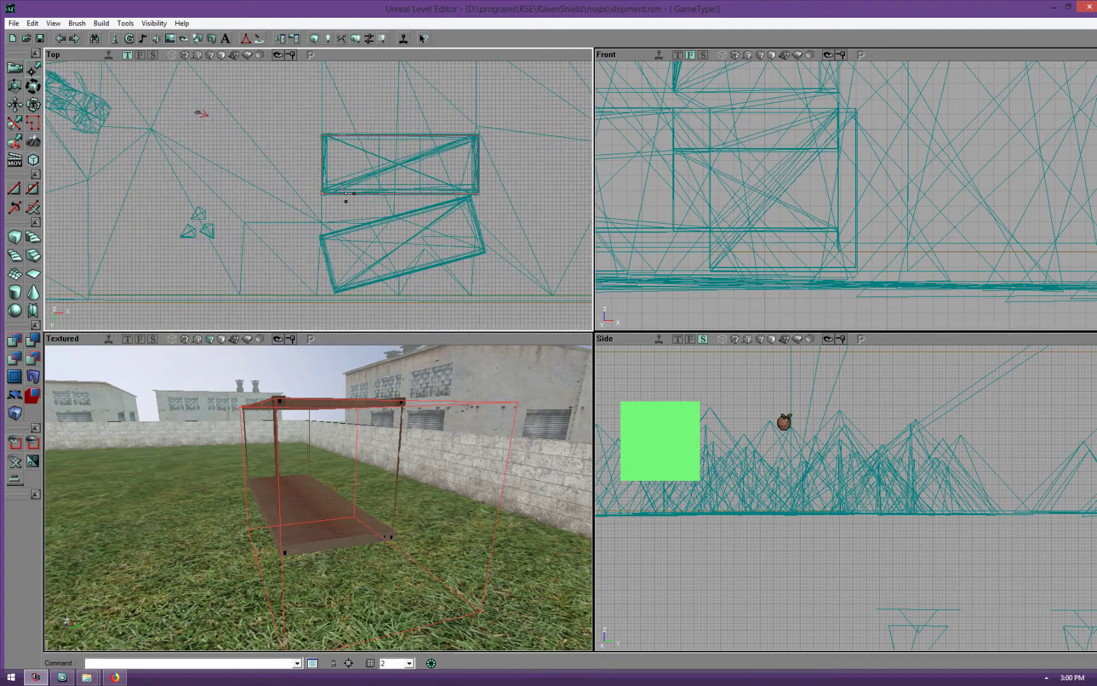
Move the builder brush's lower and upper vertices in the front view to match the container frame's floor and roof
mouse_move(766, 157)
left_mouse_down()
mouse_move(776, 63)
mouse_move(785, 158)
mouse_move(757, 195)
mouse_move(768, 181)
mouse_move(801, 245)
mouse_move(789, 128)
mouse_move(806, 195)
mouse_move(796, 212)
mouse_move(915, 142)
mouse_move(910, 157)
mouse_move(927, 155)
left_mouse_up()
scroll(767, 157, "down", 5)
scroll(767, 157, "down", 4)
scroll(756, 210, "up", 6)
scroll(796, 211, "up", 6)
scroll(797, 212, "up", 3)
left_click_drag(927, 155, 923, 141, "ctrl")
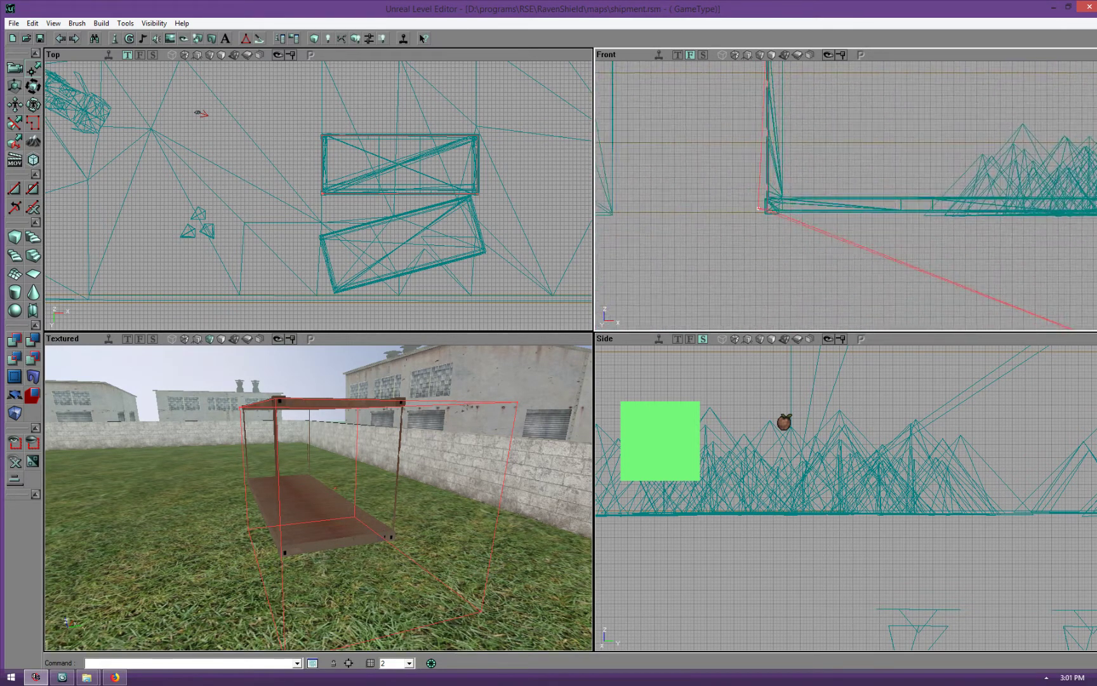
left_click_drag(846, 196, 902, 127)
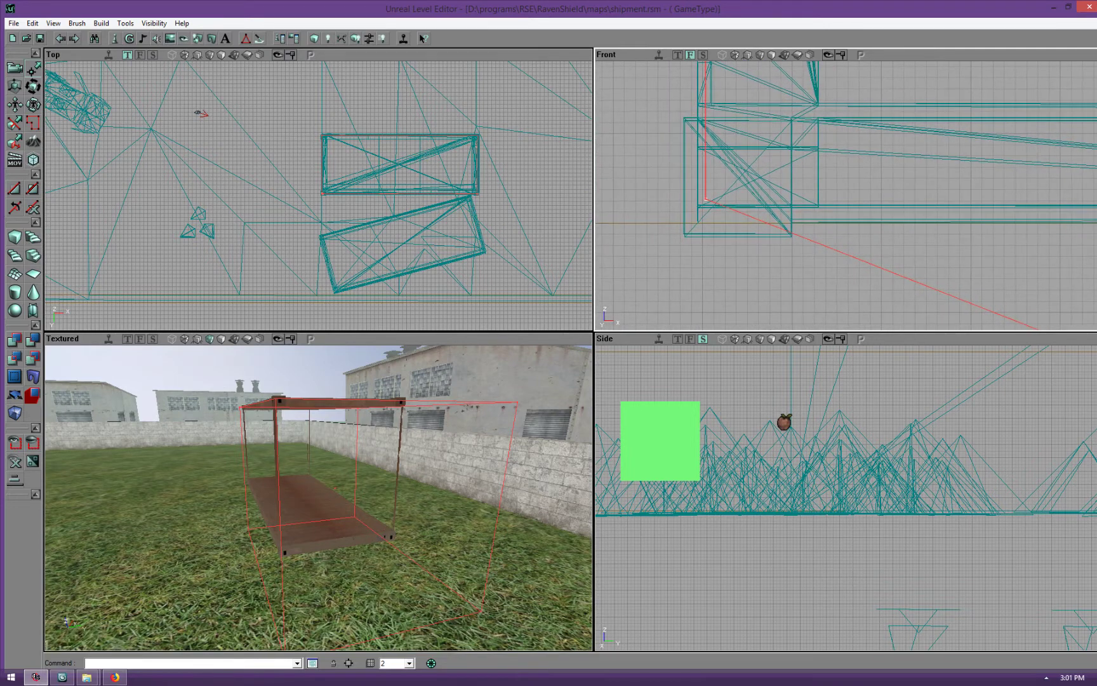
left_click_drag(846, 196, 609, 134)
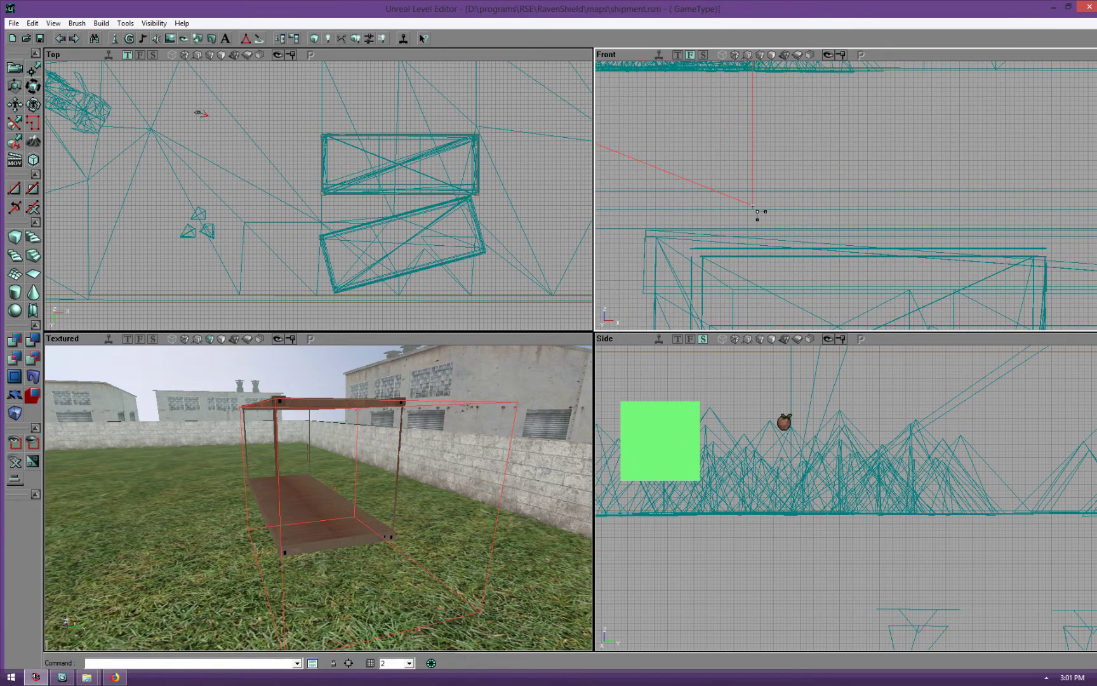
left_click_drag(753, 205, 746, 195, "ctrl")
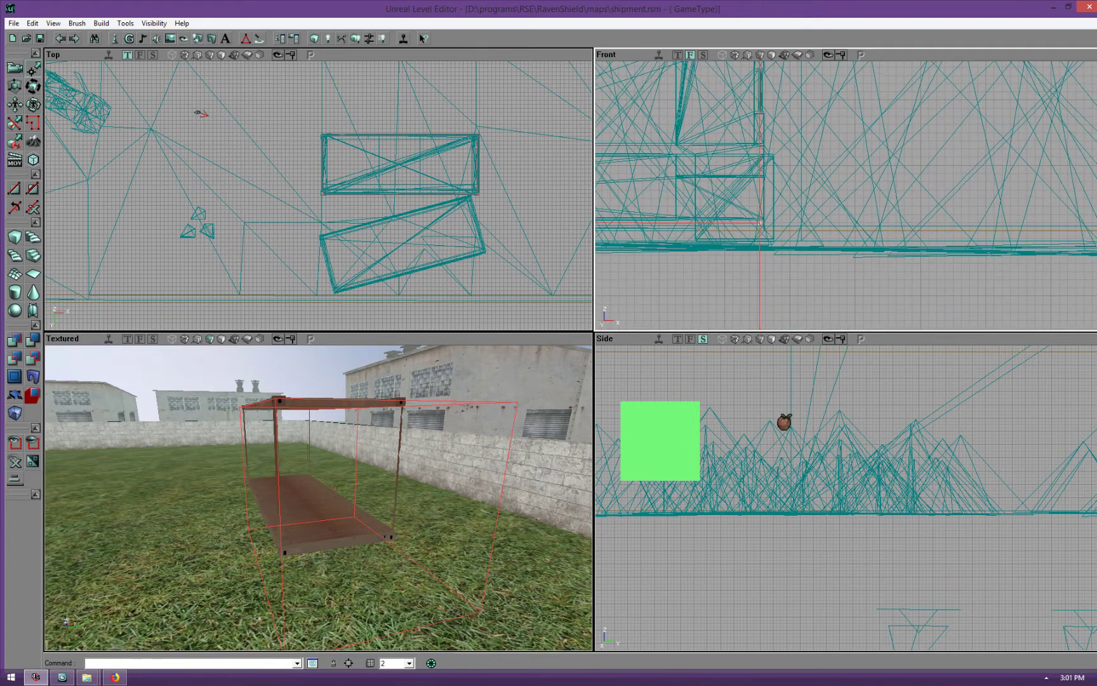
mouse_move(760, 224)
left_mouse_down()
mouse_move(760, 239)
mouse_move(760, 207)
left_mouse_up()
mouse_move(802, 253)
left_mouse_down("ctrl")
mouse_move(789, 63)
mouse_move(794, 264)
mouse_move(825, 238)
mouse_move(825, 222)
mouse_move(808, 210)
mouse_move(808, 256)
left_mouse_up("ctrl")
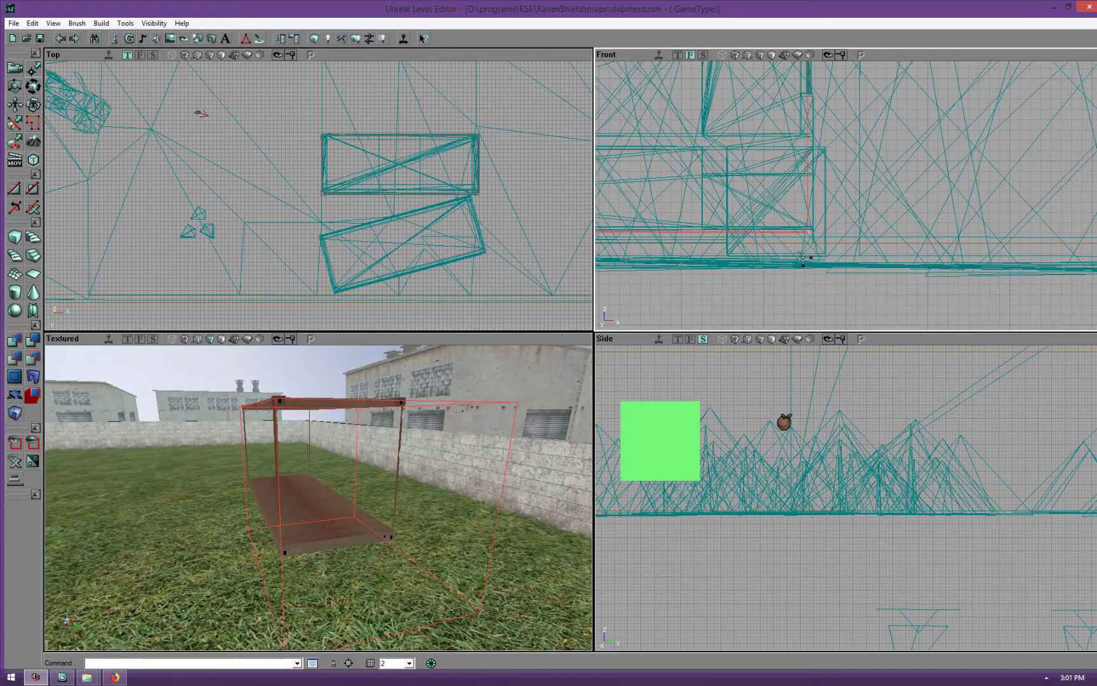
Add the container's walls as a solid brush with the ribbed rust-coloured texture 952e0790 applied
left_click(13, 69)
mouse_move(274, 510)
left_mouse_down()
mouse_move(324, 470)
mouse_move(302, 438)
mouse_move(266, 508)
left_mouse_up()
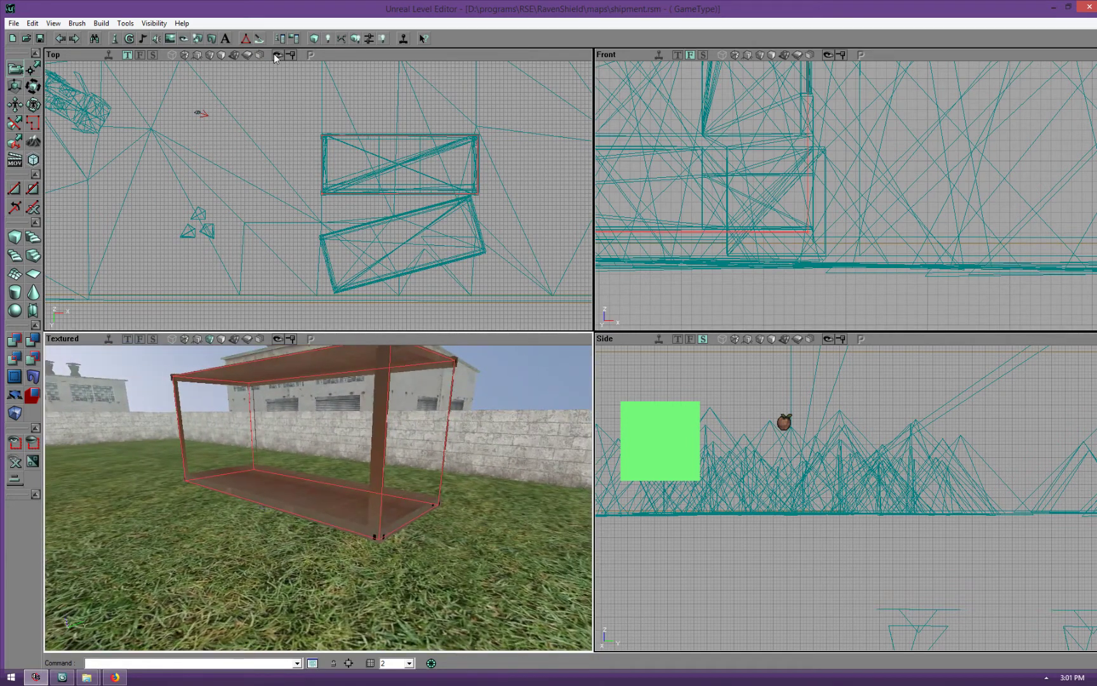
left_click(170, 39)
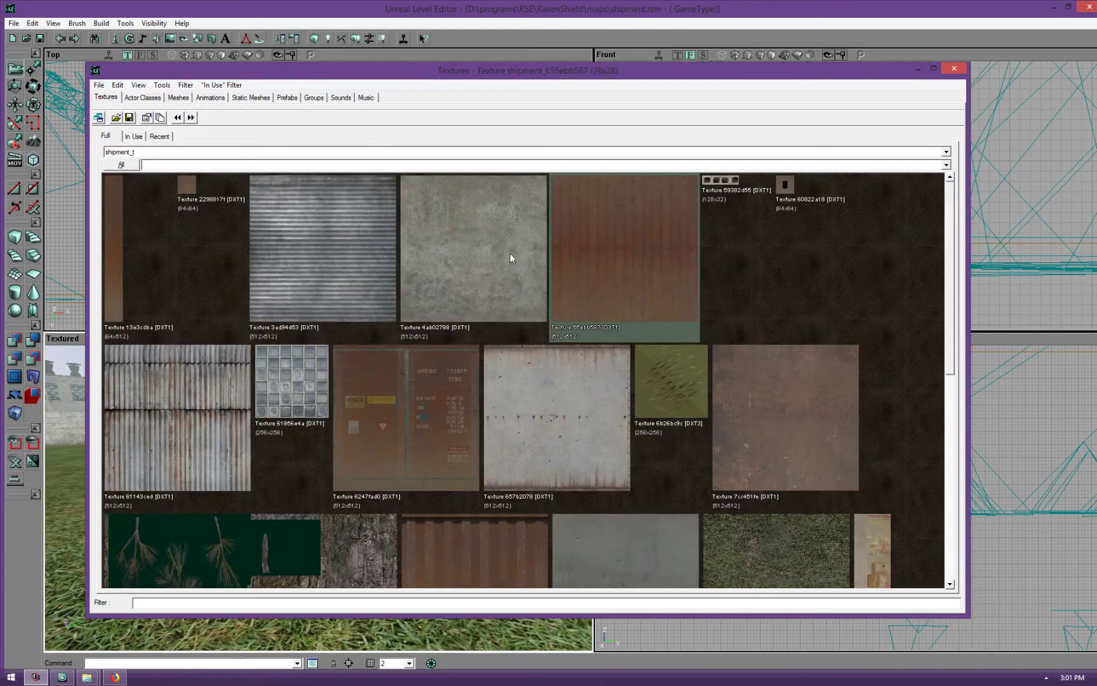
left_click(471, 563)
left_click(955, 70)
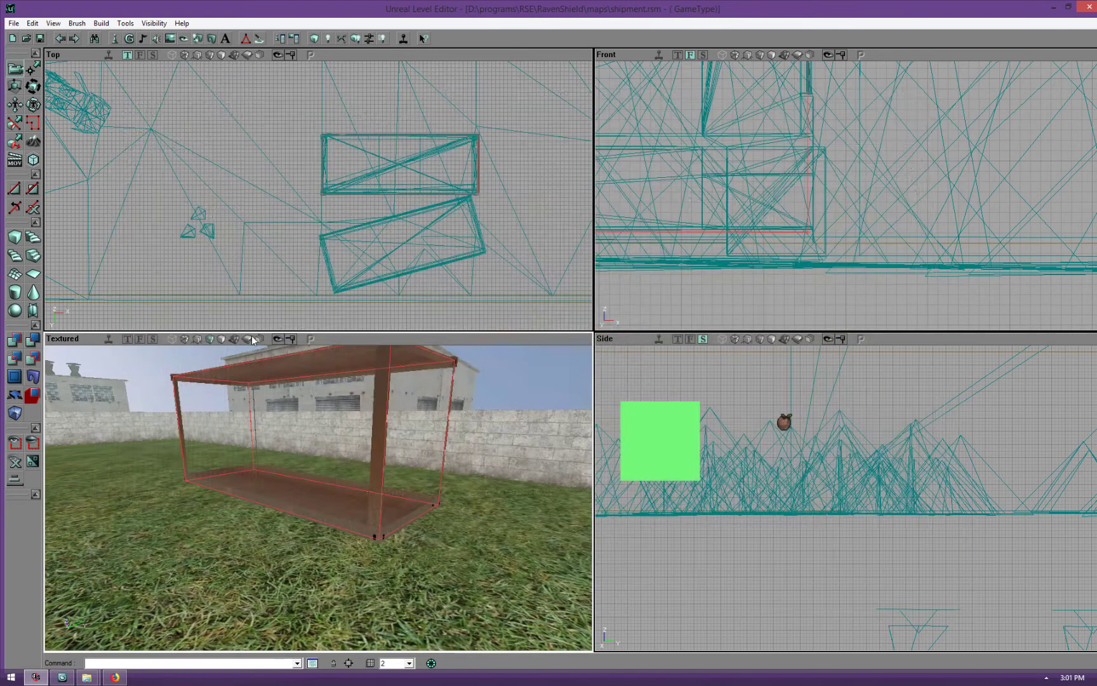
left_click(12, 343)
left_click_drag(270, 495, 559, 356)
left_click_drag(318, 495, 350, 539)
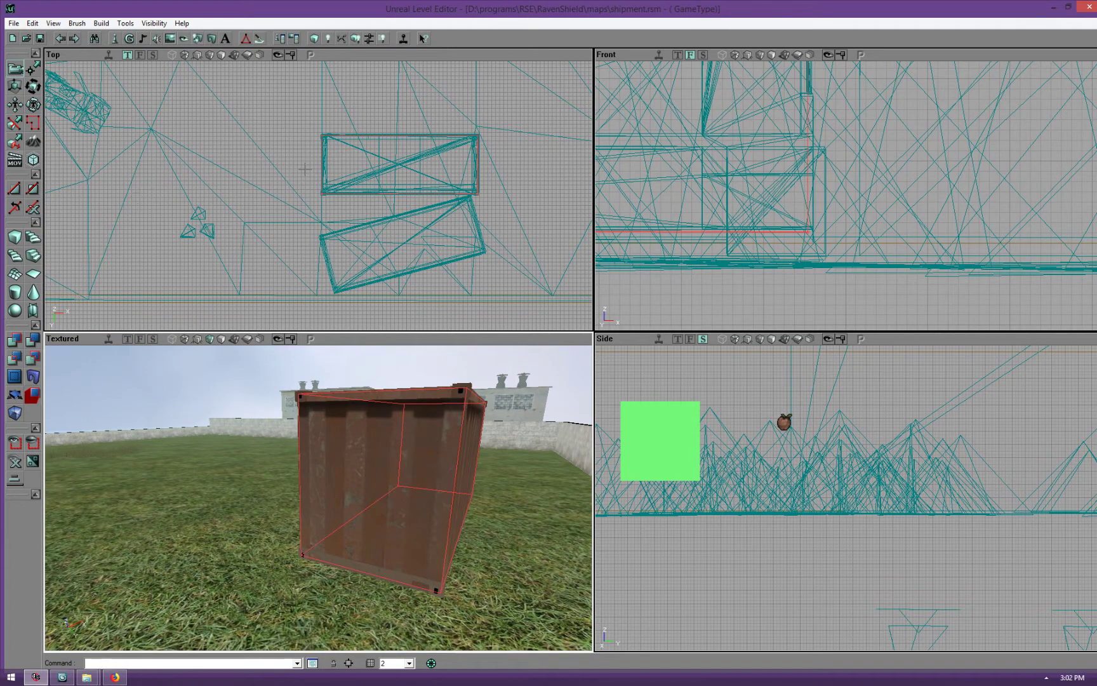
Apply the rusty red texture 55ebb587 to the roof surface of the container brush
left_click_drag(355, 540, 372, 572)
left_click(373, 583)
left_click(170, 38)
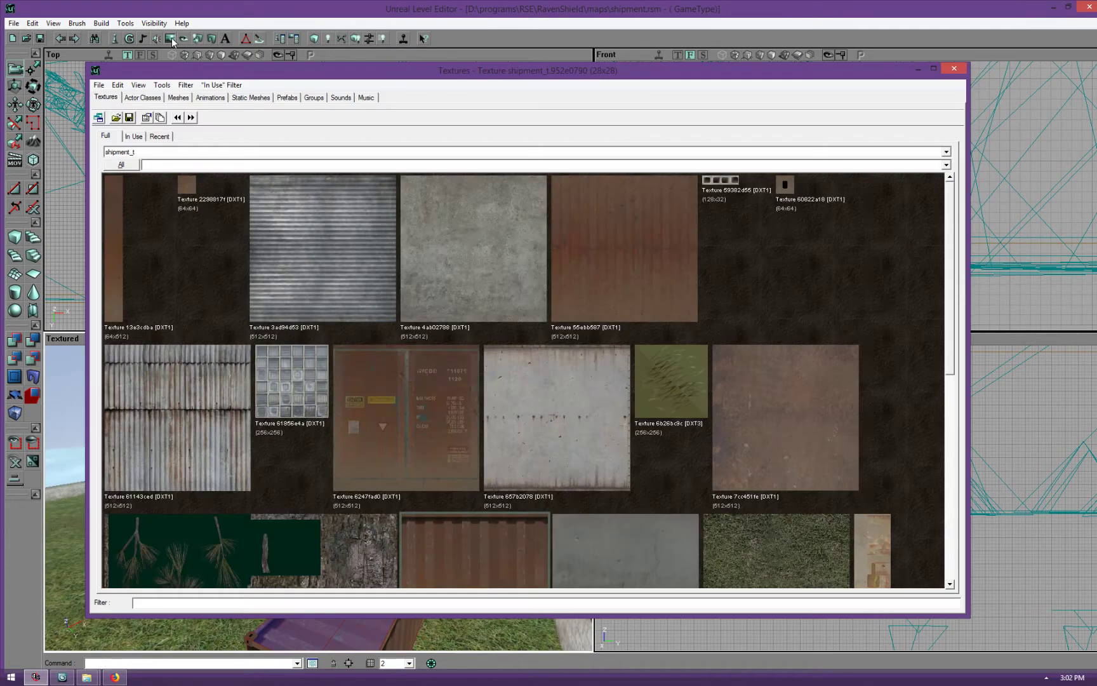
left_click(631, 264)
left_click(954, 70)
left_click(412, 545)
left_click_drag(413, 546, 415, 539)
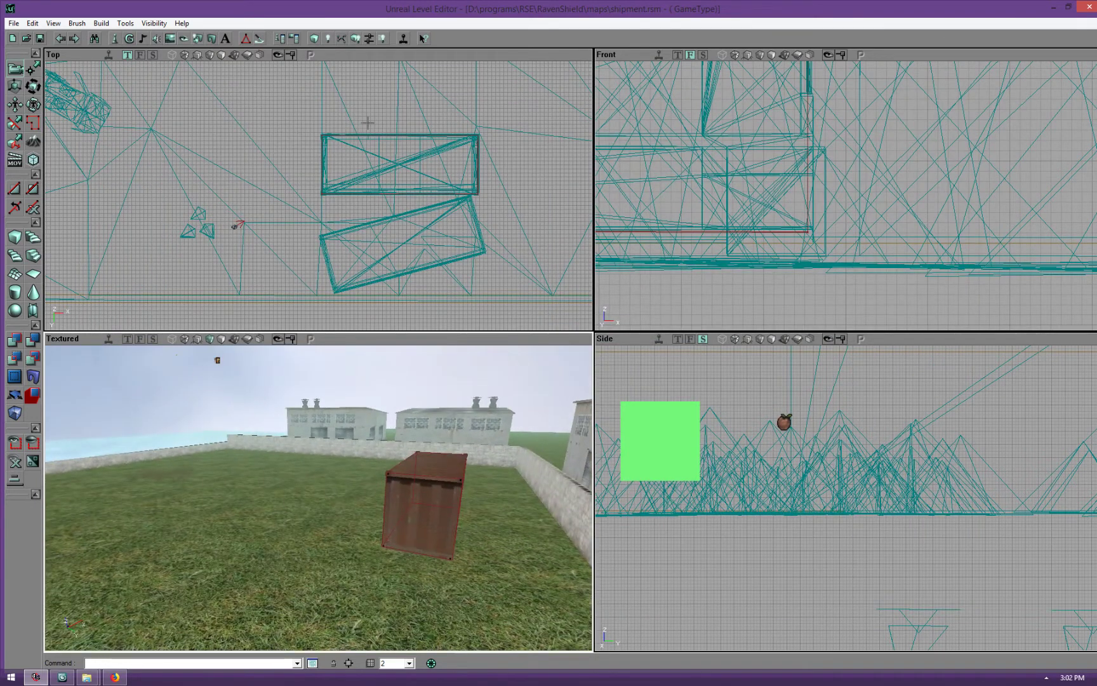
Place the container_bars static mesh at the end of the container in plan
left_click(211, 38)
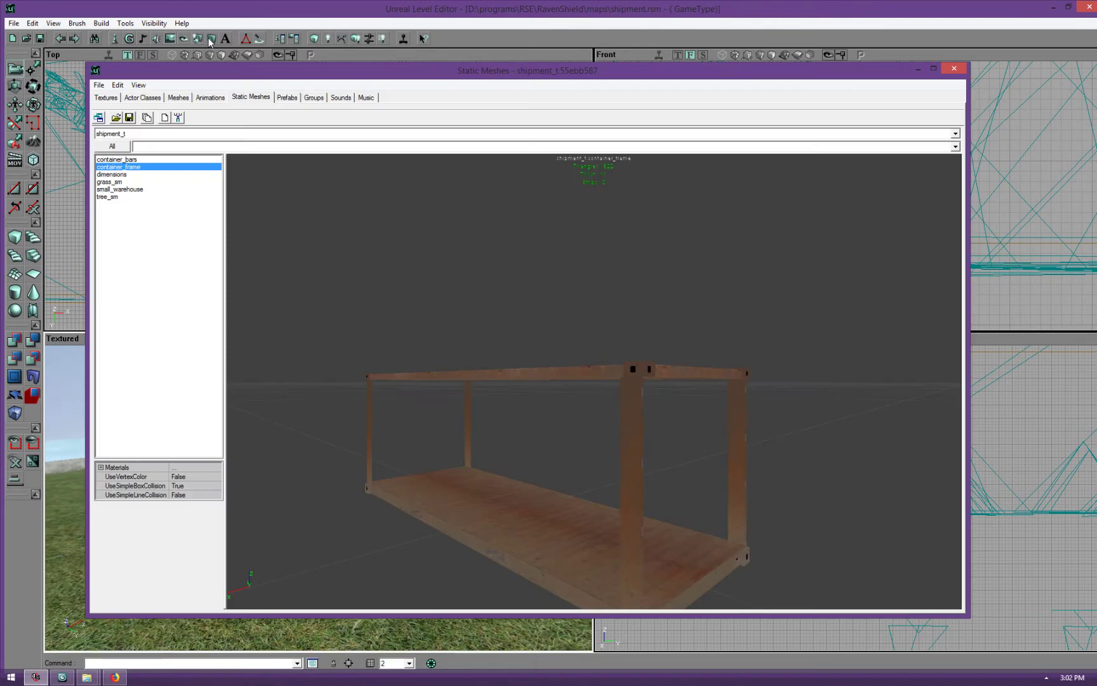
left_click(124, 159)
left_click(954, 69)
right_click(316, 150)
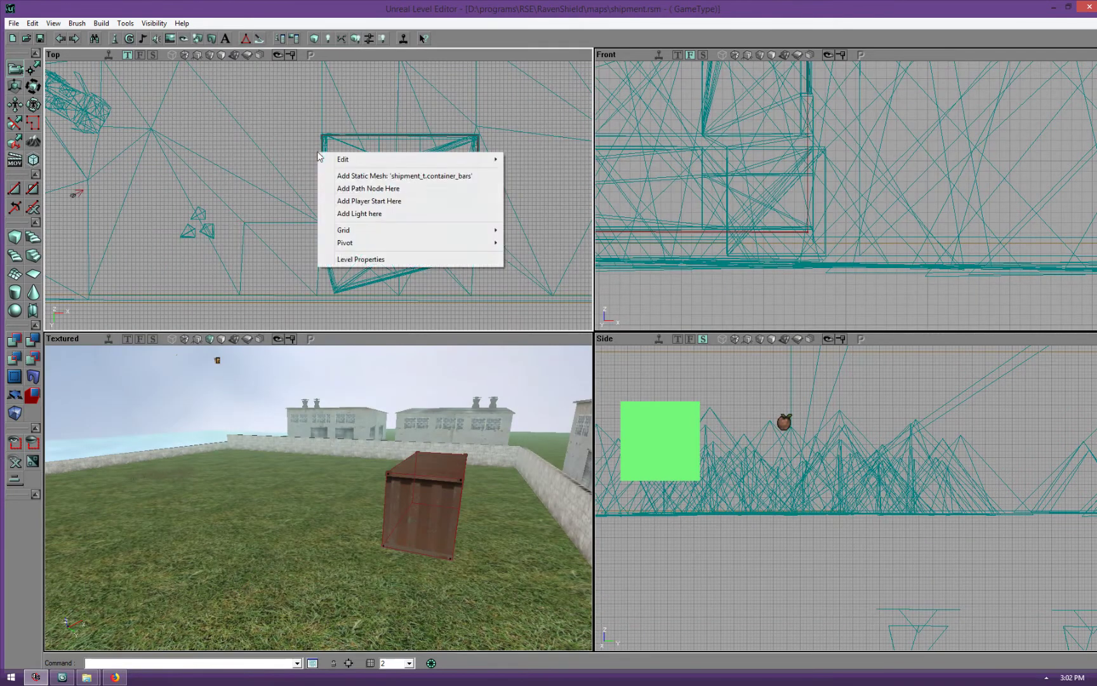
left_click(358, 175)
Set the door bars' DrawScale to 2.4 and their DrawScale3D to X 1.2 and Z 1.3
double_click(357, 176)
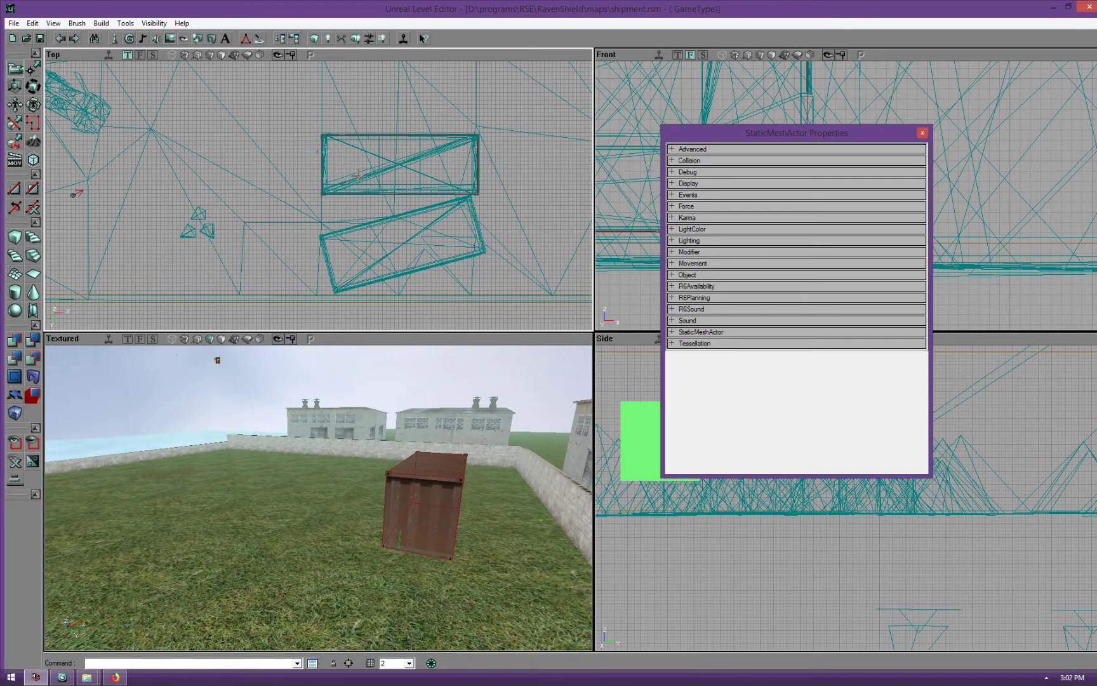
left_click(696, 183)
left_click(760, 267)
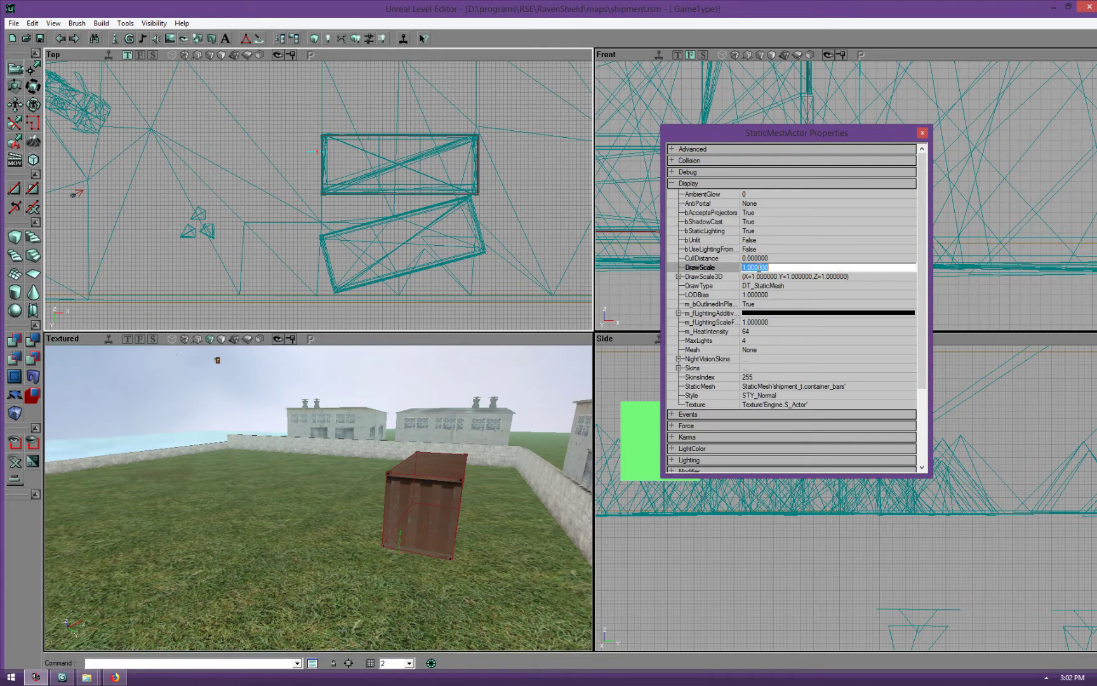
type("2.4")
double_click(780, 277)
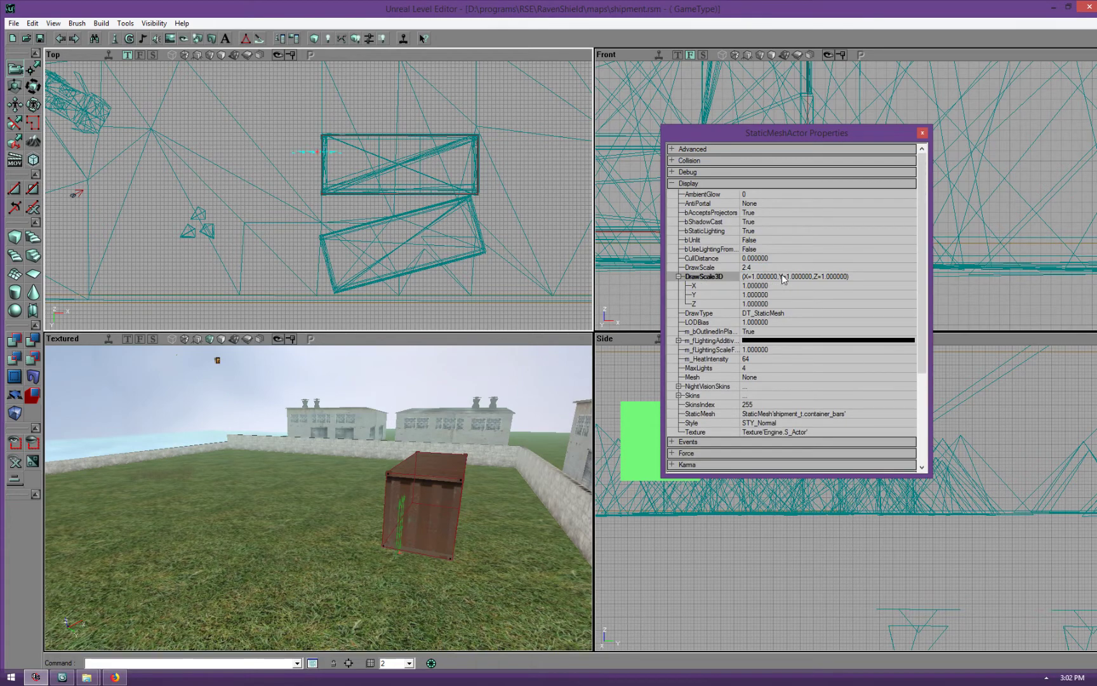
left_click(765, 286)
type("1.2")
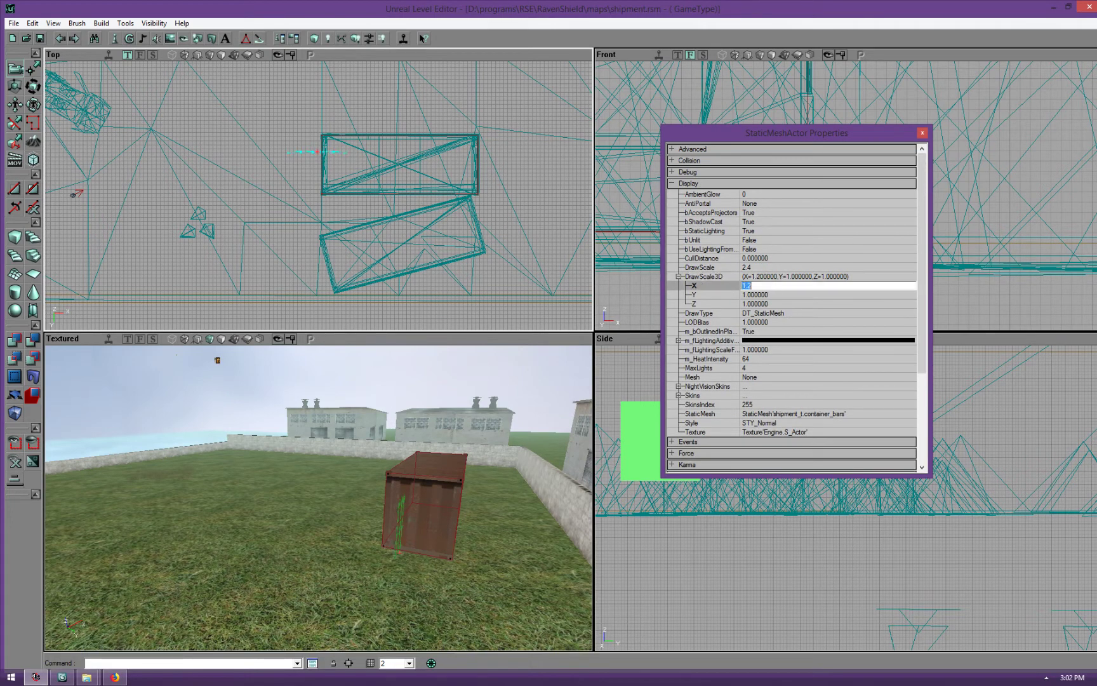
left_click(769, 302)
type("1.3")
key("Return")
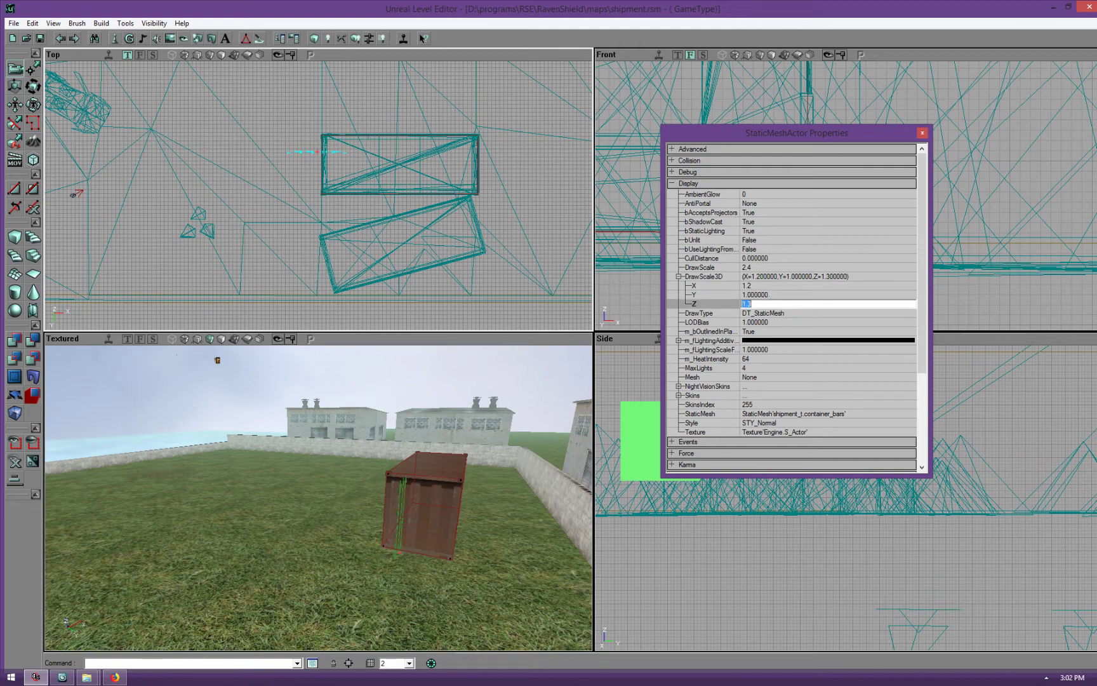
Rotate the door bars parallel to the container's end wall and move them up against it in plan
left_click_drag(353, 173, 299, 181)
right_click_drag(300, 181, 363, 182, "ctrl")
left_click_drag(363, 181, 342, 127)
left_click_drag(342, 127, 379, 92, "ctrl+shift")
left_click_drag(293, 171, 264, 172, "ctrl+shift")
right_click_drag(385, 227, 442, 227, "ctrl")
left_click_drag(385, 227, 366, 209)
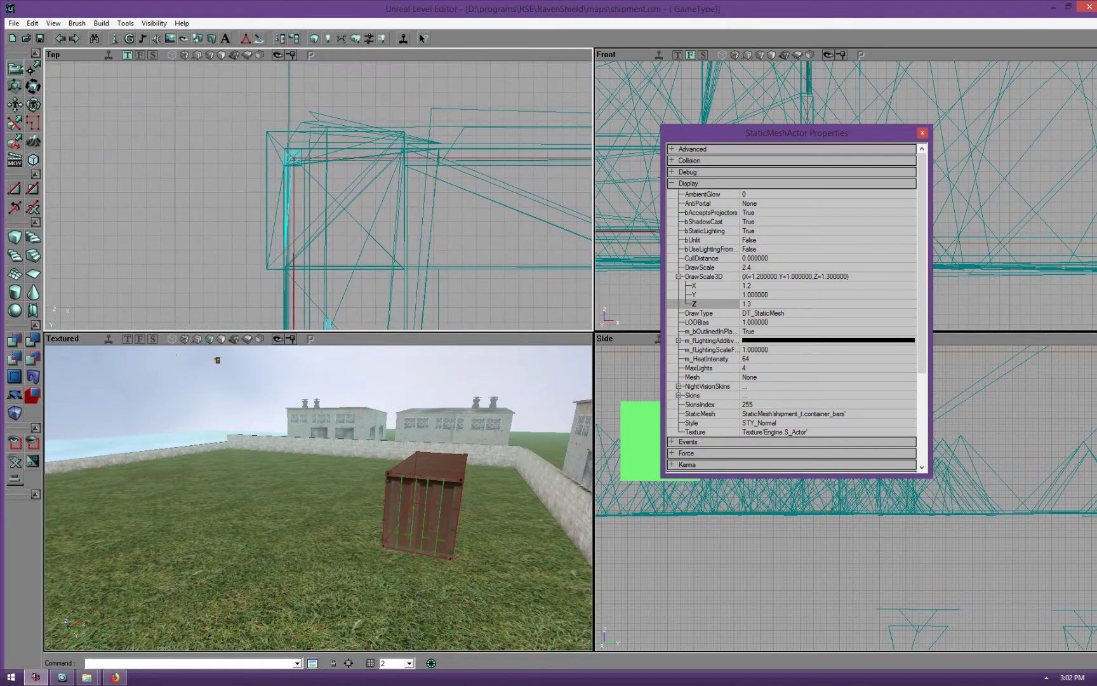
Nudge the door bars to sit evenly on the container's end wall, then close their properties and deselect them
left_click_drag(444, 482, 423, 508)
mouse_move(365, 211)
left_mouse_down()
mouse_move(378, 203)
mouse_move(370, 217)
left_mouse_up()
left_click_drag(371, 217, 376, 192, "ctrl")
scroll(363, 217, "down", 5)
mouse_move(376, 191)
right_mouse_down("ctrl")
mouse_move(343, 192)
mouse_move(398, 192)
mouse_move(376, 192)
right_mouse_up("ctrl")
scroll(376, 192, "up", 3)
left_click_drag(376, 192, 309, 208)
scroll(324, 217, "up", 6)
left_click_drag(373, 229, 377, 231, "ctrl+shift")
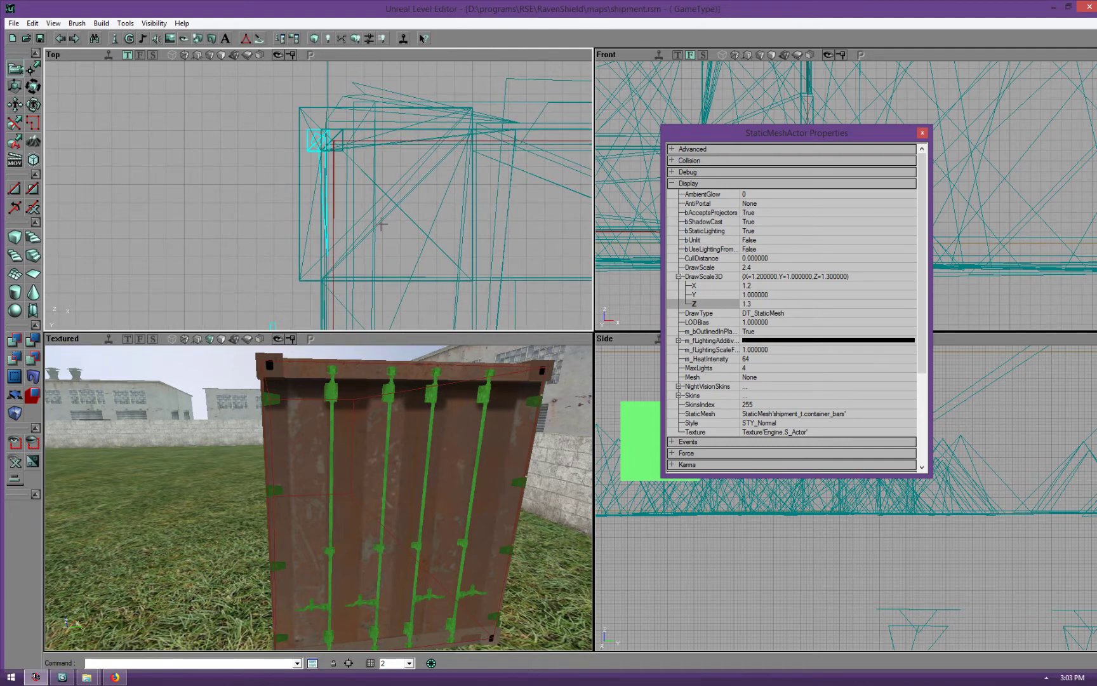
left_click(922, 133)
left_click(222, 213)
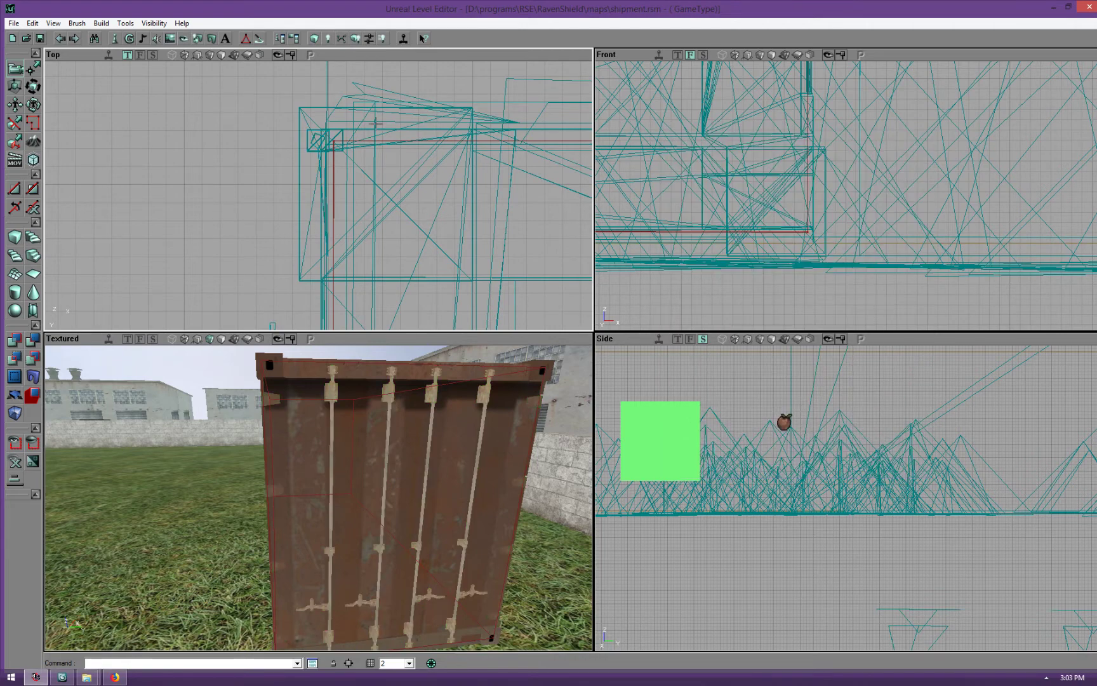
Rebuild the level and check the finished container from several angles
left_click(355, 40)
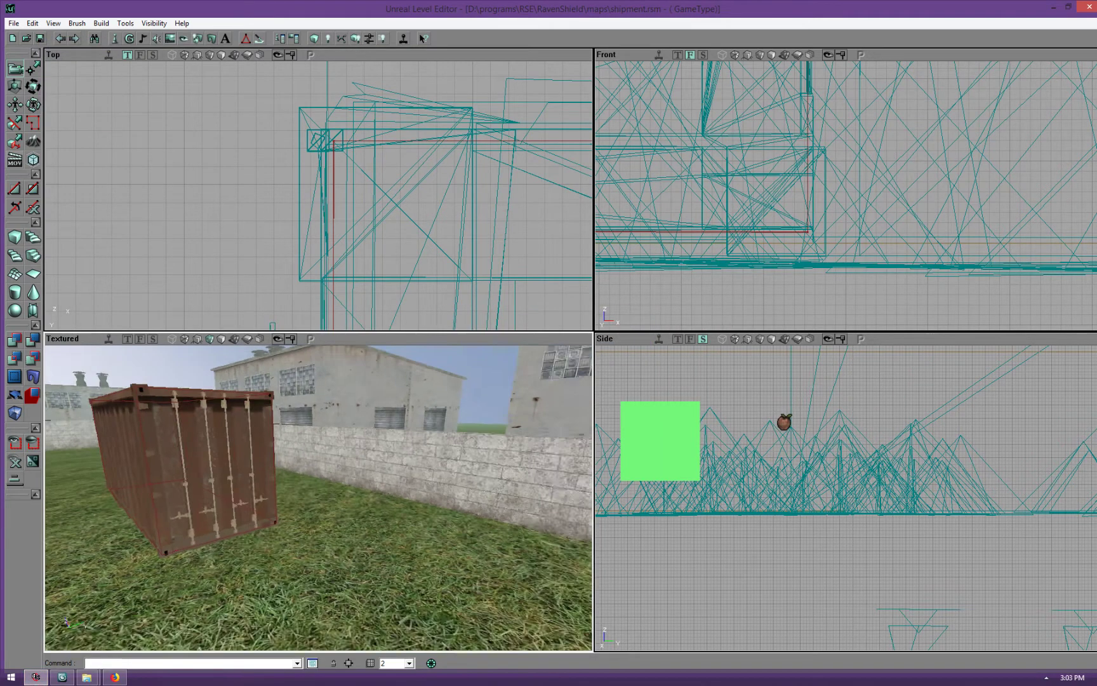
left_click_drag(136, 406, 193, 345)
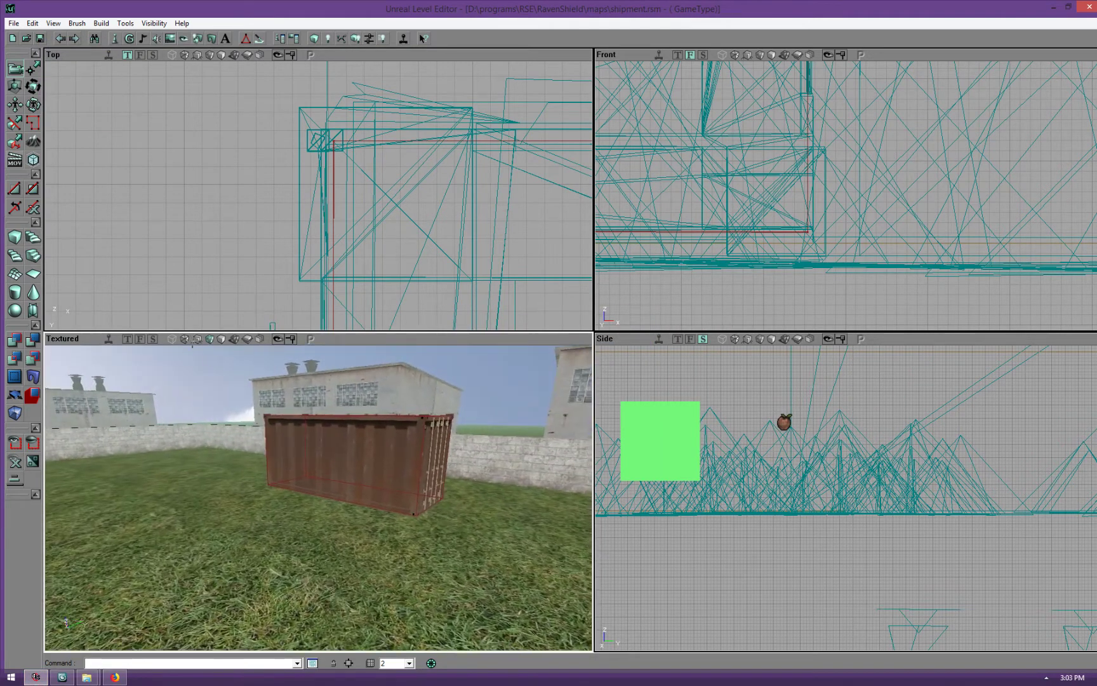
left_click(234, 339)
left_click_drag(260, 407, 299, 381)
left_click_drag(318, 498, 298, 486)
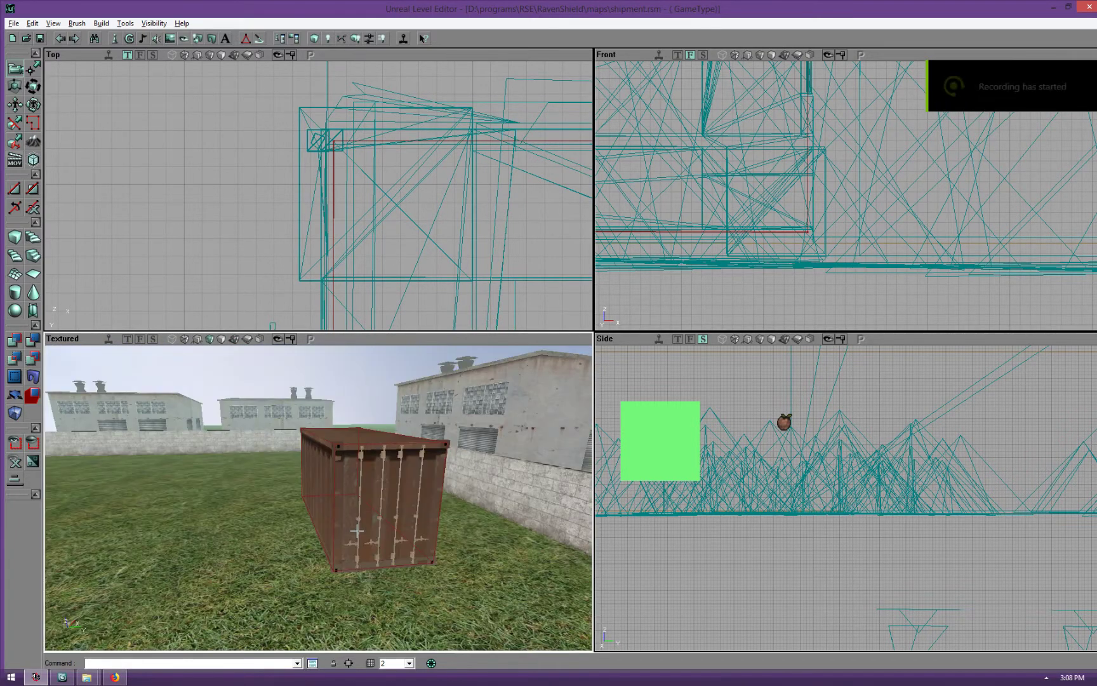
Apply the container door texture 6247fad0 to the end wall surface behind the bars
left_click(371, 495)
left_click(169, 38)
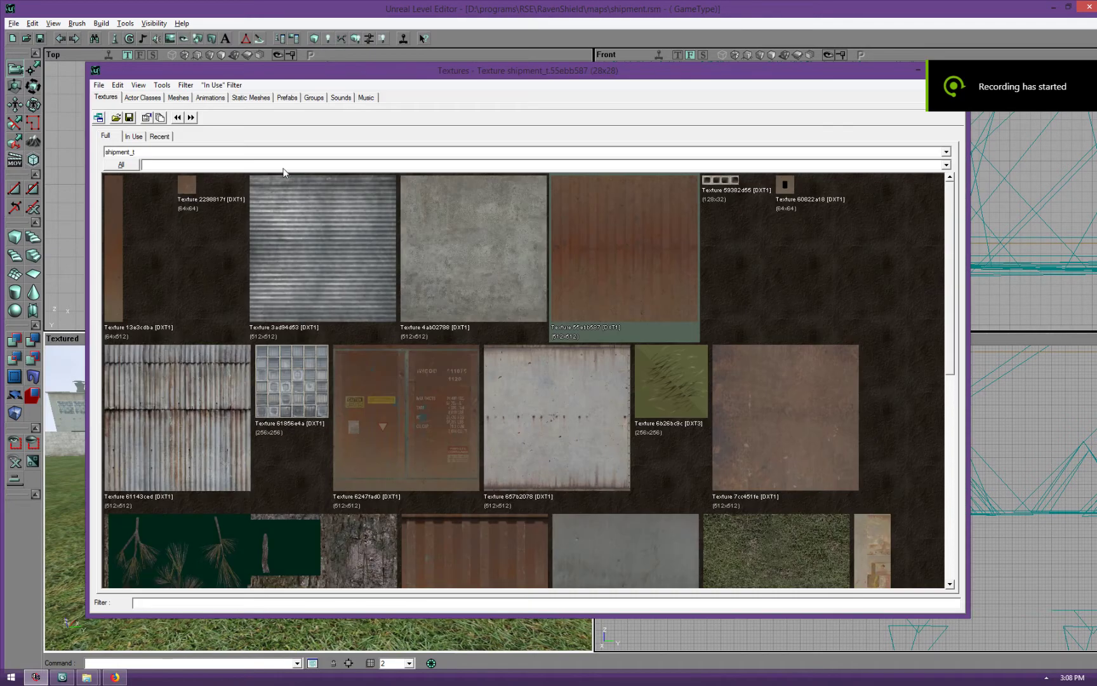
left_click(422, 398)
left_click_drag(890, 76, 877, 91)
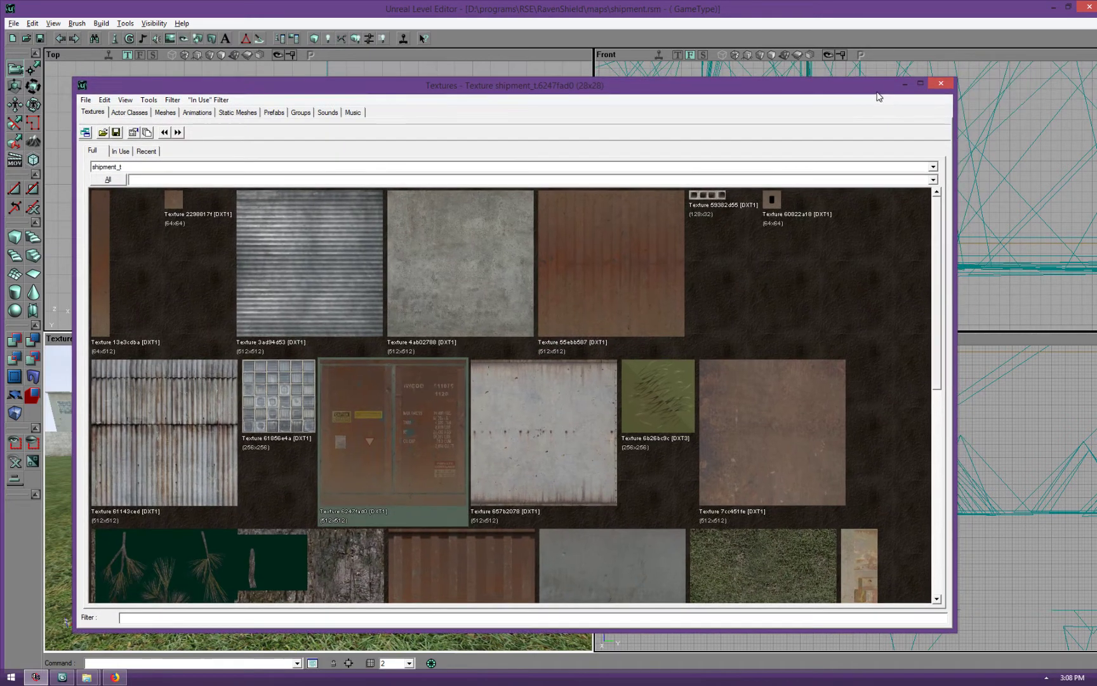
left_click(941, 84)
left_click(356, 495)
mouse_move(389, 530)
left_mouse_down()
mouse_move(400, 485)
mouse_move(375, 455)
mouse_move(381, 477)
mouse_move(386, 448)
left_mouse_up()
Move the builder brush away from the container to the empty area beyond the map boundary in plan
left_click_drag(265, 210, 267, 312)
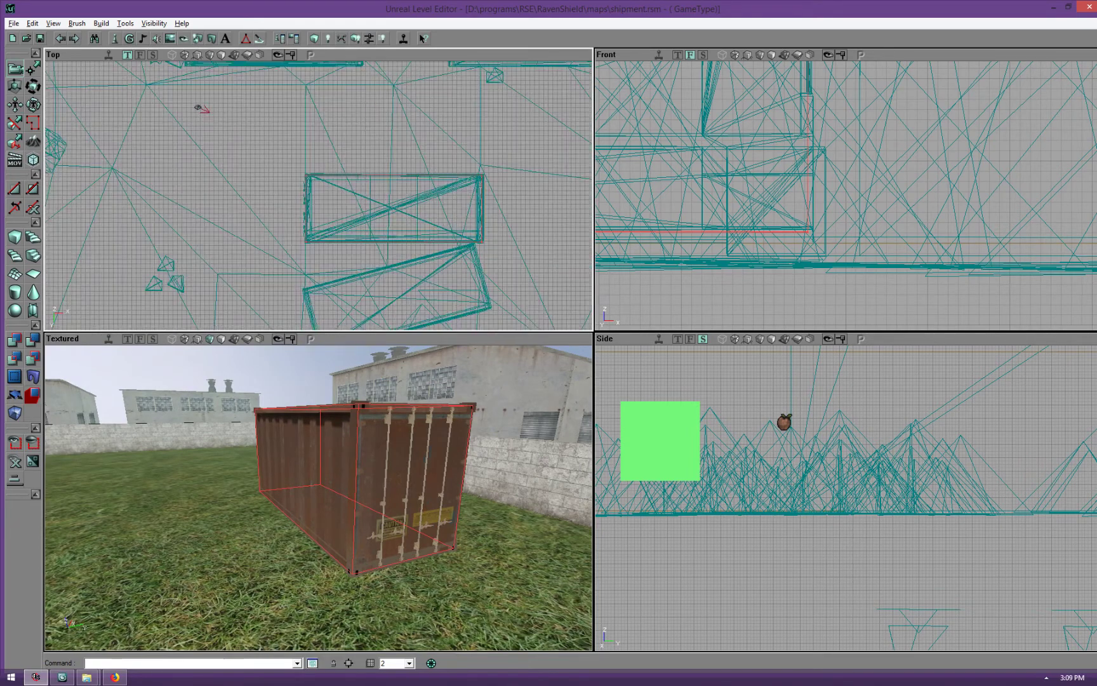
left_click_drag(277, 205, 314, 368)
mouse_move(492, 164)
left_mouse_down("ctrl+shift")
mouse_move(475, 199)
mouse_move(485, 117)
left_mouse_up("ctrl+shift")
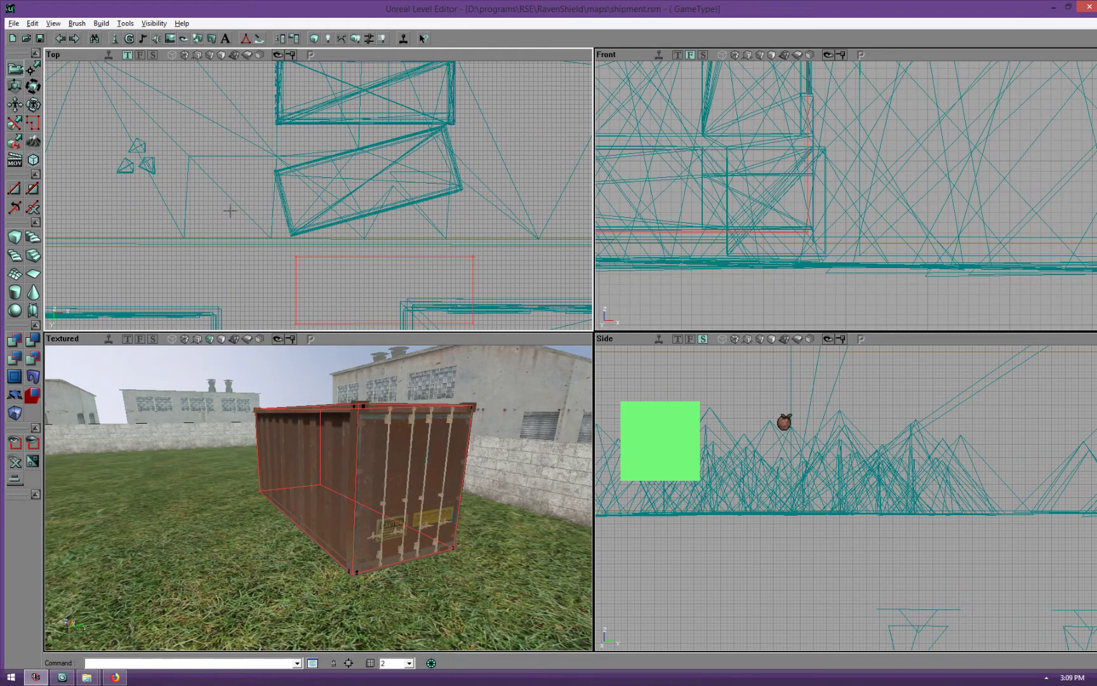
left_click_drag(461, 149, 446, 88)
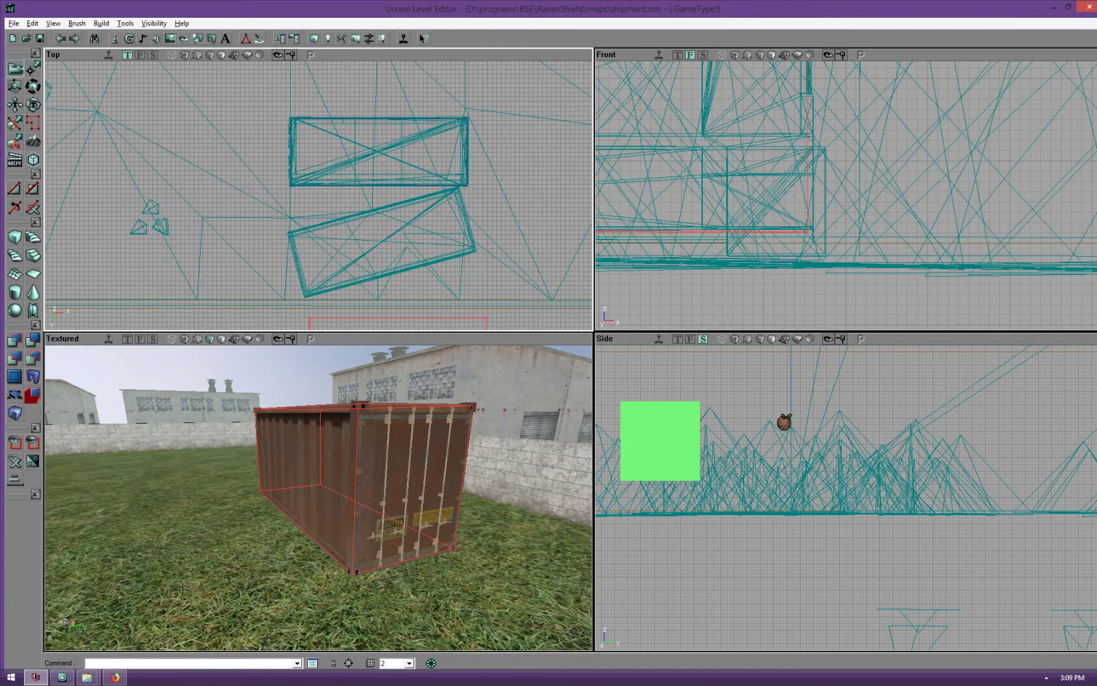
Select the container frame together with its wall brush in plan
left_click(320, 128)
left_click_drag(321, 128, 343, 63)
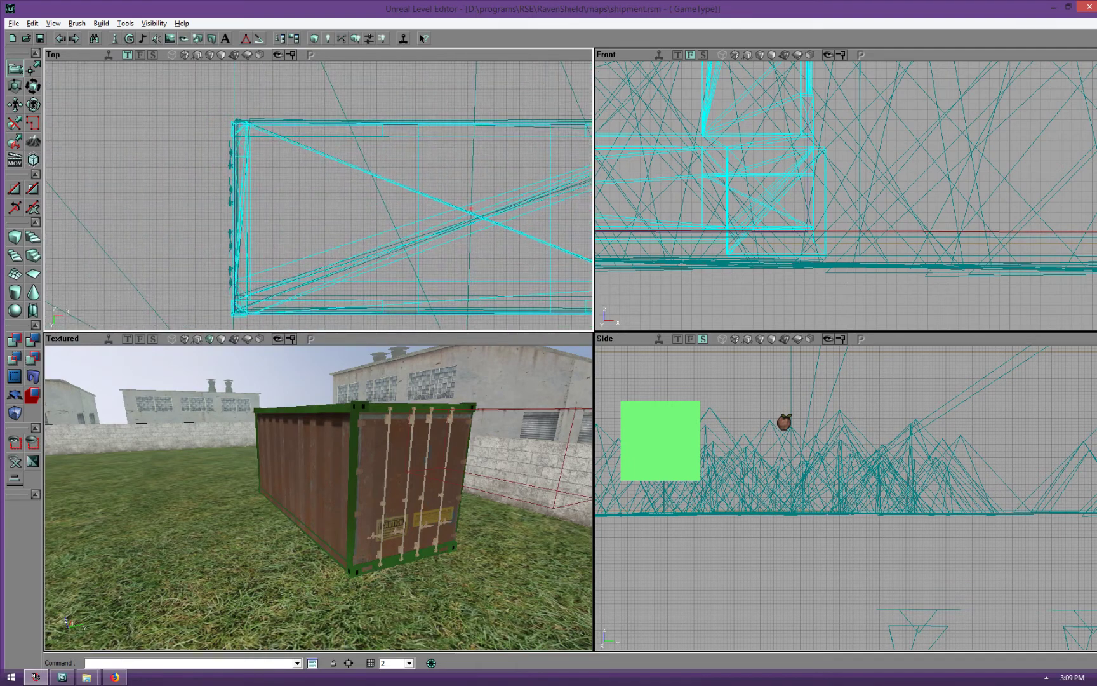
left_click_drag(255, 134, 190, 115)
left_click_drag(327, 171, 330, 174)
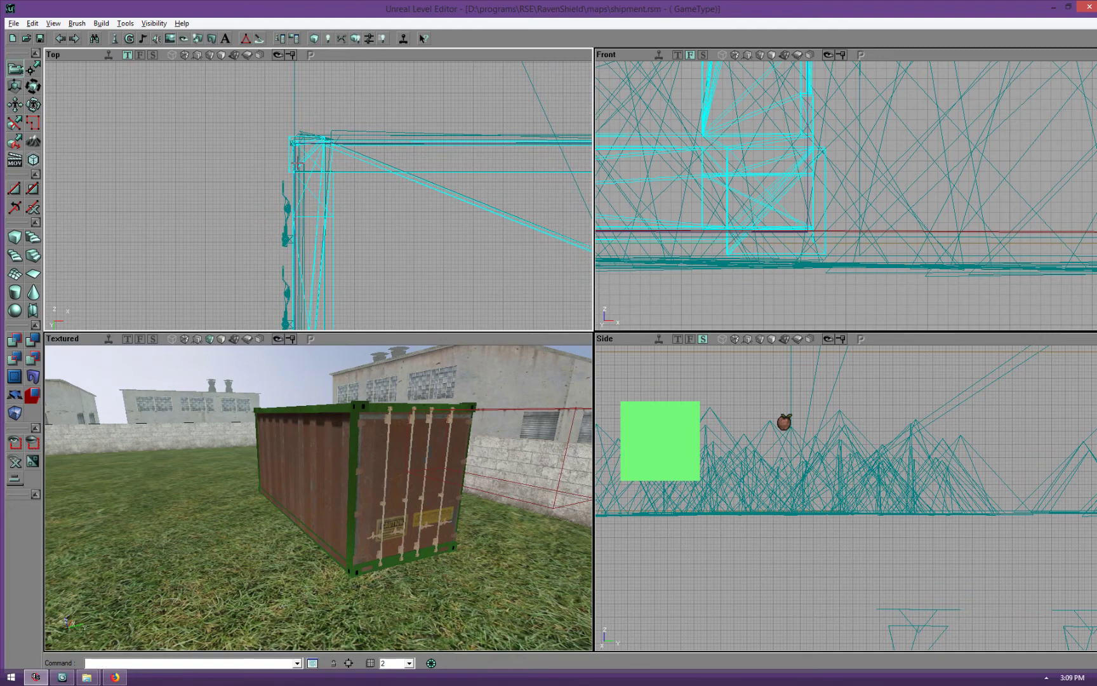
left_click(305, 163, "ctrl")
left_click(284, 200, "ctrl")
left_click_drag(288, 180, 355, 177)
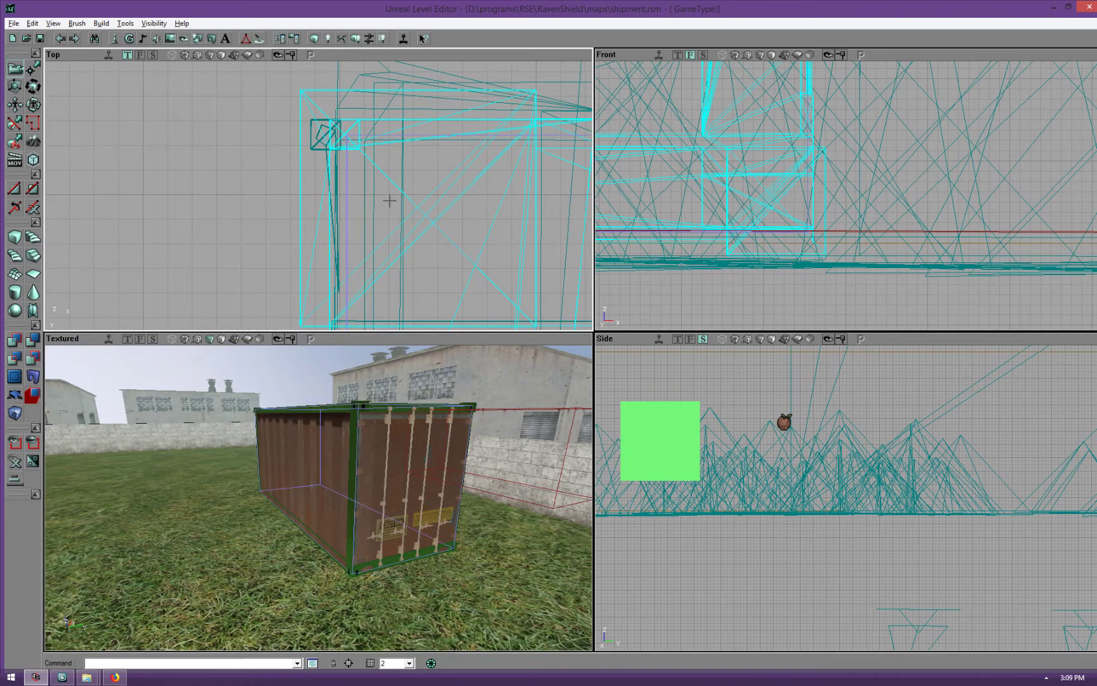
Duplicate the selected frame and wall brush and position the copy alongside the original container in plan
scroll(384, 196, "up", 4)
key("ctrl+w")
left_click_drag(426, 242, 477, 324, "ctrl+shift")
left_click_drag(384, 196, 546, 318)
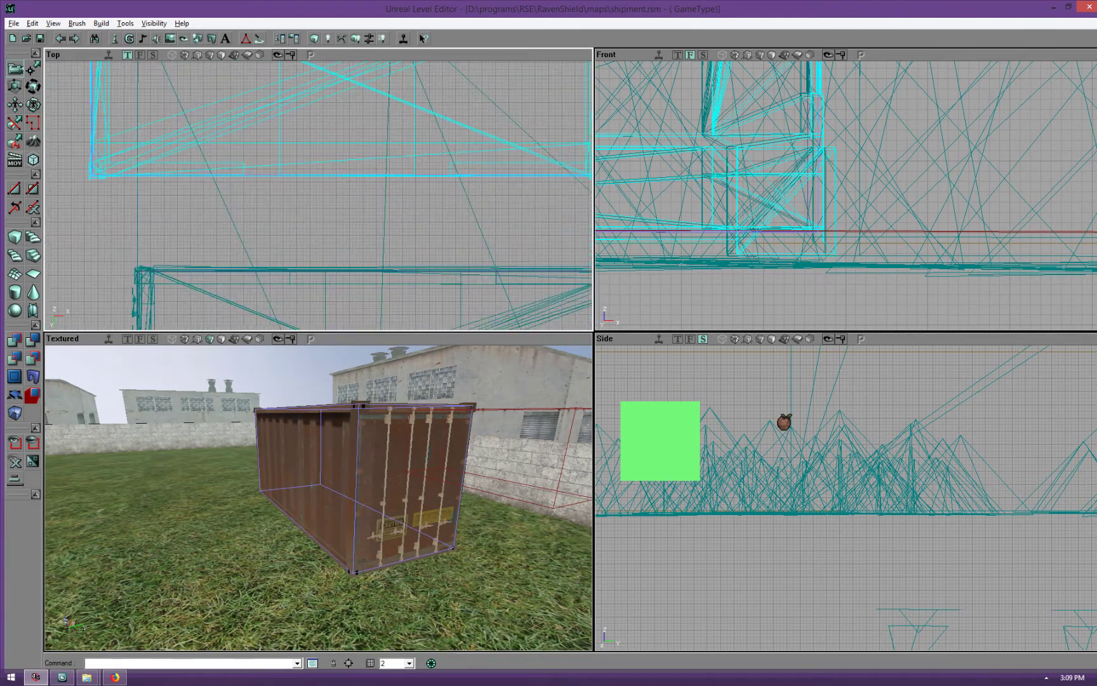
scroll(384, 197, "down", 5)
left_click_drag(384, 196, 396, 213, "ctrl+shift")
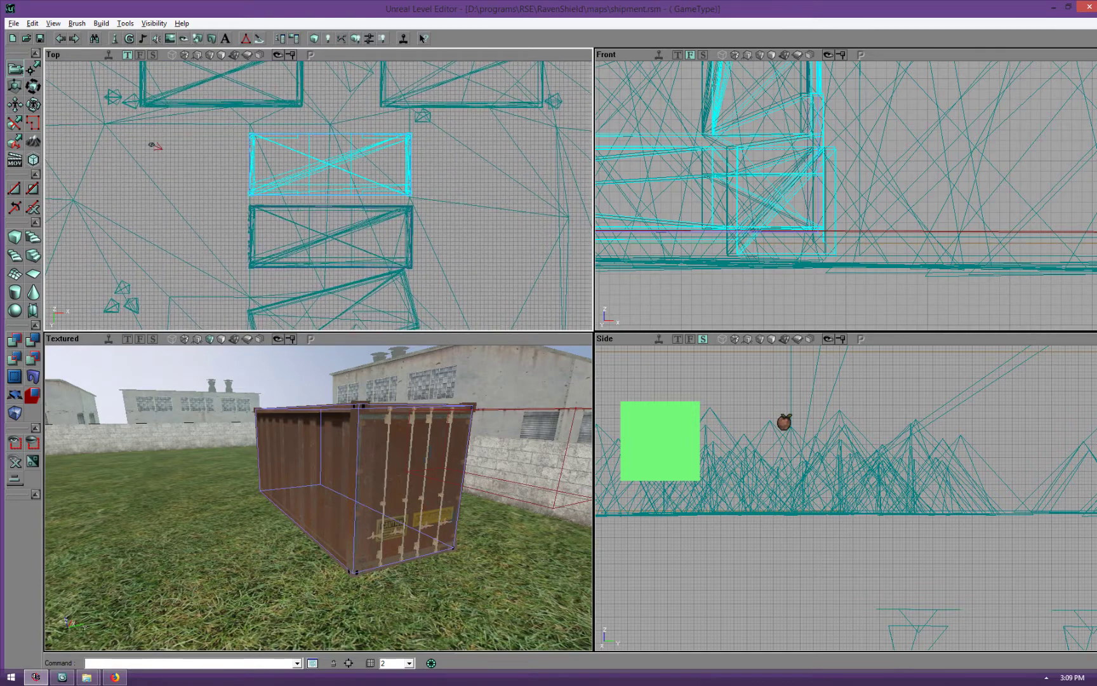
Rebuild the level geometry and view the duplicated container in the textured view
left_click_drag(318, 498, 254, 508)
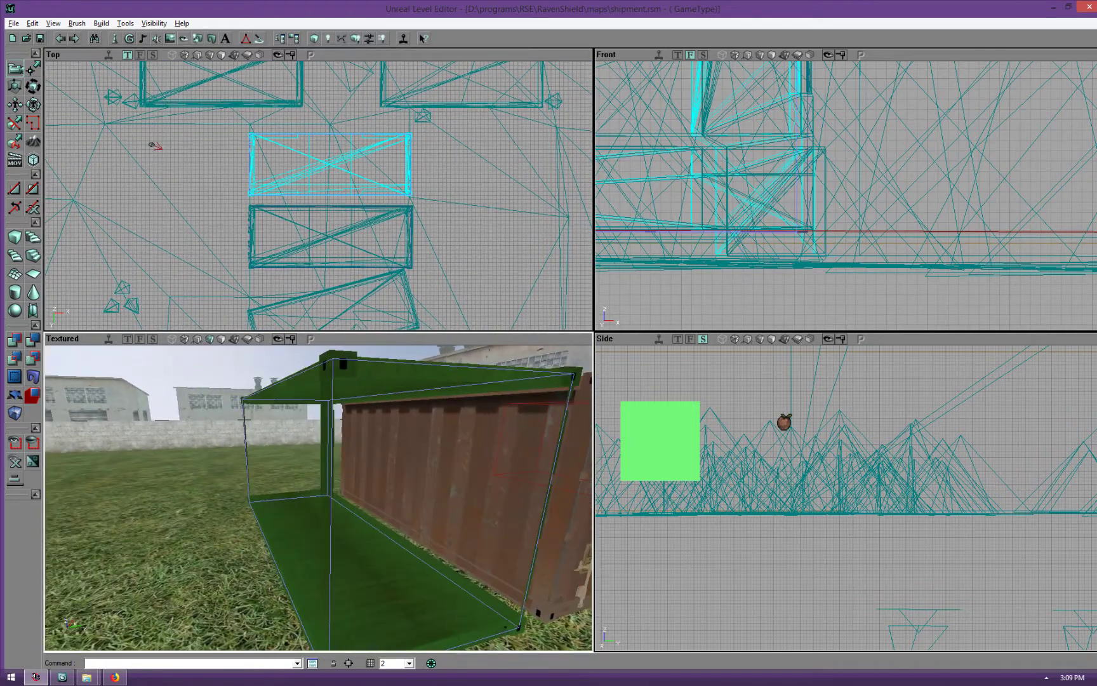
left_click(314, 39)
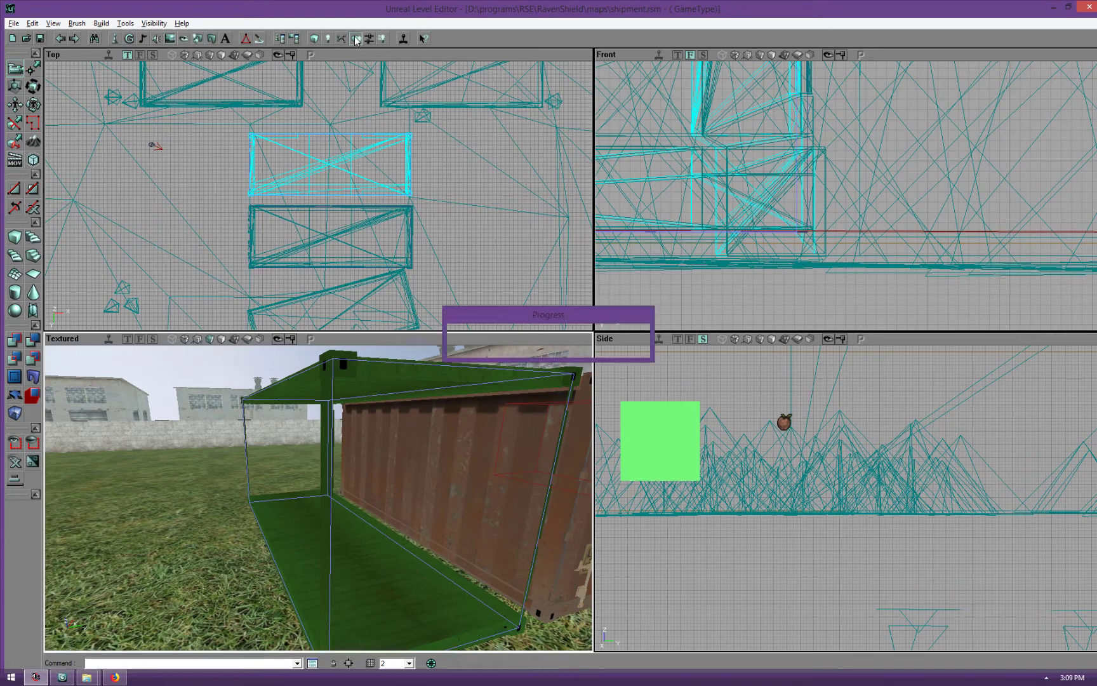
left_click_drag(447, 452, 442, 517)
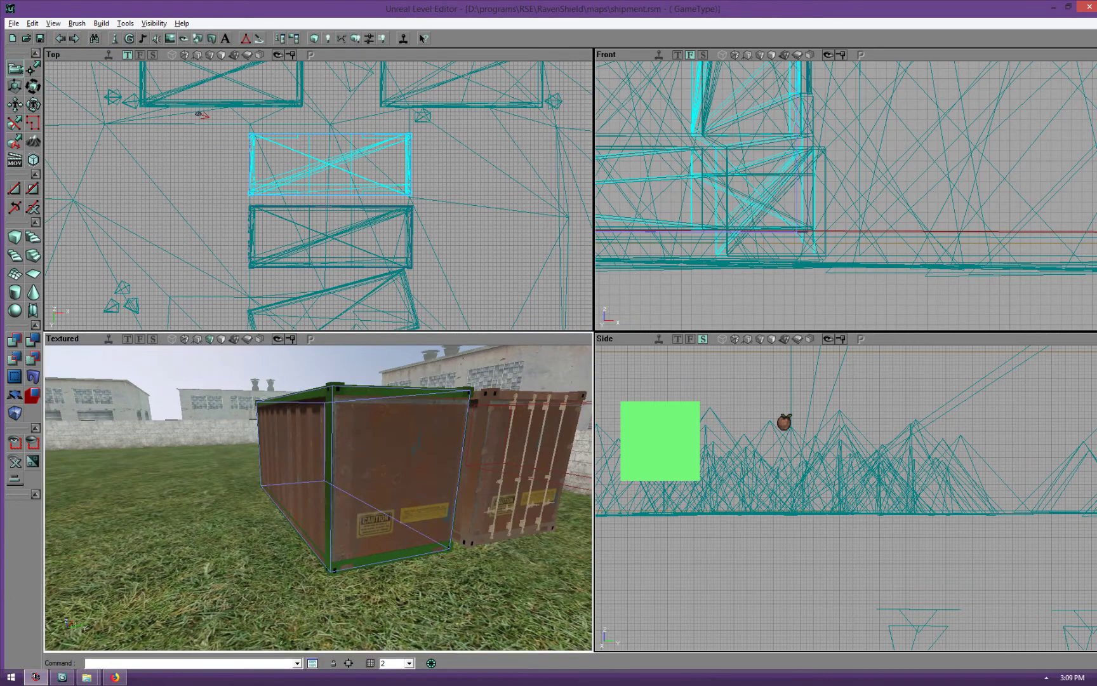
Move the builder brush onto the duplicated container in plan
left_click(219, 184)
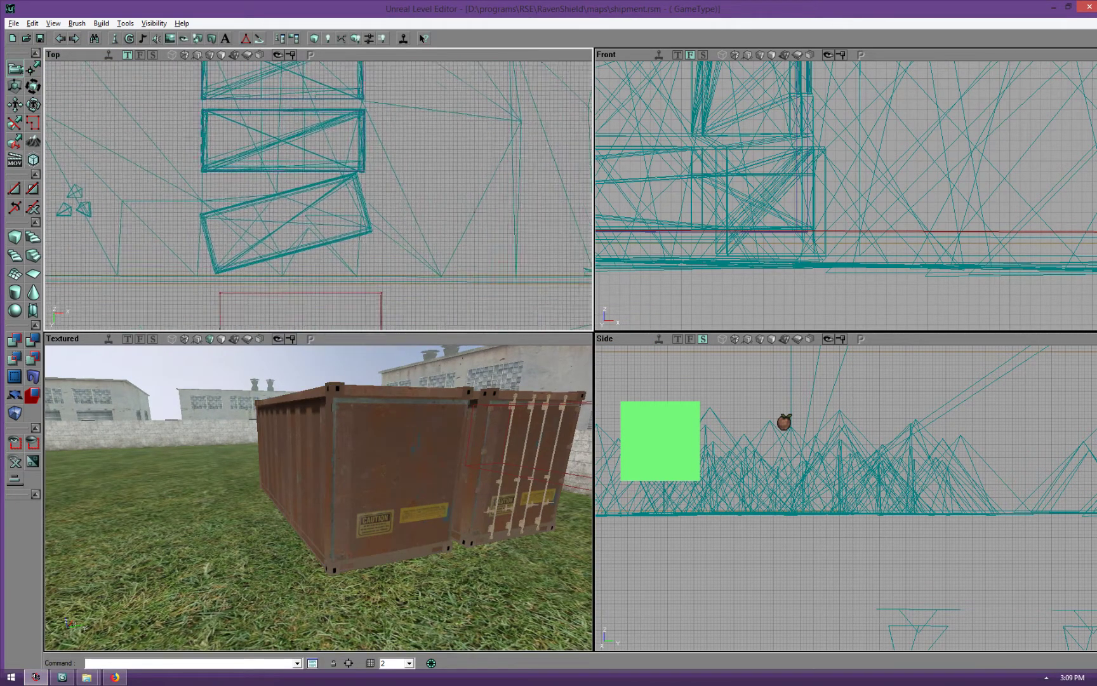
left_click(257, 253)
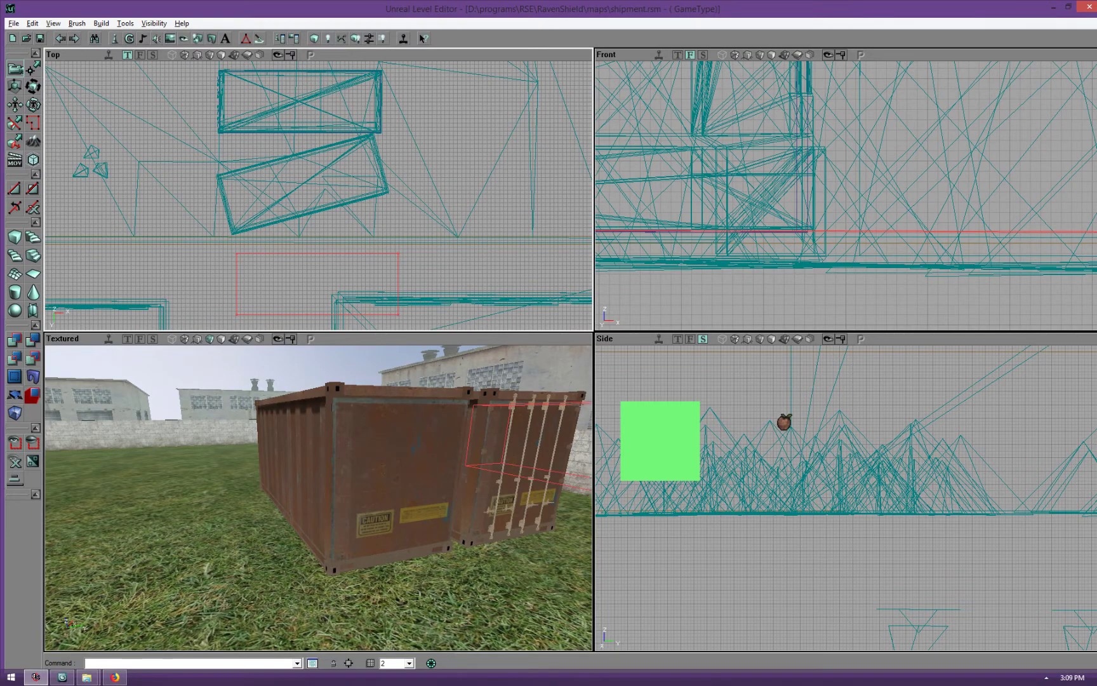
mouse_move(257, 253)
left_mouse_down("ctrl+shift")
mouse_move(253, 227)
mouse_move(212, 302)
mouse_move(213, 175)
mouse_move(336, 202)
mouse_move(422, 174)
mouse_move(318, 165)
mouse_move(318, 133)
mouse_move(359, 130)
mouse_move(345, 127)
left_mouse_up("ctrl+shift")
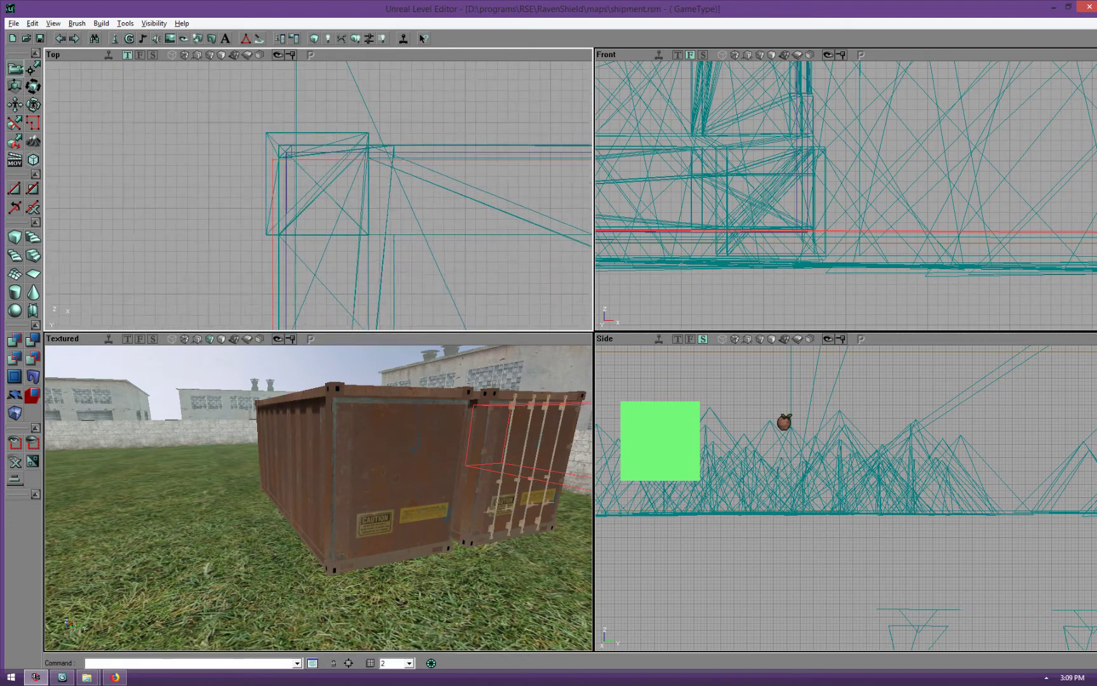
Edit the builder brush's vertices in plan so its right-end corners line up with the duplicated container's end
left_click_drag(345, 128, 540, 126)
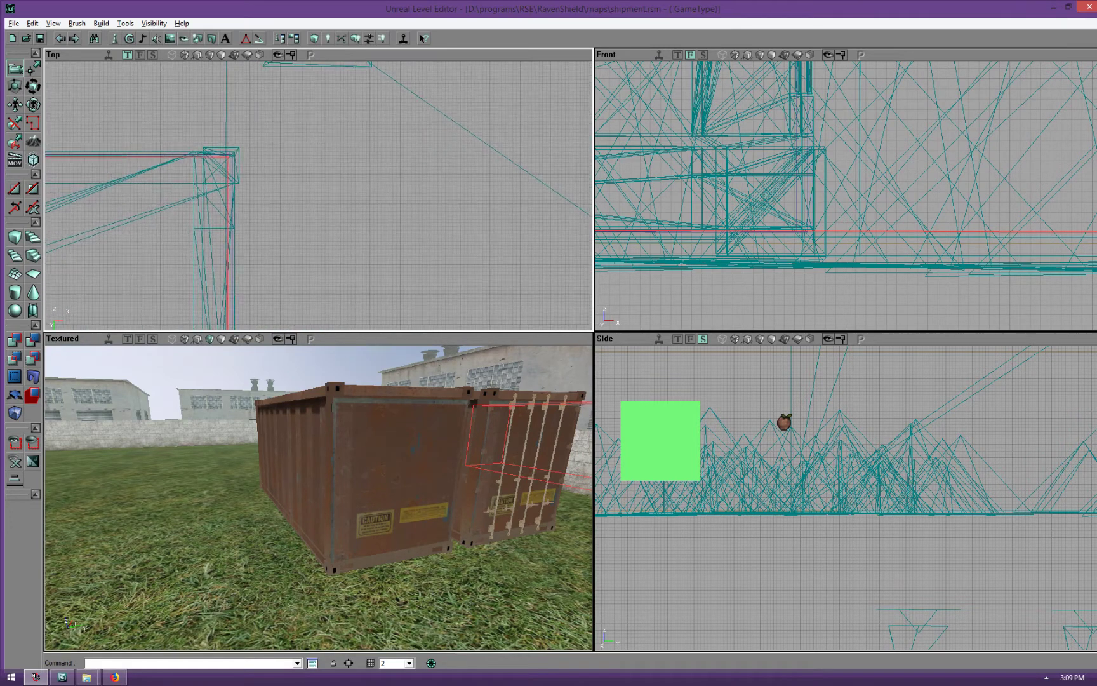
left_click(35, 71)
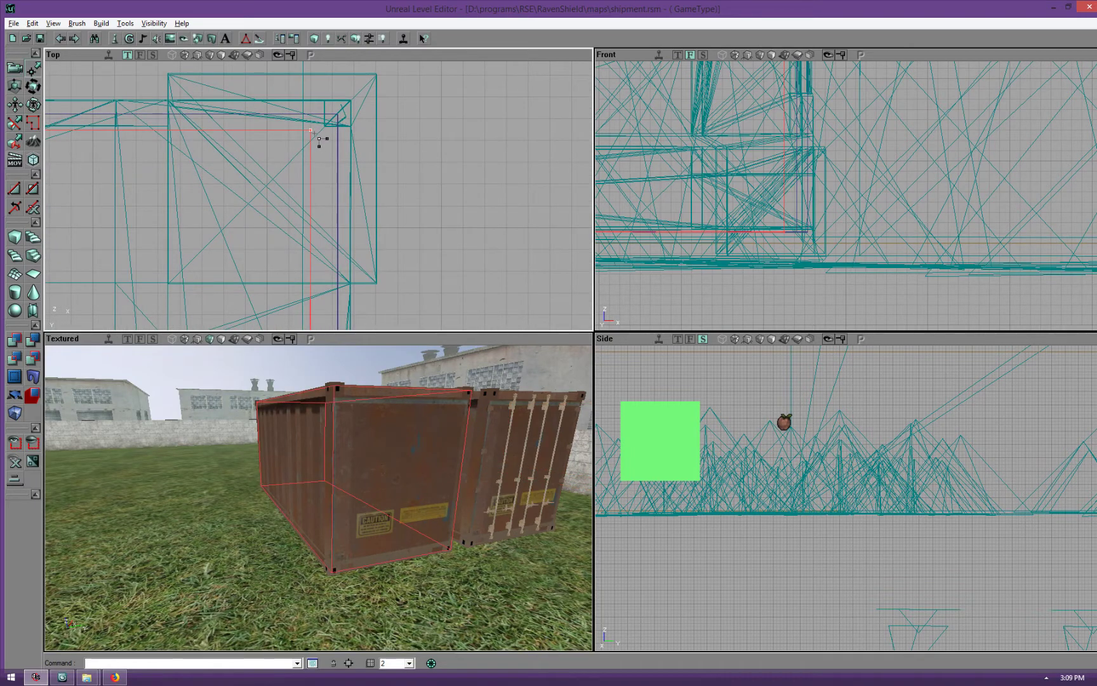
left_click_drag(310, 130, 347, 131, "ctrl")
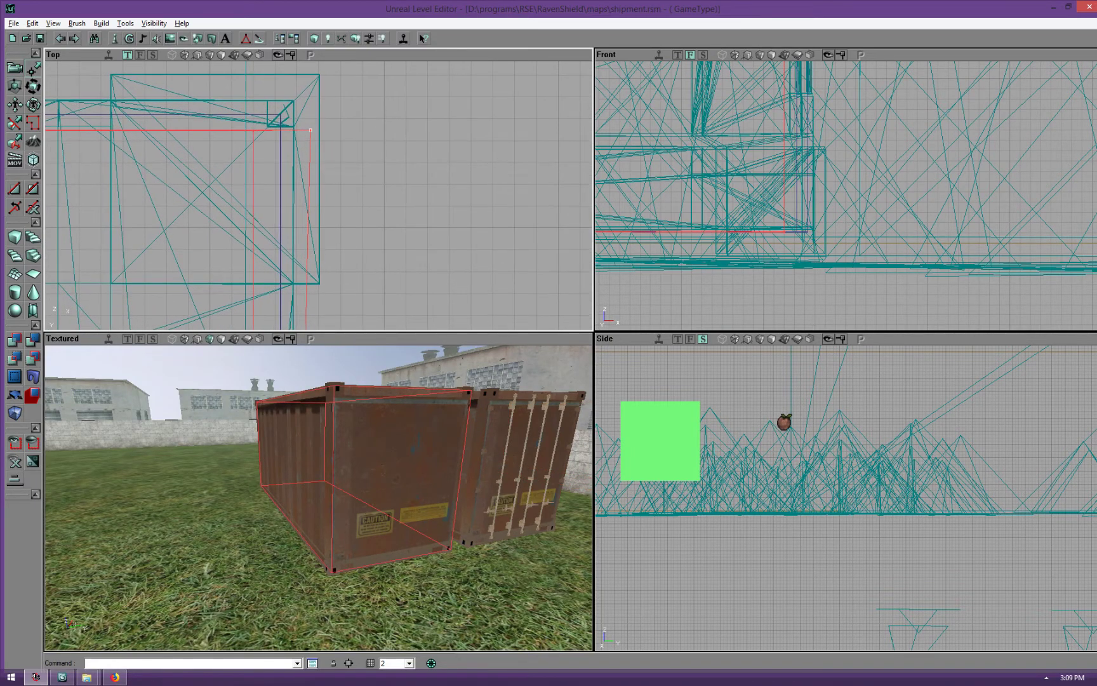
mouse_move(254, 130)
left_mouse_down("ctrl")
mouse_move(292, 130)
mouse_move(302, 210)
mouse_move(273, 298)
mouse_move(290, 261)
mouse_move(291, 203)
left_mouse_up("ctrl")
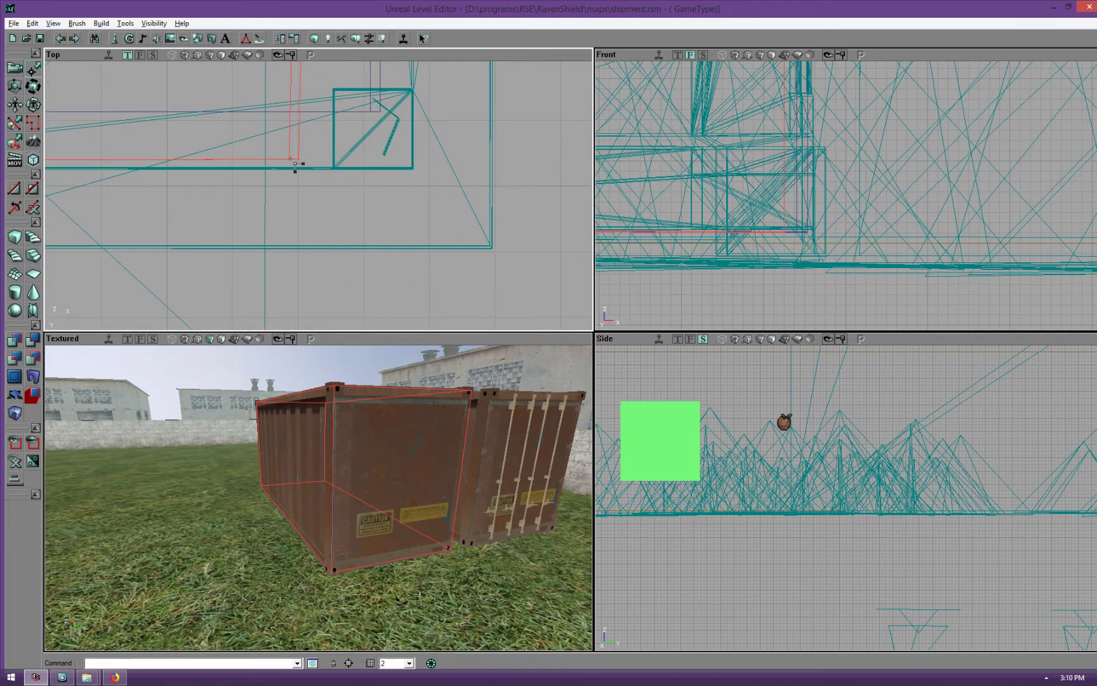
mouse_move(290, 167)
left_mouse_down("ctrl")
mouse_move(334, 122)
mouse_move(457, 79)
mouse_move(468, 62)
left_mouse_up("ctrl")
scroll(318, 194, "down", 4)
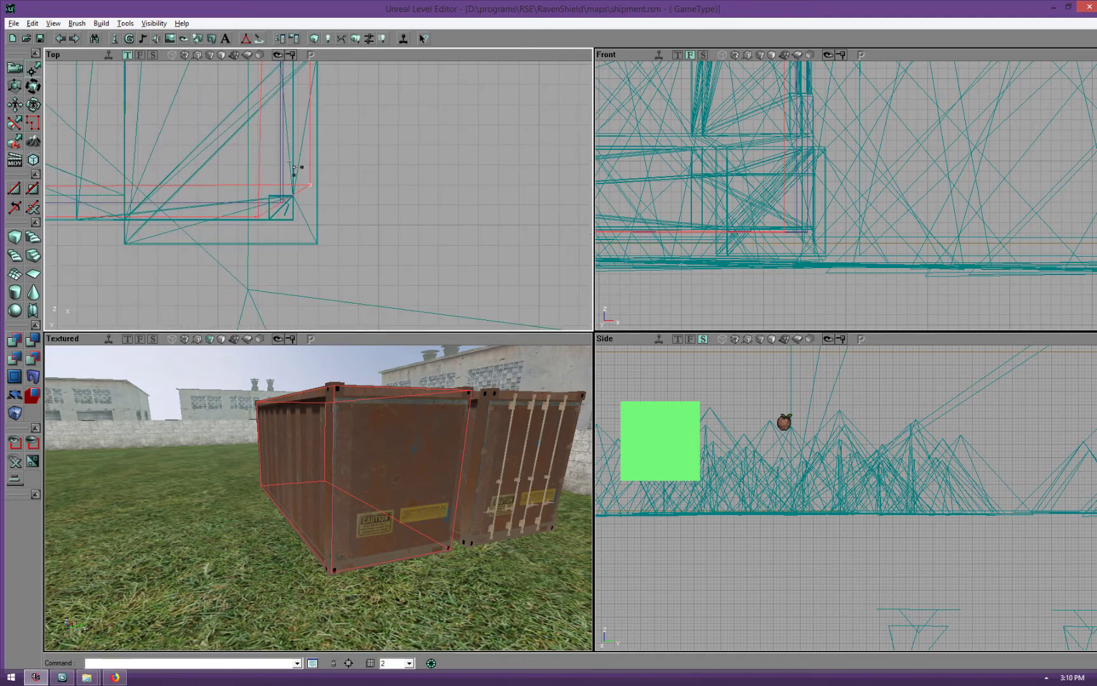
left_click_drag(257, 217, 311, 184, "ctrl")
scroll(318, 194, "up", 6)
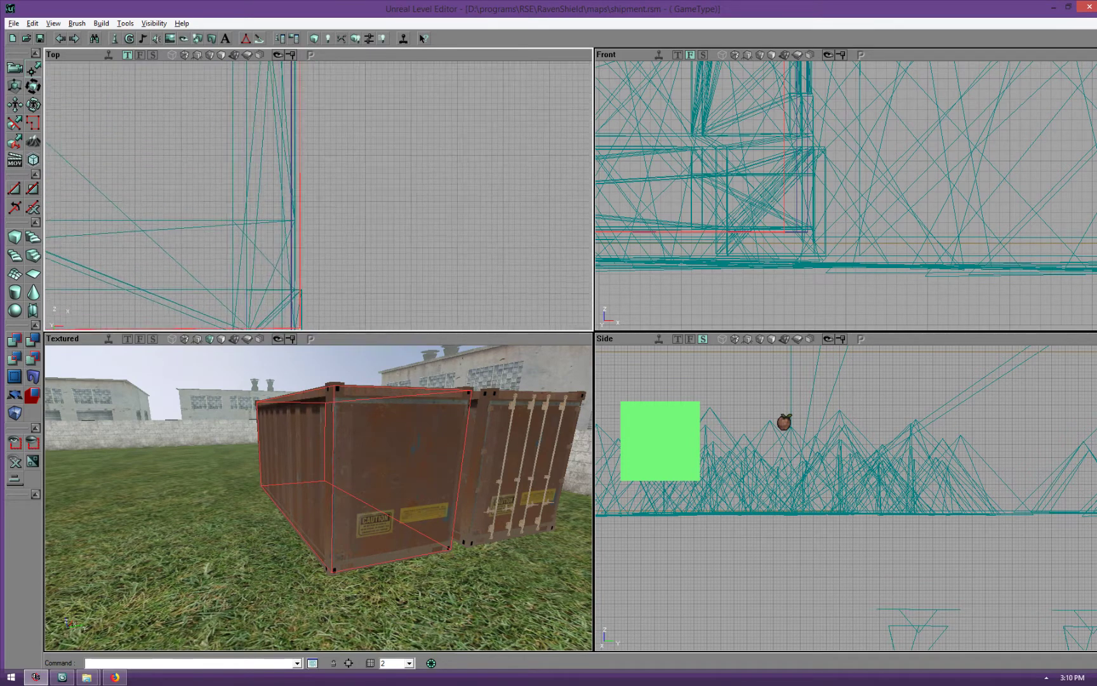
left_click_drag(318, 194, 304, 110)
scroll(318, 195, "up", 4)
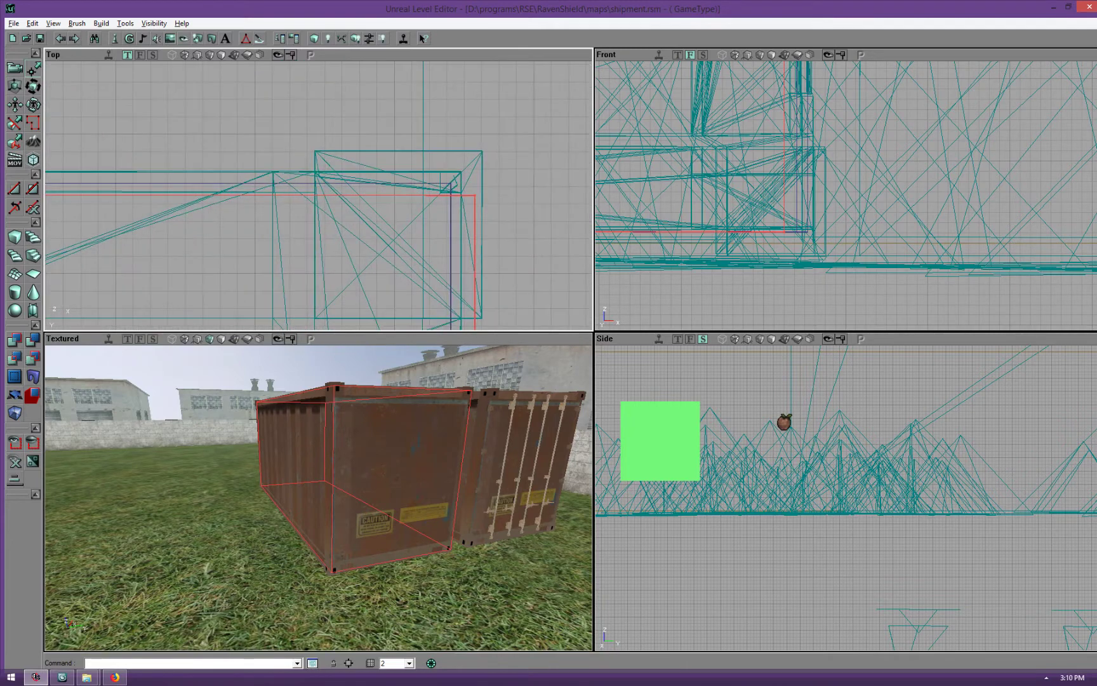
Adjust the builder brush's lower-left corner vertices in plan so that edge lies straight within the container frame
scroll(318, 195, "down", 4)
mouse_move(318, 195)
left_mouse_down()
mouse_move(244, 318)
mouse_move(304, 201)
mouse_move(178, 229)
mouse_move(70, 224)
left_mouse_up()
scroll(318, 194, "down", 2)
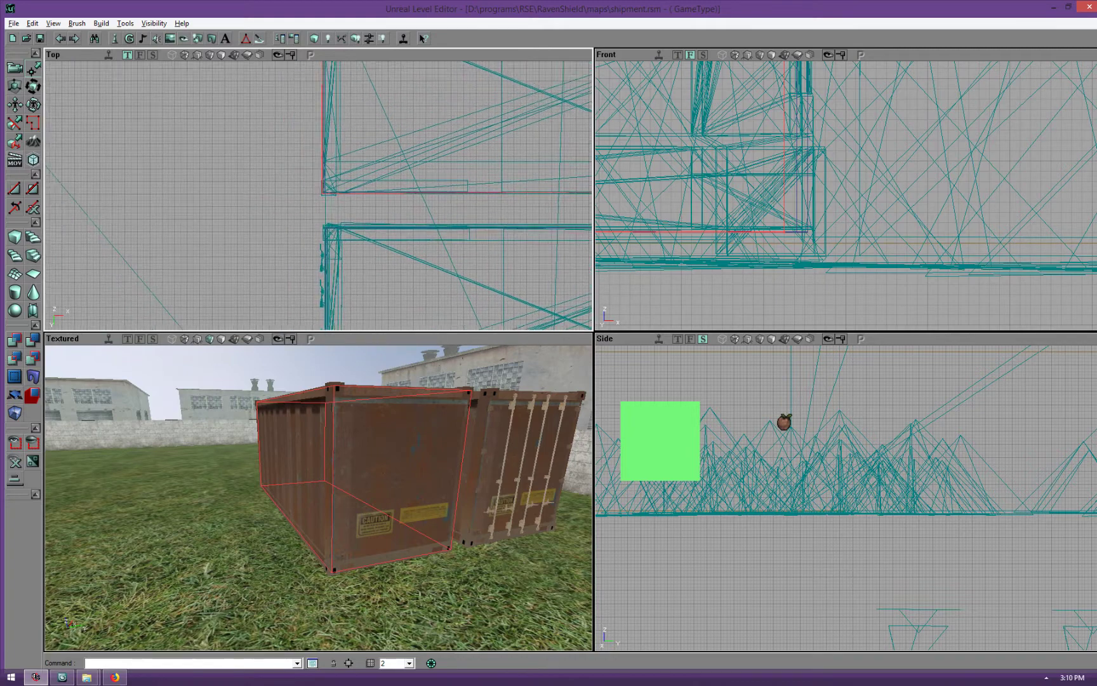
scroll(318, 194, "up", 5)
scroll(320, 219, "up", 2)
mouse_move(319, 219)
left_mouse_down()
mouse_move(344, 178)
mouse_move(324, 230)
left_mouse_up()
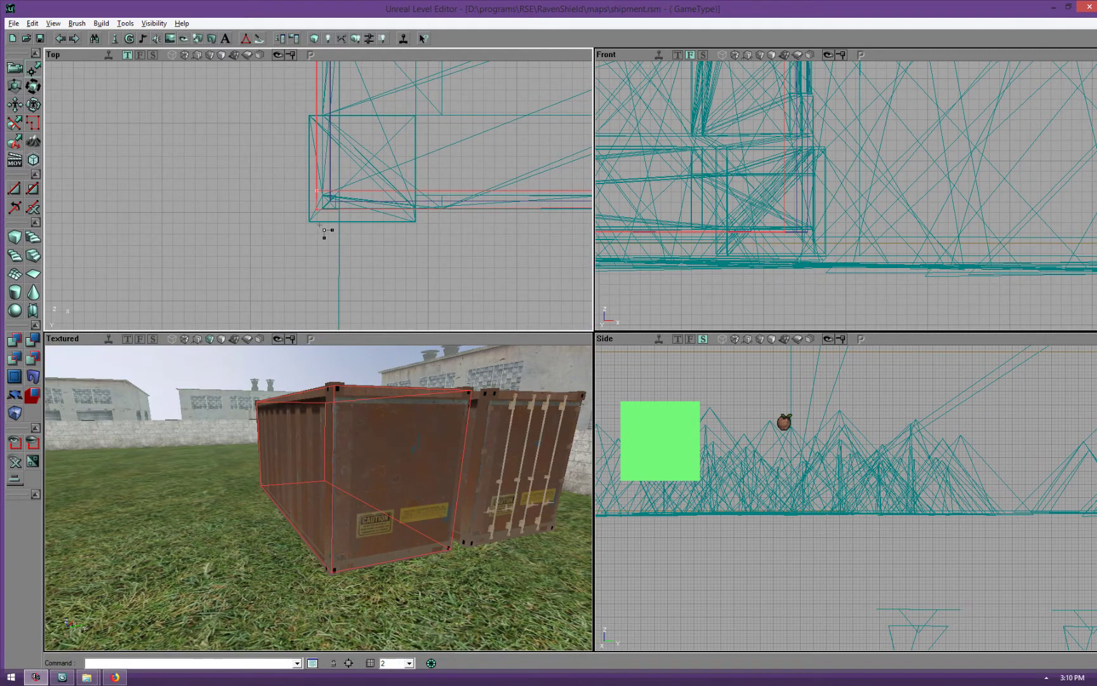
left_click(316, 211)
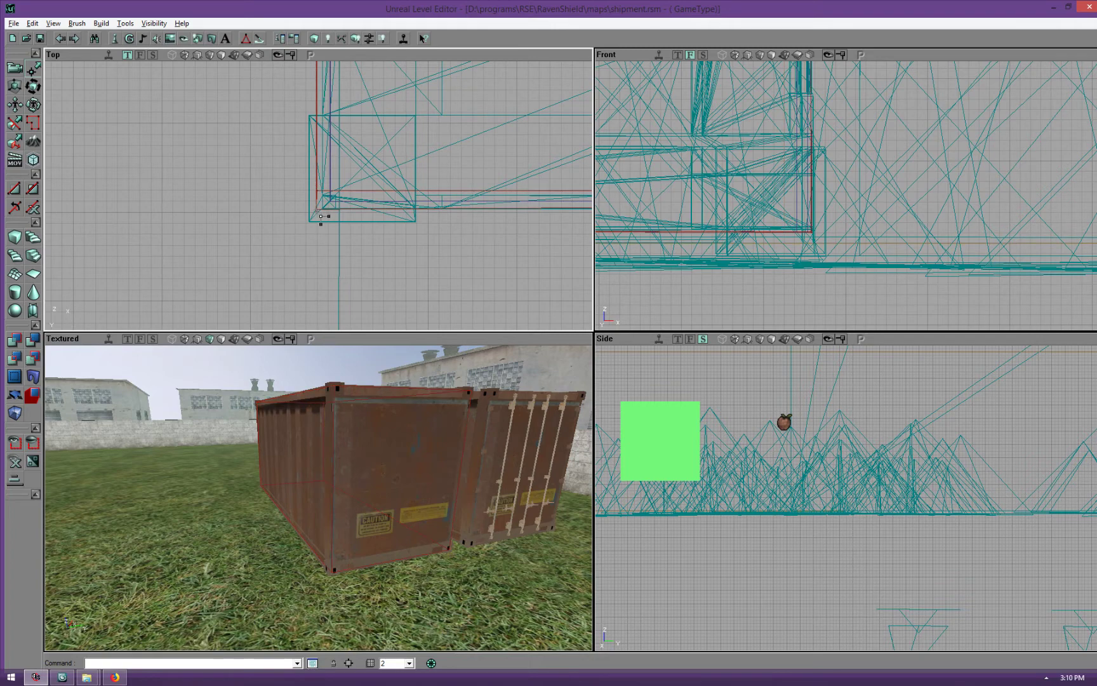
left_click(326, 217)
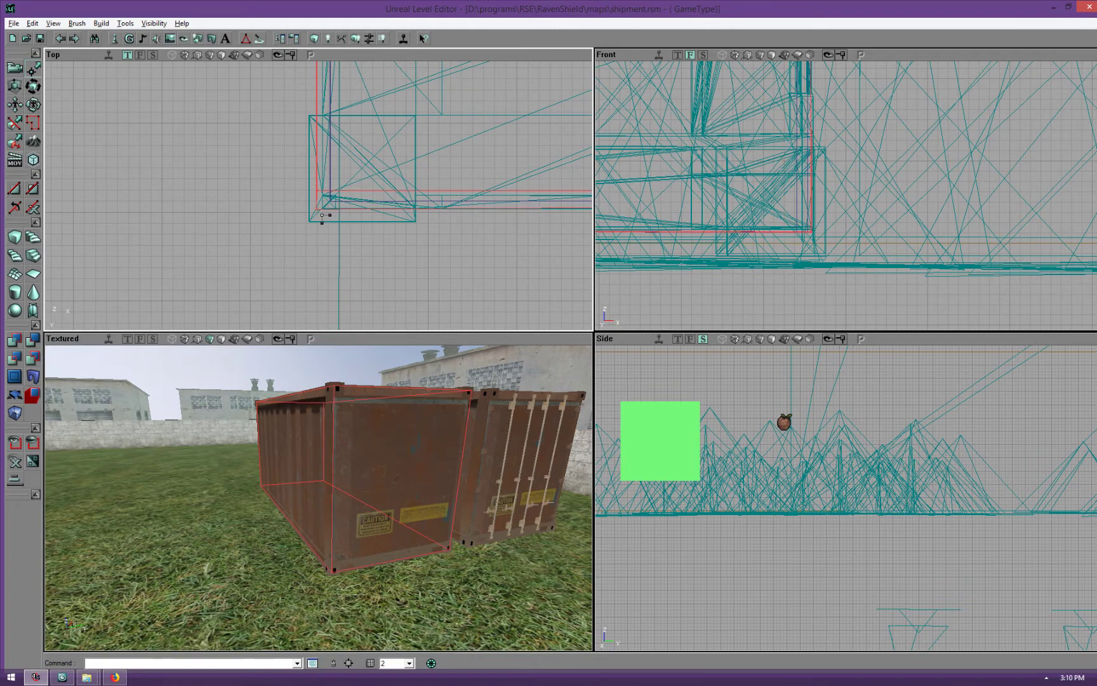
left_click(313, 189)
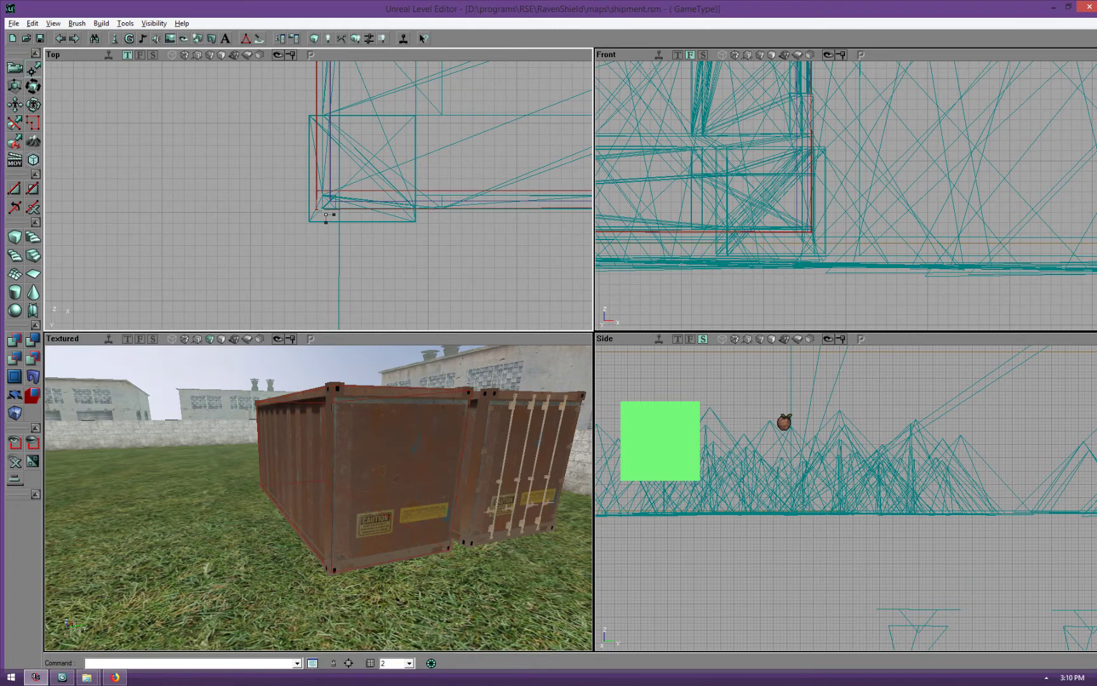
left_click(325, 217)
scroll(323, 217, "up", 3)
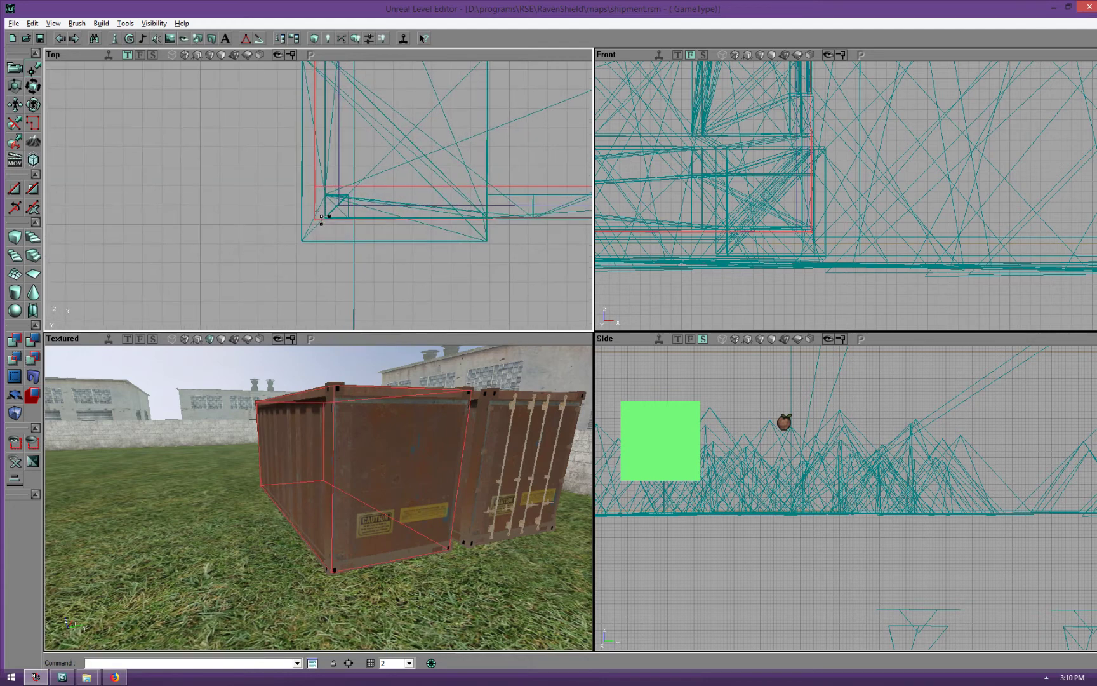
scroll(321, 226, "down", 4)
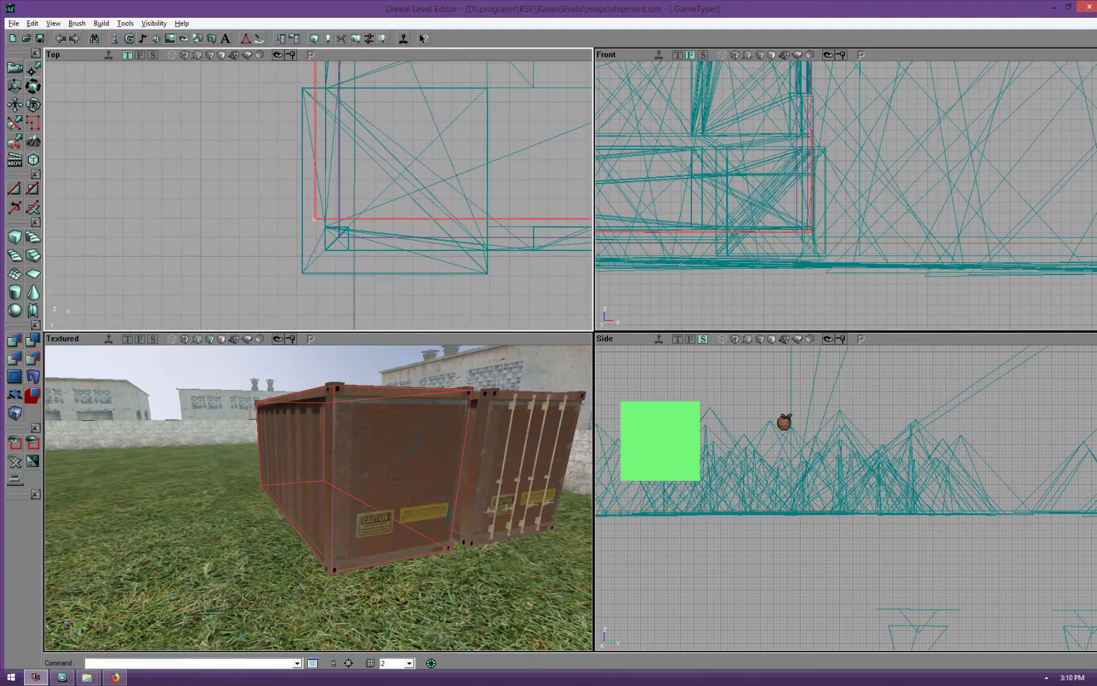
Raise the builder brush's bottom vertices at both ends in the front view to the top of the container's lower frame rail
left_click_drag(320, 226, 584, 214)
scroll(295, 304, "up", 2)
left_click_drag(283, 488, 297, 480)
left_click_drag(714, 313, 785, 272)
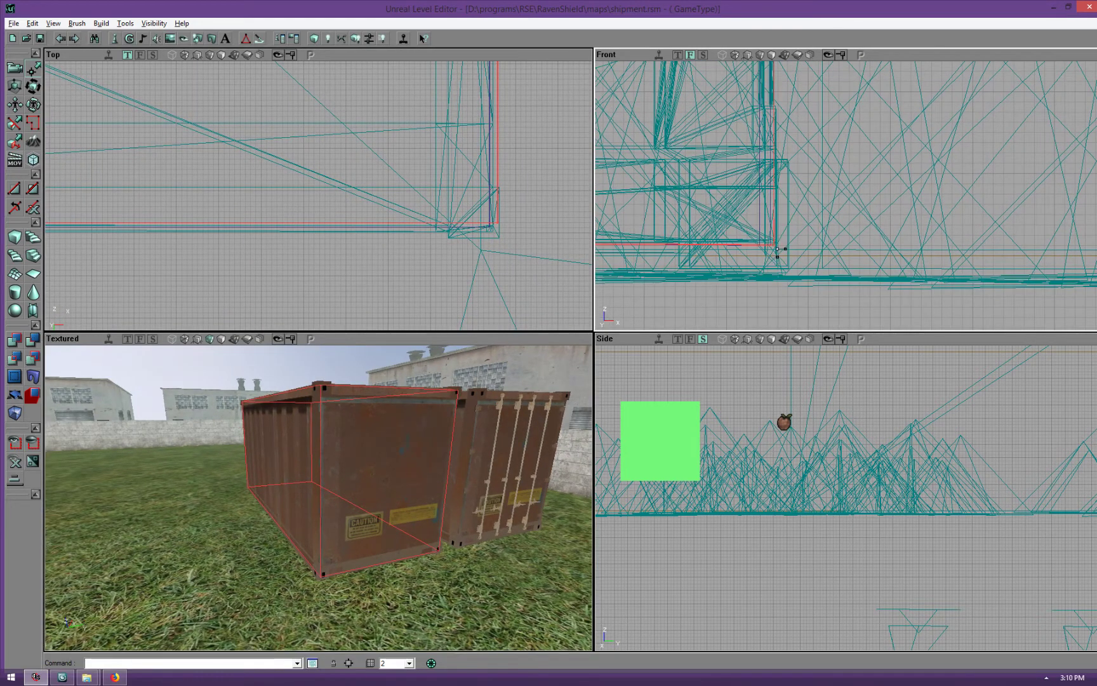
left_click_drag(785, 272, 780, 181)
mouse_move(774, 244)
left_mouse_down("ctrl")
mouse_move(776, 235)
mouse_move(774, 378)
left_mouse_up("ctrl")
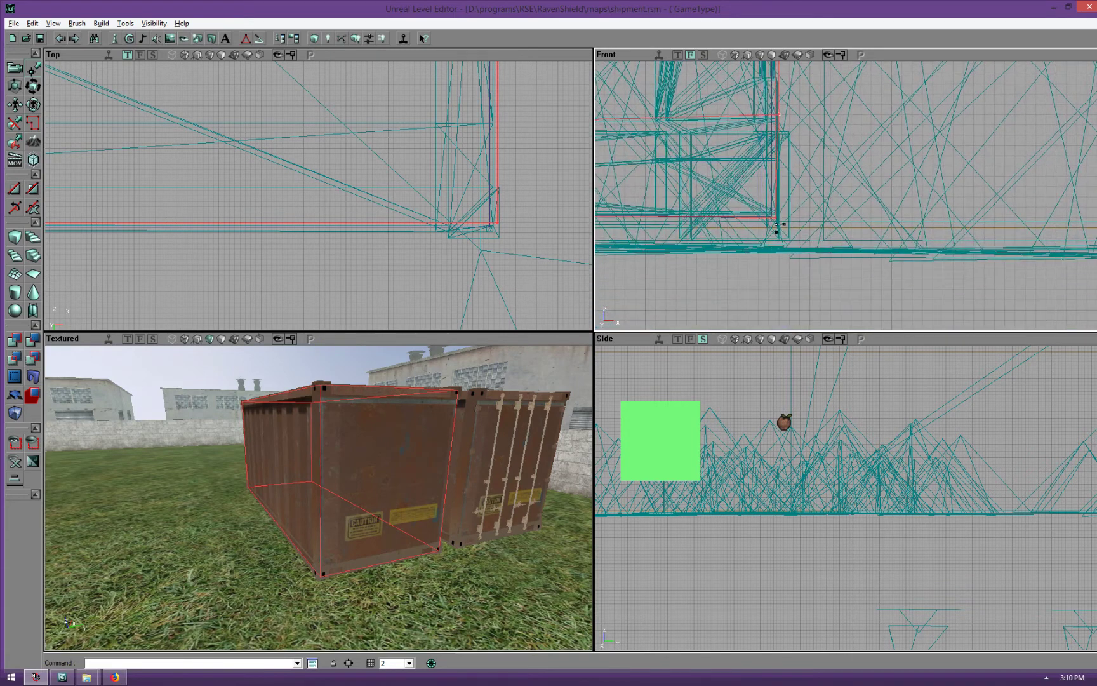
left_click_drag(795, 224, 799, 120, "ctrl")
scroll(795, 225, "down", 5)
left_click_drag(795, 225, 154, 268)
scroll(795, 225, "up", 3)
left_click_drag(798, 245, 667, 218)
scroll(798, 245, "up", 4)
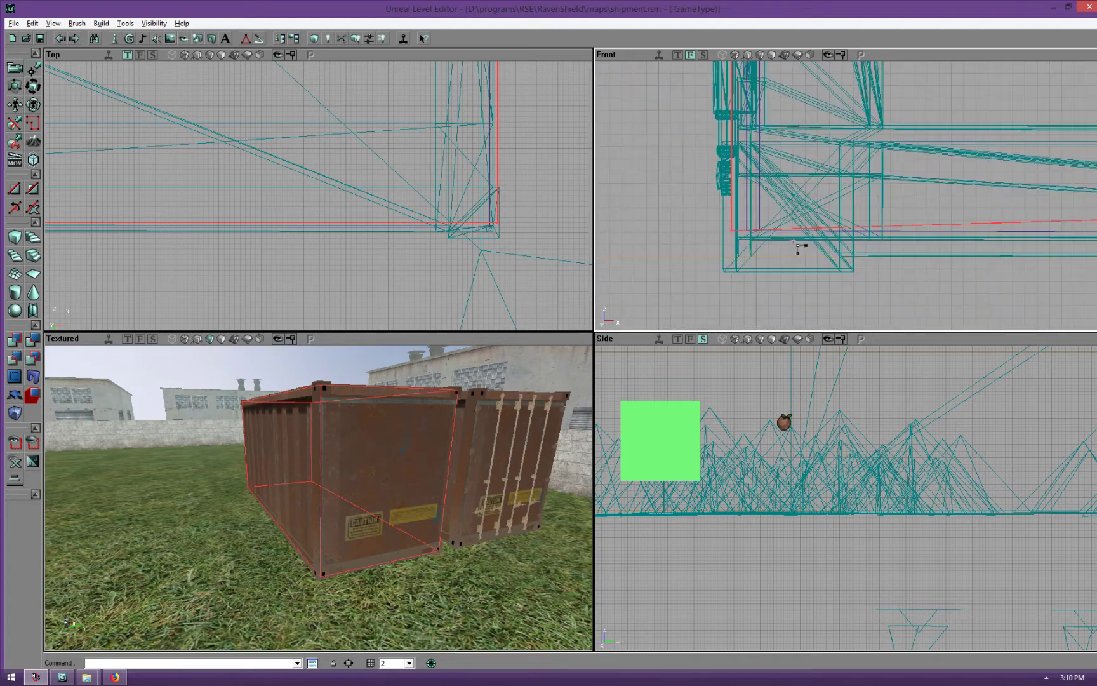
mouse_move(731, 231)
left_mouse_down("ctrl")
mouse_move(727, 138)
mouse_move(734, 118)
mouse_move(737, 190)
mouse_move(743, 74)
left_mouse_up("ctrl")
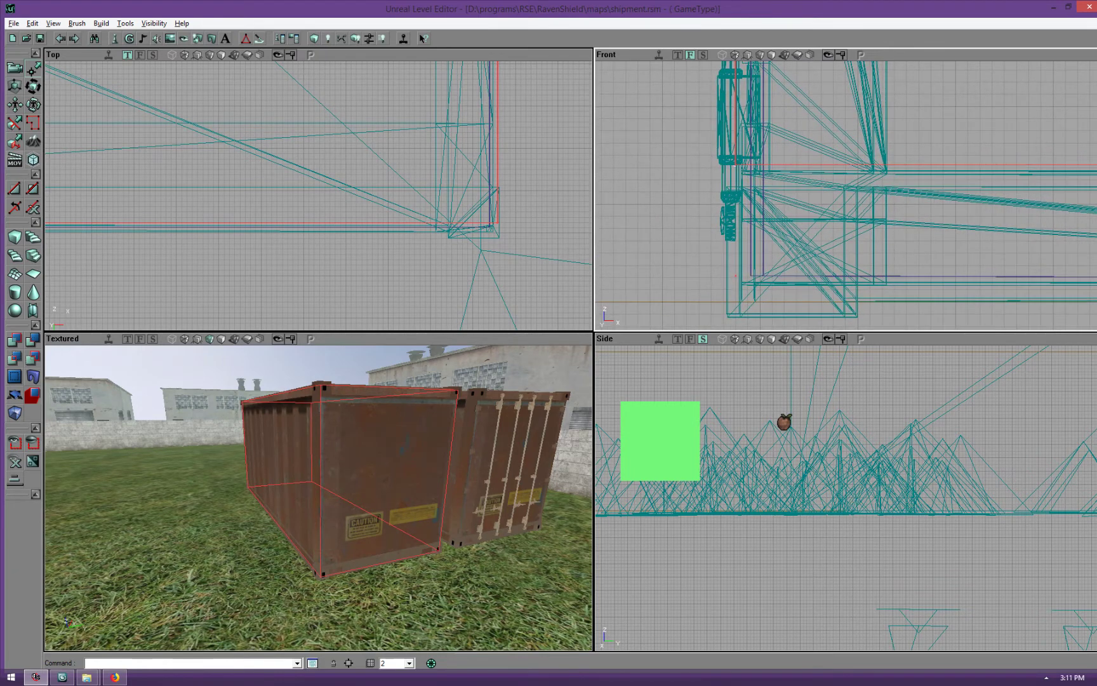
Intersect the builder brush with the level geometry and subtract it to hollow out the duplicated container
left_click(17, 69)
left_click_drag(225, 516, 220, 553)
left_click_drag(323, 273, 270, 198)
left_click(76, 23)
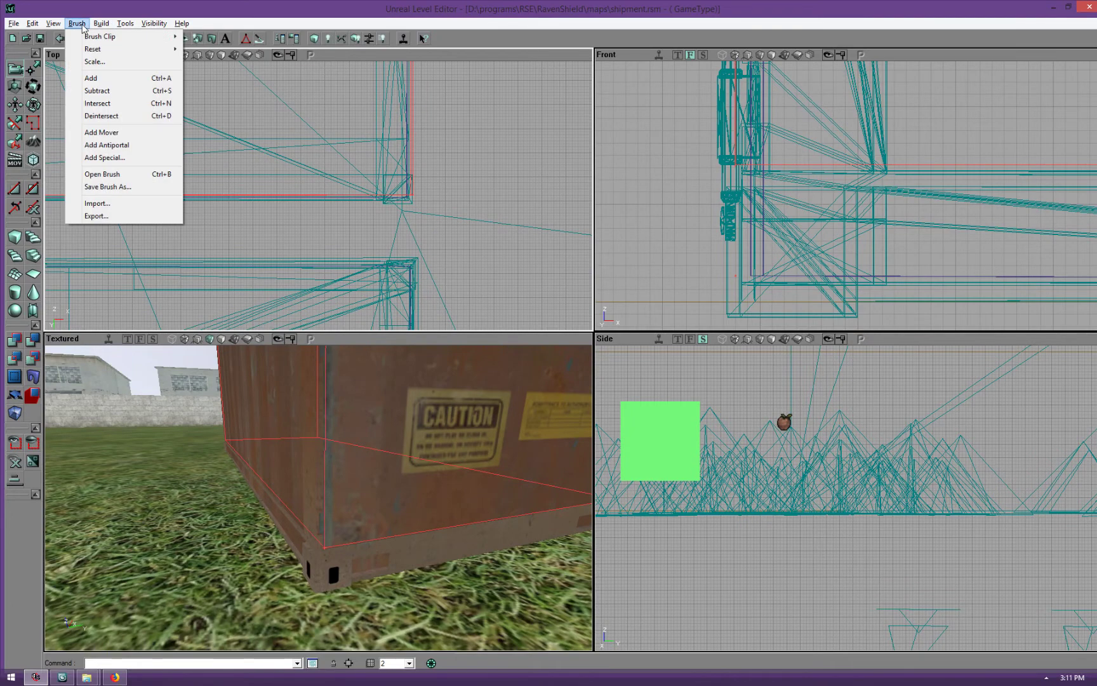
left_click(96, 104)
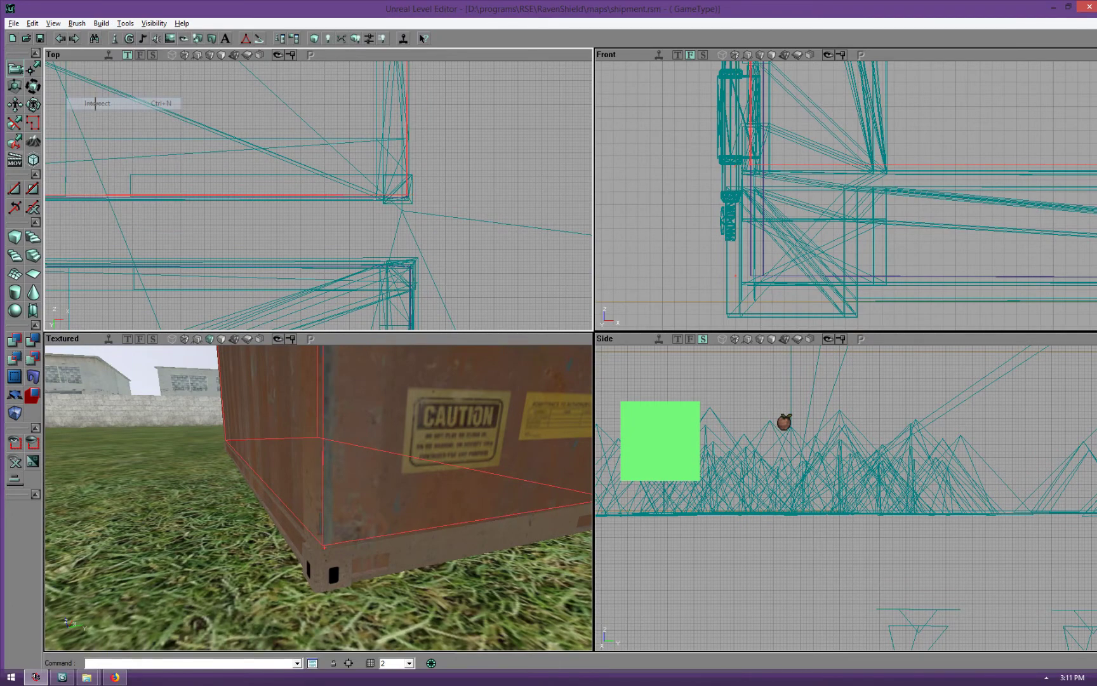
left_click_drag(428, 235, 412, 251)
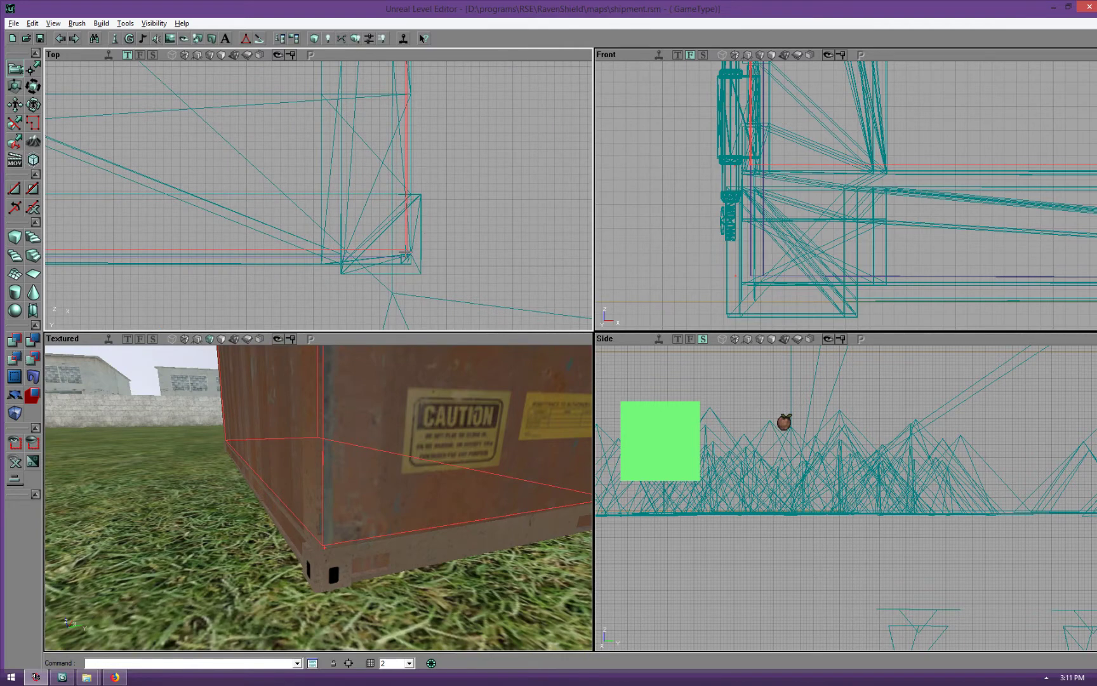
mouse_move(398, 383)
left_mouse_down()
mouse_move(407, 464)
mouse_move(368, 464)
left_mouse_up()
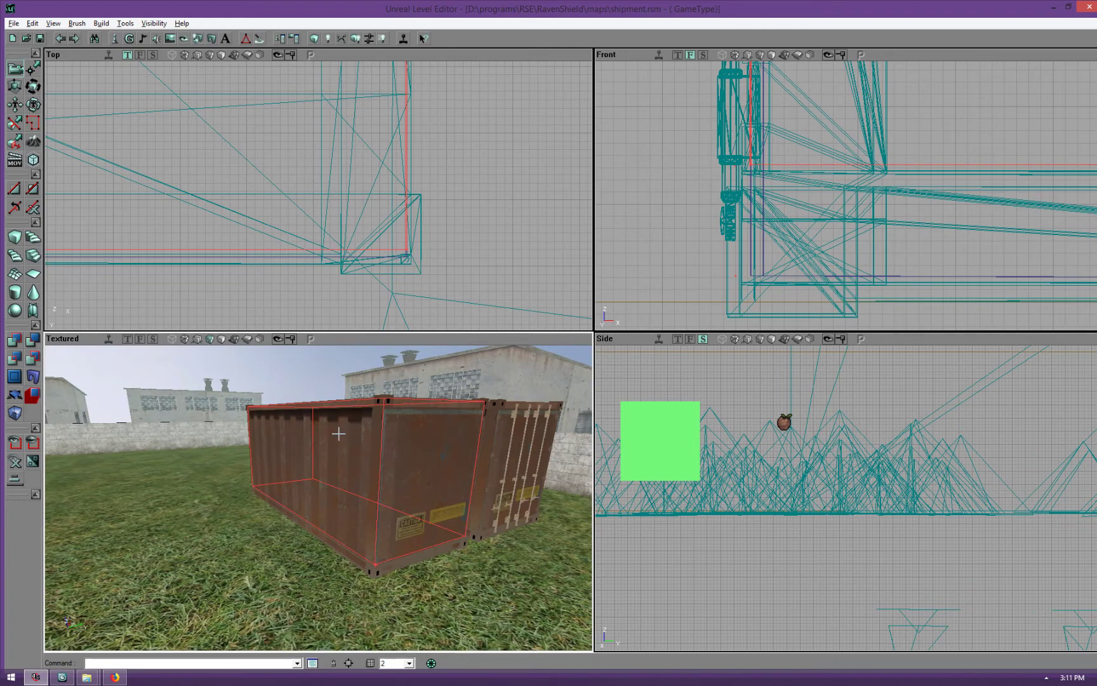
left_click(30, 343)
Apply texture 7cc451fe from the shipment_t package to the hollowed container's floor
left_click_drag(240, 467, 168, 445)
left_click(325, 544)
left_click(170, 39)
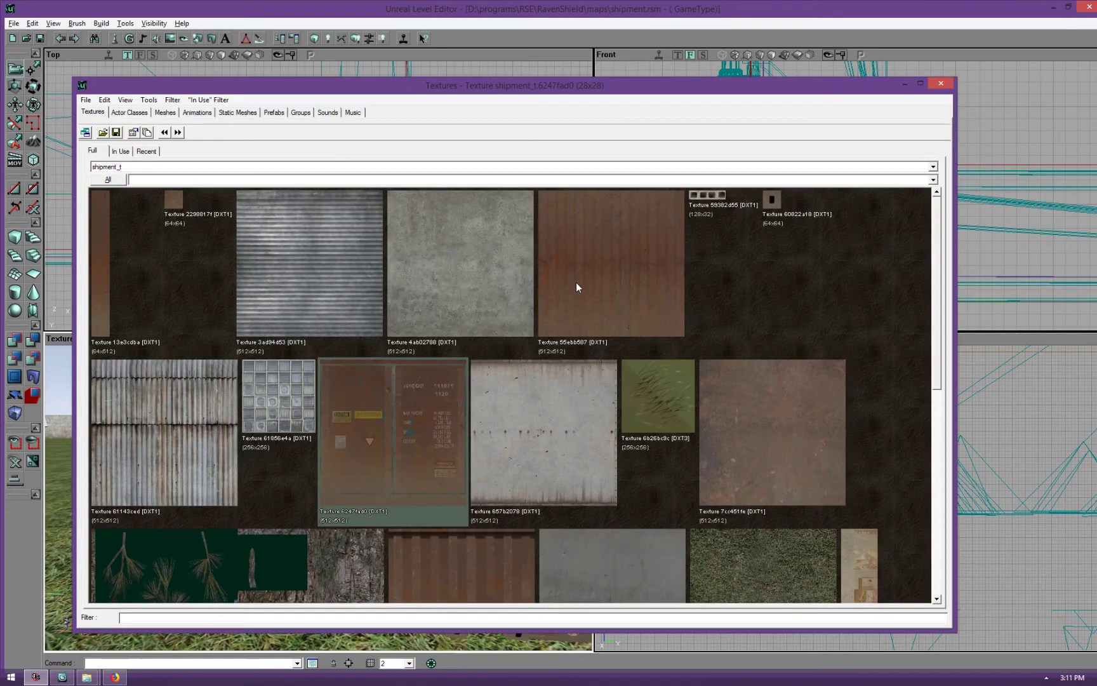
left_click(816, 416)
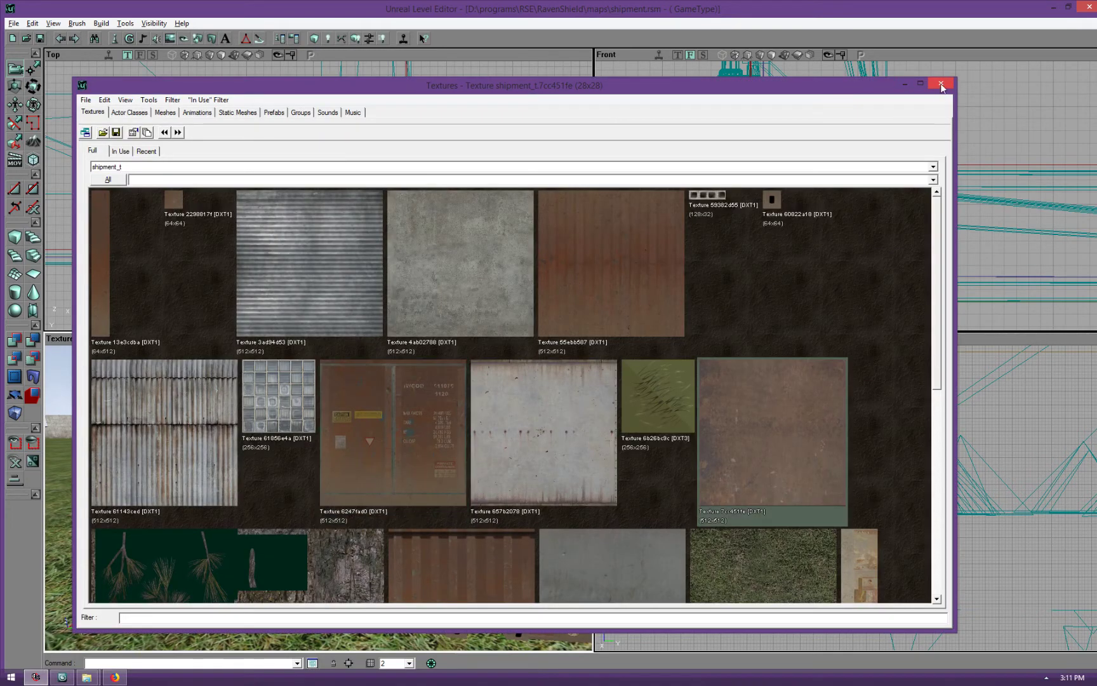
left_click(942, 86)
Apply the weathered, stained metal texture from the shipment_t package to the hollowed container's two inner side walls
right_click_drag(449, 439, 412, 400)
left_click(376, 380)
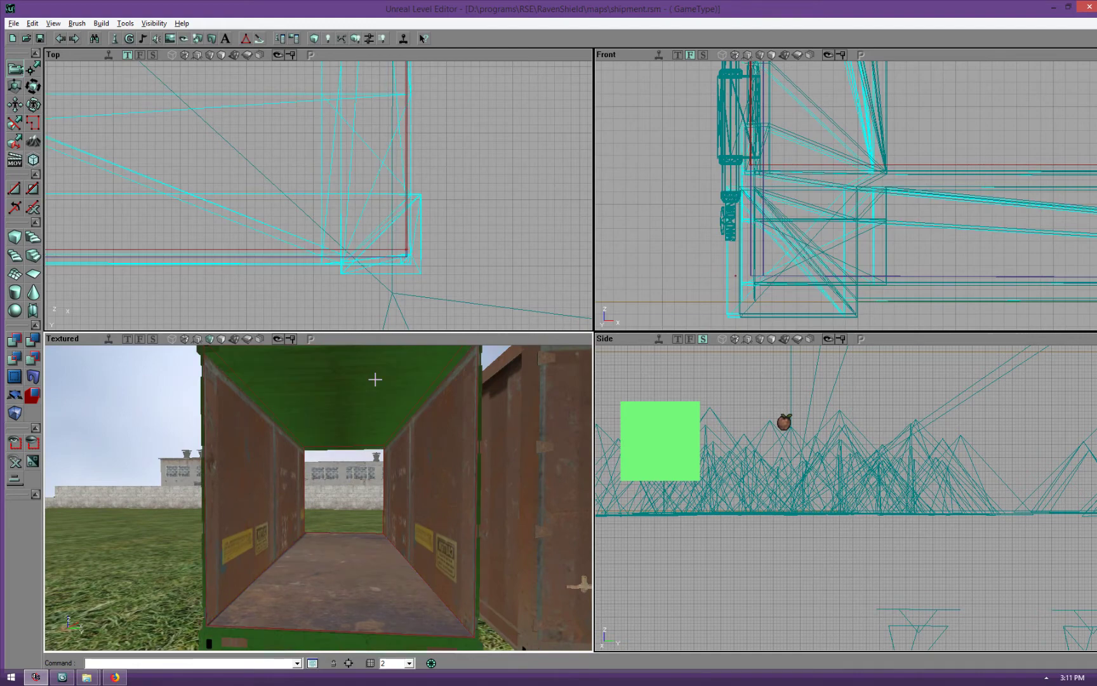
right_click_drag(382, 476, 382, 454)
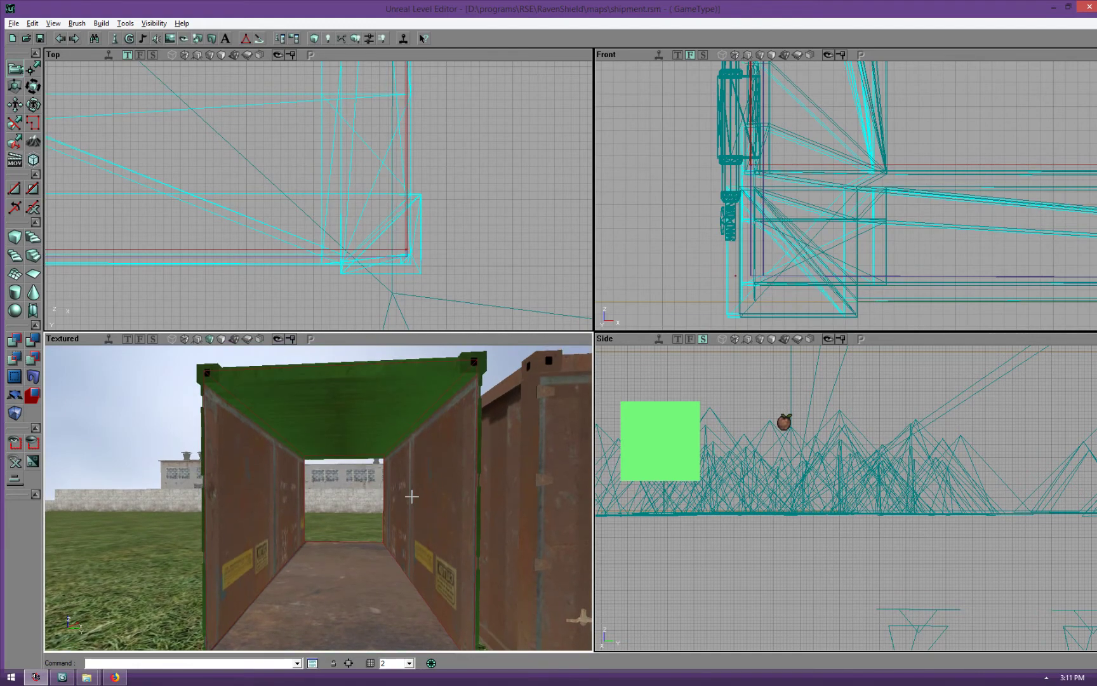
left_click(416, 494)
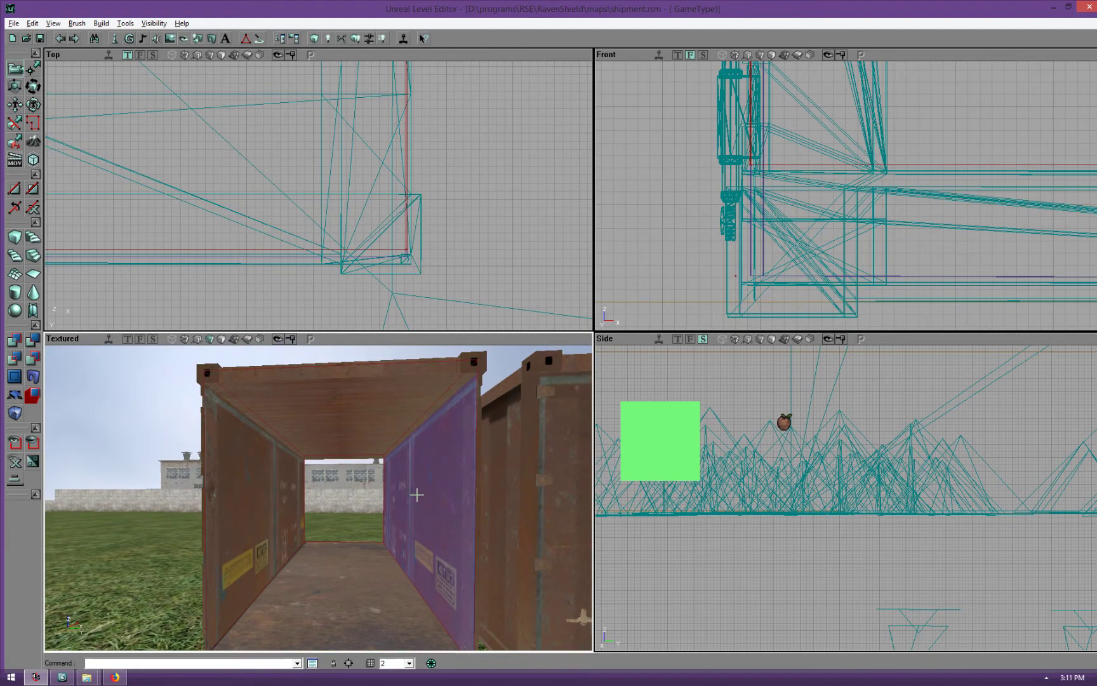
left_click(170, 39)
left_click_drag(936, 369, 938, 516)
left_click(197, 466)
left_click(941, 84)
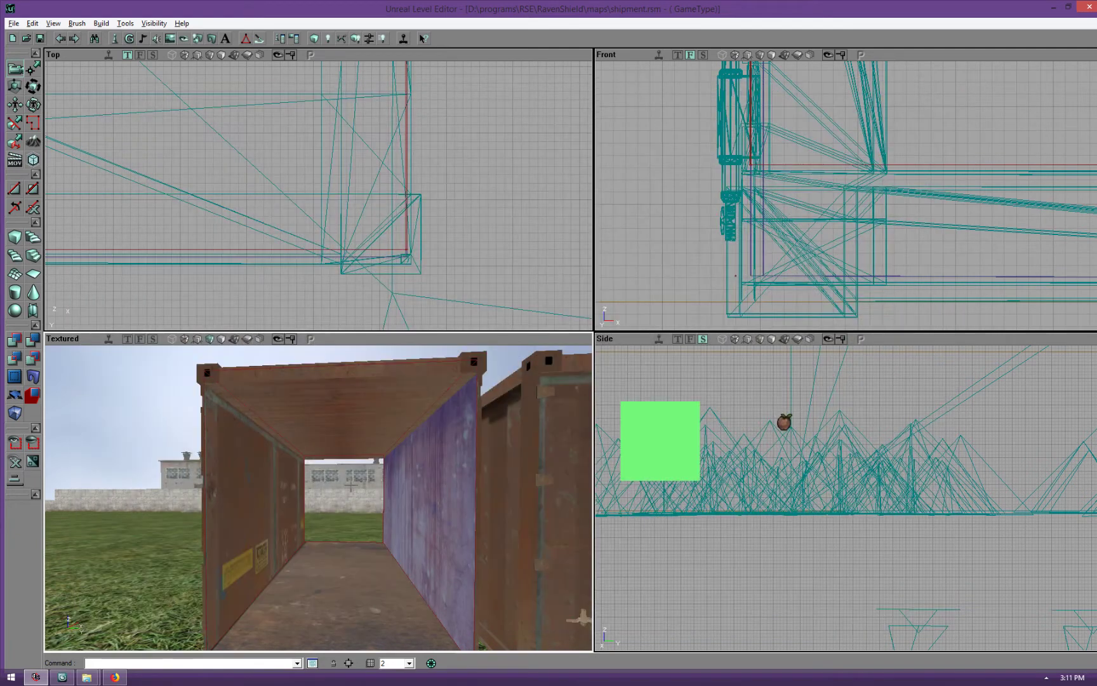
left_click(255, 492)
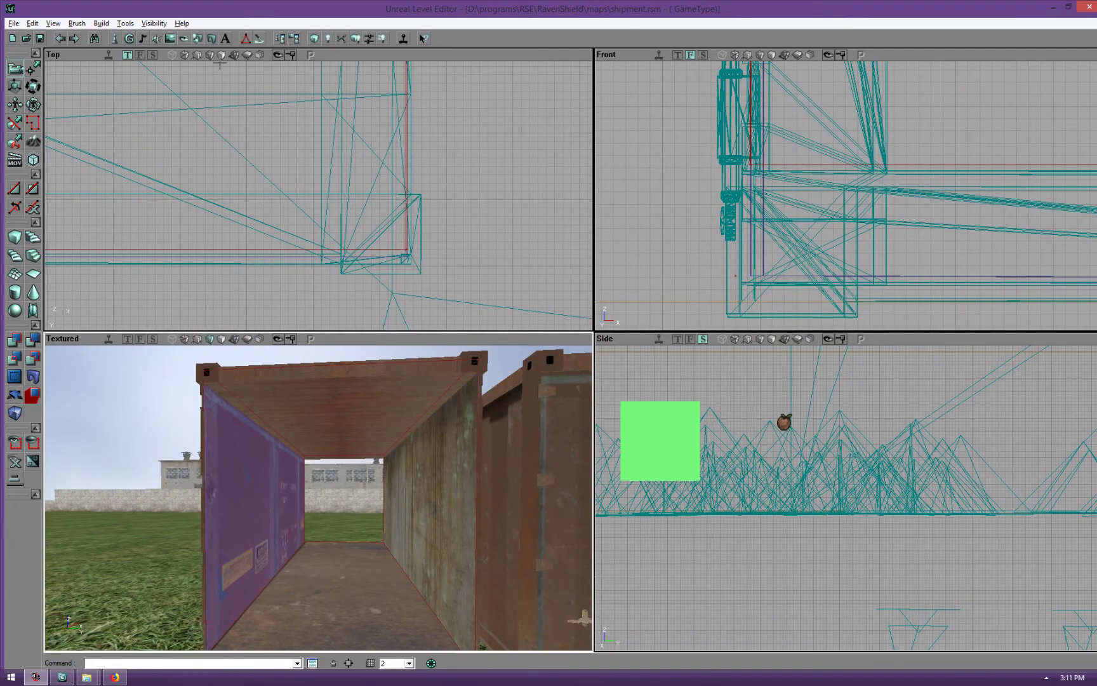
left_click(171, 40)
left_click(947, 84)
Move the builder brush out of the hollowed container in plan
left_click_drag(302, 507, 317, 540)
left_click_drag(456, 197, 456, 274)
left_click(334, 190)
mouse_move(383, 201)
left_mouse_down()
mouse_move(478, 213)
mouse_move(479, 260)
left_mouse_up()
Select the hollowed container's wall brush, subtraction brush and frame together in plan
left_click_drag(318, 254, 269, 123)
scroll(319, 196, "up", 5)
scroll(329, 258, "up", 3)
left_click_drag(329, 259, 377, 166)
left_click(325, 256)
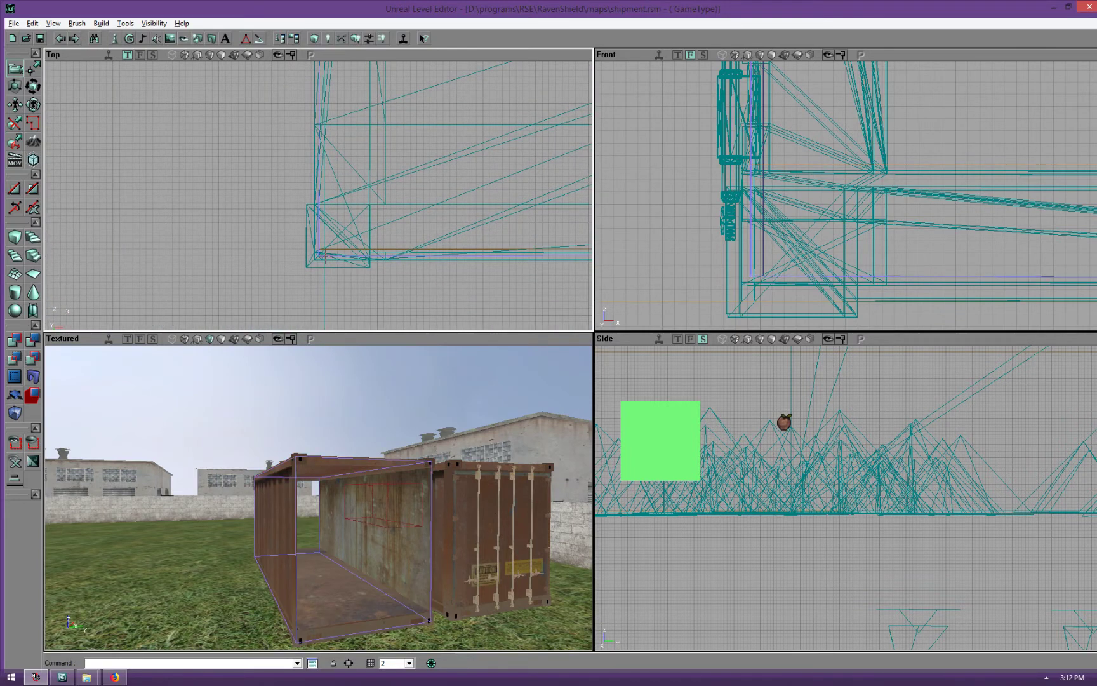
left_click(333, 250)
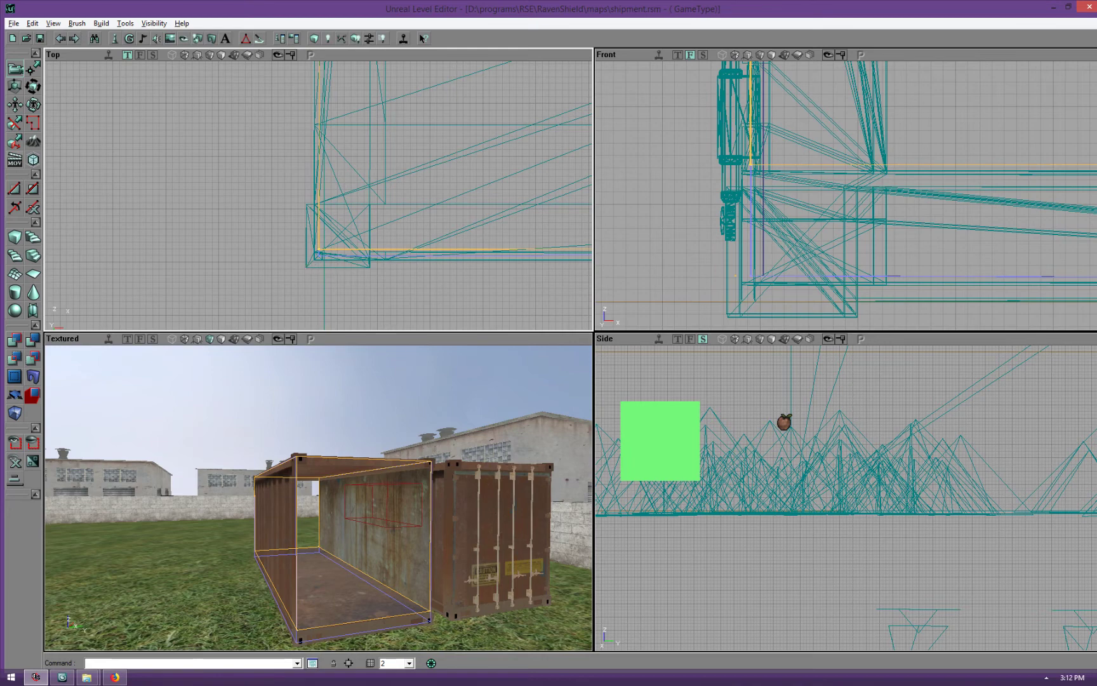
left_click(341, 268, "ctrl")
Rotate the selected frame and brushes and move them onto the slanted container outline in plan
scroll(341, 275, "down", 10)
mouse_move(340, 274)
left_mouse_down()
mouse_move(316, 275)
mouse_move(340, 320)
mouse_move(346, 447)
left_mouse_up()
mouse_move(340, 274)
right_mouse_down("ctrl")
mouse_move(299, 275)
mouse_move(351, 274)
right_mouse_up("ctrl")
left_click_drag(341, 274, 325, 255, "ctrl+shift")
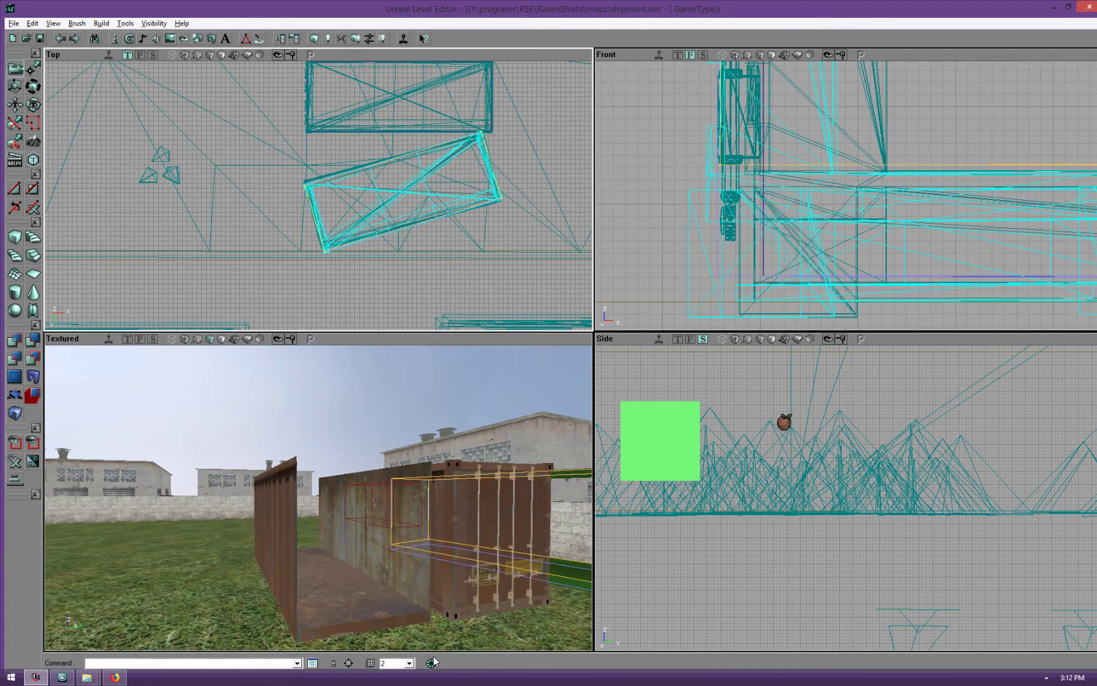
Fine-tune the rotated hollow container's position on the slanted outline in plan, deselect it and rebuild the level geometry
left_click_drag(355, 213, 334, 258)
mouse_move(334, 258)
right_mouse_down("ctrl")
mouse_move(343, 258)
mouse_move(334, 257)
right_mouse_up("ctrl")
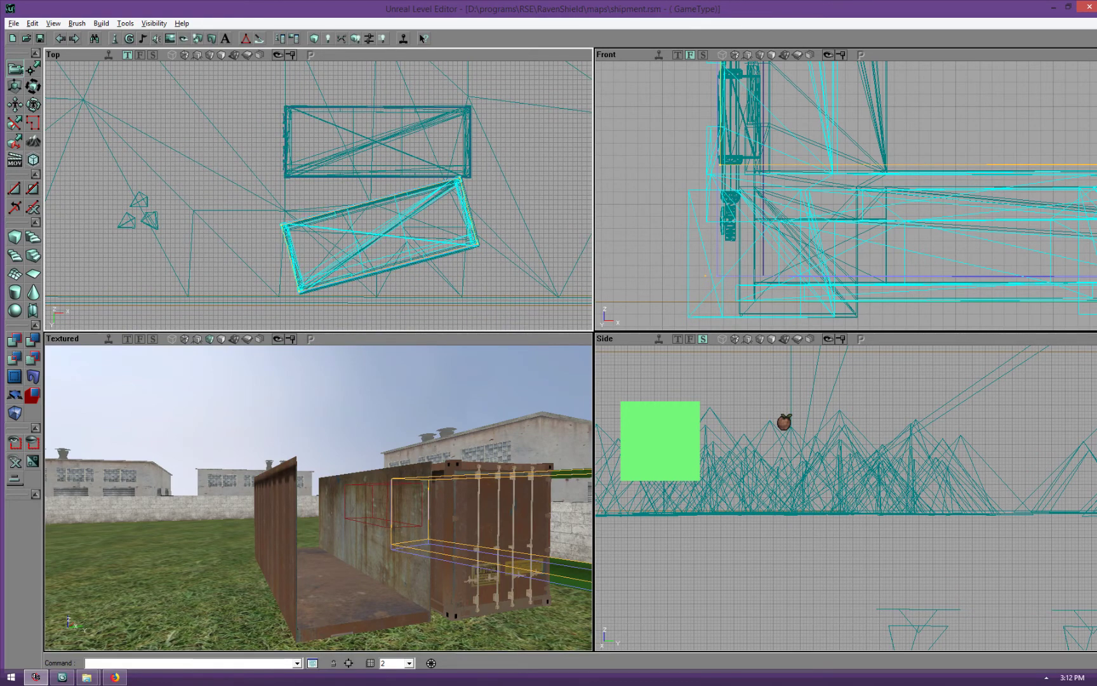
left_click_drag(333, 258, 257, 287)
scroll(318, 195, "up", 5)
left_click_drag(333, 258, 297, 159)
left_click_drag(505, 235, 509, 240, "shift")
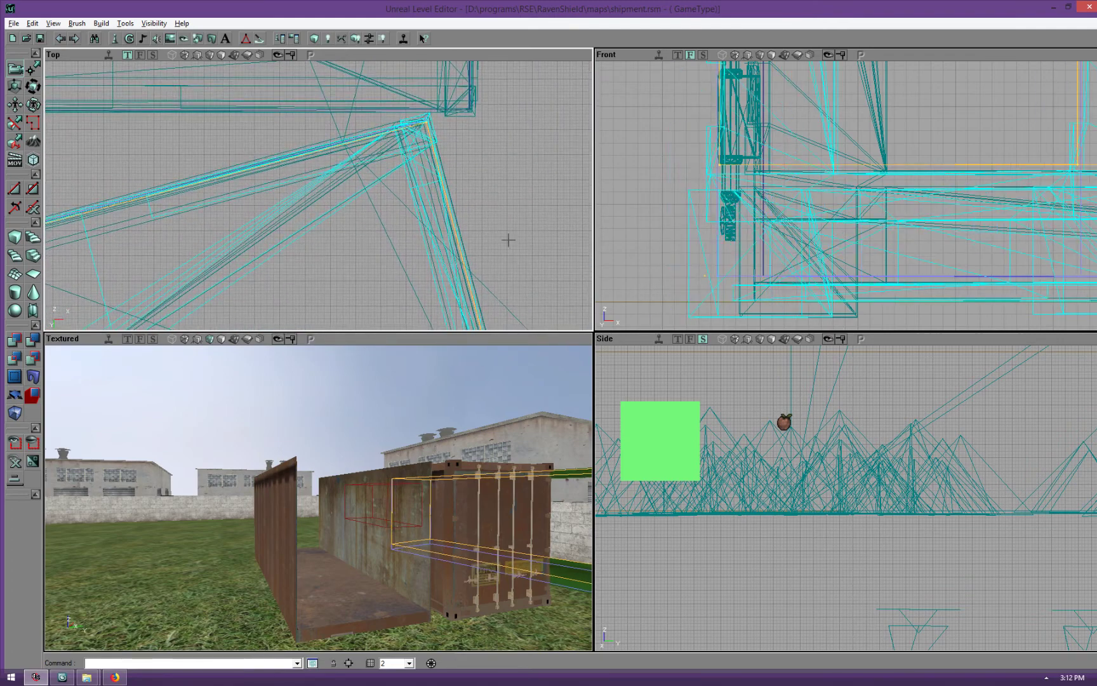
left_click(527, 195)
left_click_drag(439, 409, 490, 466)
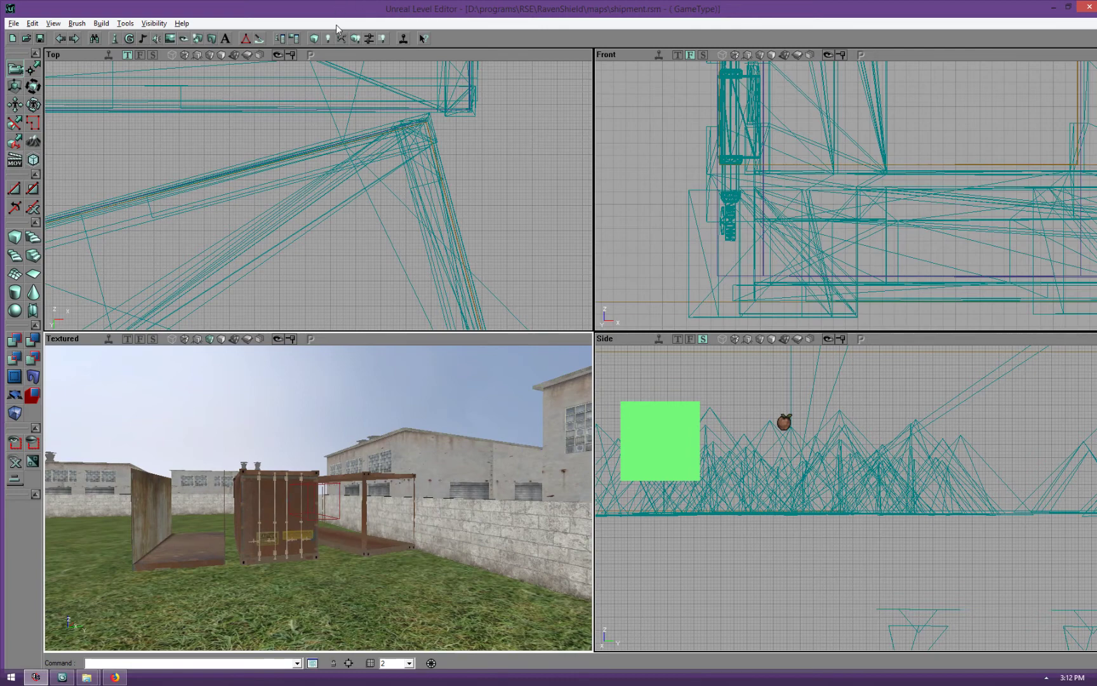
left_click(355, 42)
left_click_drag(390, 426, 383, 460)
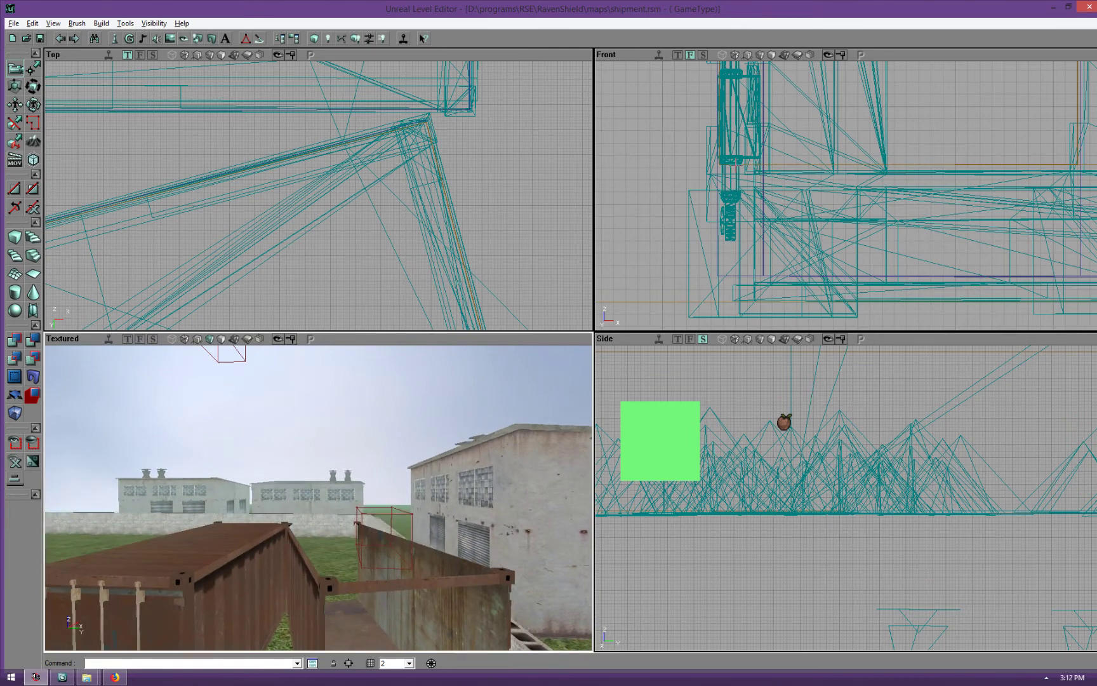
Select the slanted container's subtraction brush and lower its first top corner vertex beneath the roof in front elevation
left_click(746, 165)
left_click_drag(470, 407, 470, 447)
left_click_drag(633, 265, 649, 500)
left_click_drag(838, 191, 835, 126)
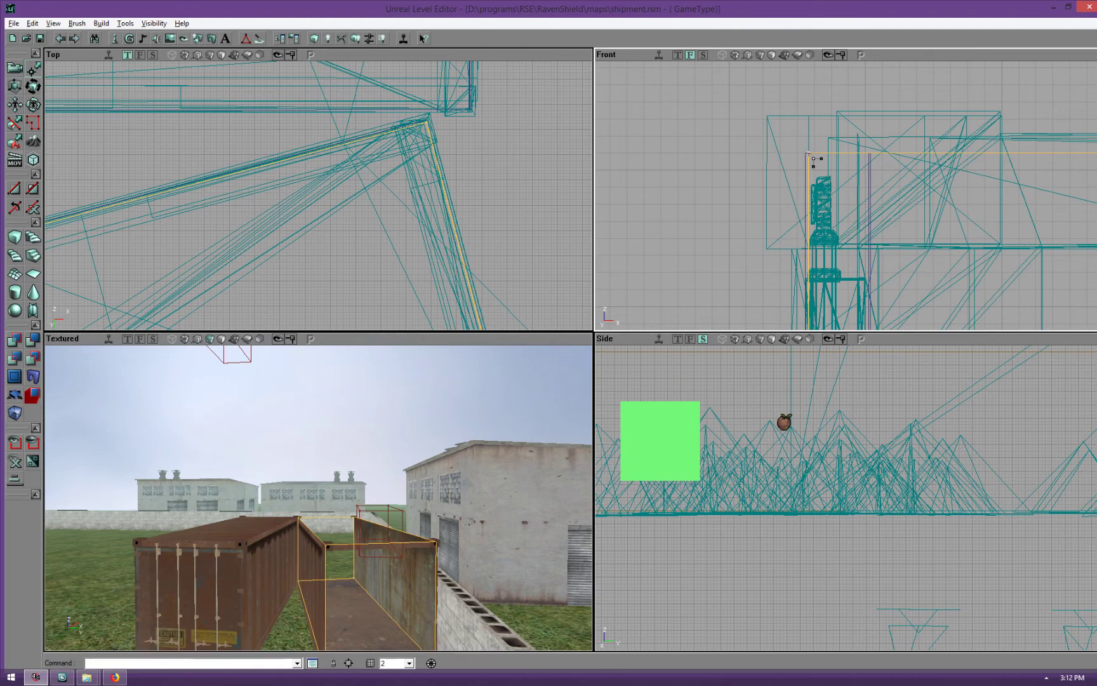
mouse_move(774, 197)
left_mouse_down()
mouse_move(782, 208)
mouse_move(767, 217)
left_mouse_up()
left_click_drag(807, 147, 526, 142, "ctrl+shift")
scroll(824, 149, "down", 3)
scroll(835, 148, "down", 1)
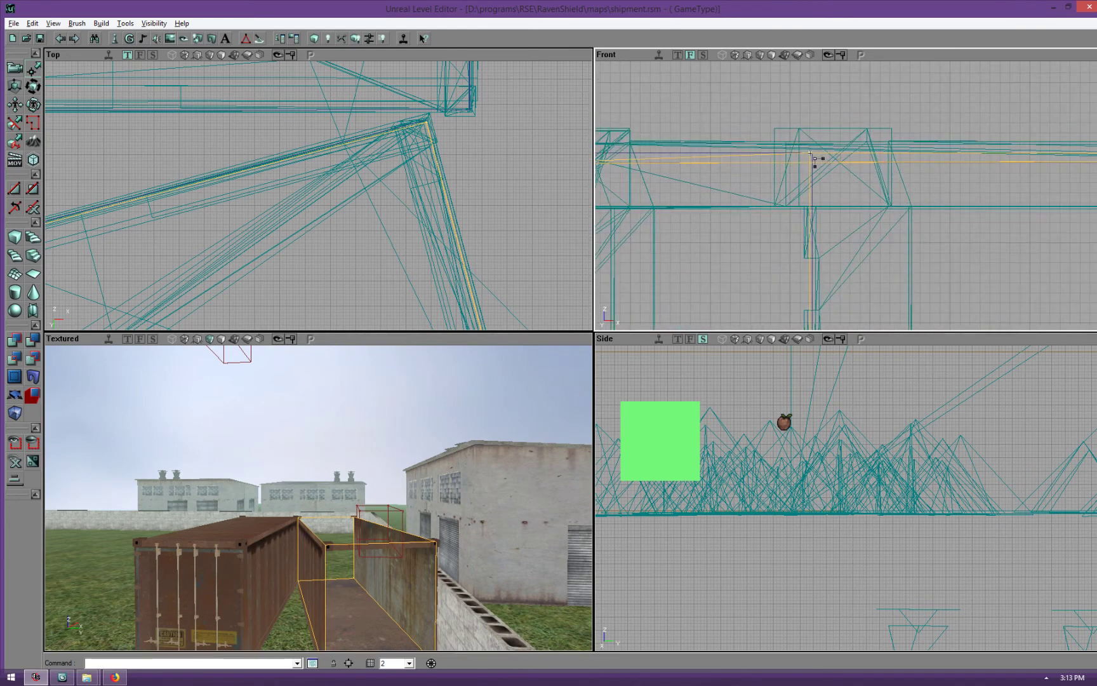
left_click(815, 162)
left_click(810, 155)
left_click_drag(810, 153, 811, 163, "ctrl")
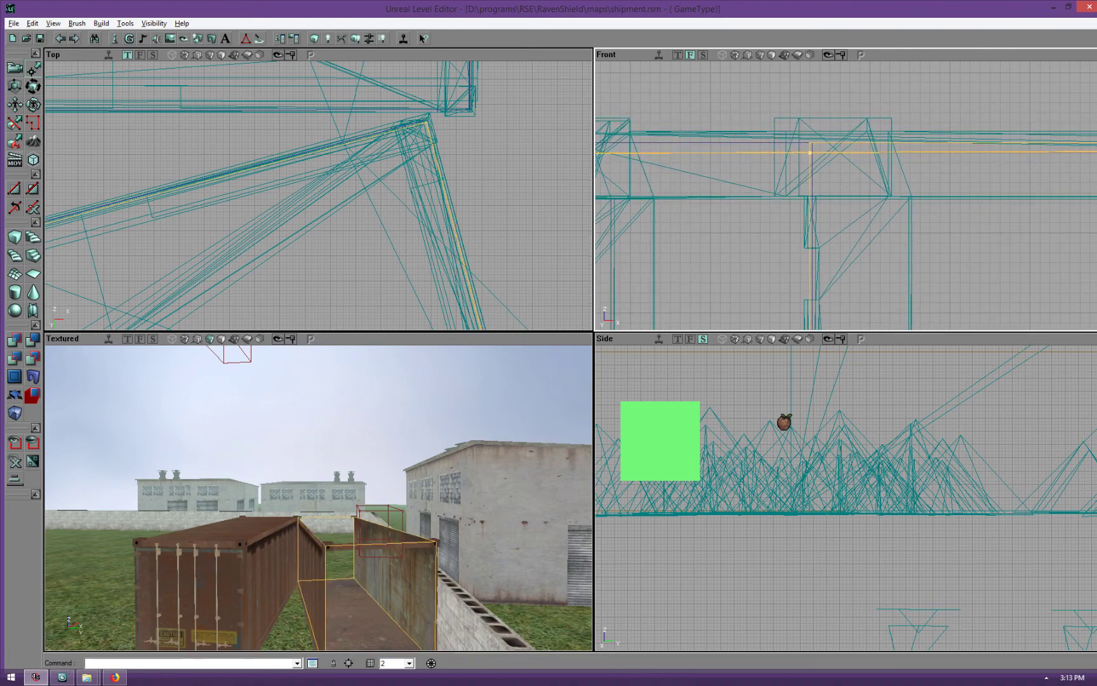
Lower the subtraction brush's remaining top corner vertices in front elevation to level its upper face beneath the container roof
scroll(810, 153, "down", 2)
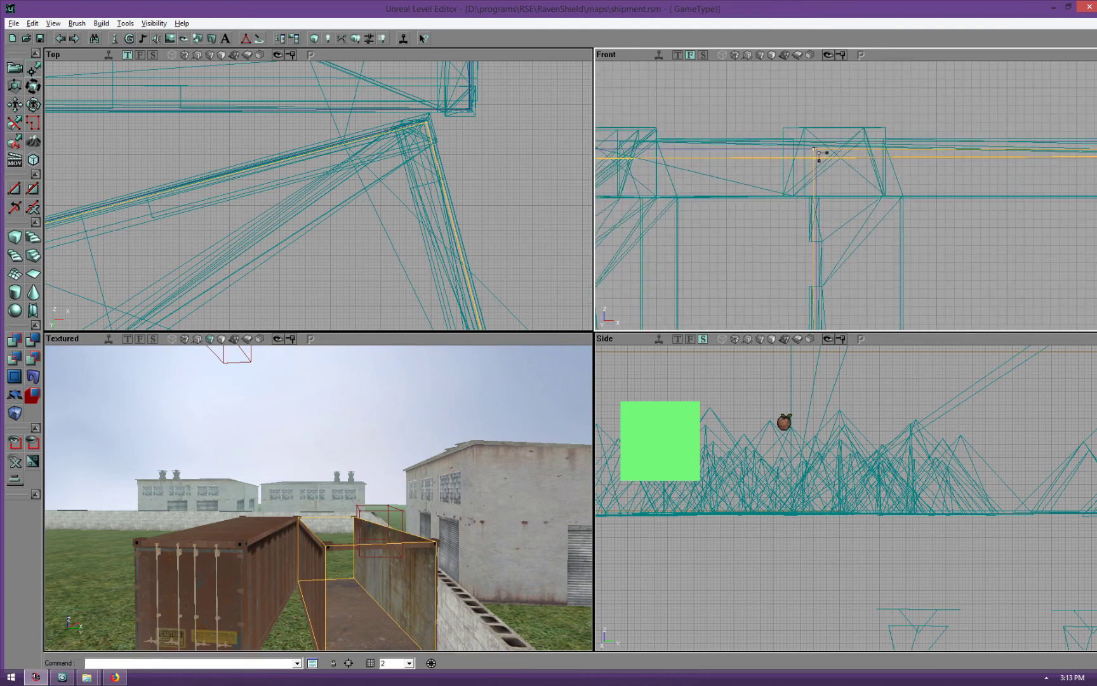
scroll(815, 150, "down", 2)
mouse_move(814, 149)
left_mouse_down()
mouse_move(952, 149)
mouse_move(934, 117)
mouse_move(613, 125)
mouse_move(639, 134)
left_mouse_up()
left_click_drag(807, 152, 807, 158, "ctrl")
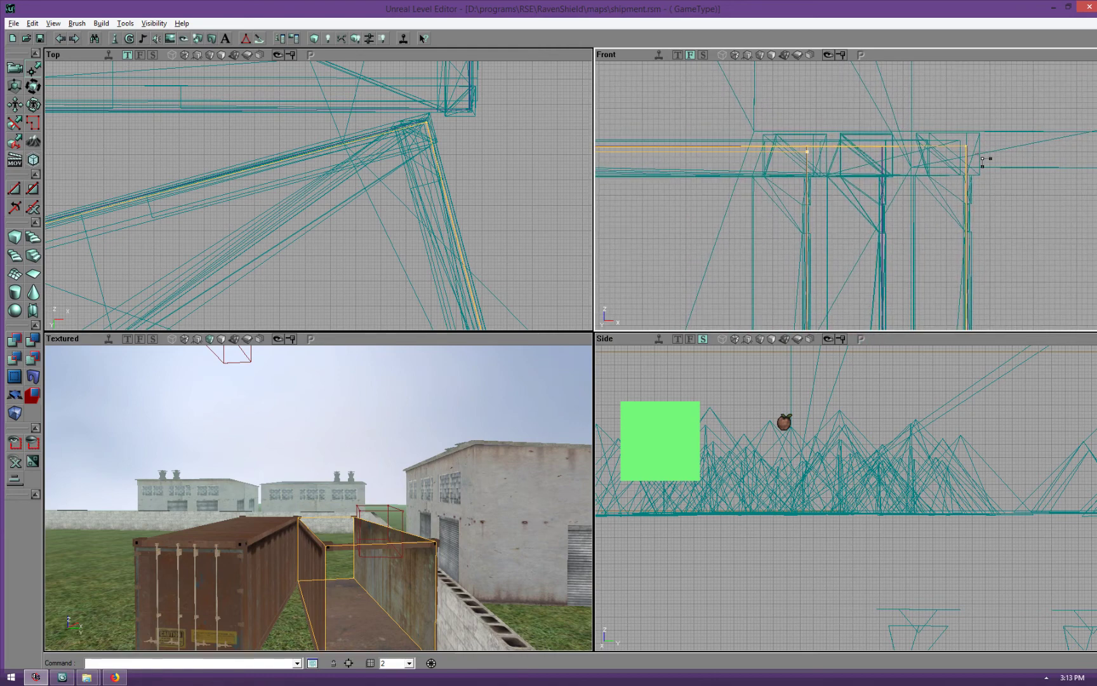
left_click(967, 147)
left_click_drag(966, 147, 967, 152, "ctrl")
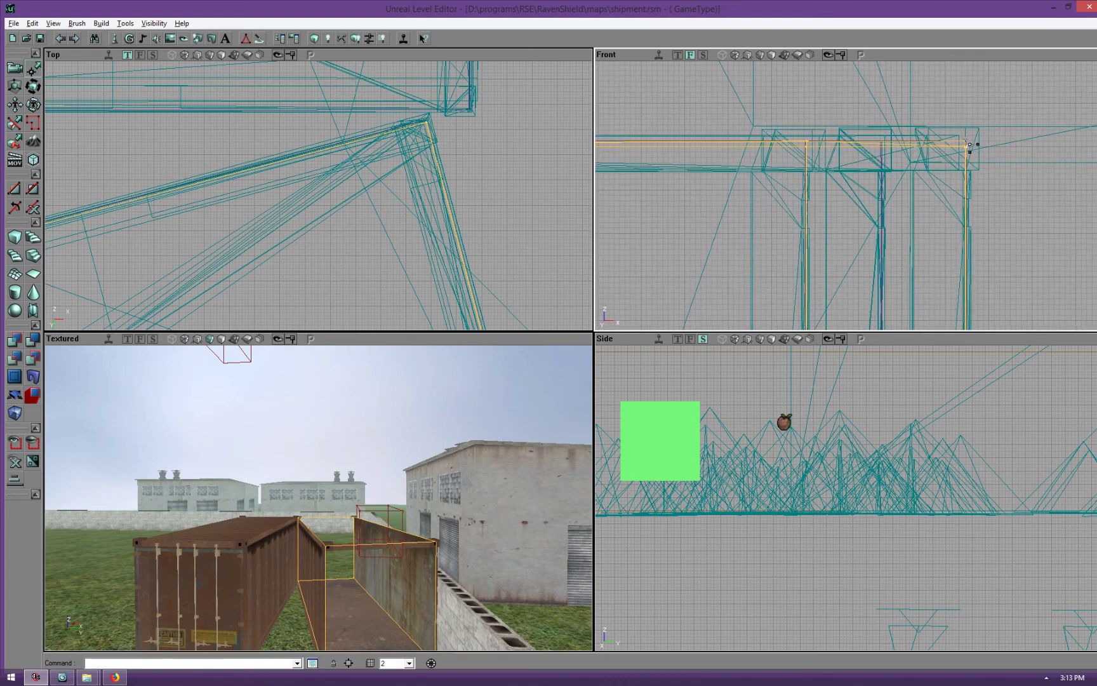
left_click_drag(965, 142, 963, 144, "ctrl")
left_click_drag(806, 136, 807, 135, "ctrl")
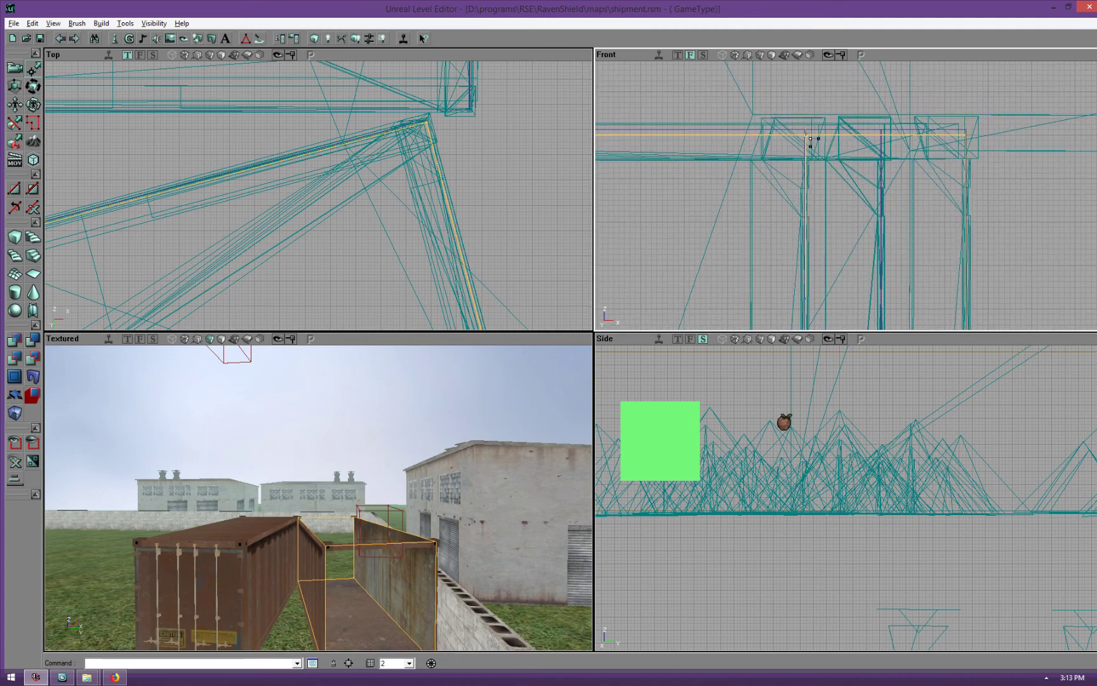
Intersect the builder brush with the level and rebuild the geometry to restore the container's roof
left_click(76, 23)
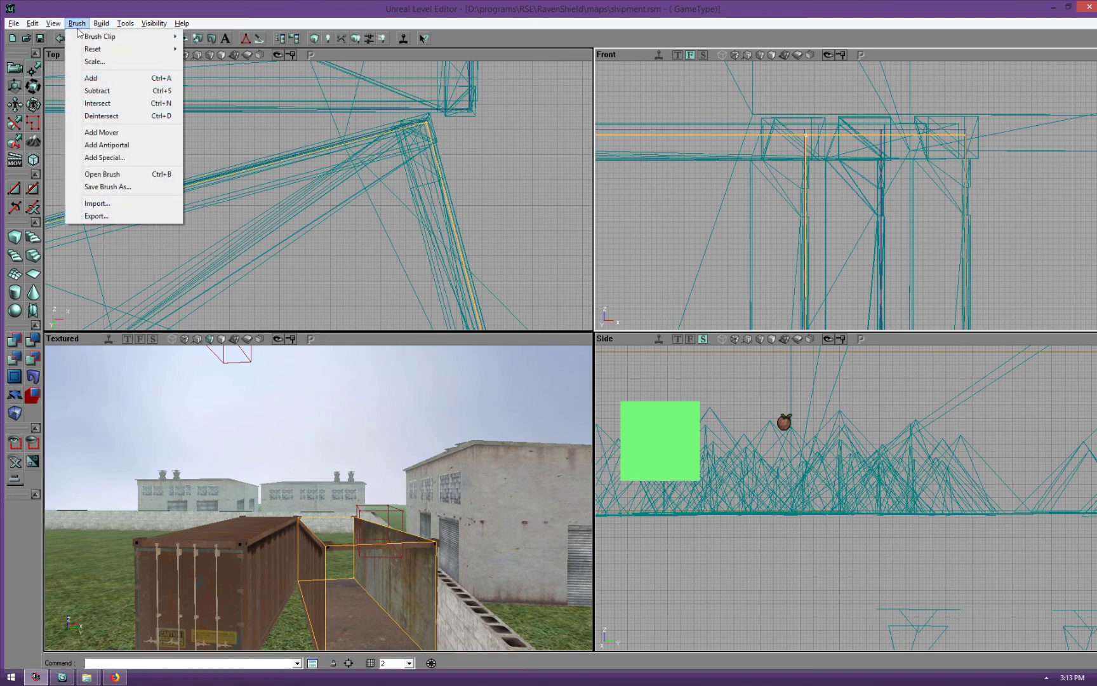
left_click(101, 104)
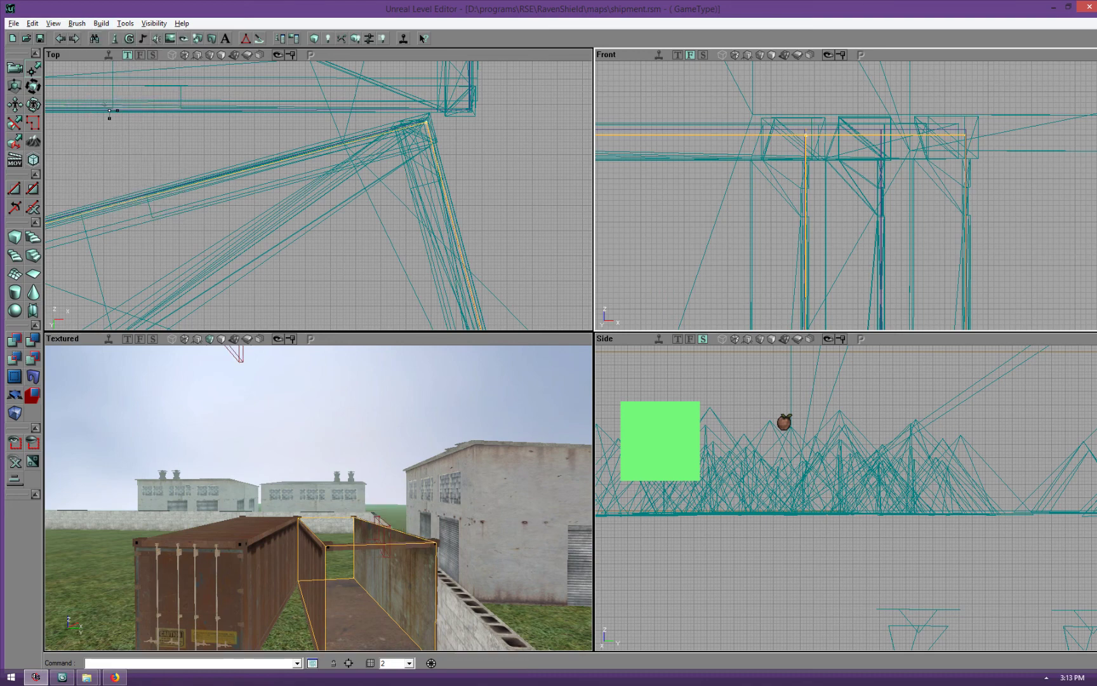
left_click(356, 38)
left_click_drag(390, 468, 383, 553)
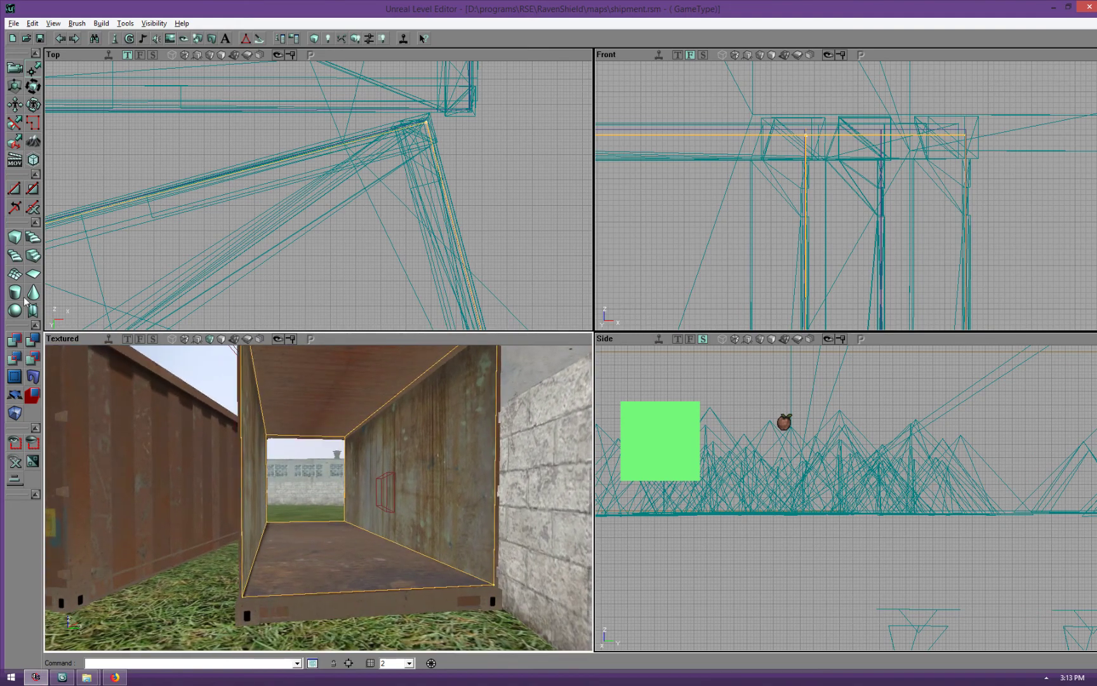
Reset the builder brush to a cube and preview the two containers in Dynamic Light mode
left_click(14, 239)
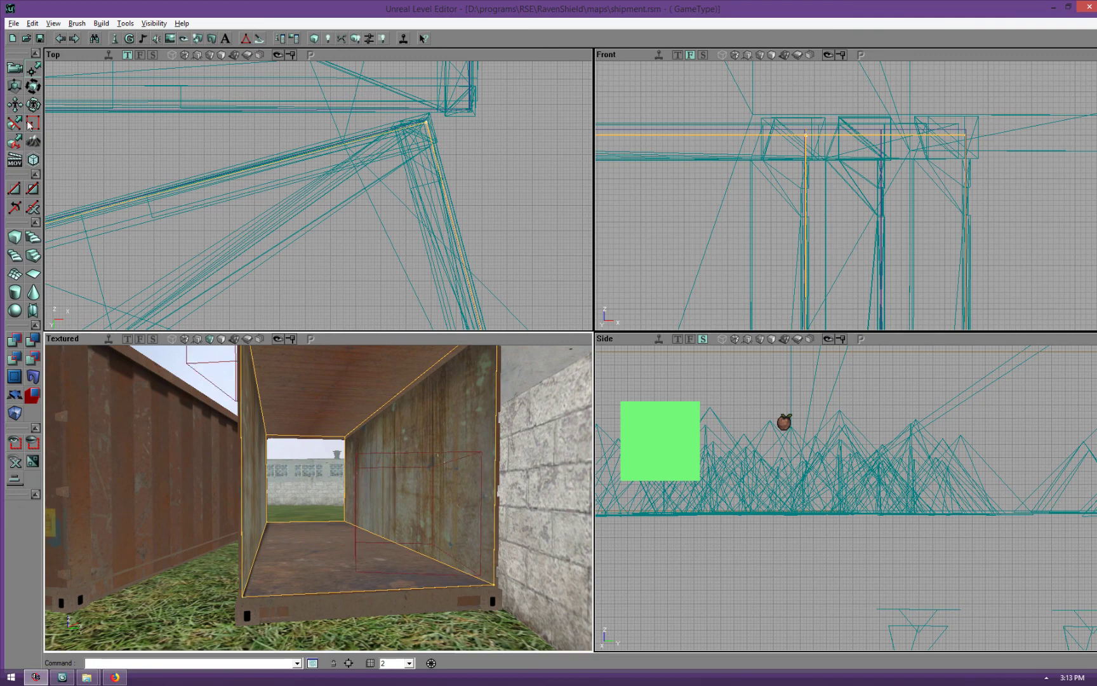
left_click(234, 340)
mouse_move(338, 485)
left_mouse_down()
mouse_move(340, 572)
mouse_move(311, 565)
mouse_move(323, 521)
mouse_move(368, 515)
mouse_move(387, 495)
mouse_move(359, 502)
mouse_move(346, 444)
mouse_move(375, 420)
mouse_move(432, 457)
mouse_move(429, 515)
mouse_move(346, 500)
left_mouse_up()
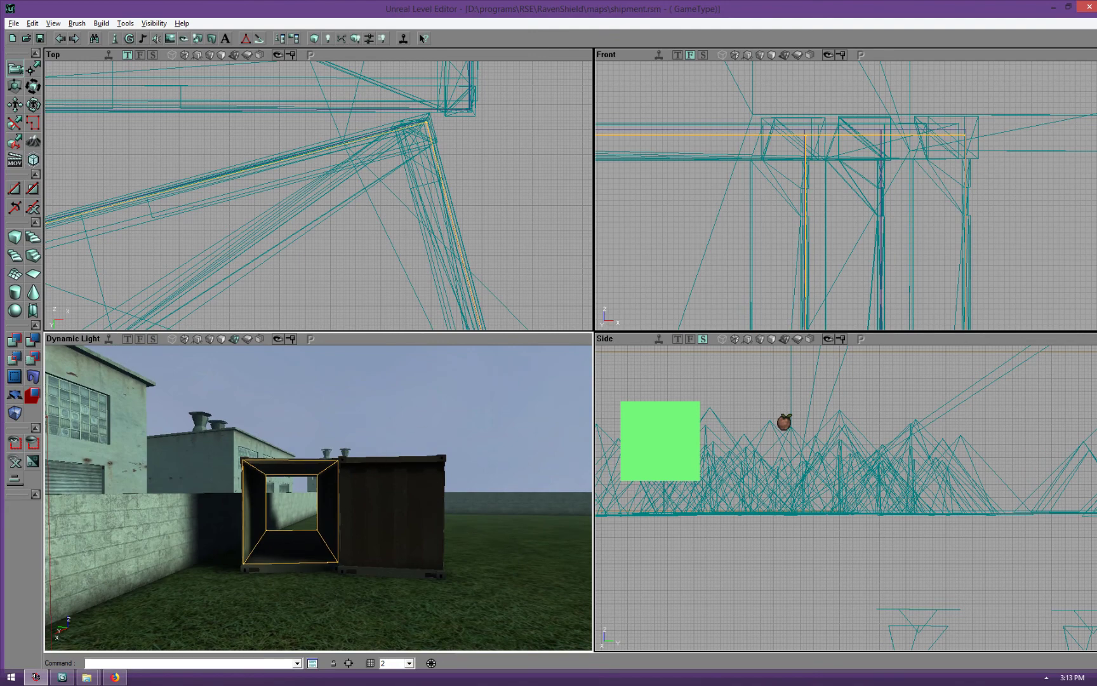
Open the properties of the sky static mesh
left_click(417, 406)
double_click(416, 405)
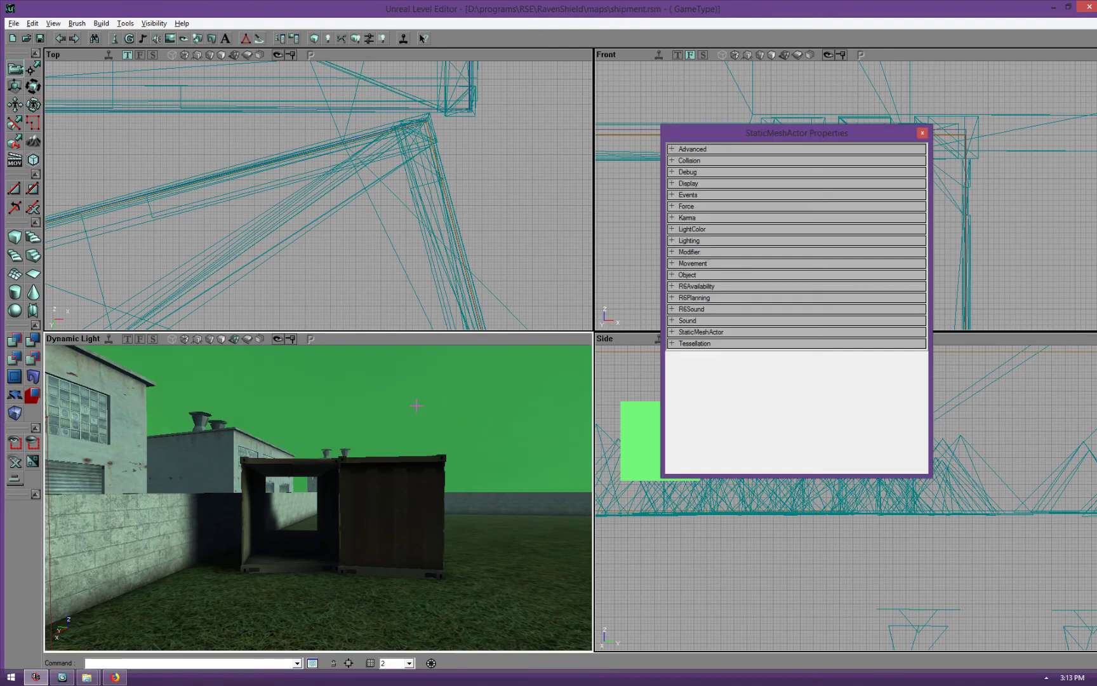